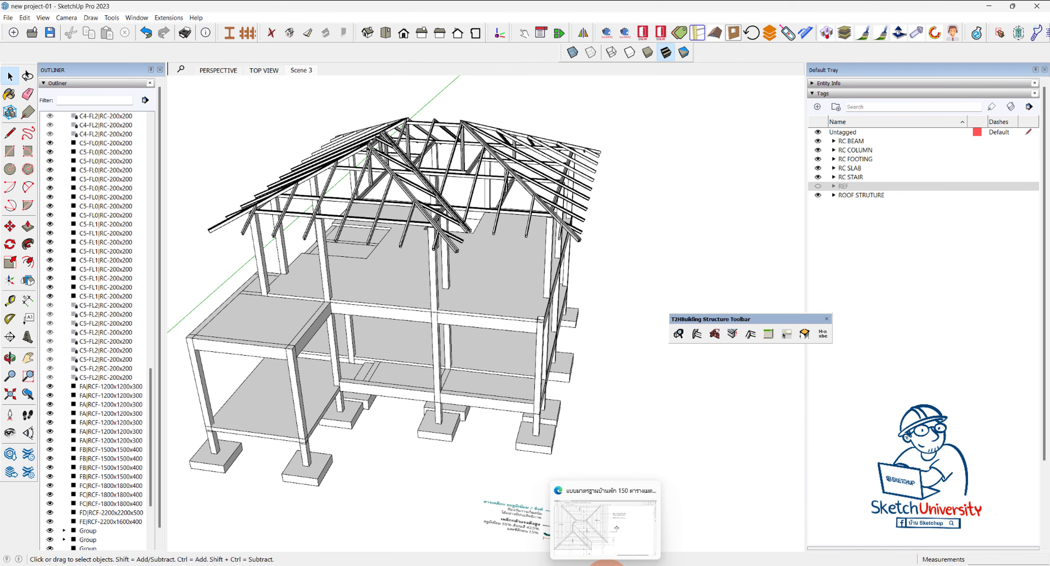
Bring the house plan PDF forward in Edge and browse around the roof plan.
left_click(599, 545)
scroll(559, 310, "down", 5)
scroll(562, 311, "down", 5)
scroll(566, 313, "down", 5)
scroll(575, 313, "down", 5)
scroll(574, 313, "up", 5)
scroll(574, 313, "up", 5)
scroll(574, 314, "up", 5)
scroll(574, 313, "up", 5)
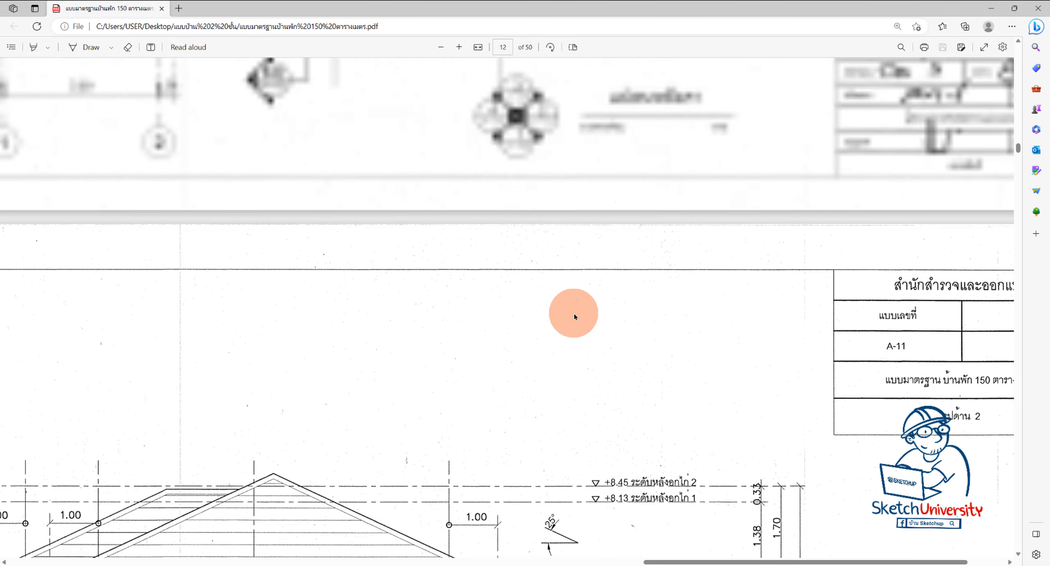
scroll(574, 316, "up", 10)
left_click_drag(735, 561, 688, 531)
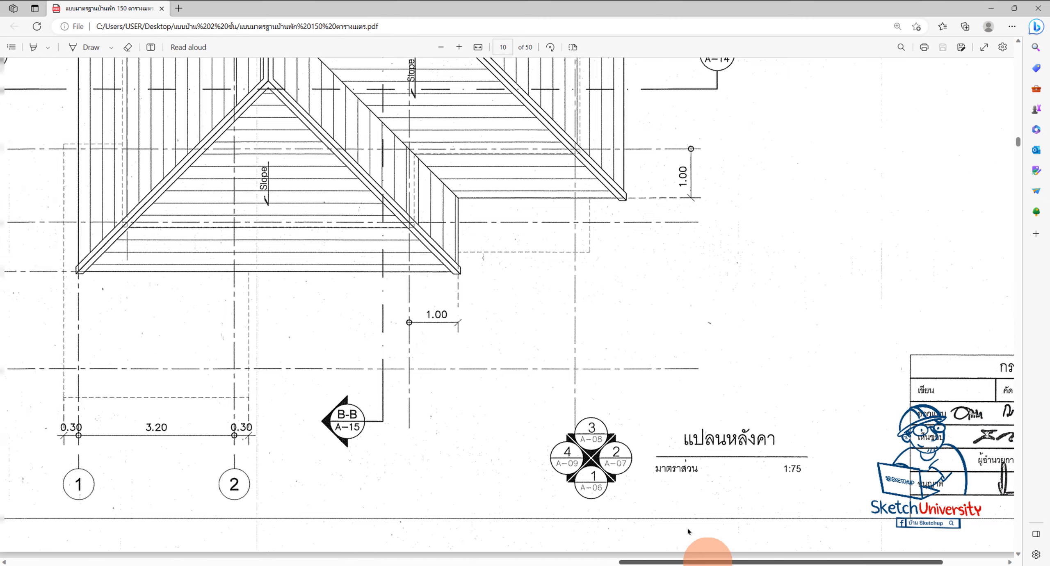
scroll(681, 404, "up", 3)
scroll(681, 404, "up", 2)
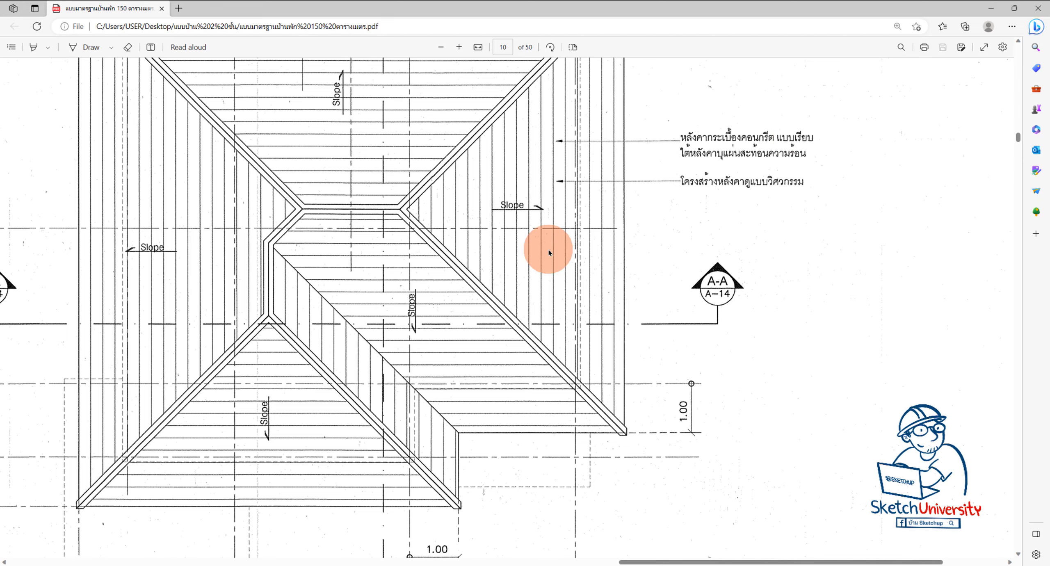
Scroll down to page 28's roof framing plan with the steel section notes.
scroll(533, 279, "down", 10)
scroll(528, 285, "down", 5)
scroll(526, 293, "down", 5)
scroll(527, 292, "down", 5)
scroll(526, 294, "down", 5)
scroll(527, 296, "down", 5)
scroll(525, 294, "down", 5)
scroll(525, 295, "down", 5)
scroll(525, 294, "down", 5)
scroll(525, 295, "down", 5)
scroll(525, 298, "down", 5)
scroll(525, 298, "down", 5)
scroll(525, 298, "down", 5)
scroll(525, 298, "down", 5)
Scroll around page 28 to read the batten spacing note.
scroll(525, 296, "down", 5)
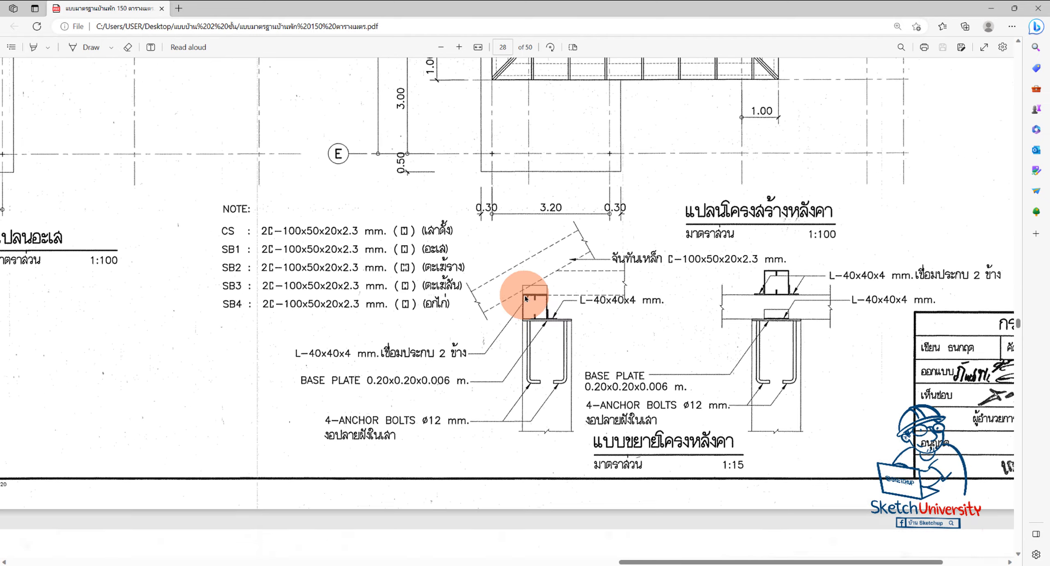
mouse_move(761, 562)
left_mouse_down()
mouse_move(712, 562)
mouse_move(703, 545)
left_mouse_up()
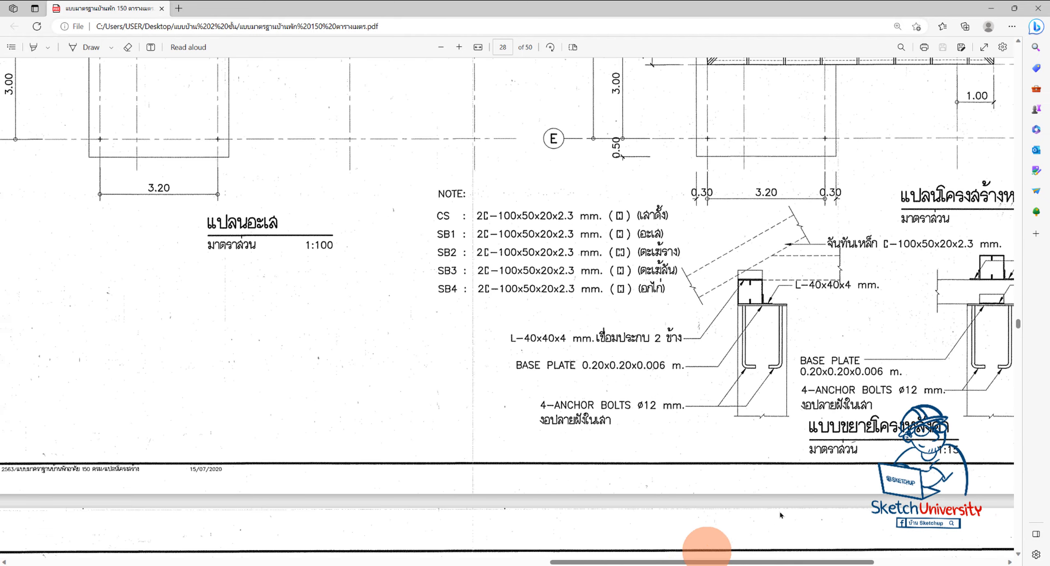
scroll(779, 511, "up", 5)
scroll(779, 512, "up", 3)
scroll(785, 501, "down", 3)
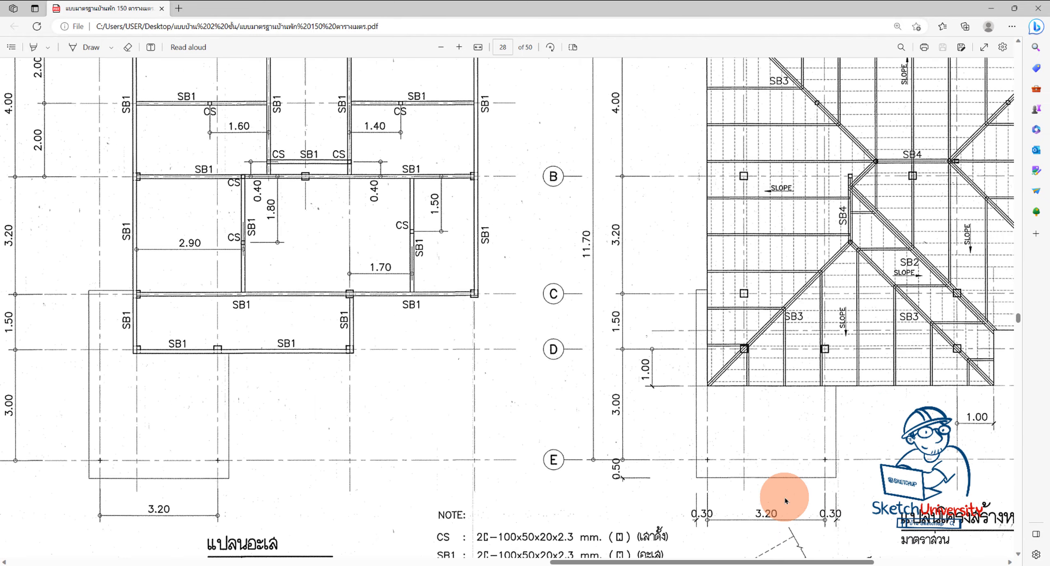
scroll(771, 525, "down", 3)
left_click_drag(758, 562, 867, 561)
scroll(870, 557, "up", 1)
scroll(885, 465, "up", 3)
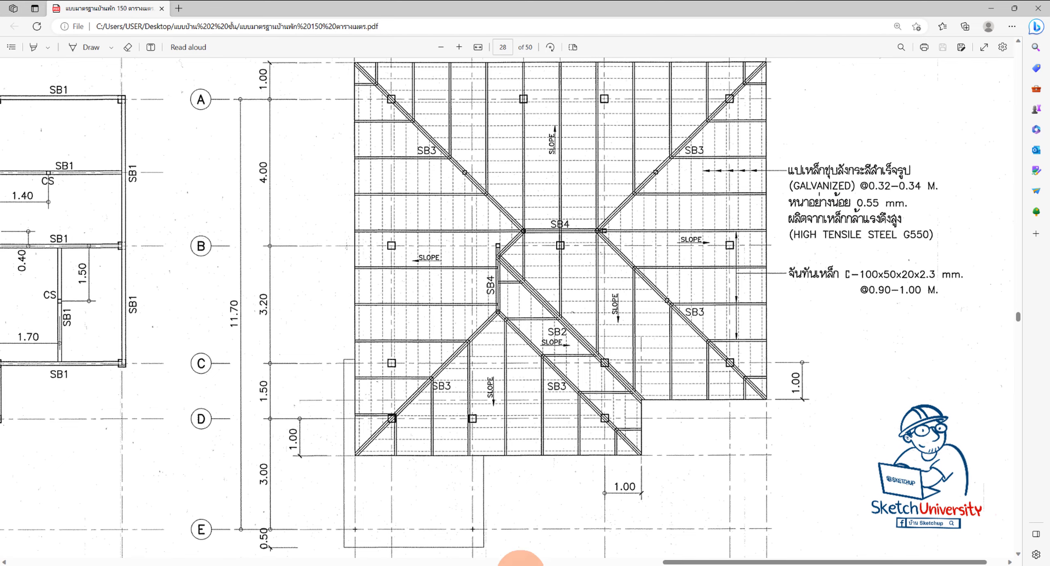
Open the Inno-cons Google image showing the 20×27×61 mm batten profile.
left_click(514, 564)
left_click(558, 538)
left_click(864, 253)
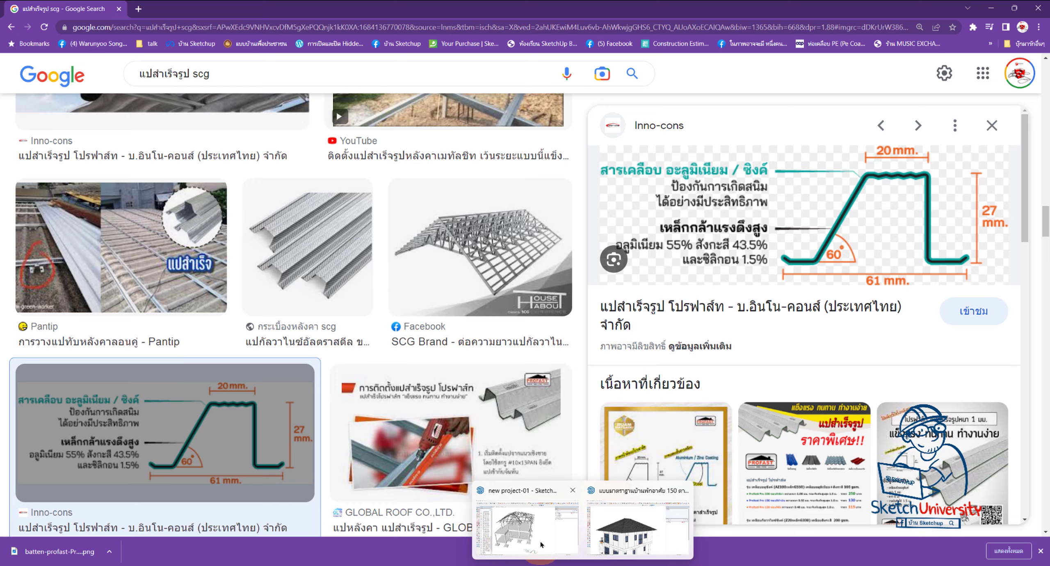
Return to the SketchUp roof model and zoom onto the imported batten profile image.
left_click(541, 544)
scroll(525, 392, "down", 3)
scroll(533, 426, "up", 5)
scroll(516, 446, "up", 3)
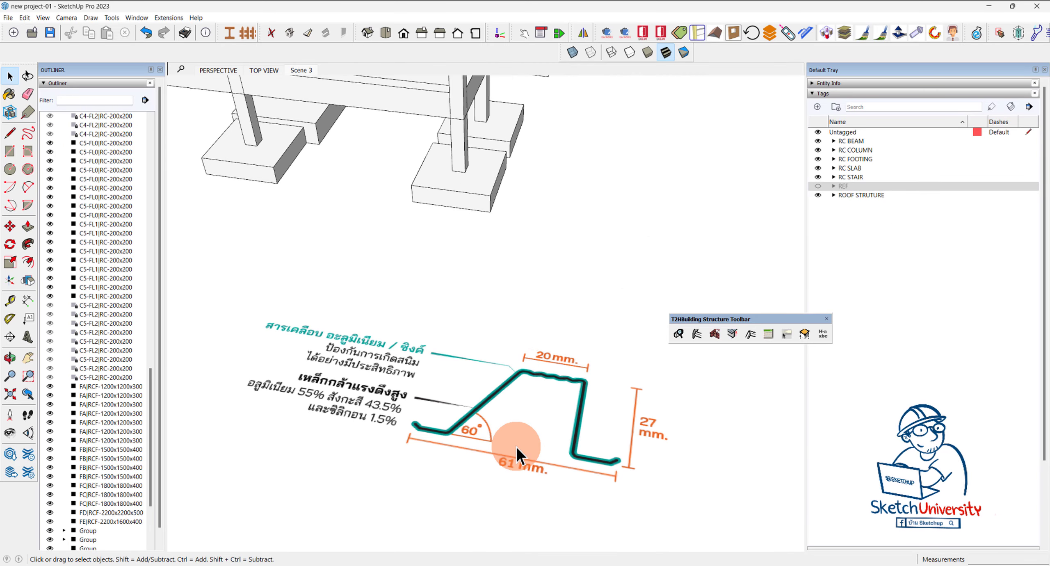
scroll(523, 428, "down", 3)
scroll(524, 442, "up", 2)
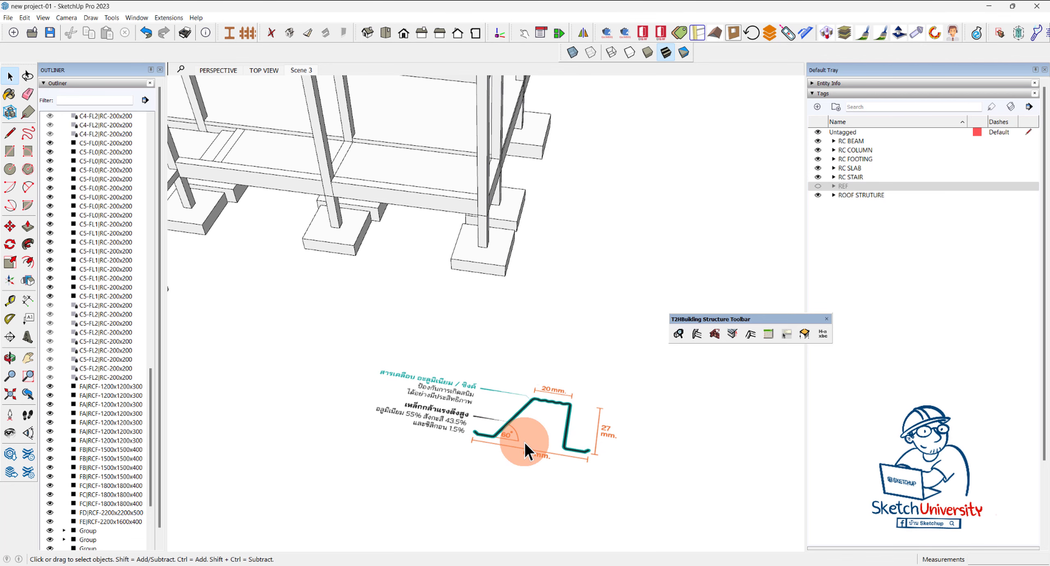
scroll(545, 451, "up", 5)
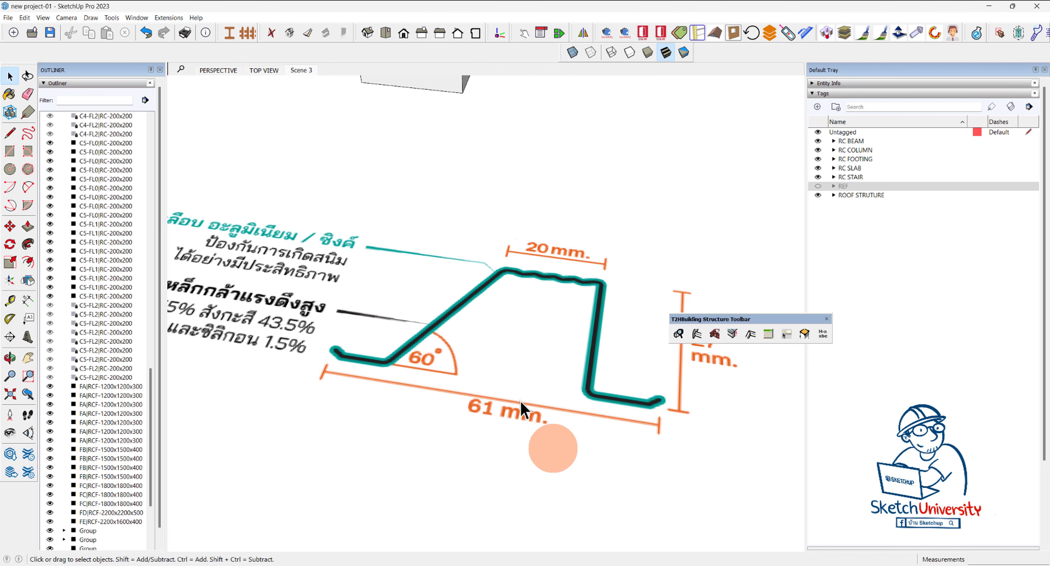
scroll(429, 391, "down", 5)
scroll(411, 379, "up", 4)
scroll(411, 379, "down", 2)
scroll(416, 406, "down", 2)
scroll(417, 406, "up", 2)
scroll(428, 410, "up", 2)
Switch to the Line tool (L), ready to trace the profile.
key("space")
scroll(414, 414, "up", 2)
scroll(413, 413, "up", 2)
key("l")
scroll(350, 404, "down", 3)
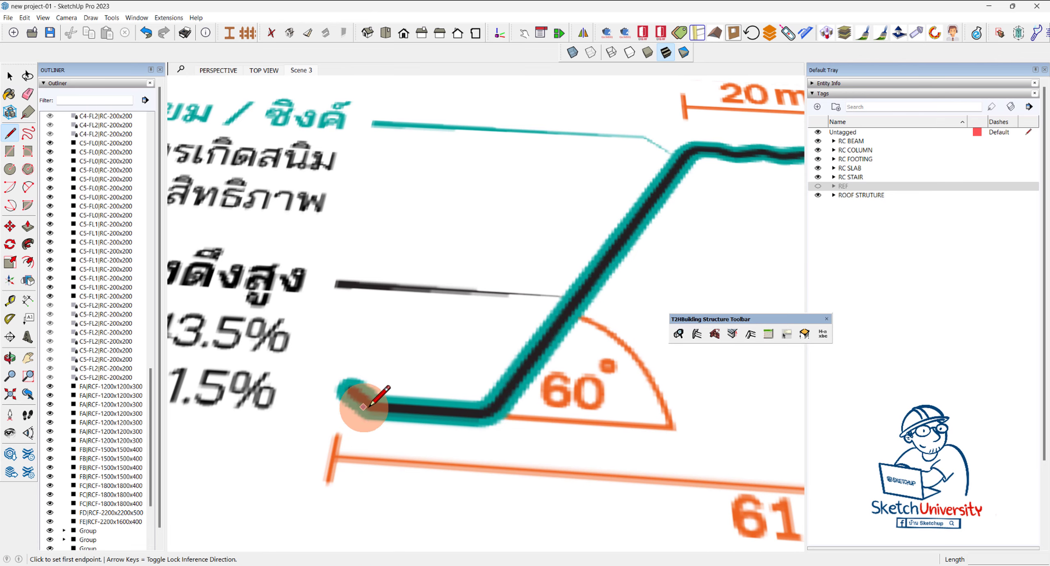
Trace a baseline along the bottom of the batten profile image.
left_click(367, 410)
scroll(499, 422, "down", 3)
scroll(637, 428, "up", 3)
left_click(675, 418)
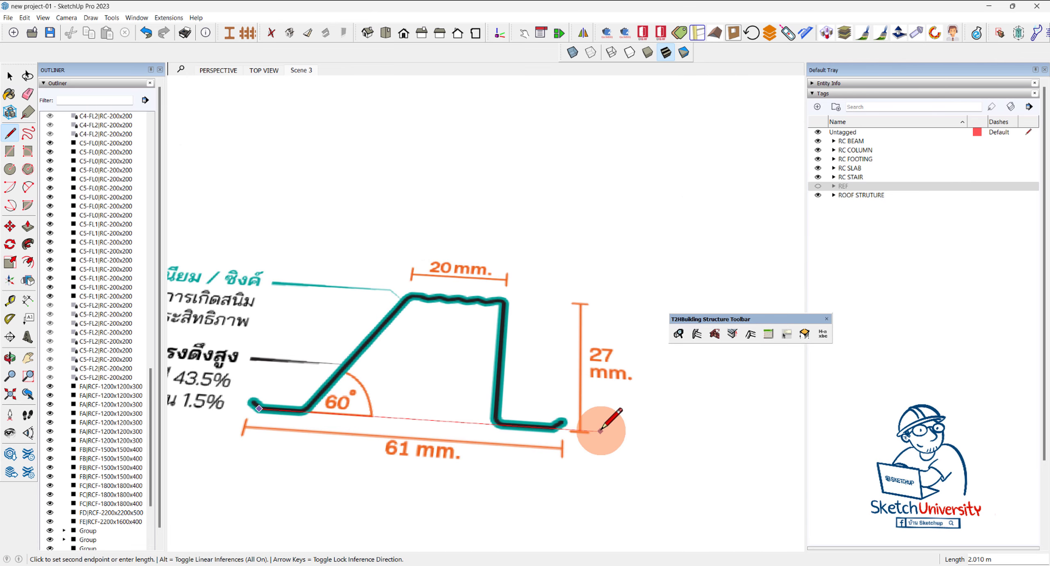
scroll(380, 418, "down", 3)
left_click(361, 413)
key("space")
Trace the top flange edge of the profile from its left corner.
scroll(362, 416, "up", 3)
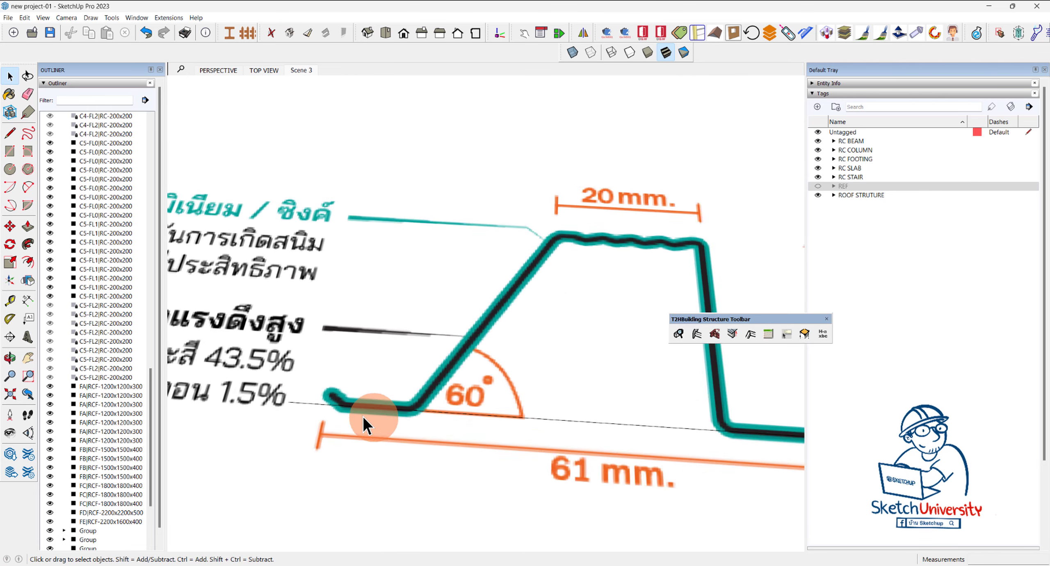
scroll(363, 416, "up", 2)
scroll(318, 400, "down", 2)
scroll(316, 406, "down", 2)
key("l")
scroll(509, 276, "up", 4)
scroll(491, 274, "down", 1)
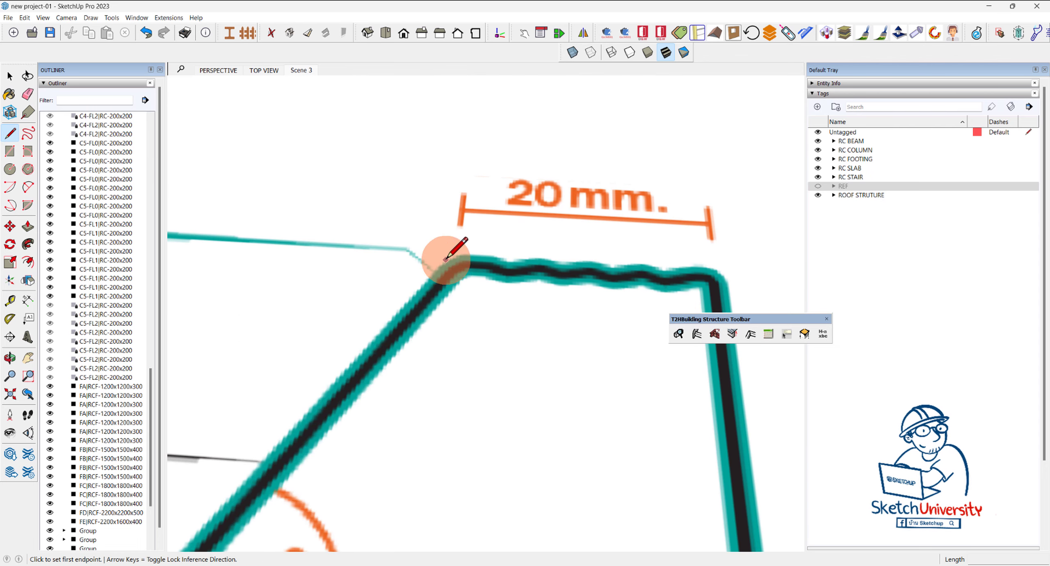
left_click(430, 264)
scroll(429, 264, "down", 2)
left_click(630, 276)
left_click(364, 260)
key("space")
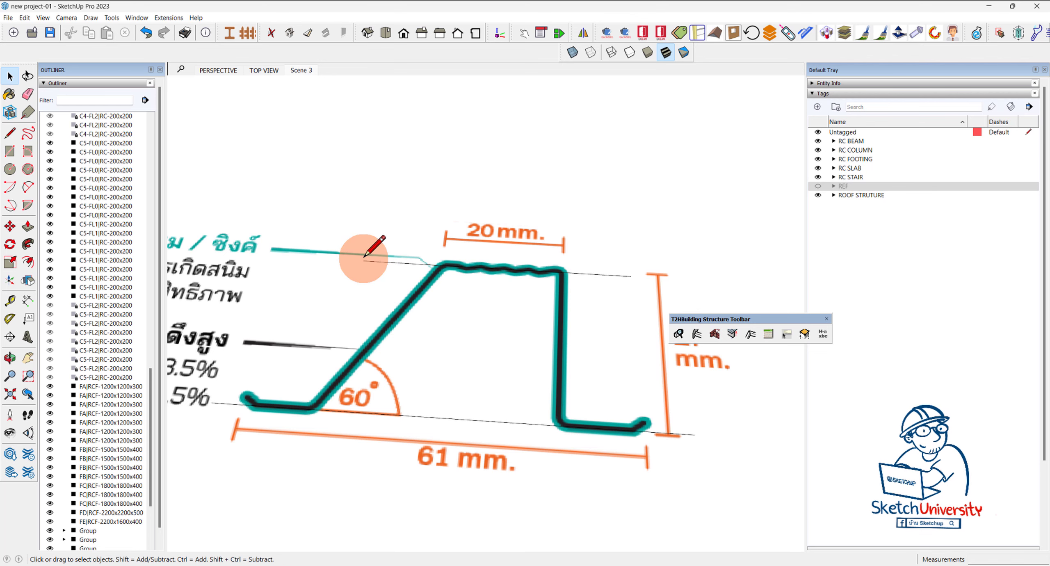
Trace the sloped edge from its lower to upper corner, then tidy with the Eraser.
key("l")
left_click(312, 409)
scroll(441, 269, "up", 3)
scroll(456, 250, "up", 3)
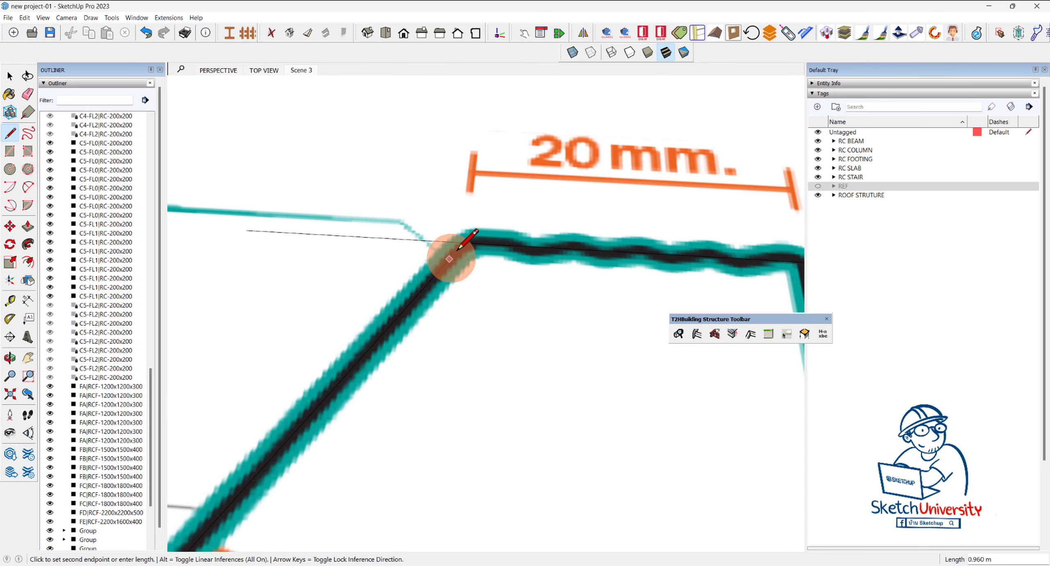
left_click(462, 242)
scroll(457, 244, "down", 3)
key("e")
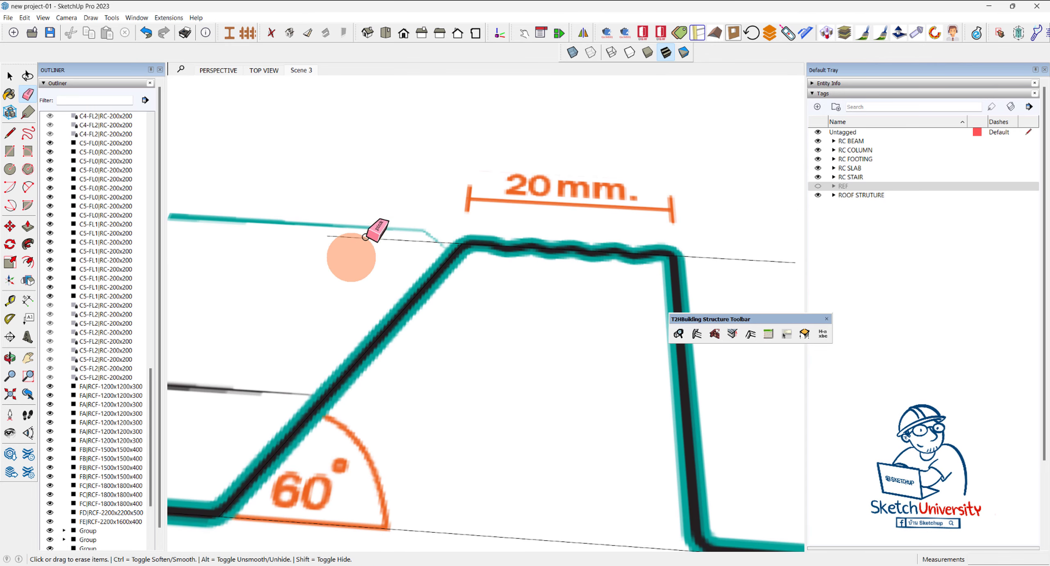
scroll(388, 229, "down", 3)
scroll(413, 228, "up", 4)
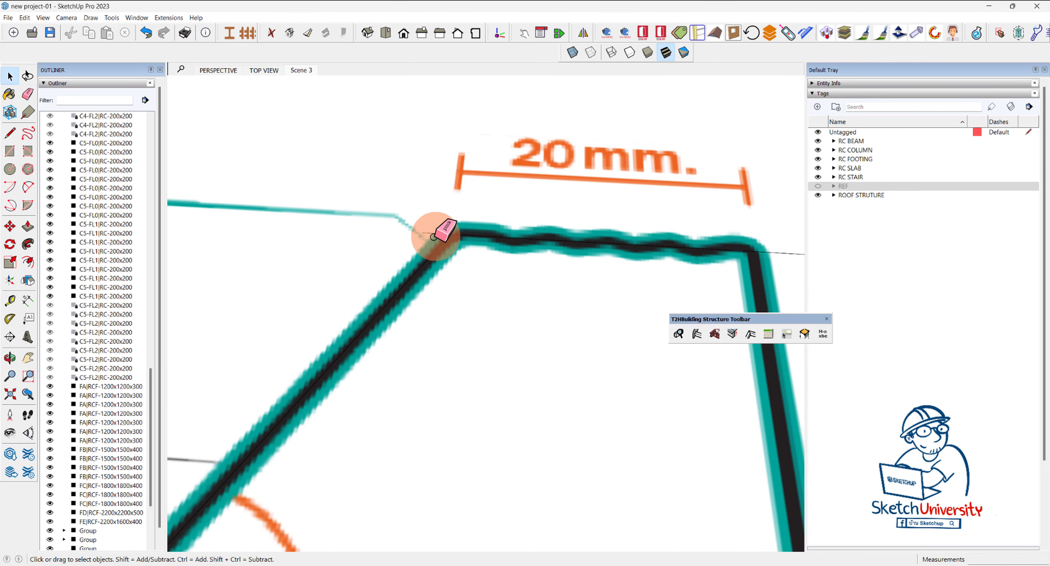
key("space")
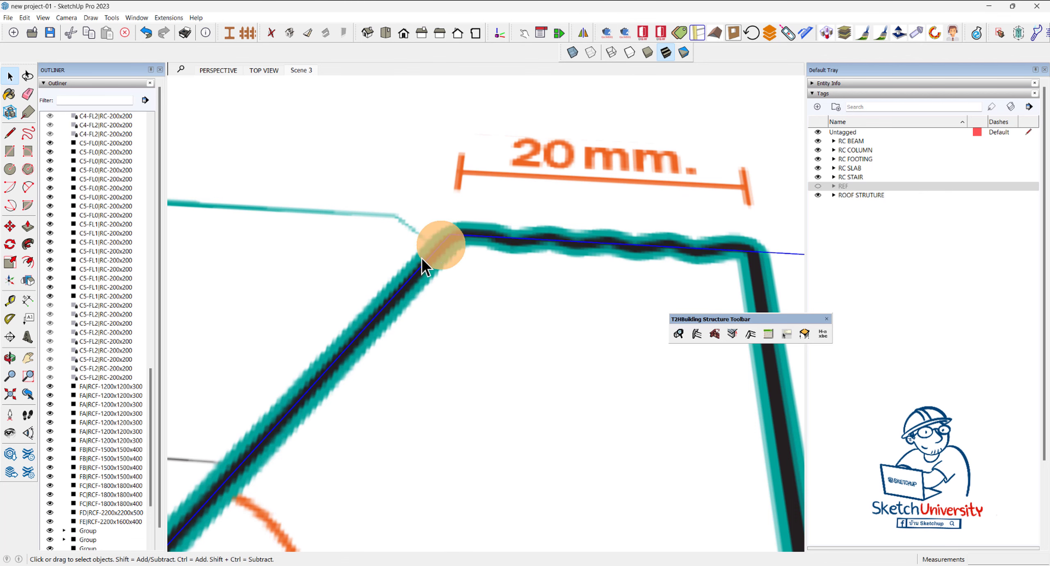
Draw the vertical line at the profile's right corner and erase the stray line beside it.
scroll(442, 246, "down", 3)
scroll(526, 300, "up", 4)
key("l")
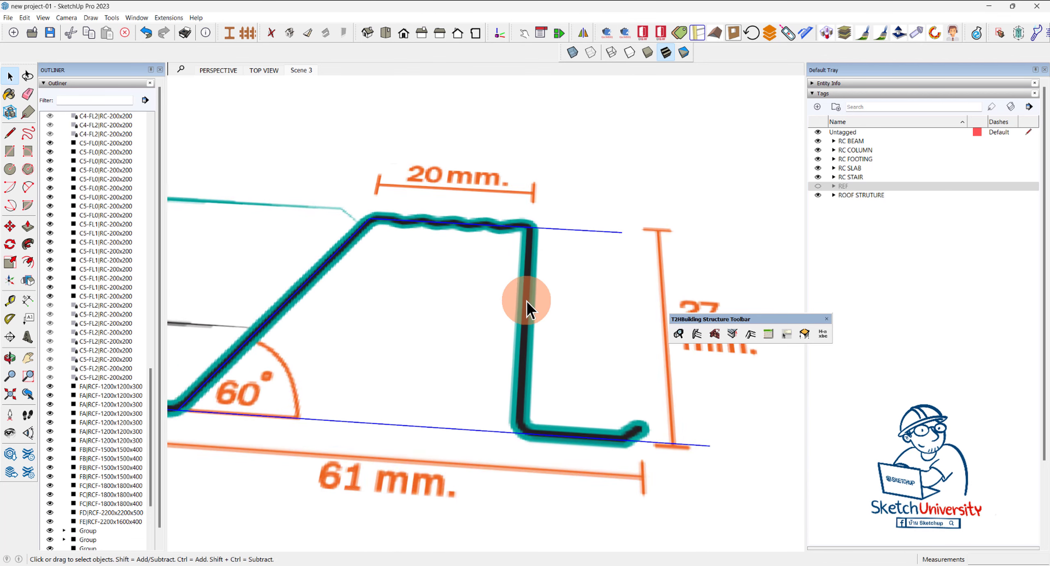
left_click(533, 202)
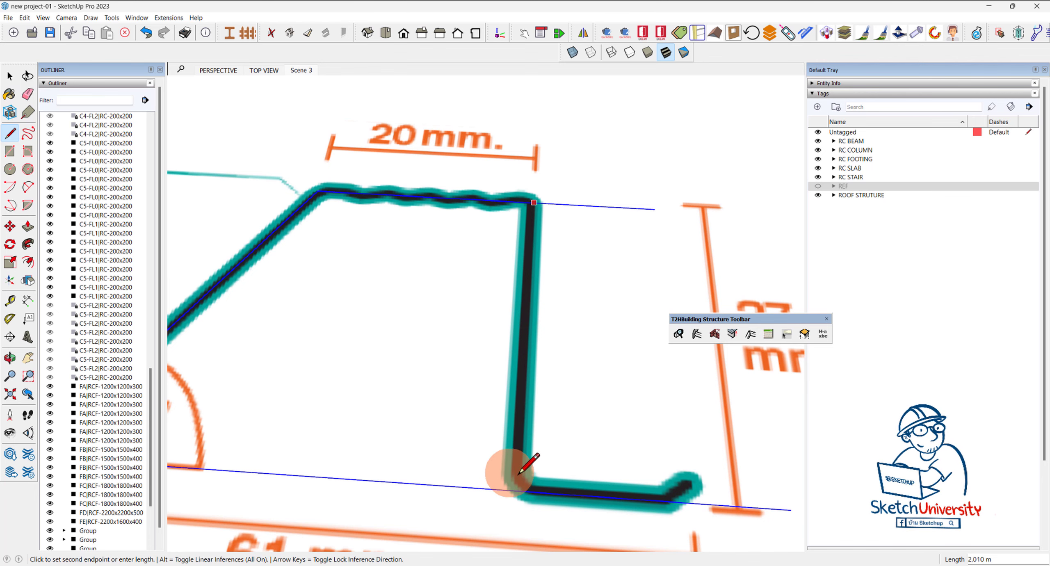
left_click(519, 490)
scroll(518, 488, "down", 3)
key("e")
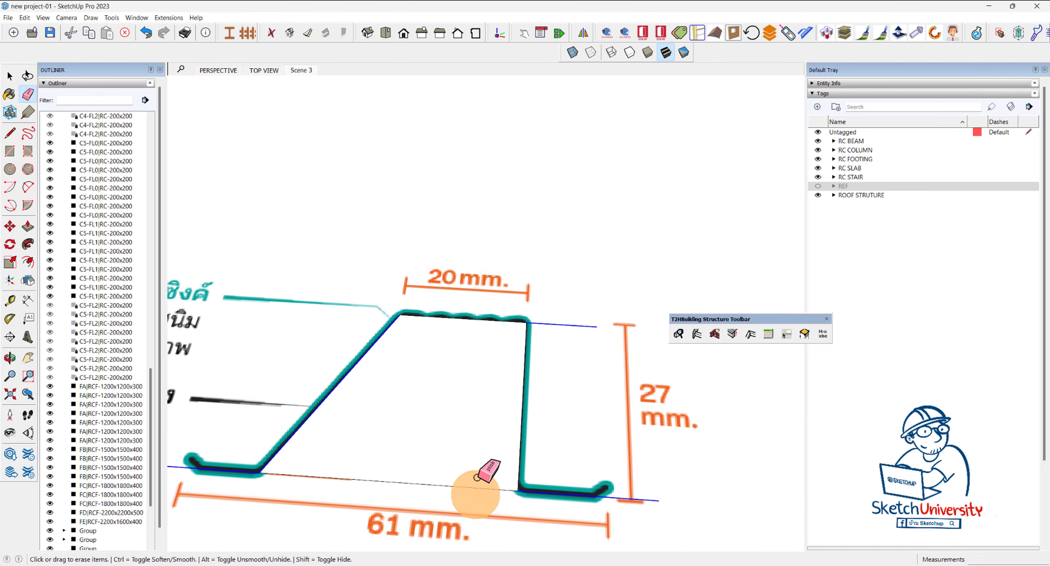
left_click(575, 328)
key("space")
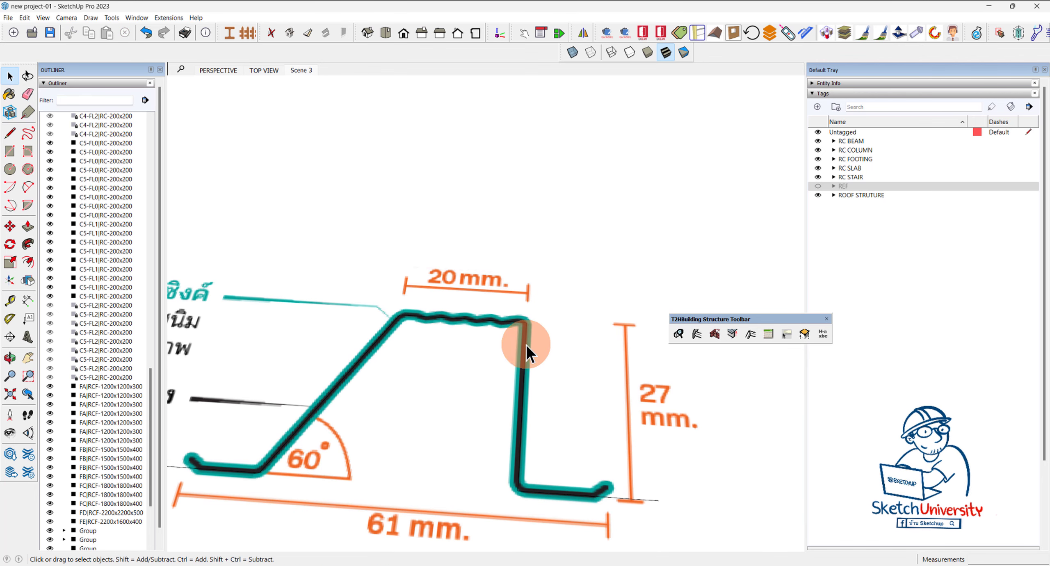
Try a line from the lower-right corner, then cancel it.
scroll(596, 509, "up", 3)
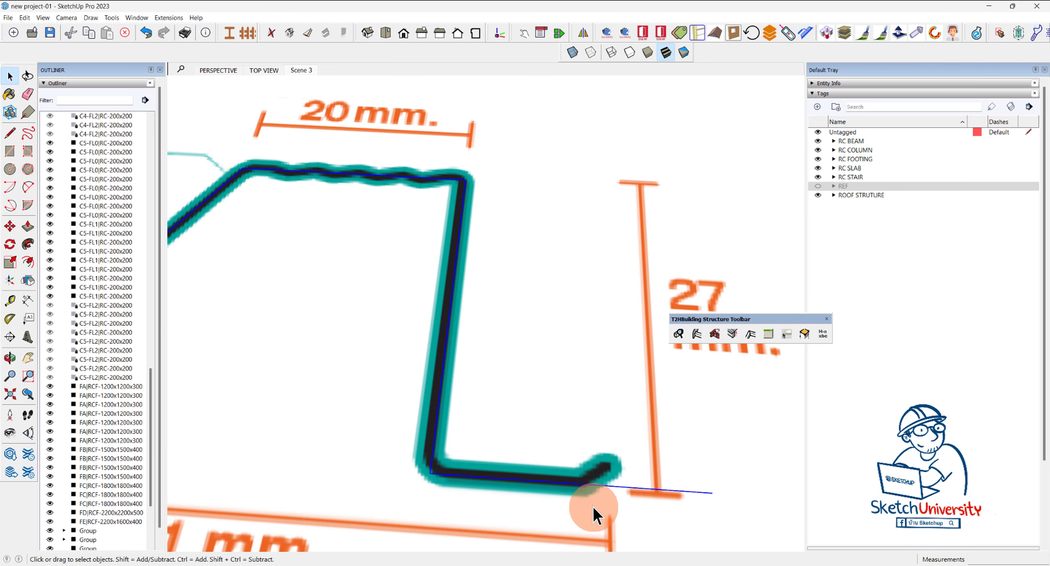
scroll(591, 504, "up", 3)
scroll(590, 503, "up", 2)
key("l")
left_click(584, 469)
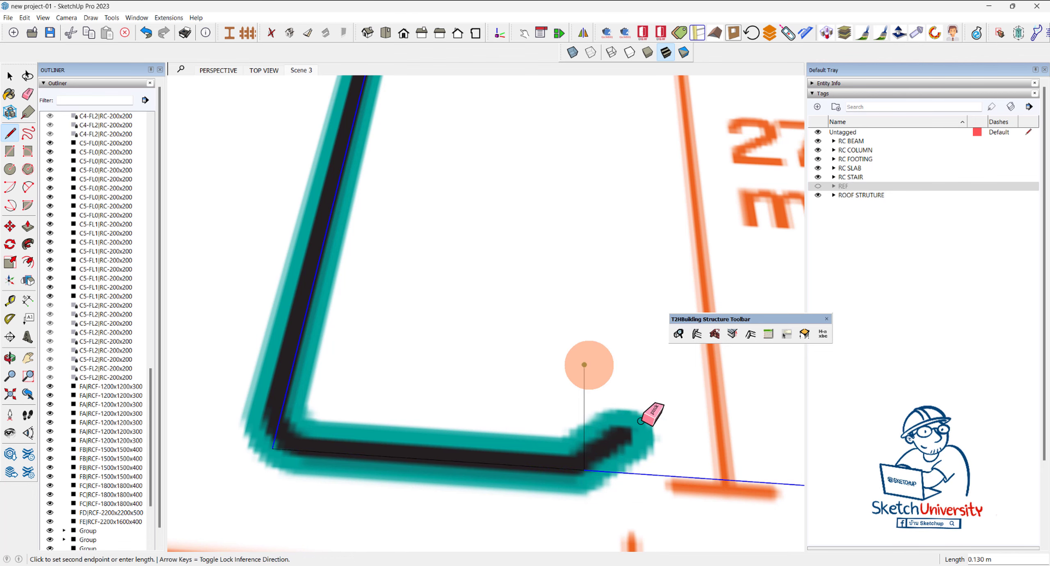
key("e")
scroll(681, 436, "down", 3)
scroll(680, 435, "down", 2)
scroll(293, 429, "up", 1)
scroll(293, 429, "up", 1)
scroll(291, 426, "up", 2)
scroll(291, 426, "up", 2)
Trace the short left-lip line and erase two stray guide segments.
key("l")
left_click(380, 335)
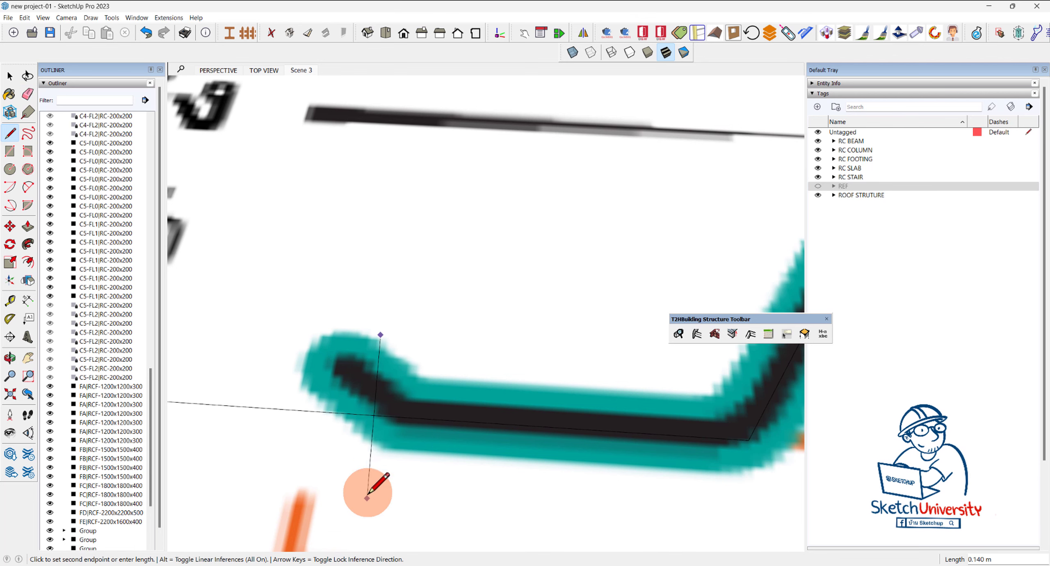
scroll(371, 459, "down", 1)
left_click(371, 422)
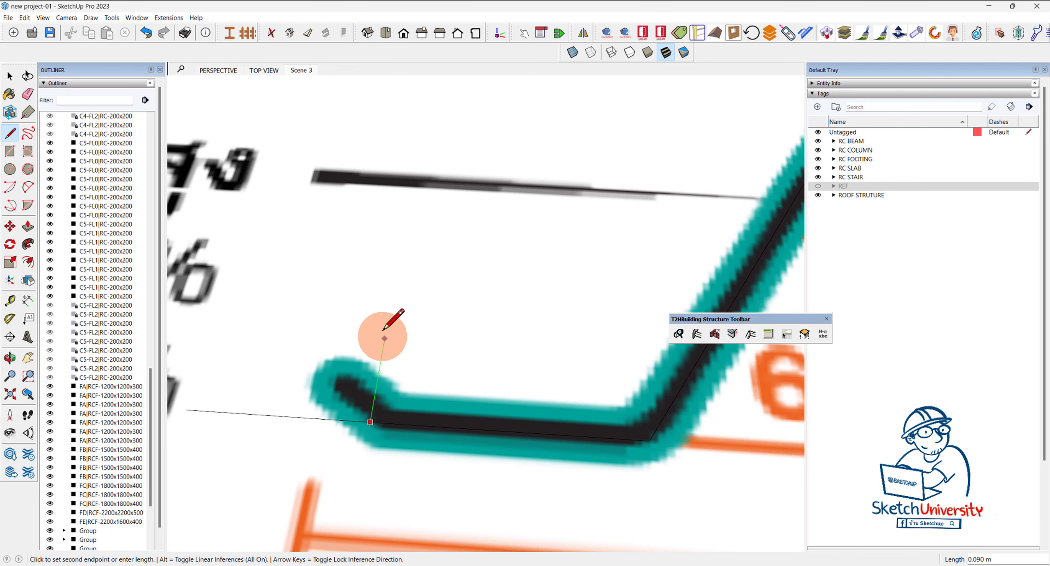
left_click(362, 470)
key("e")
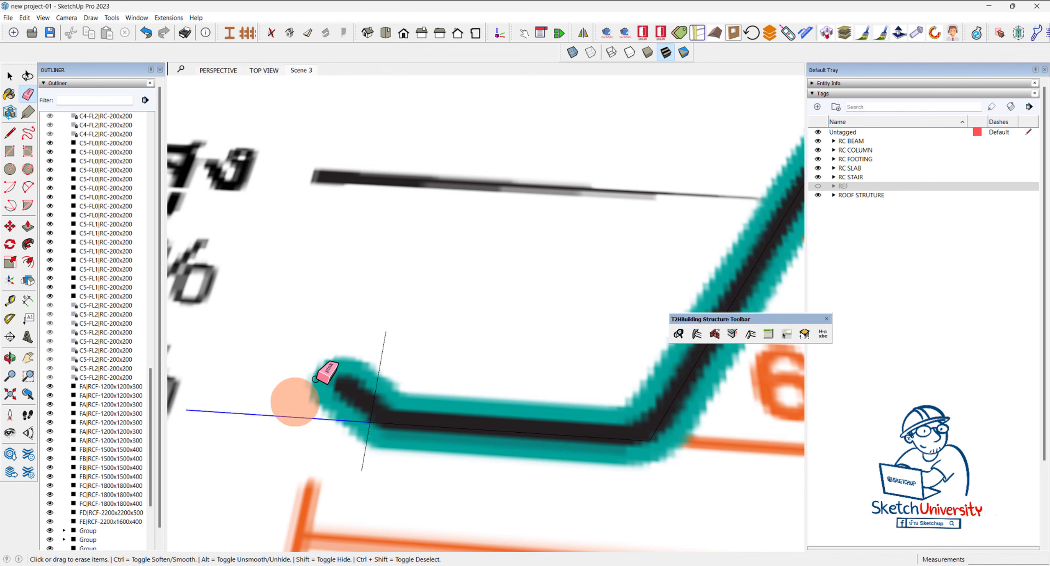
left_click(386, 353)
left_click(363, 451)
Select the imported profile image and start moving it.
key("space")
scroll(348, 431, "down", 2)
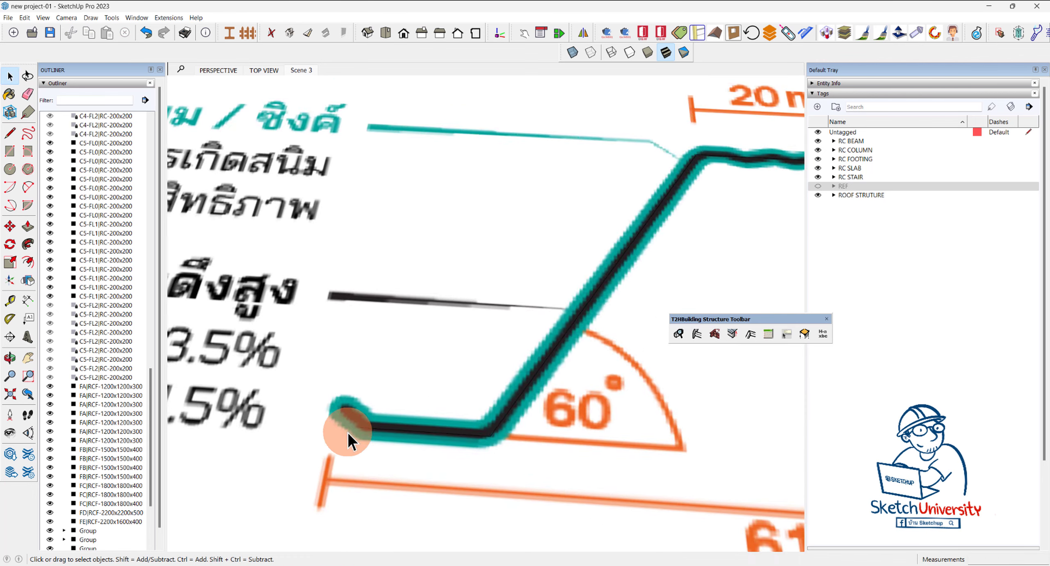
scroll(348, 431, "down", 3)
left_click(570, 378)
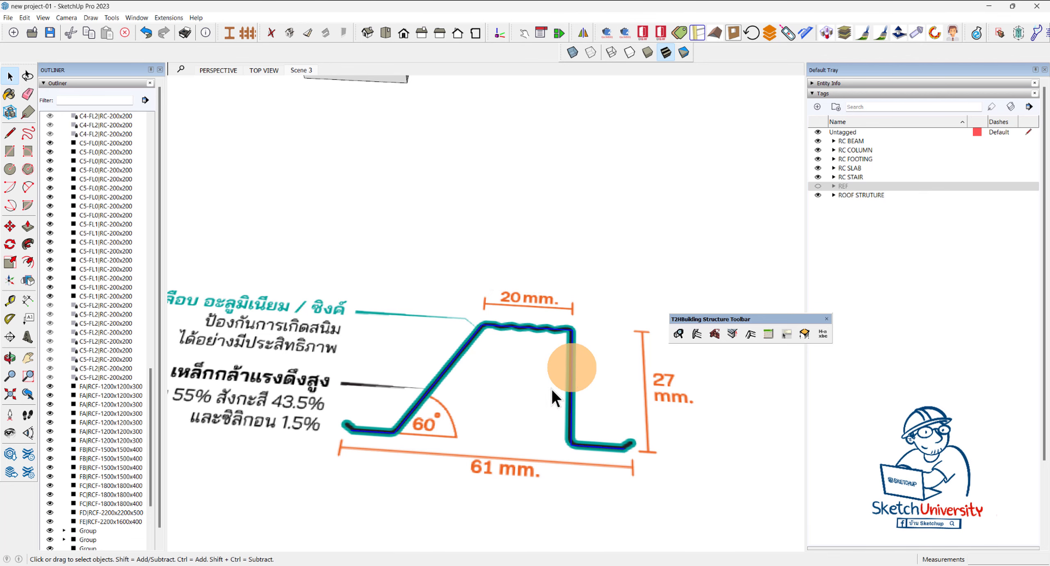
scroll(564, 374, "down", 3)
key("m")
left_click(588, 418)
Box-select the steel batten profile image and make it a group.
scroll(480, 378, "down", 2)
key("space")
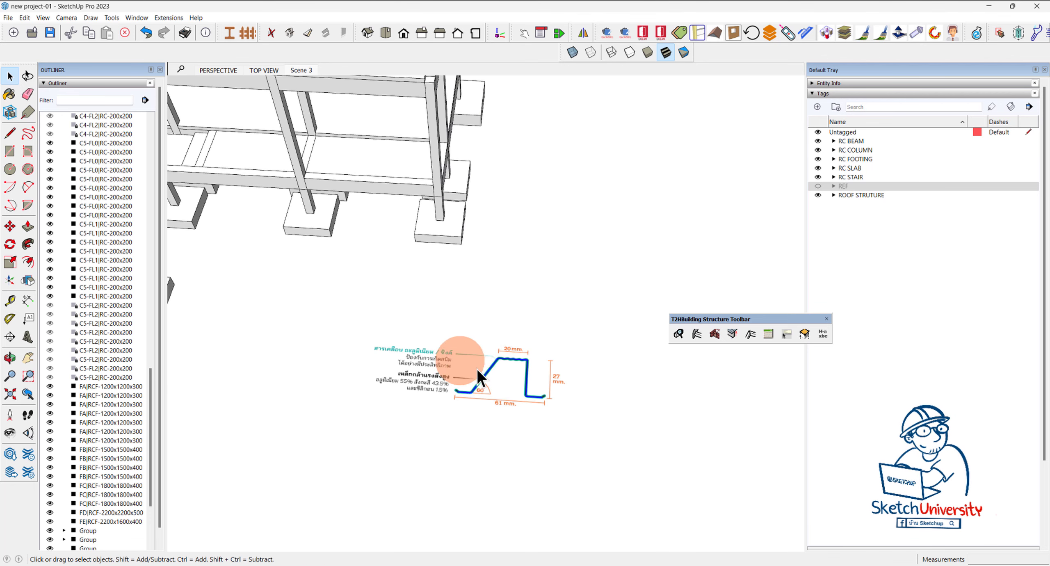
left_click_drag(347, 290, 661, 484)
scroll(511, 351, "up", 3)
middle_click_drag(511, 351, 511, 429)
right_click(520, 367)
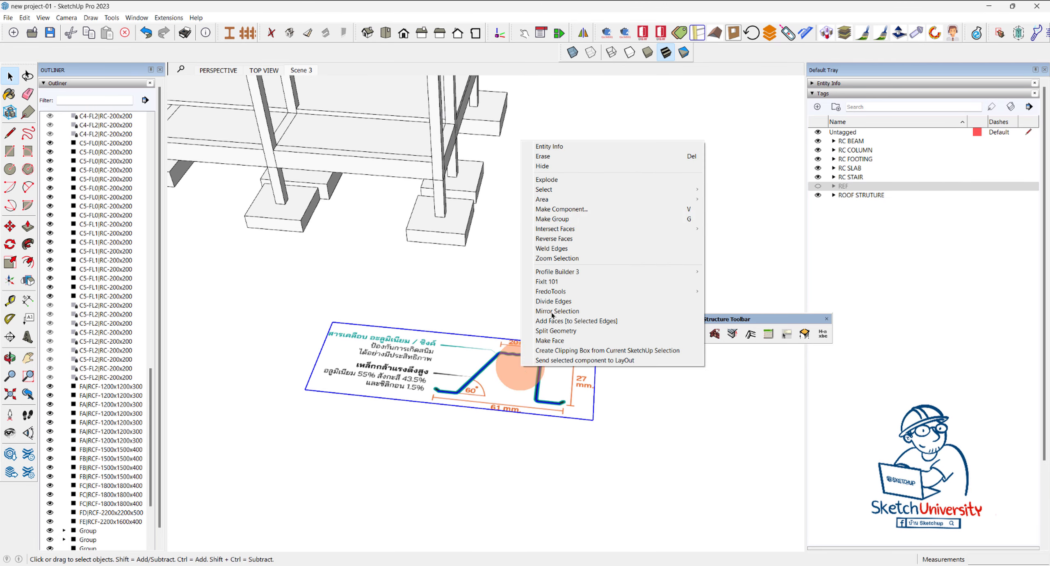
left_click(572, 218)
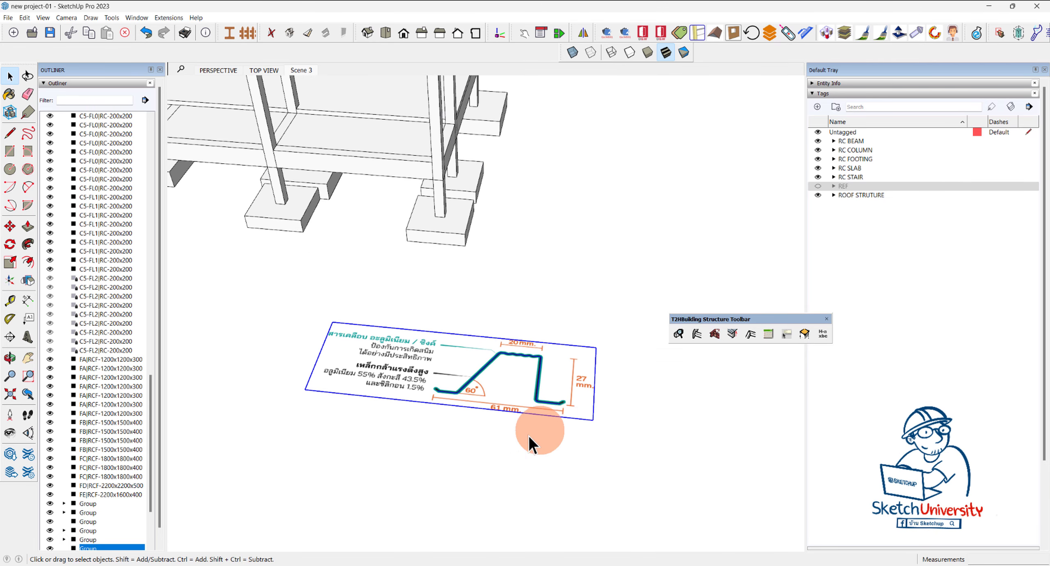
Open the new group for editing and inspect the image inside up close.
scroll(528, 435, "up", 2)
scroll(533, 427, "up", 1)
double_click(548, 379)
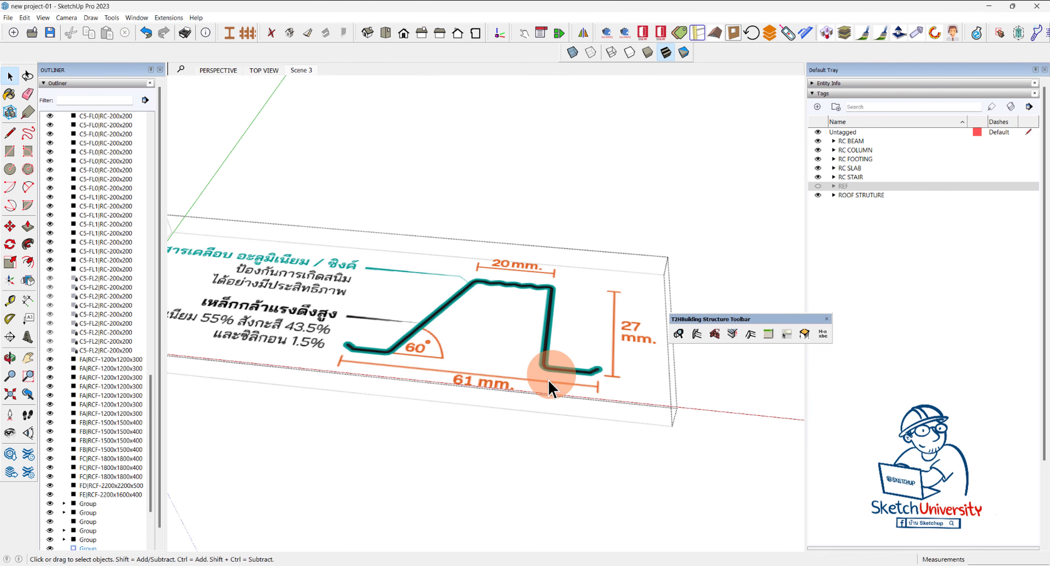
scroll(543, 385, "up", 2)
left_click(547, 381)
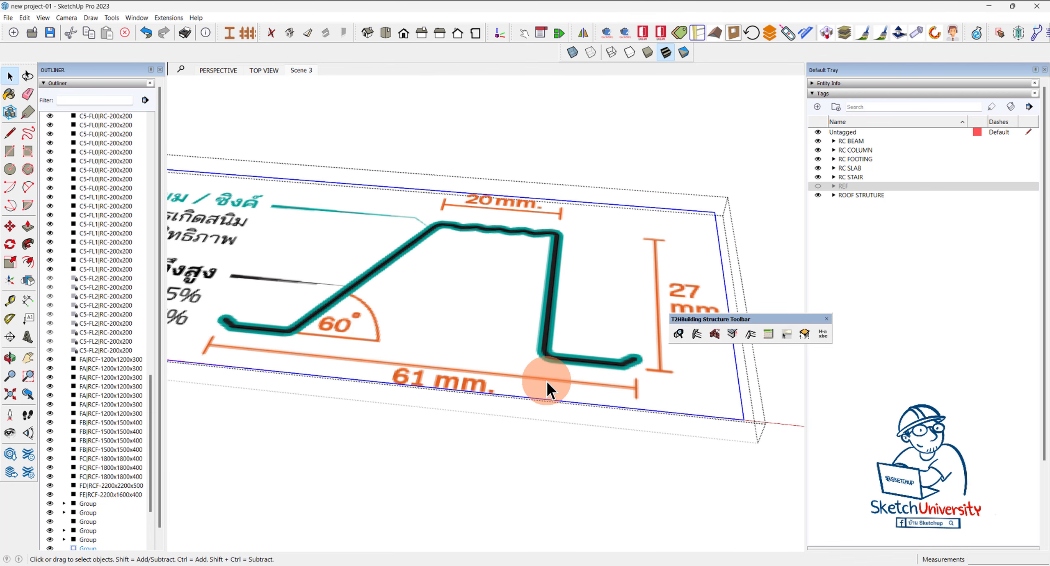
scroll(503, 399, "down", 2)
scroll(453, 374, "down", 2)
scroll(453, 374, "up", 2)
scroll(427, 354, "down", 3)
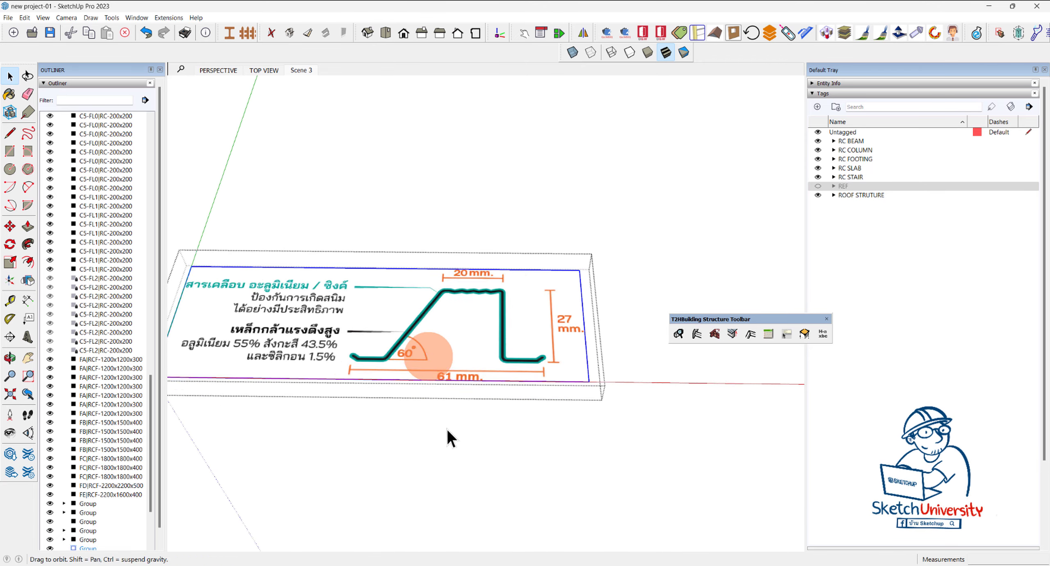
middle_click_drag(436, 393, 356, 375)
scroll(356, 375, "up", 2)
scroll(430, 375, "up", 1)
scroll(430, 376, "up", 1)
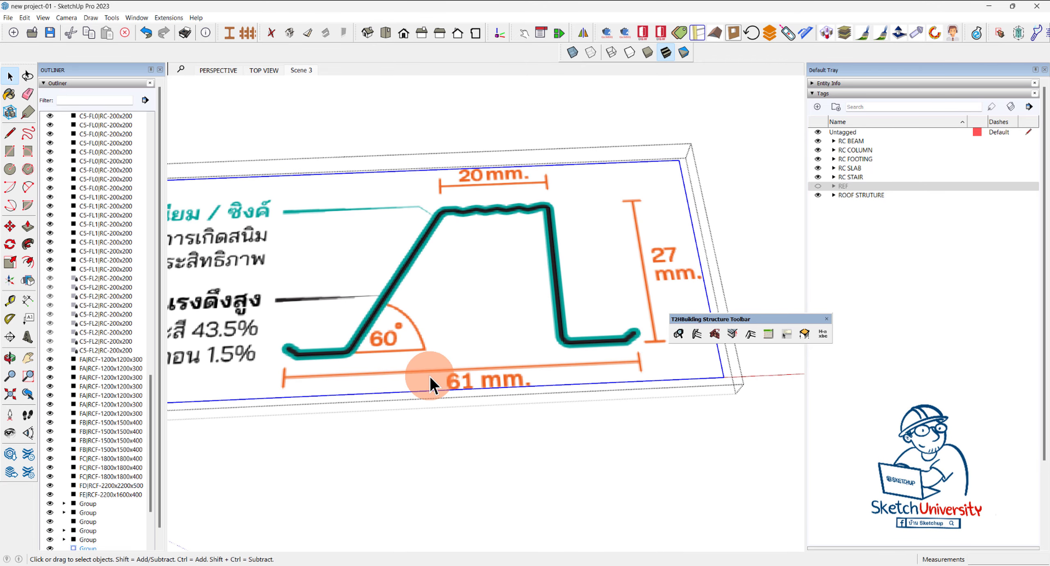
Try a Tape Measure across the profile, then undo after an invalid length warning.
key("t")
scroll(394, 370, "down", 1)
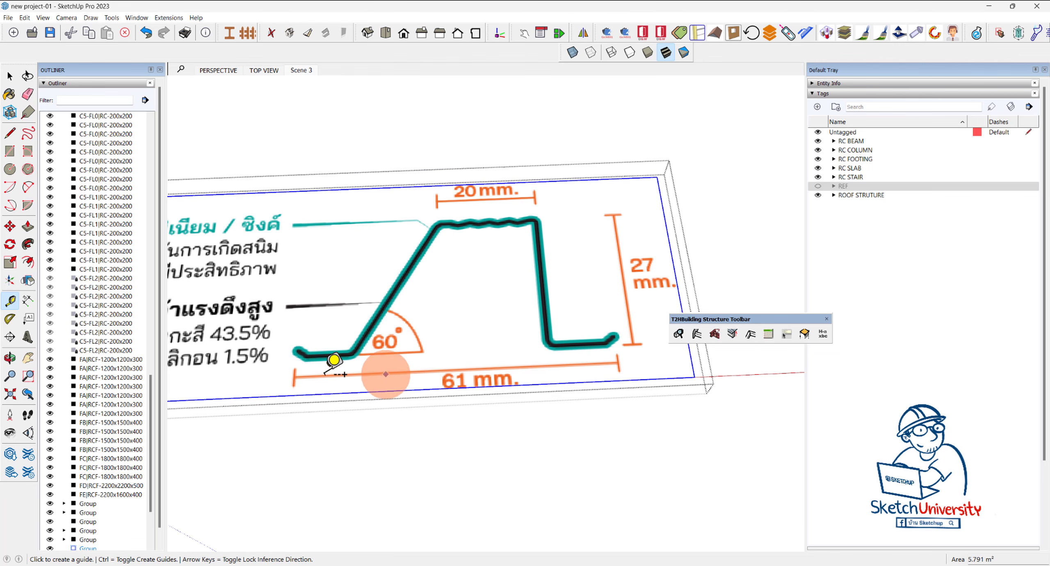
left_click(305, 356)
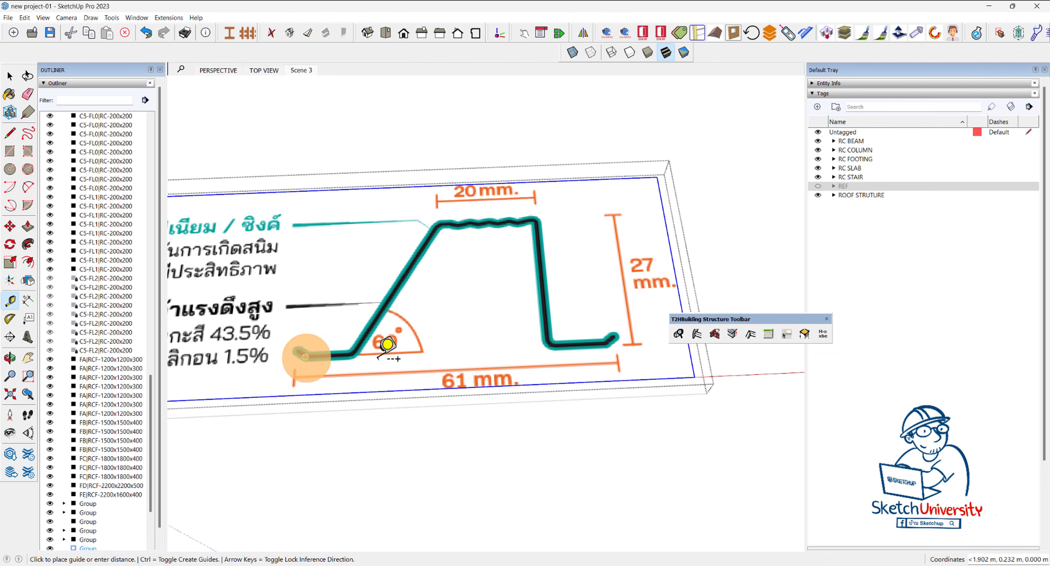
left_click(625, 343)
type("61")
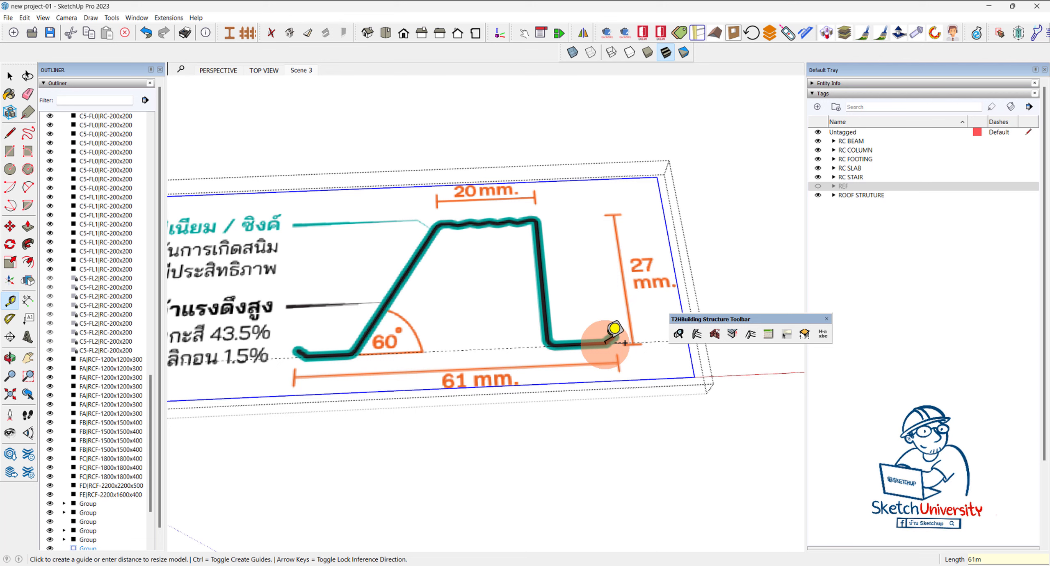
key("Return")
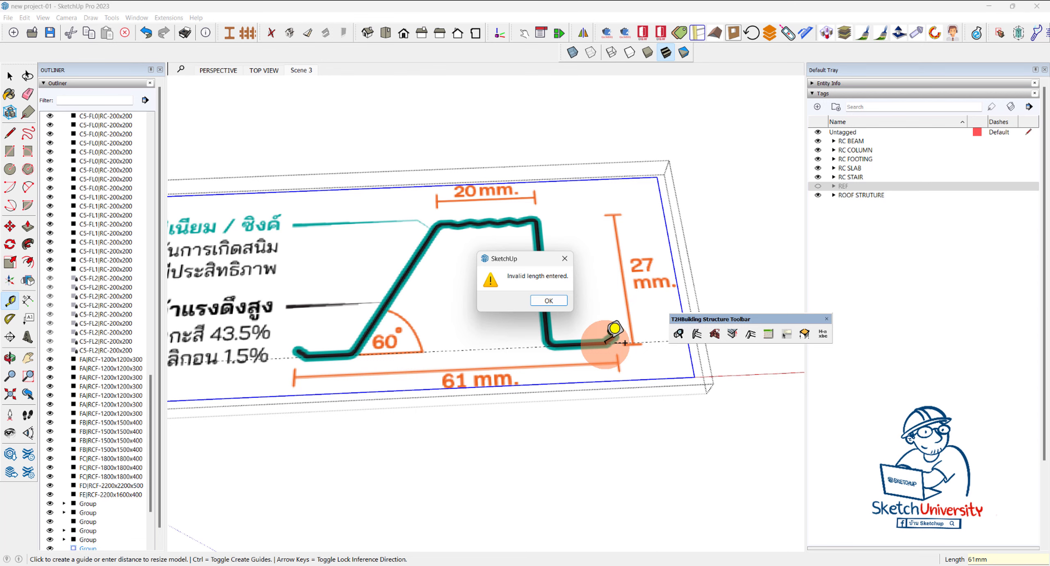
key("Return")
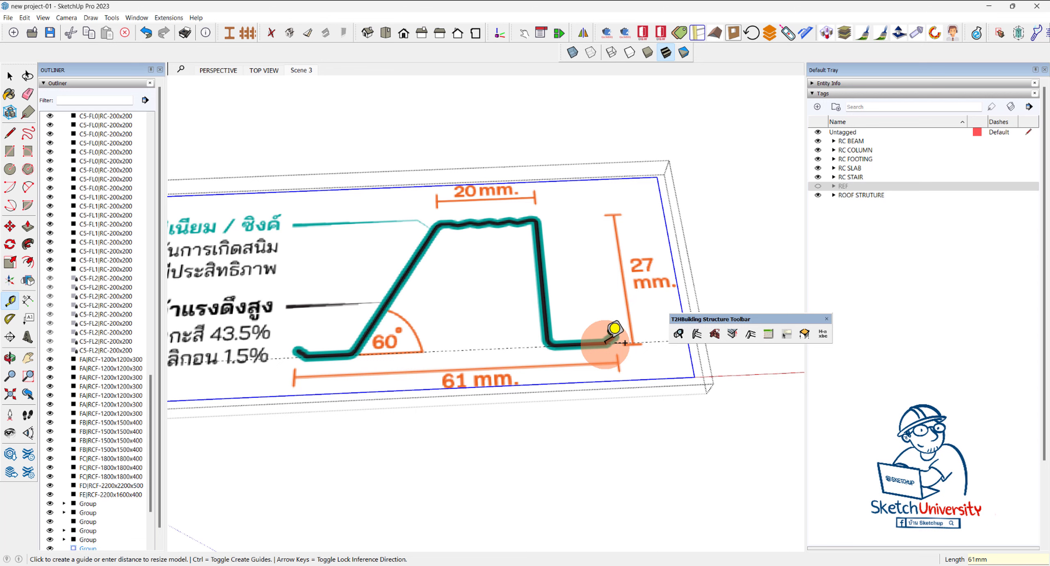
key("ctrl+z")
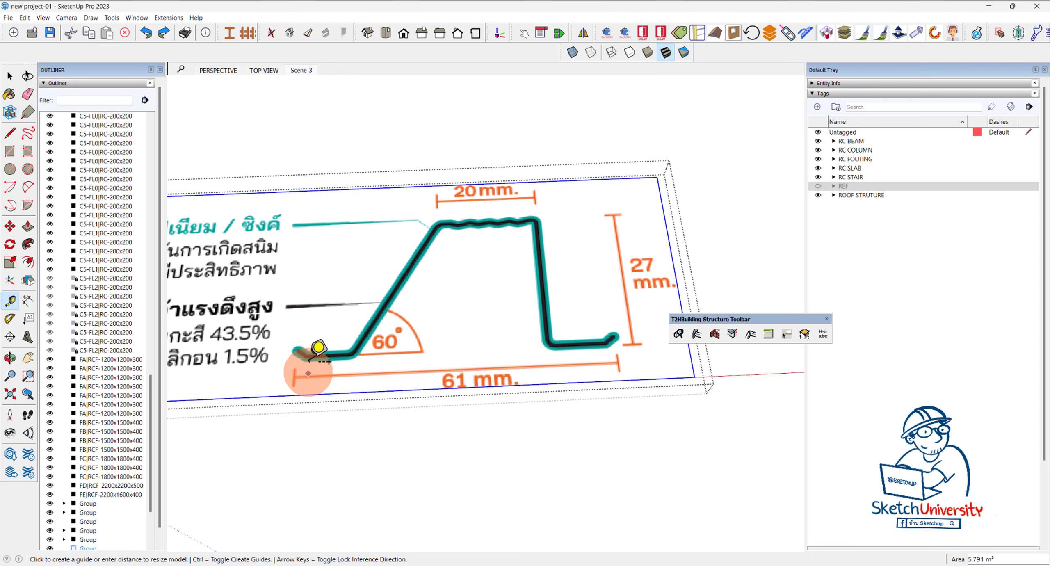
Measure the base dimension, enter 61mm, and resize the group to match.
left_click(305, 357)
left_click(607, 343)
type("61")
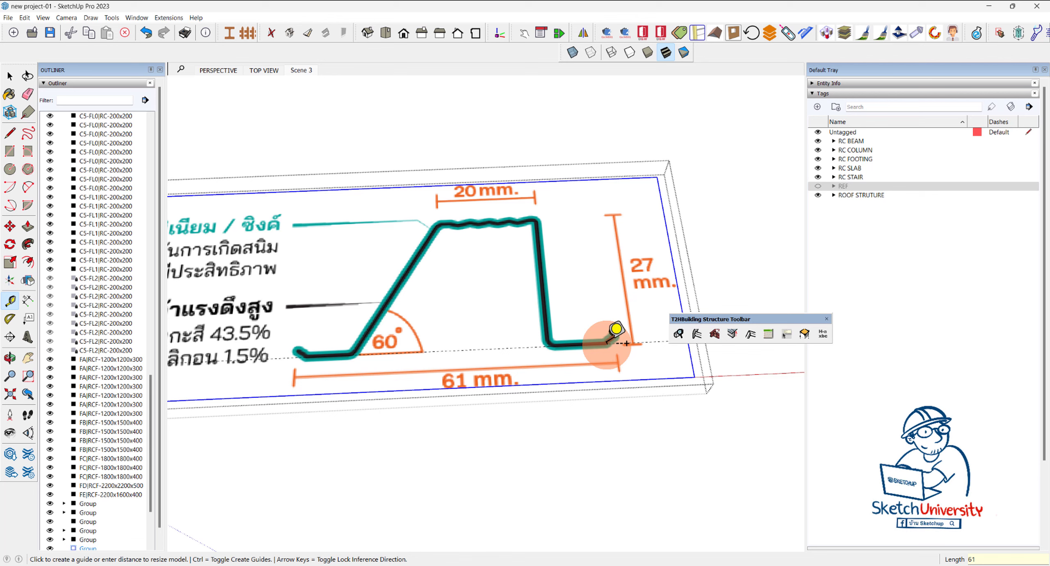
key("Return")
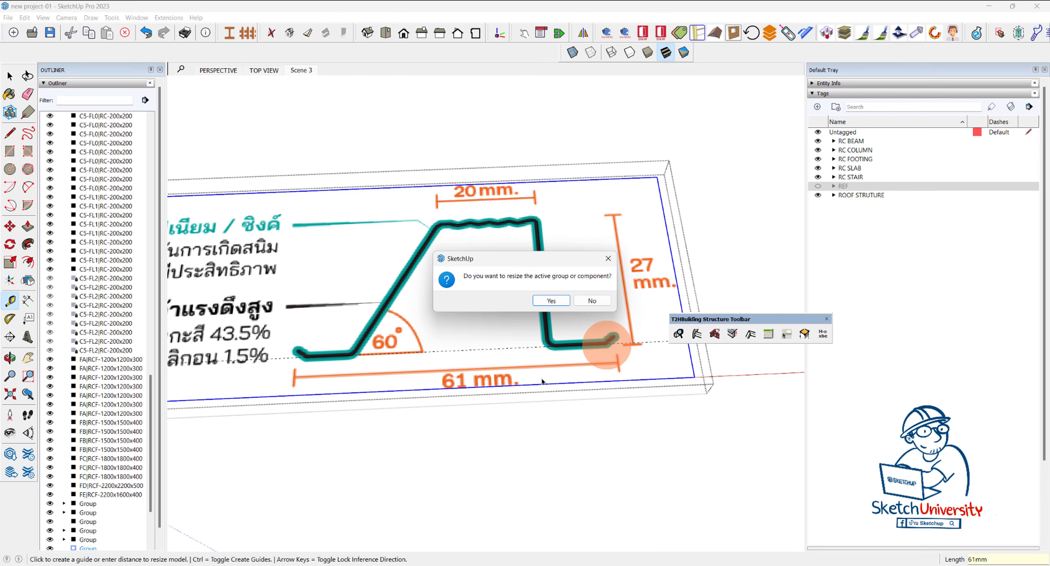
left_click(551, 301)
mouse_move(560, 348)
middle_mouse_down()
mouse_move(403, 364)
mouse_move(475, 314)
middle_mouse_up()
scroll(453, 305, "up", 3)
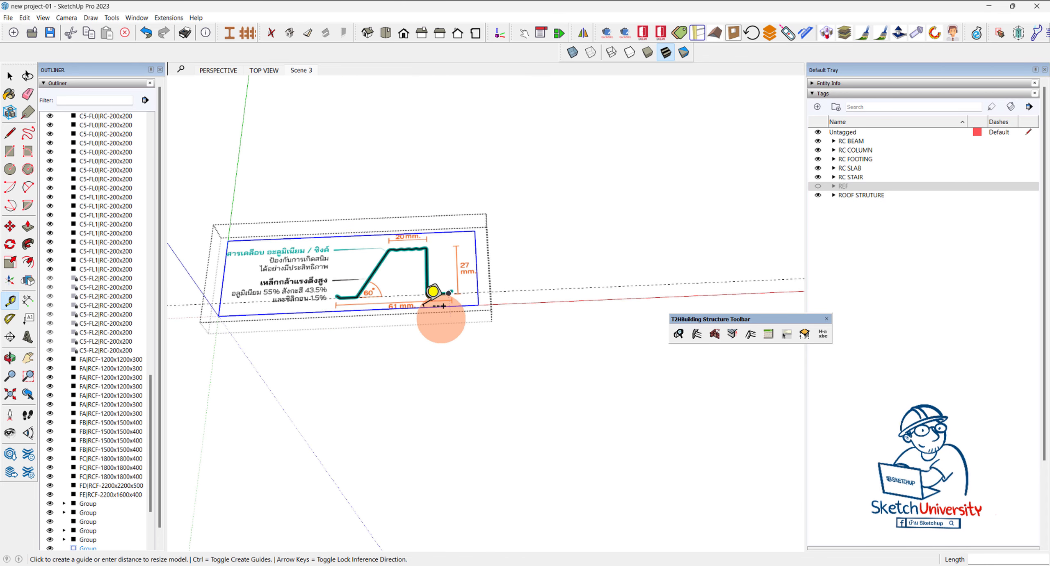
scroll(434, 293, "up", 3)
scroll(417, 293, "up", 3)
Explode the profile image group and delete the reference image, keeping the traced lines.
key("e")
scroll(433, 305, "down", 2)
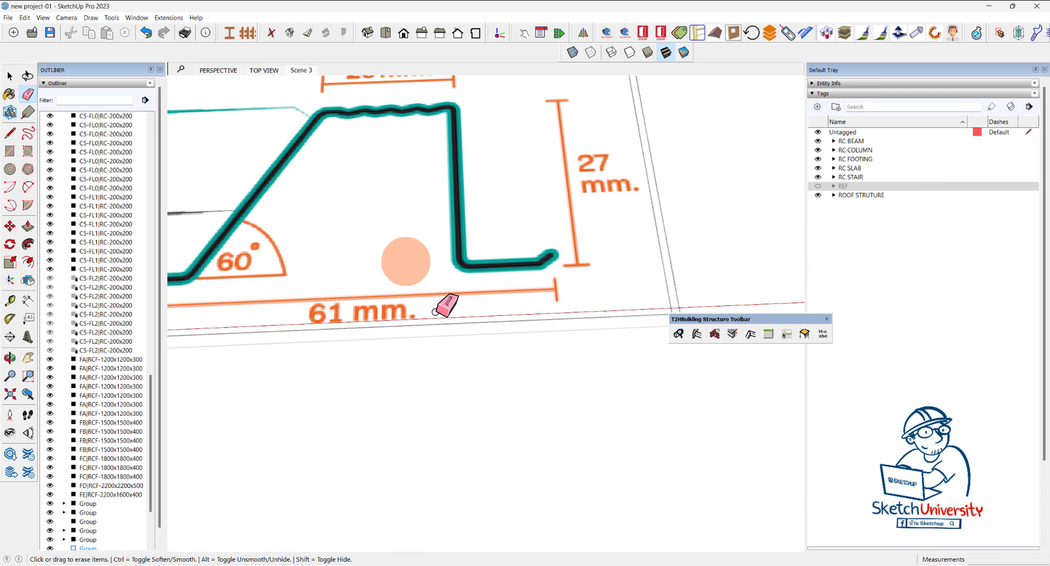
scroll(497, 376, "down", 3)
key("space")
scroll(436, 375, "up", 2)
scroll(419, 265, "up", 2)
right_click(420, 258)
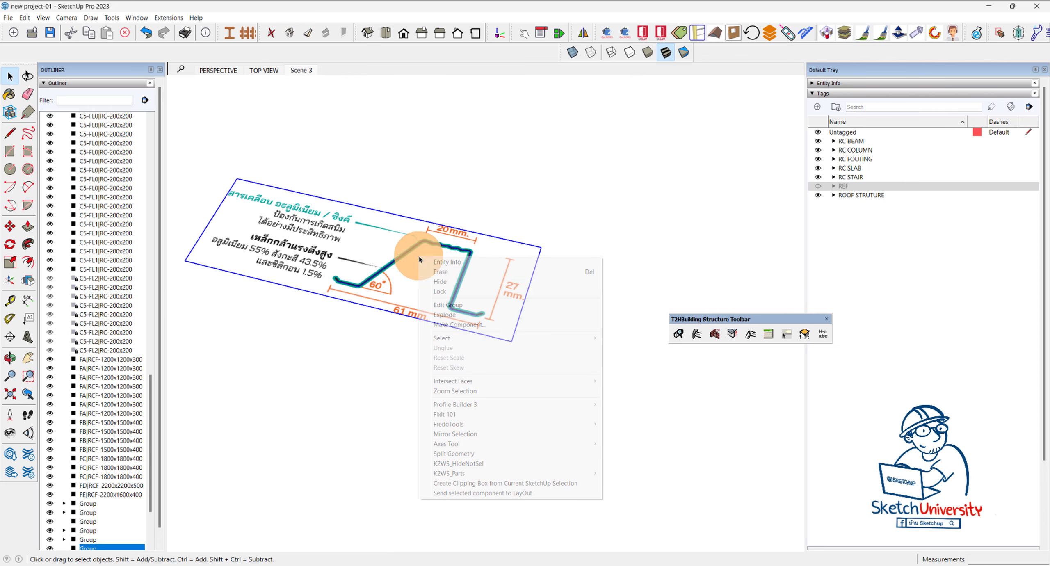
left_click(459, 315)
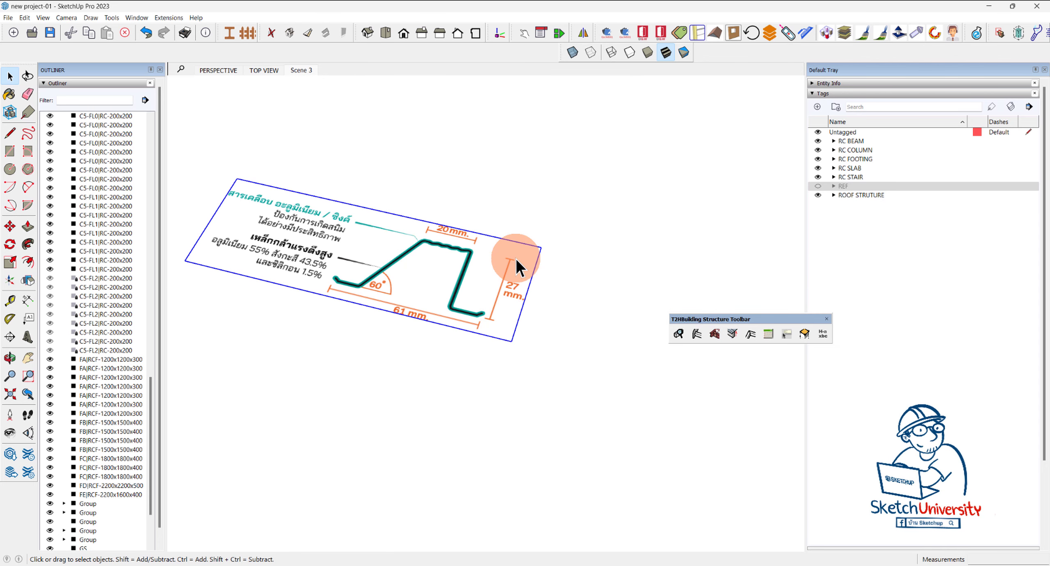
key("Delete")
scroll(489, 320, "down", 2)
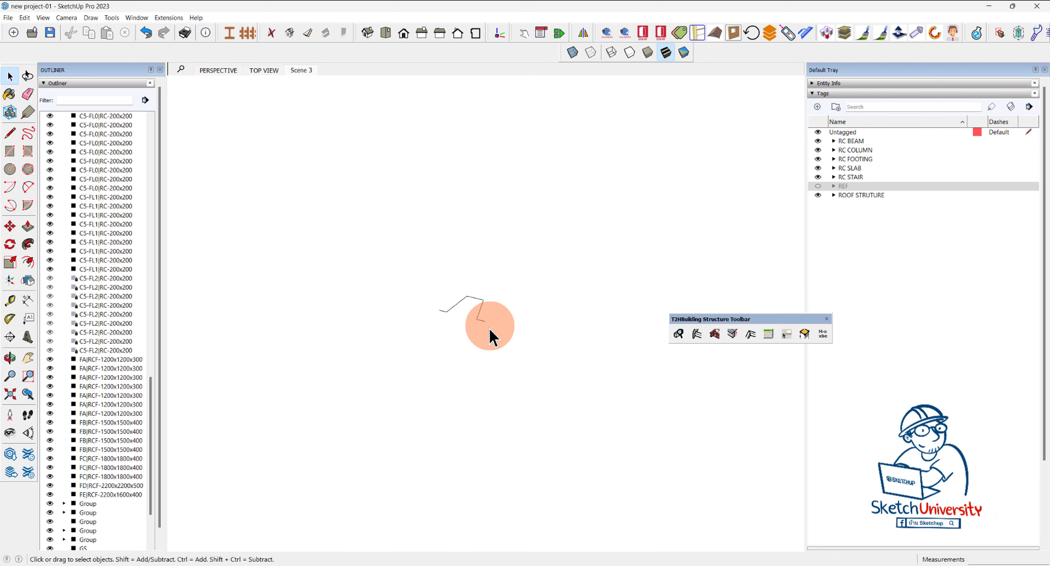
Offset the traced profile line by 1 mm into a thin parallel copy.
triple_click(479, 257)
middle_click_drag(479, 256, 474, 386)
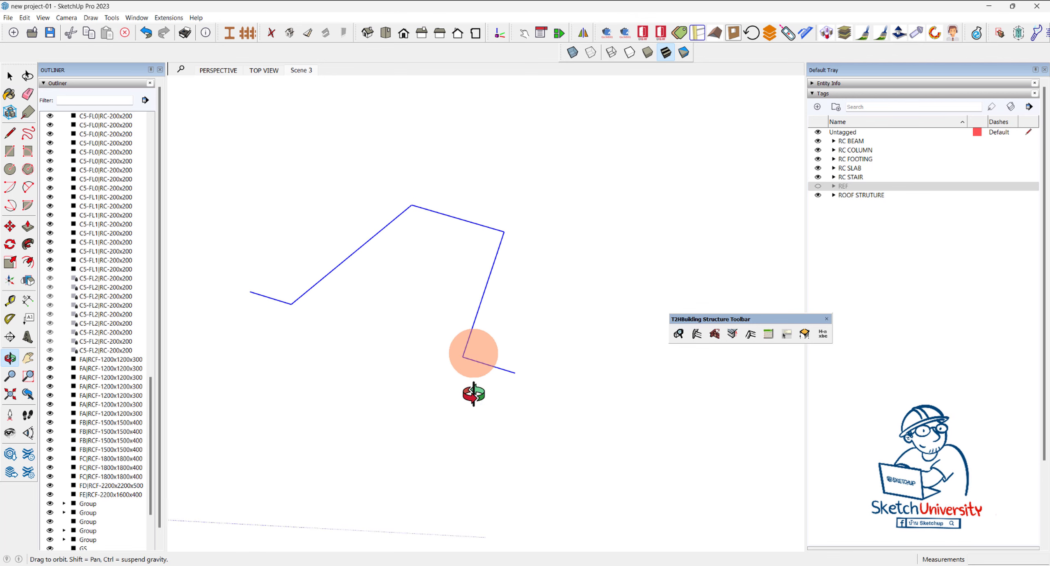
mouse_move(488, 318)
middle_mouse_down()
mouse_move(391, 326)
mouse_move(473, 314)
middle_mouse_up()
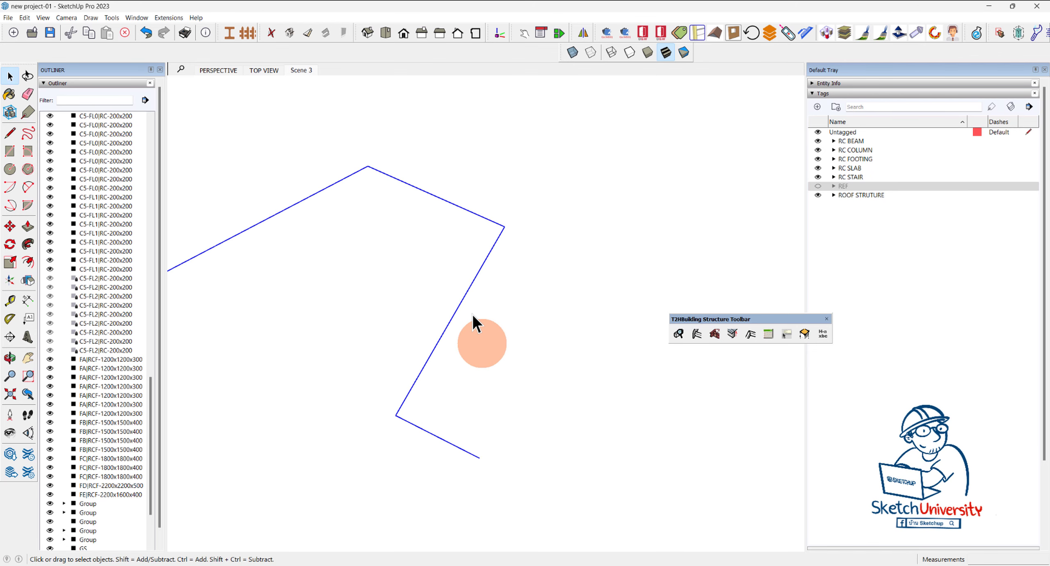
key("f")
left_click(469, 289)
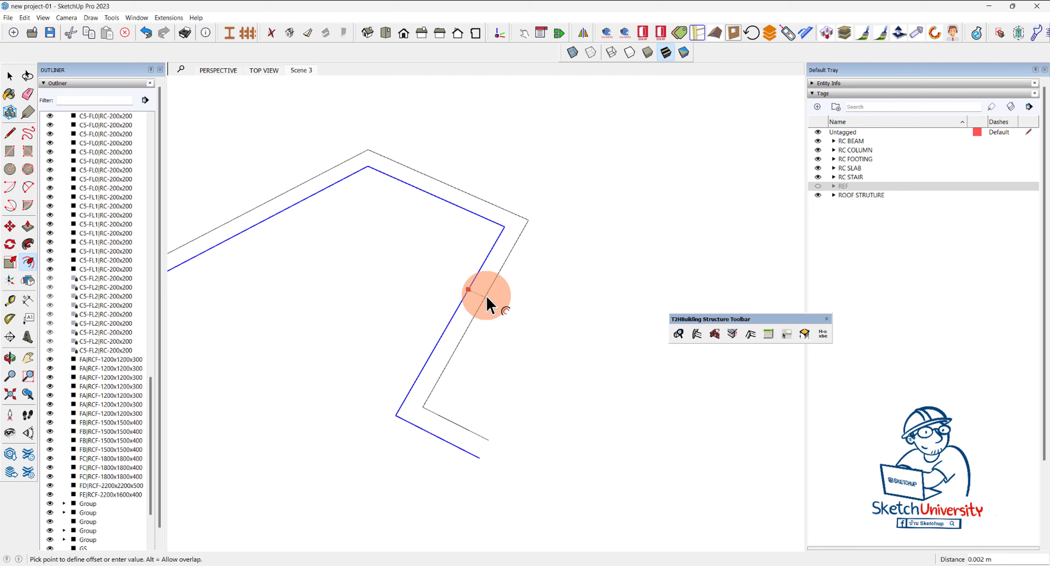
left_click(485, 295)
key("space")
scroll(491, 456, "up", 3)
scroll(490, 456, "up", 1)
Close the lower open end of the profile with a line.
key("l")
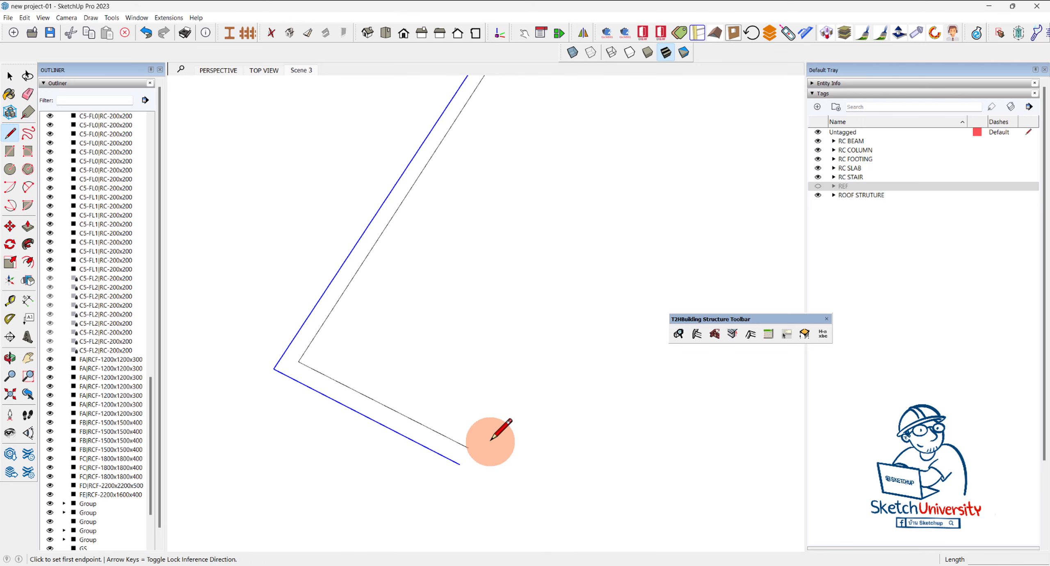
left_click(459, 464)
key("space")
scroll(488, 467, "down", 5)
middle_click_drag(511, 469, 237, 357)
scroll(299, 363, "up", 5)
scroll(299, 365, "up", 3)
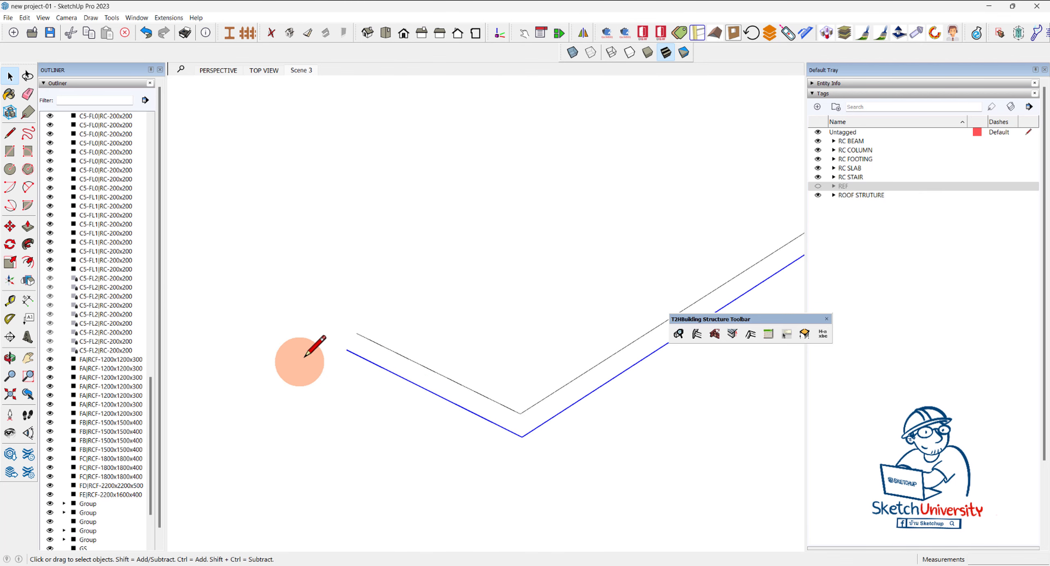
scroll(352, 349, "up", 2)
Close the other open end to form the thin closed profile face, then inspect it.
key("l")
left_click(352, 348)
left_click(363, 330)
key("space")
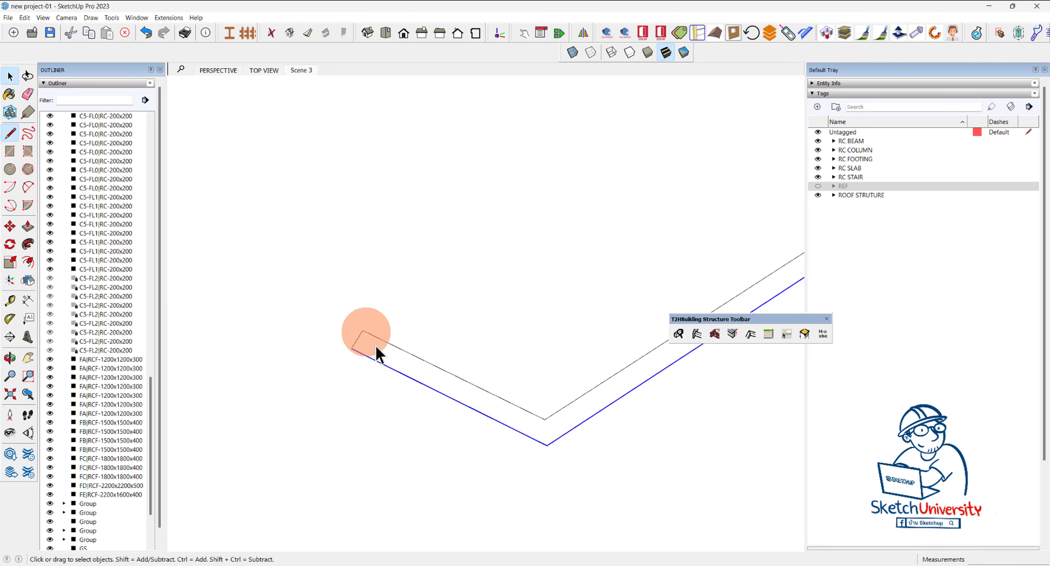
triple_click(381, 355)
mouse_move(375, 352)
middle_mouse_down()
mouse_move(444, 414)
mouse_move(462, 105)
mouse_move(434, 379)
mouse_move(452, 421)
middle_mouse_up()
scroll(433, 379, "down", 3)
scroll(469, 394, "up", 1)
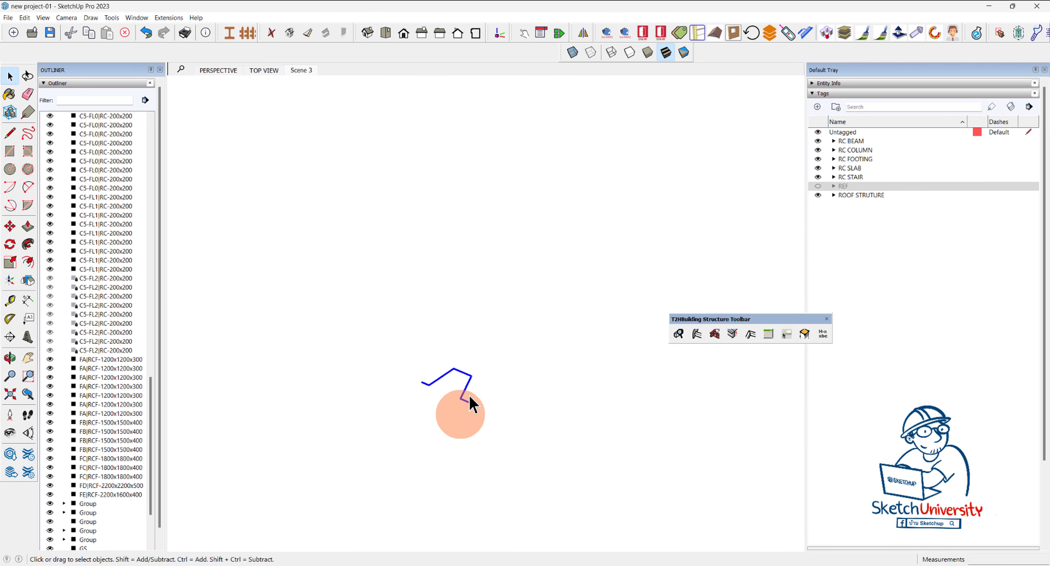
scroll(464, 384, "up", 5)
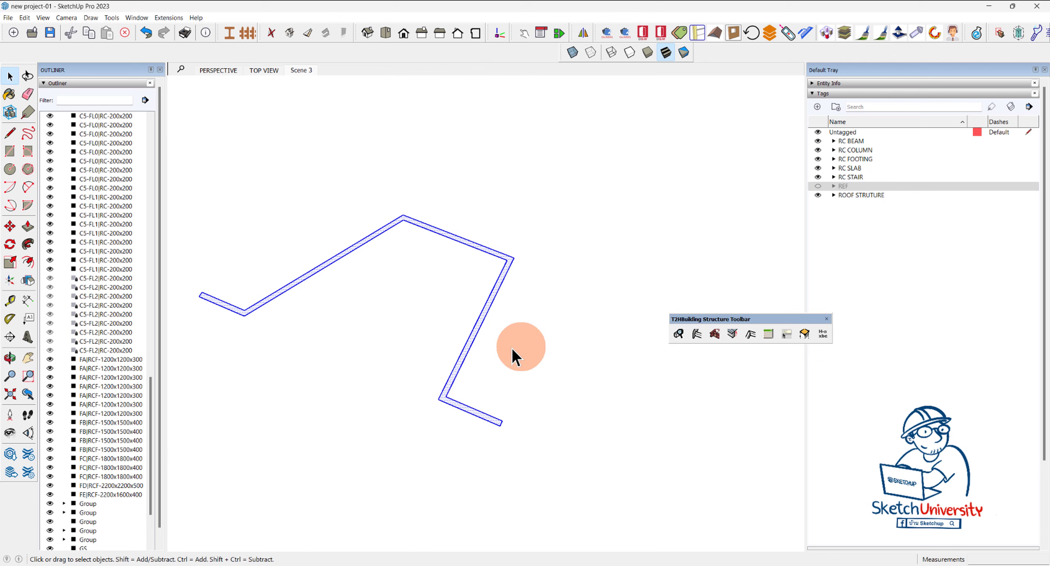
Zoom in on the blue zig-zag profile outline and select it.
middle_click_drag(511, 348, 471, 350)
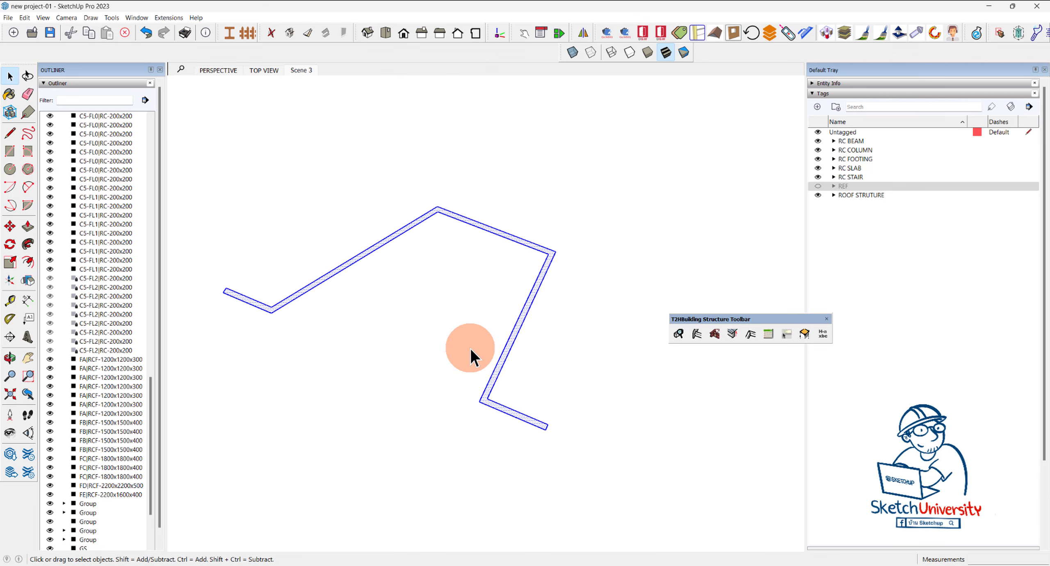
key("z")
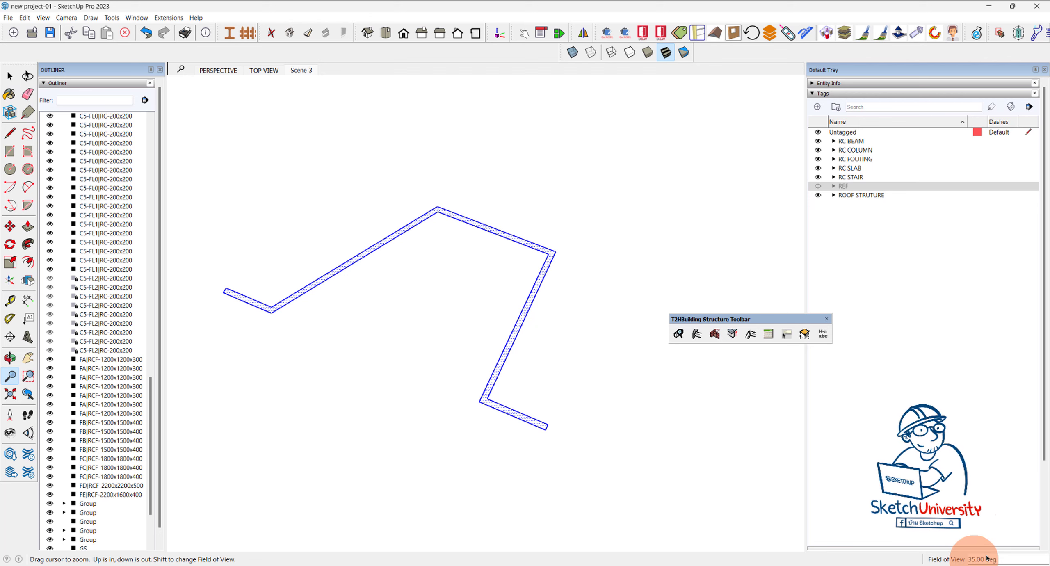
left_click(437, 341)
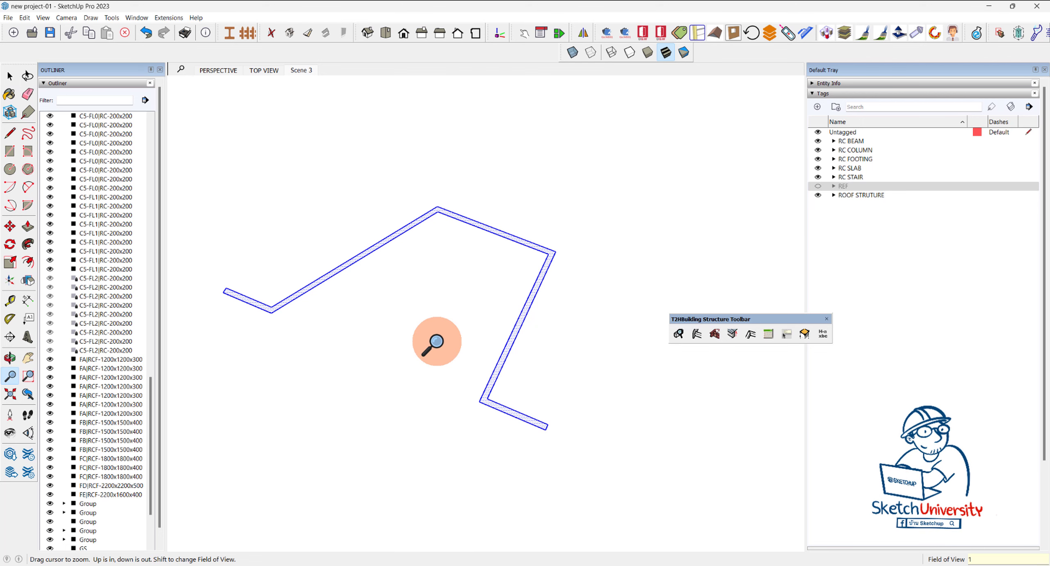
scroll(435, 340, "up", 5)
key("space")
scroll(451, 361, "down", 5)
scroll(442, 381, "down", 3)
scroll(394, 373, "up", 3)
scroll(413, 370, "up", 1)
Move the outline by its end corner onto the roof beam beside a rafter end.
key("m")
left_click(391, 335)
scroll(504, 401, "down", 3)
scroll(529, 396, "down", 3)
scroll(536, 393, "down", 3)
scroll(574, 337, "down", 2)
scroll(591, 297, "up", 5)
scroll(607, 246, "up", 4)
scroll(633, 176, "up", 3)
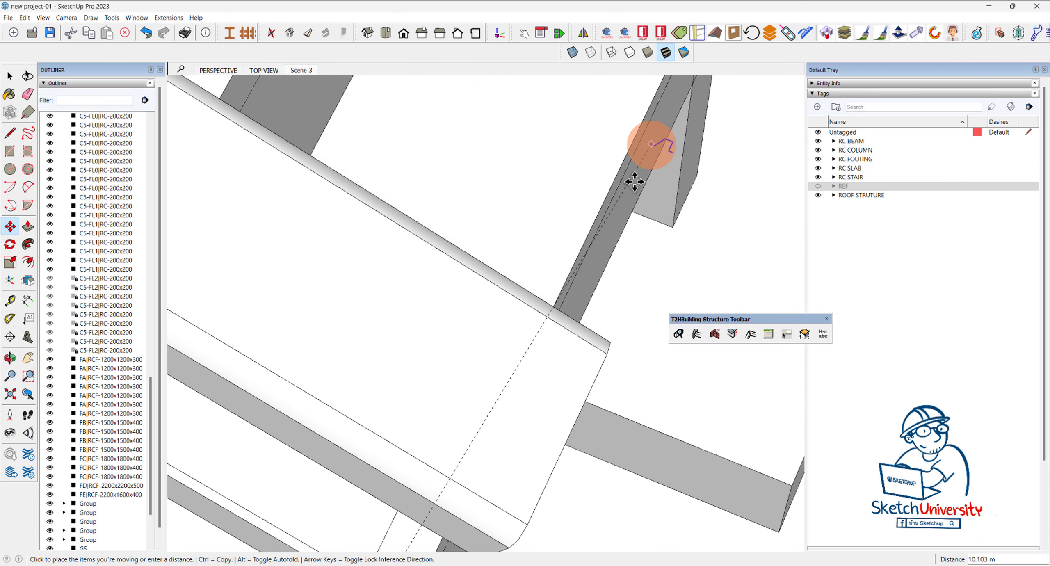
scroll(427, 328, "down", 1)
scroll(438, 287, "down", 2)
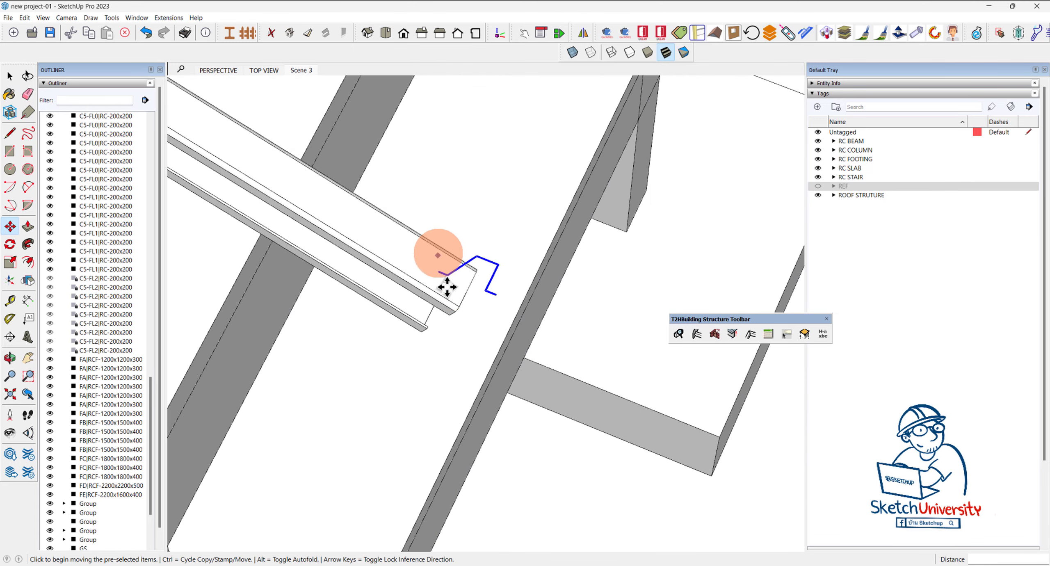
left_click(570, 338)
Orbit and zoom around the roof frame to check the profile's new position.
mouse_move(499, 309)
middle_mouse_down()
mouse_move(522, 319)
mouse_move(424, 315)
mouse_move(529, 331)
middle_mouse_up()
key("space")
scroll(555, 331, "up", 2)
scroll(555, 328, "up", 2)
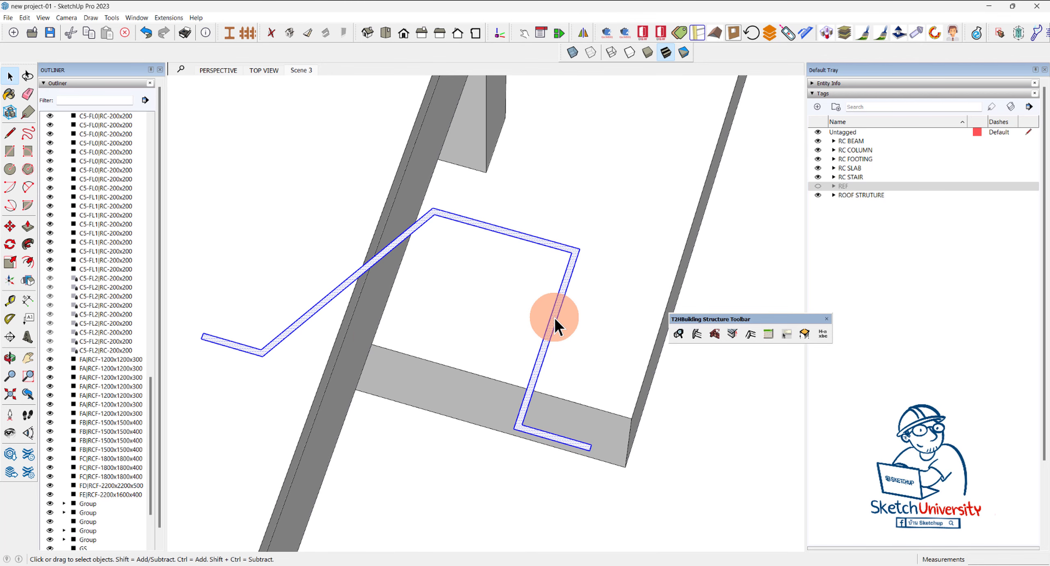
scroll(554, 317, "down", 2)
scroll(529, 295, "down", 3)
scroll(530, 297, "down", 3)
scroll(533, 304, "down", 3)
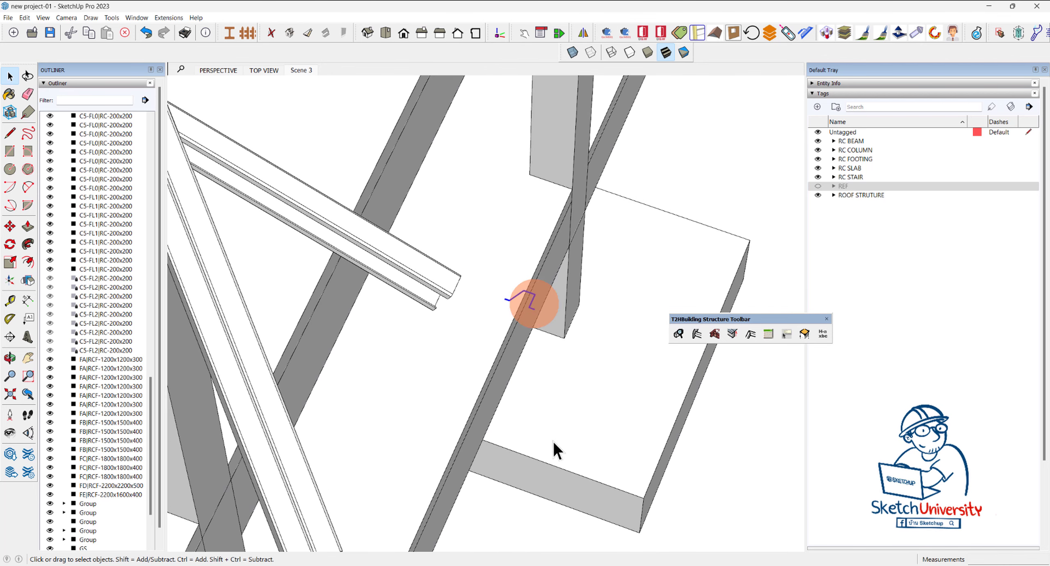
Launch a second SketchUp 2023 window with an empty template model, declining the extension and PDF Import prompts.
right_click(582, 564)
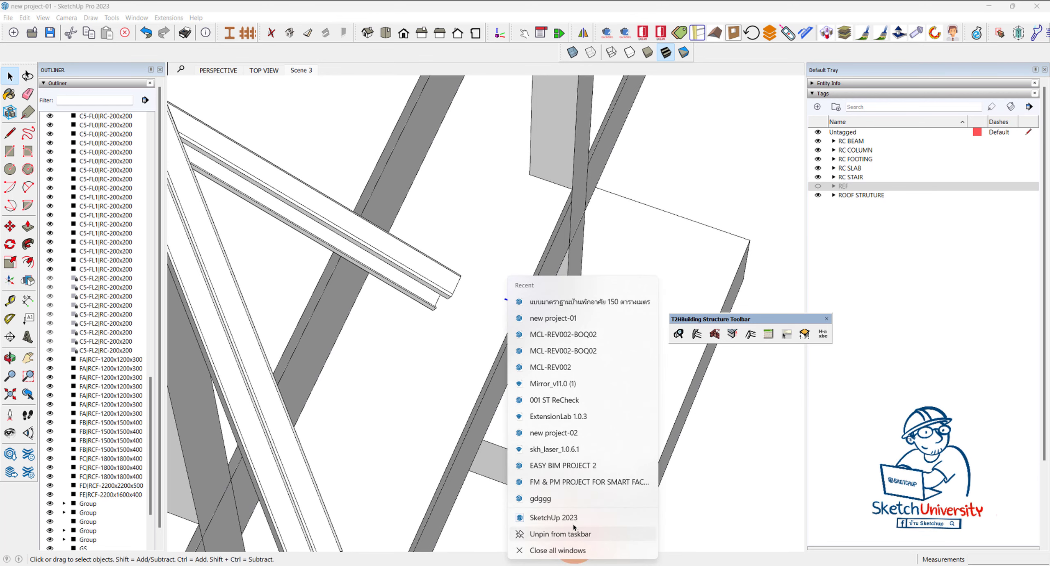
left_click(563, 518)
left_click(533, 331)
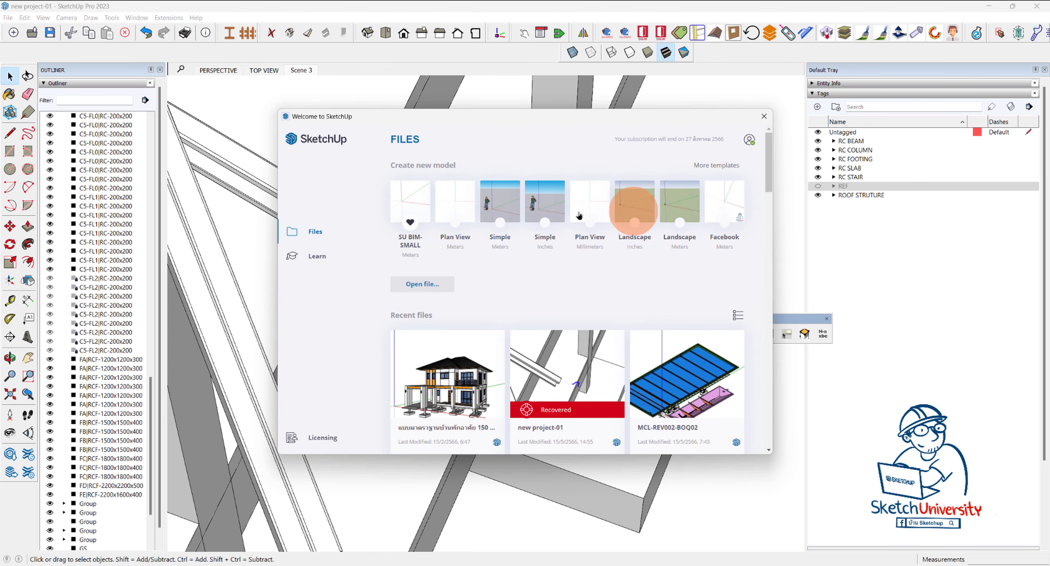
left_click(455, 207)
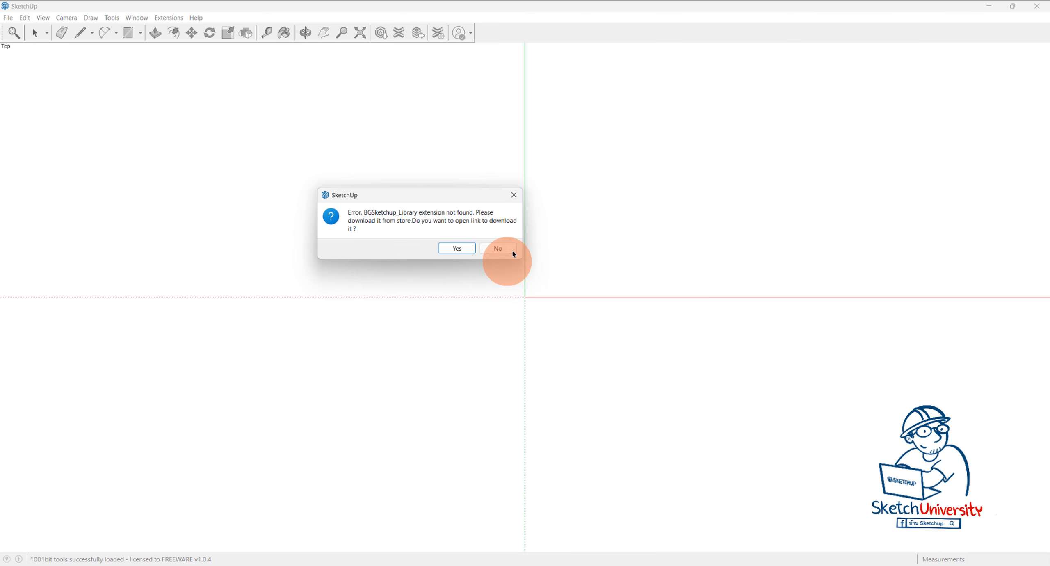
left_click(505, 248)
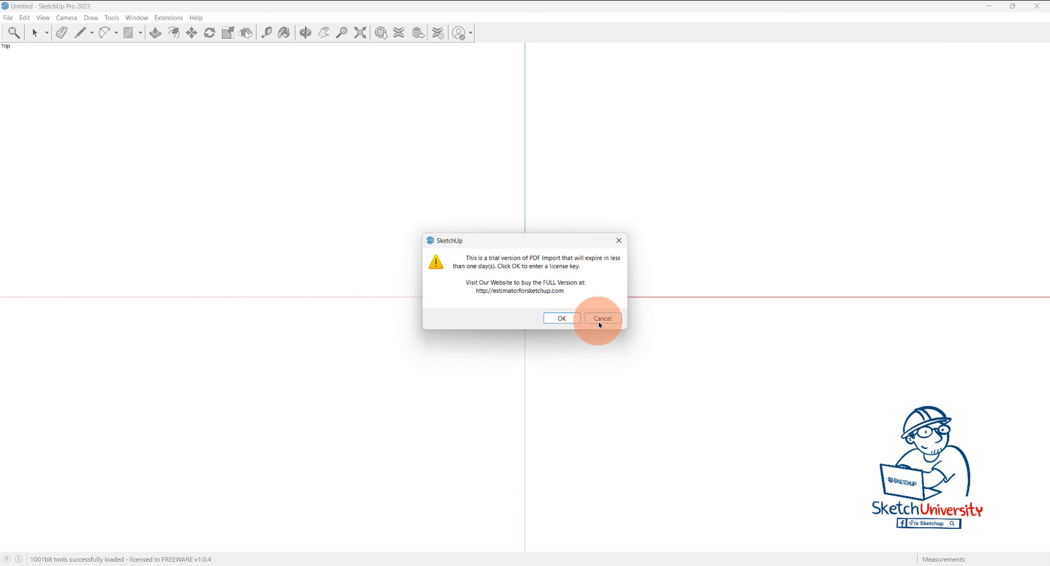
left_click(599, 323)
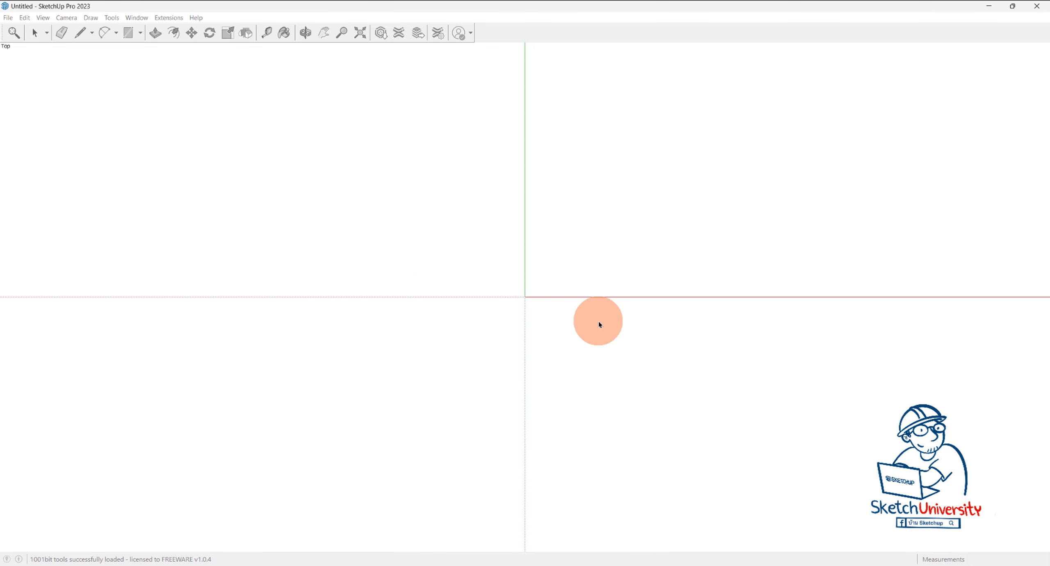
mouse_move(554, 309)
middle_mouse_down()
mouse_move(482, 323)
mouse_move(320, 129)
mouse_move(398, 298)
mouse_move(394, 206)
mouse_move(499, 557)
middle_mouse_up()
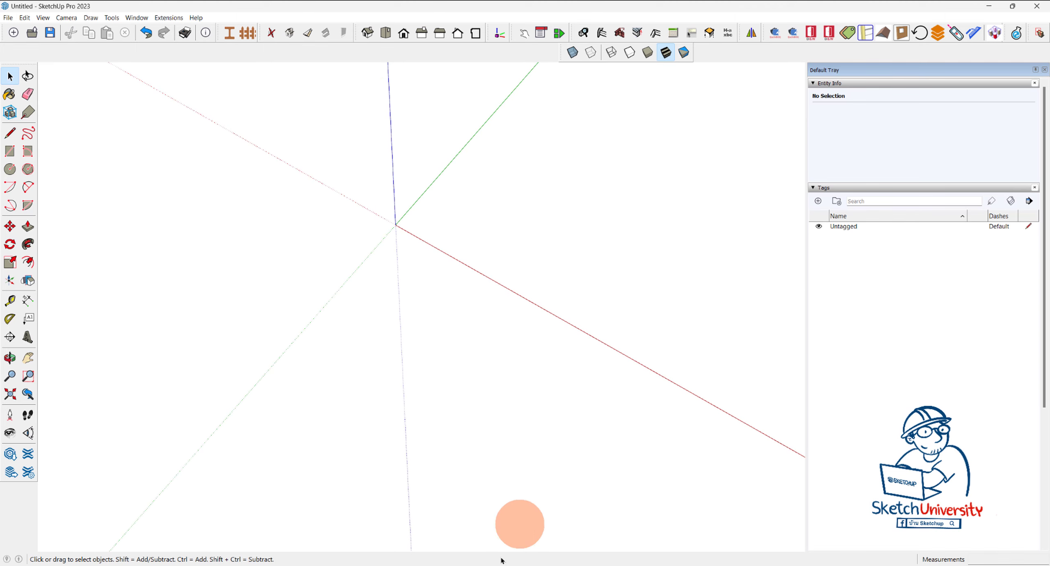
mouse_move(580, 562)
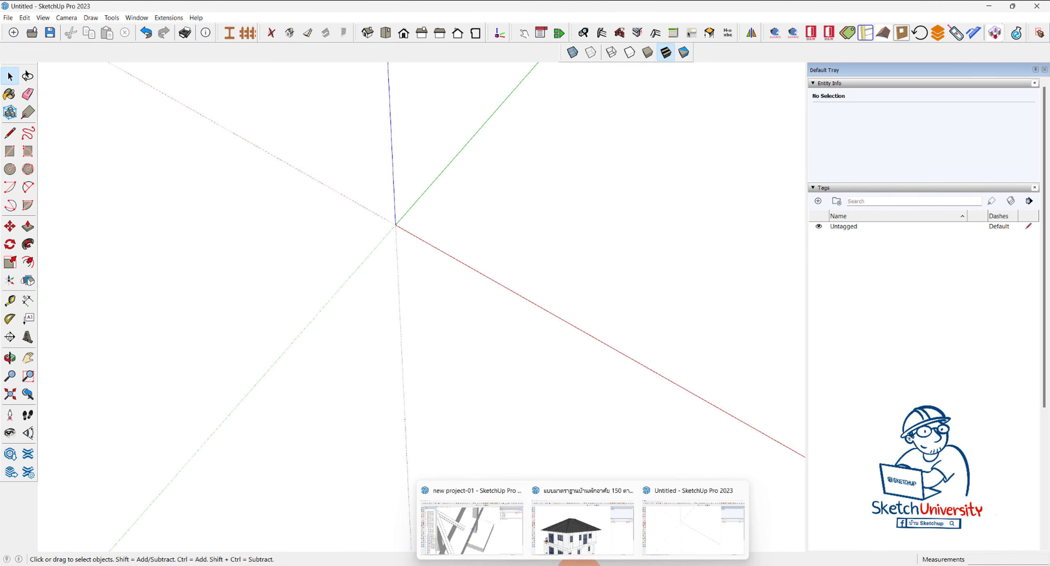
Switch to the new project-01 model and copy the blue batten profile.
left_click(507, 541)
scroll(508, 298, "up", 3)
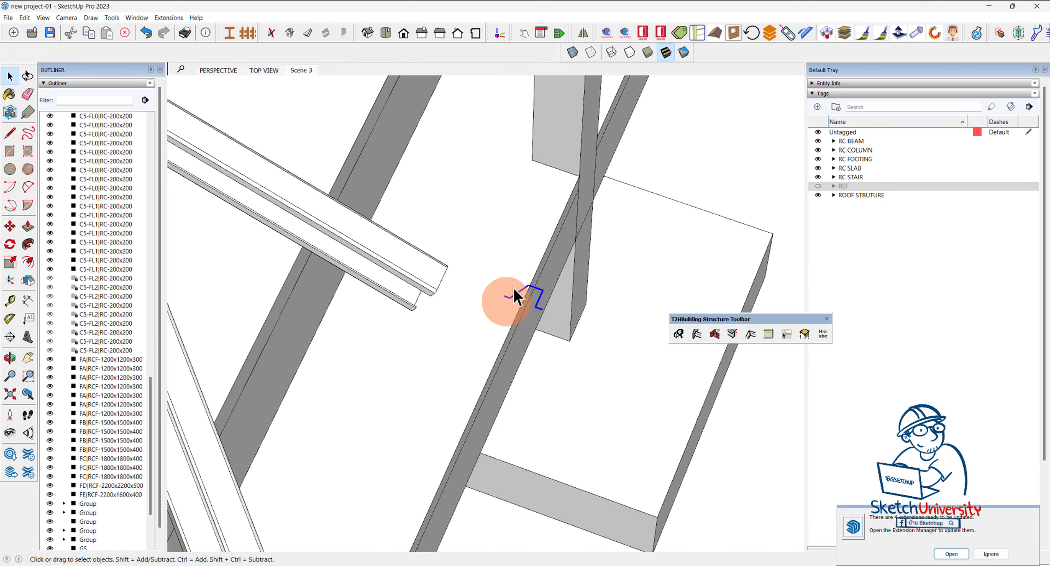
scroll(520, 289, "up", 3)
scroll(520, 289, "down", 3)
scroll(461, 269, "down", 2)
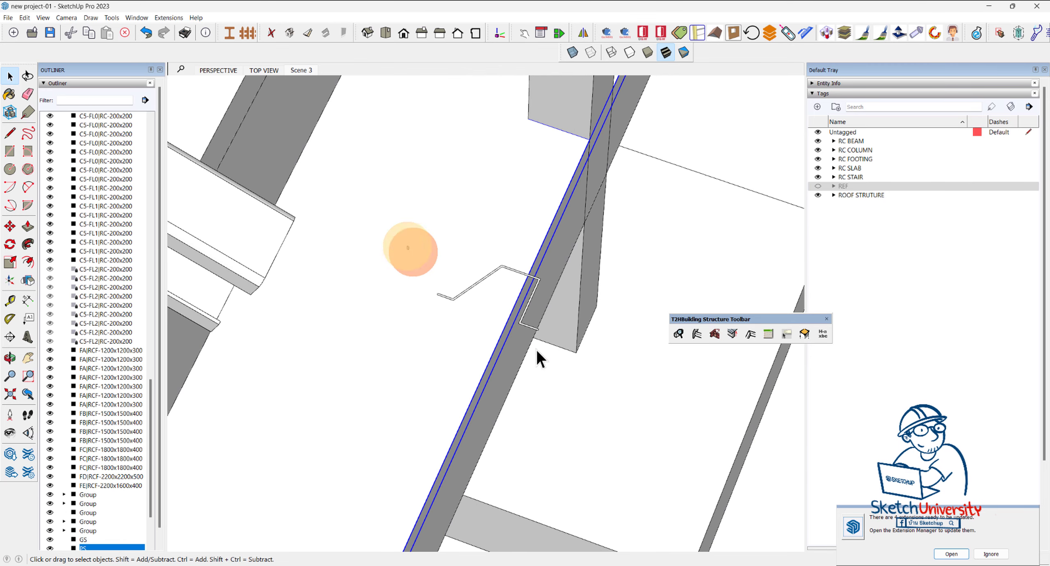
scroll(451, 292, "up", 1)
scroll(448, 287, "up", 2)
scroll(448, 287, "down", 5)
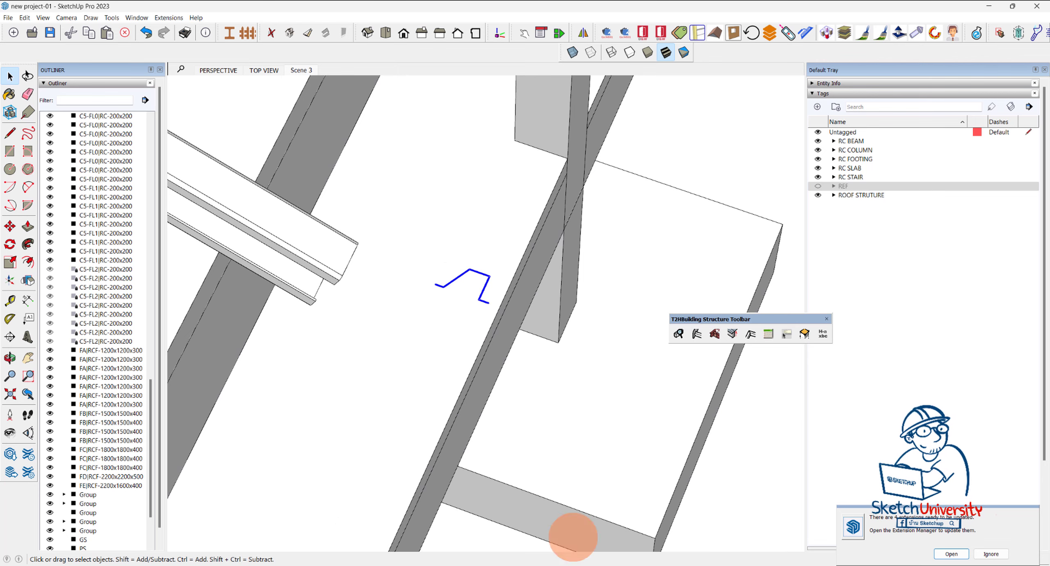
Paste the batten profile into the Untitled model at the origin.
left_click(676, 530)
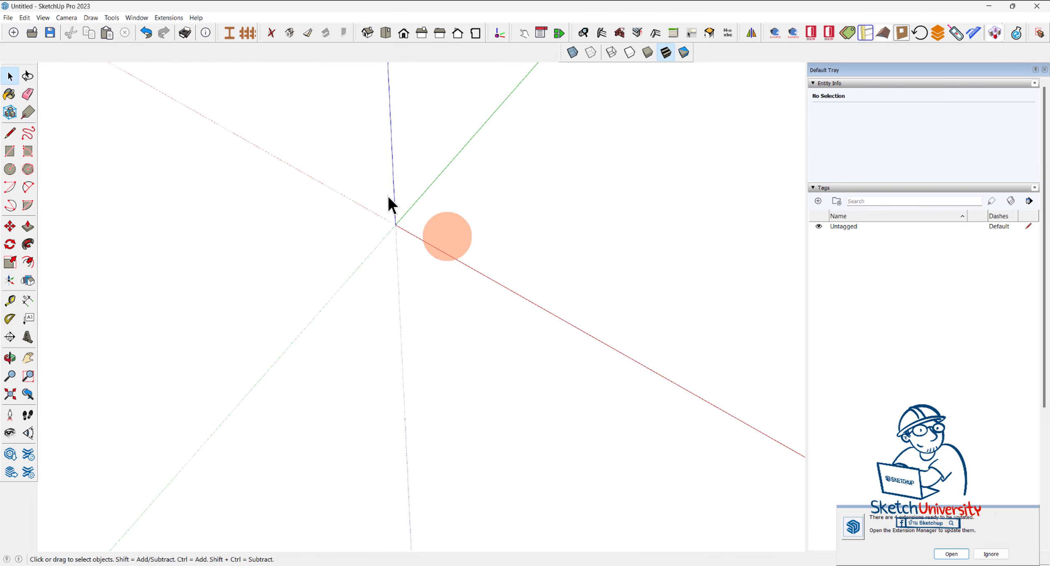
key("ctrl+v")
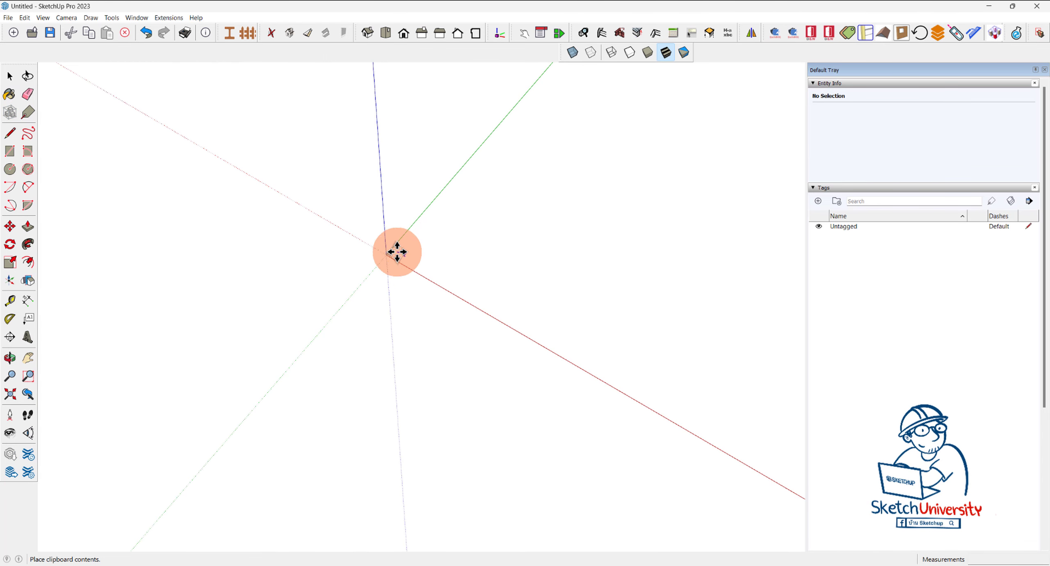
left_click(383, 256)
scroll(381, 258, "up", 3)
scroll(390, 246, "up", 3)
middle_click_drag(393, 235, 404, 198)
scroll(405, 198, "down", 1)
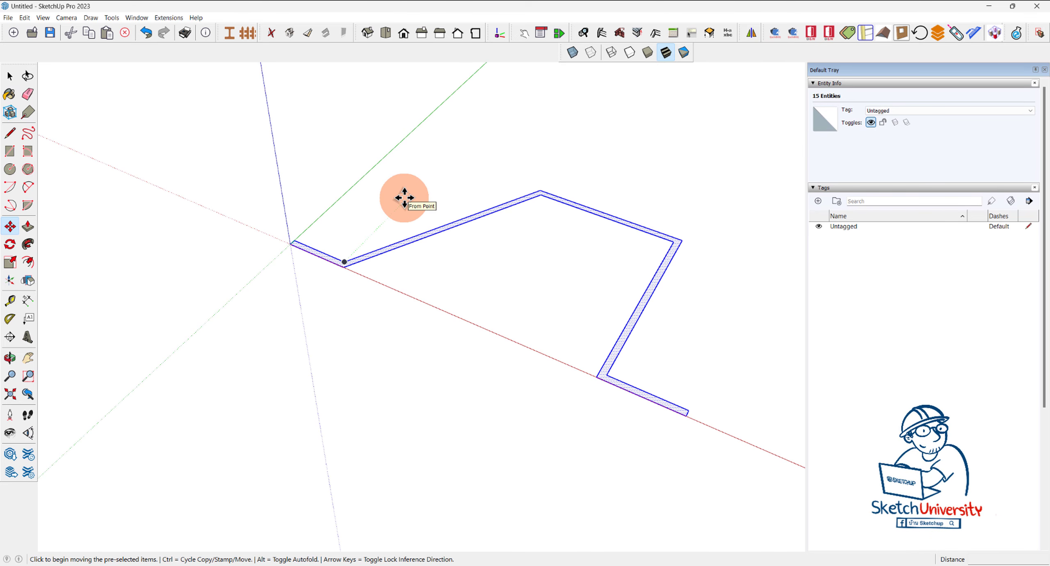
Rotate the batten outline 52° about its end point.
scroll(404, 198, "down", 1)
scroll(327, 243, "up", 1)
scroll(327, 245, "up", 1)
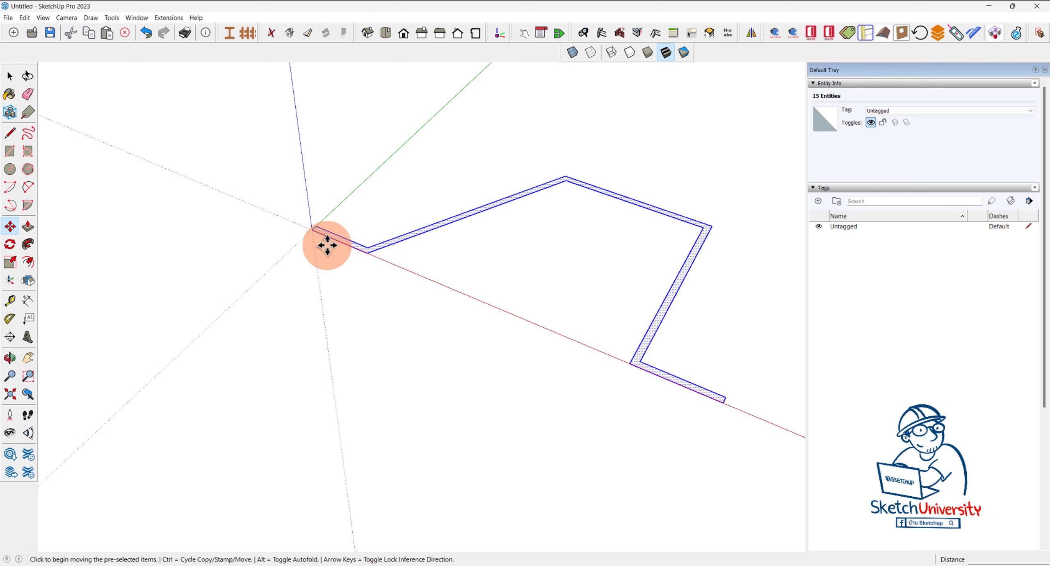
key("q")
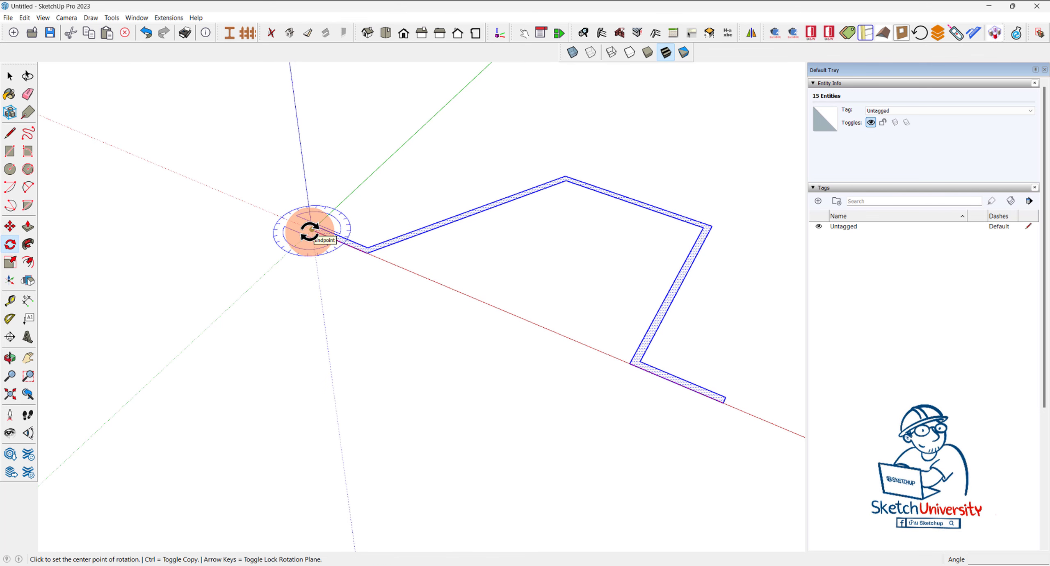
left_click(311, 230)
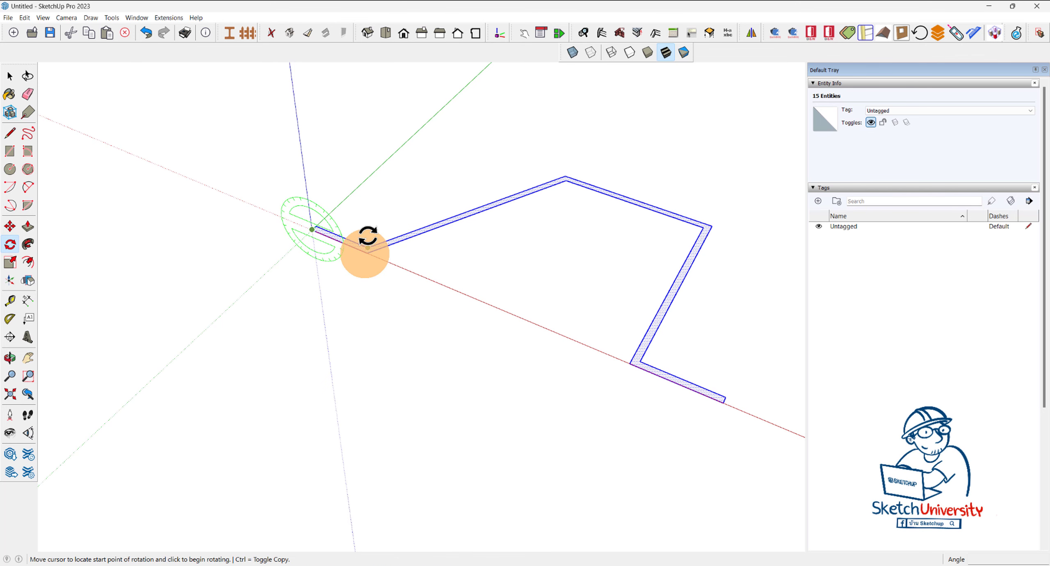
left_click(367, 249)
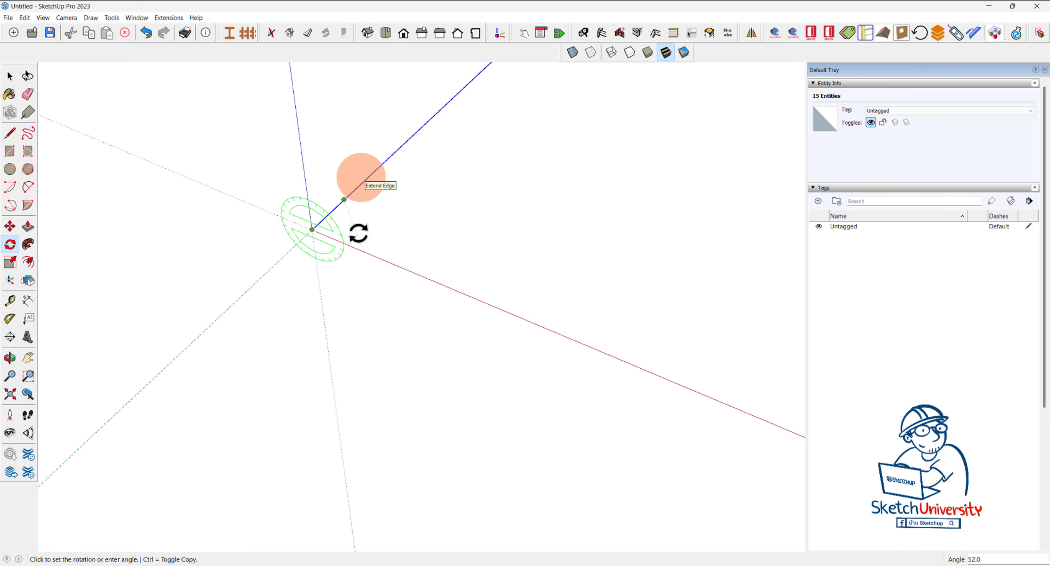
left_click(361, 177)
Rotate the outline about its endpoint to stand it upright.
middle_click_drag(351, 323, 396, 315)
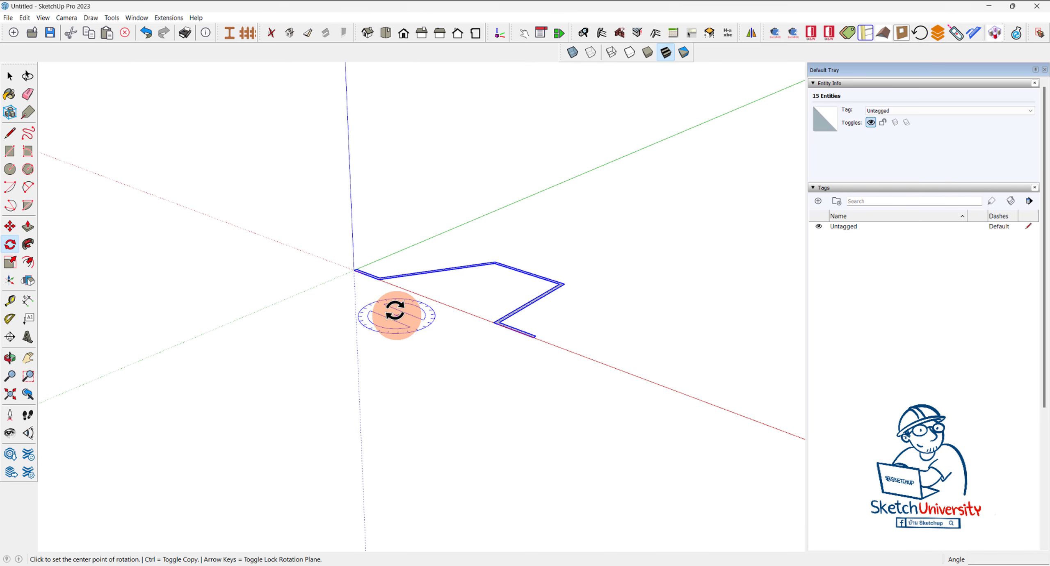
scroll(535, 336, "up", 3)
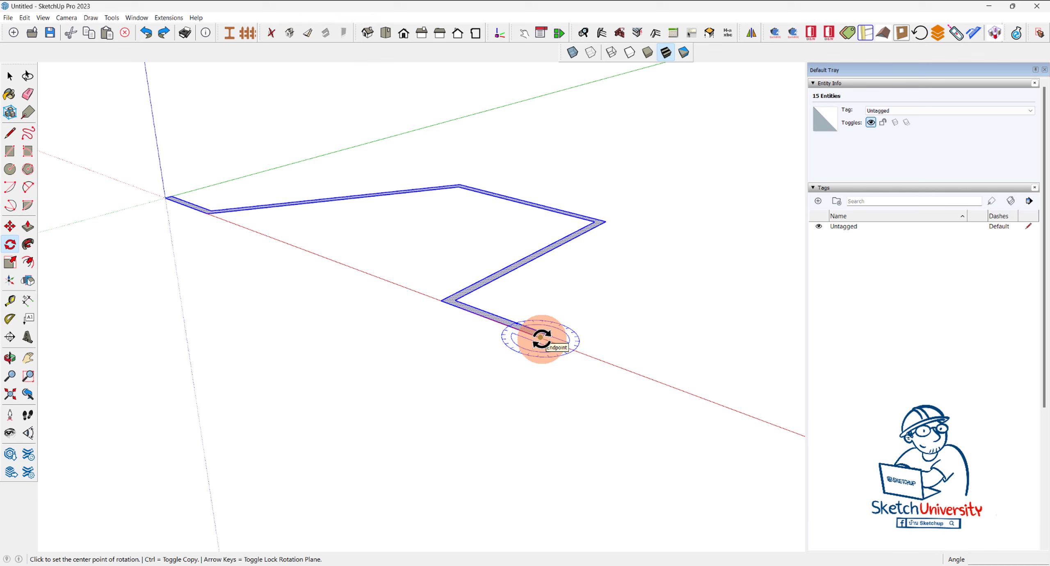
left_click(540, 337)
left_click(594, 303)
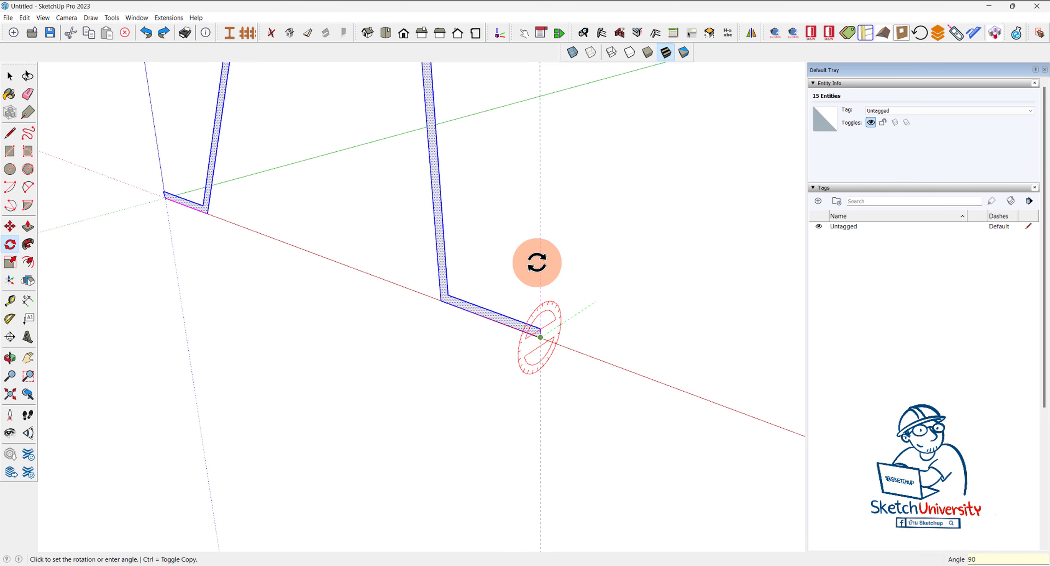
left_click(537, 262)
Rotate the strip 90° about its end, referenced on the green axis.
mouse_move(535, 258)
middle_mouse_down()
mouse_move(586, 316)
mouse_move(733, 300)
mouse_move(286, 330)
mouse_move(529, 367)
middle_mouse_up()
scroll(515, 351, "up", 3)
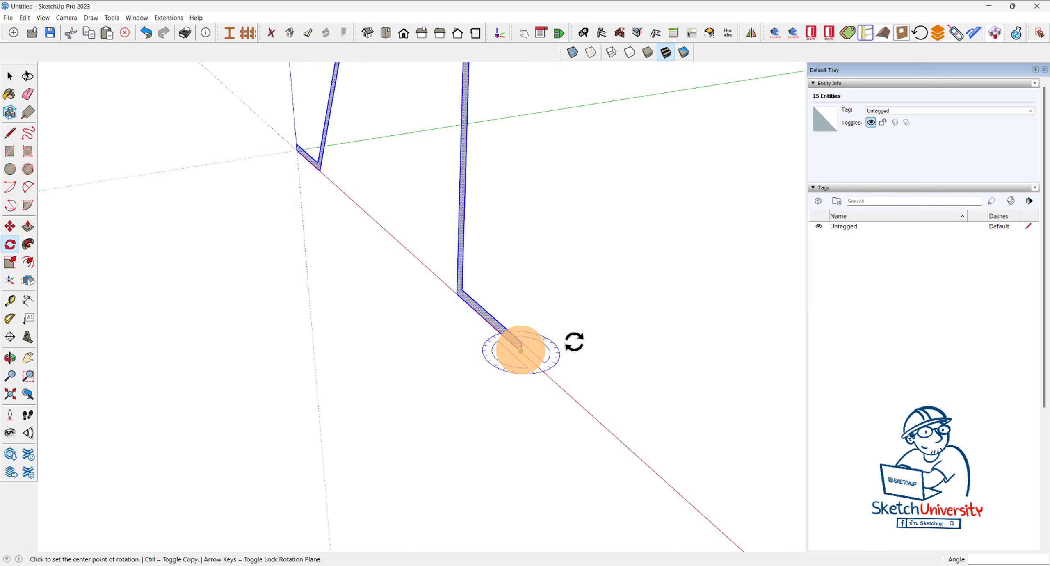
left_click(521, 351)
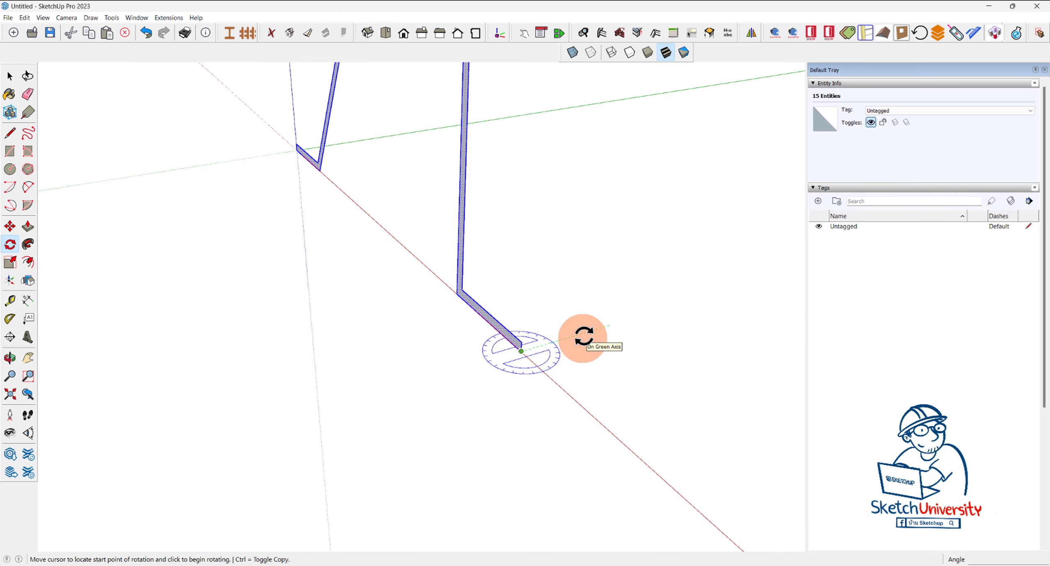
left_click(582, 339)
scroll(534, 370, "down", 2)
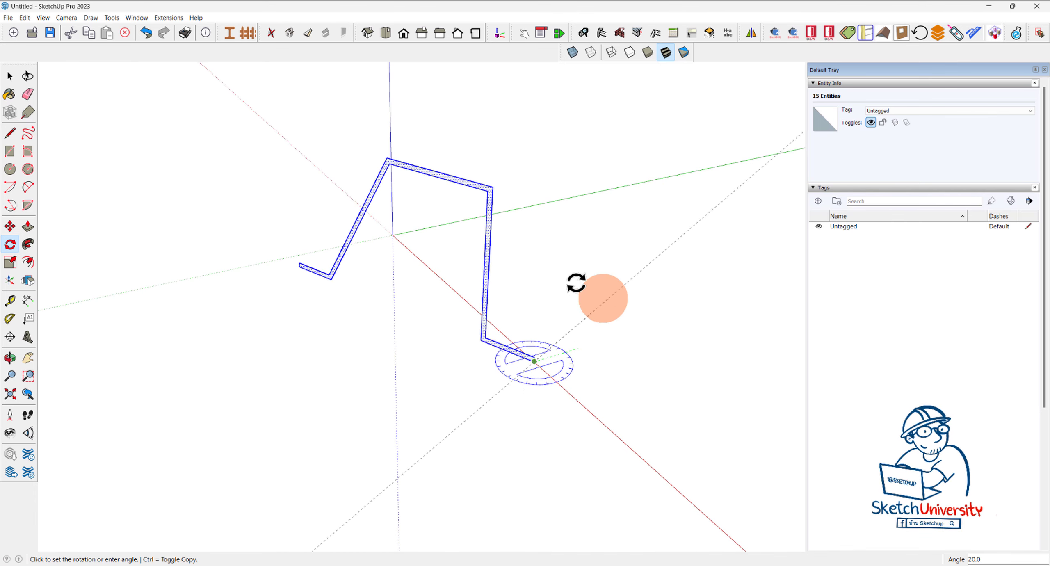
left_click(438, 278)
key("space")
Move the batten strip so its end point sits on the axes origin.
scroll(200, 448, "up", 3)
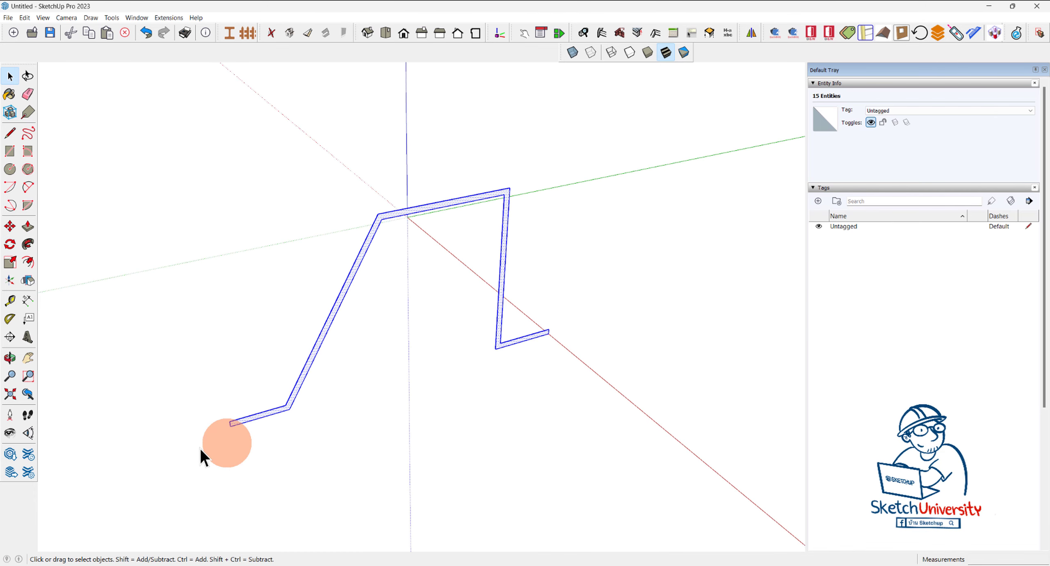
scroll(262, 413, "up", 2)
left_click(257, 414)
scroll(256, 415, "up", 2)
key("m")
left_click(247, 417)
scroll(293, 364, "down", 3)
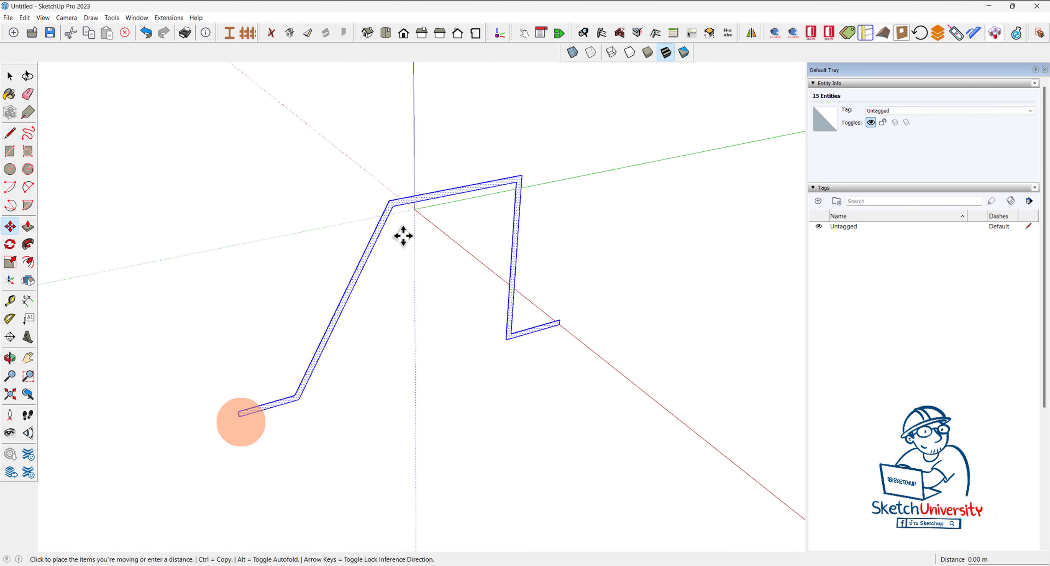
scroll(417, 202, "up", 4)
left_click(413, 213)
Deselect the strip and orbit around the origin to check it.
key("space")
scroll(369, 310, "down", 3)
left_click(367, 303)
scroll(498, 181, "up", 2)
left_click(499, 175)
mouse_move(499, 177)
middle_mouse_down()
mouse_move(869, 235)
mouse_move(501, 249)
middle_mouse_up()
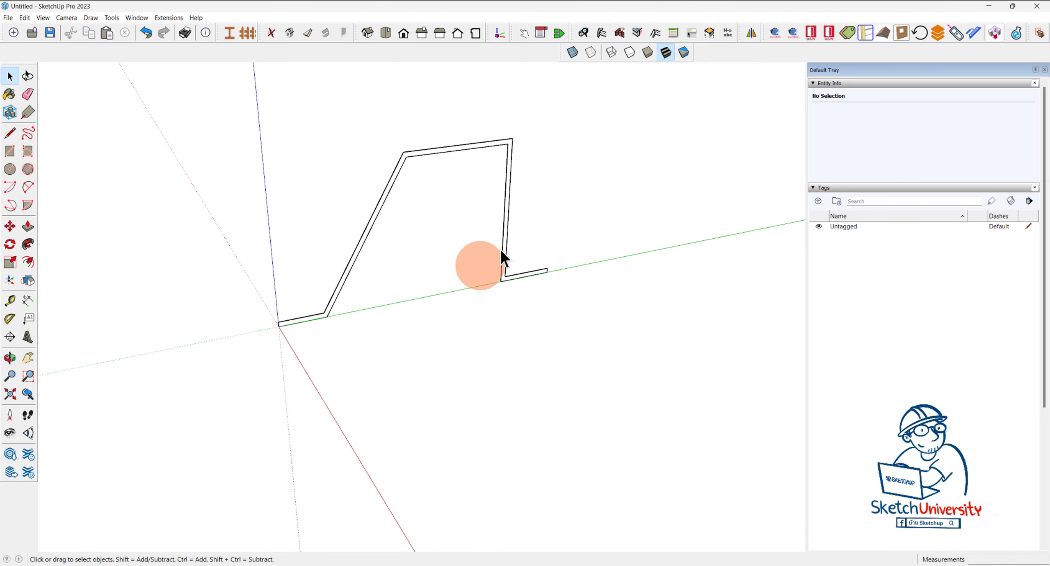
Select the whole batten profile and orbit around it.
scroll(500, 249, "up", 3)
triple_click(516, 228)
scroll(516, 223, "down", 3)
middle_click_drag(412, 311, 356, 352)
Mark the origin with an arrow and circle, then show the installation guide PDF.
mouse_move(363, 344)
left_mouse_down()
mouse_move(668, 460)
mouse_move(598, 469)
left_mouse_up()
left_click_drag(356, 330, 366, 348)
key("Escape")
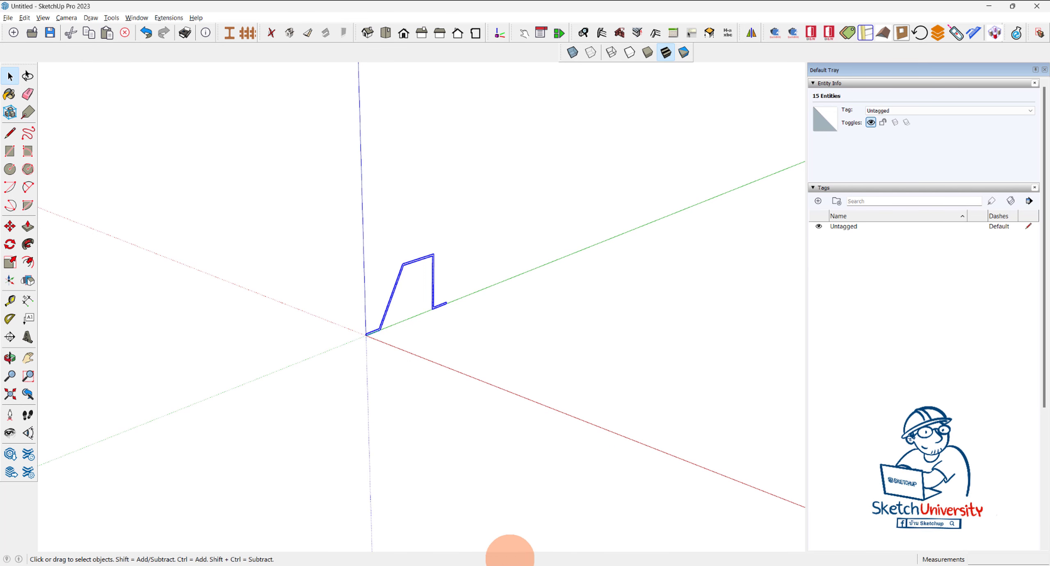
left_click(492, 538)
left_click(453, 344)
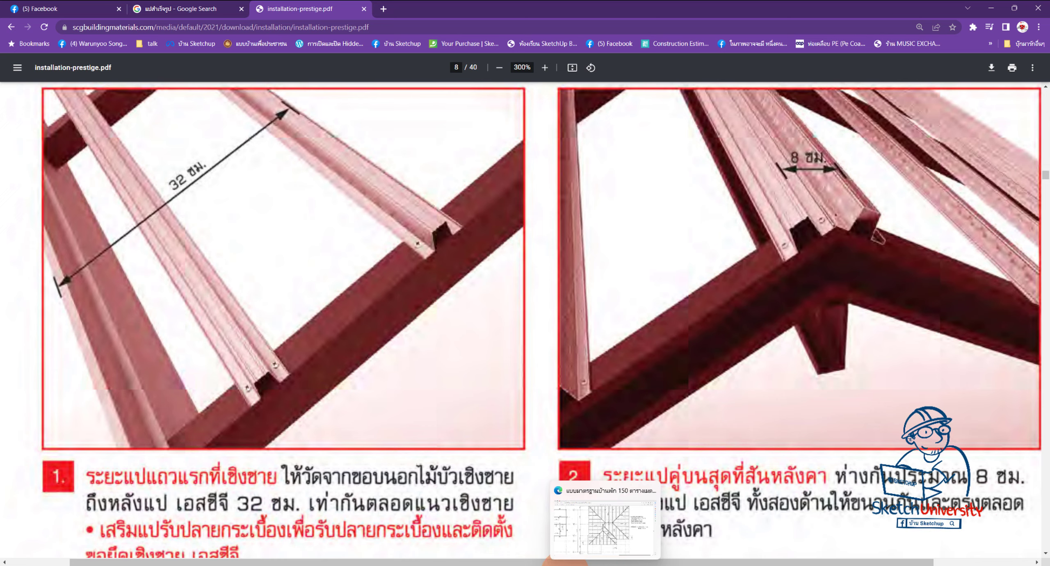
Return to the SketchUp model and zoom in on the batten profile.
left_click(699, 532)
scroll(422, 307, "up", 2)
scroll(429, 304, "up", 3)
scroll(464, 350, "up", 3)
scroll(464, 349, "up", 2)
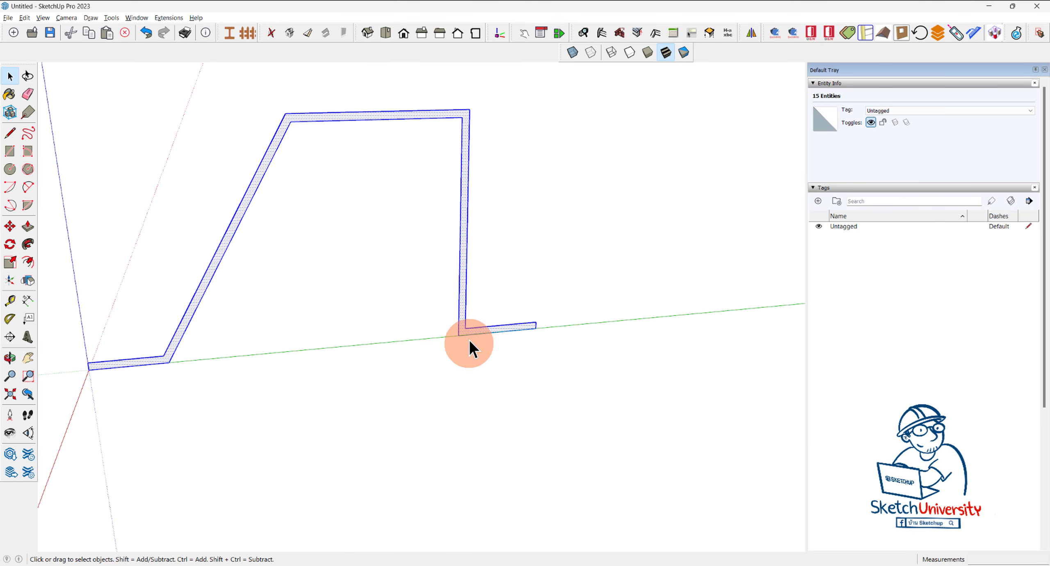
scroll(469, 340, "up", 2)
scroll(462, 345, "down", 2)
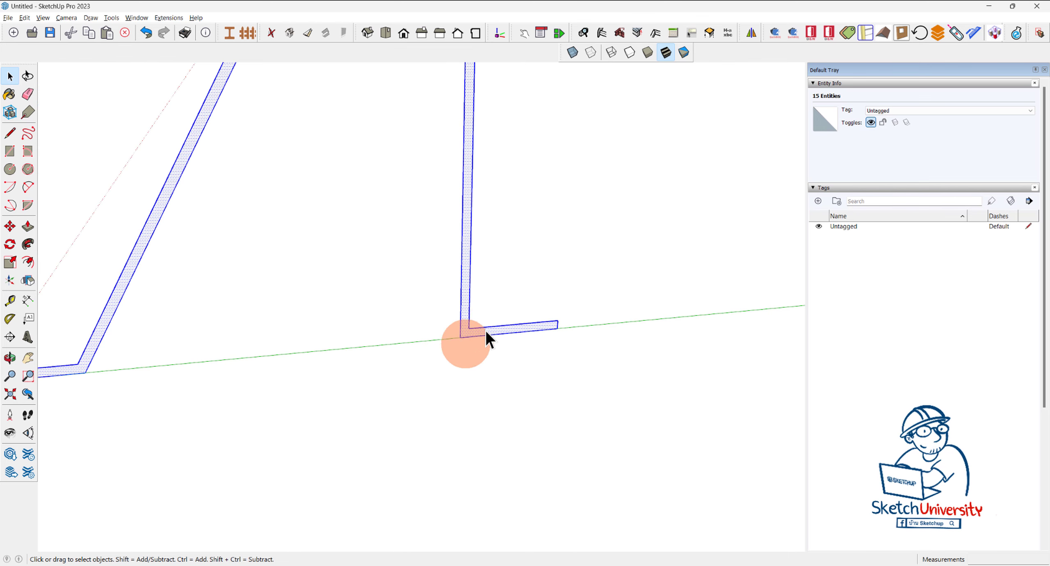
scroll(486, 330, "up", 2)
scroll(486, 330, "up", 1)
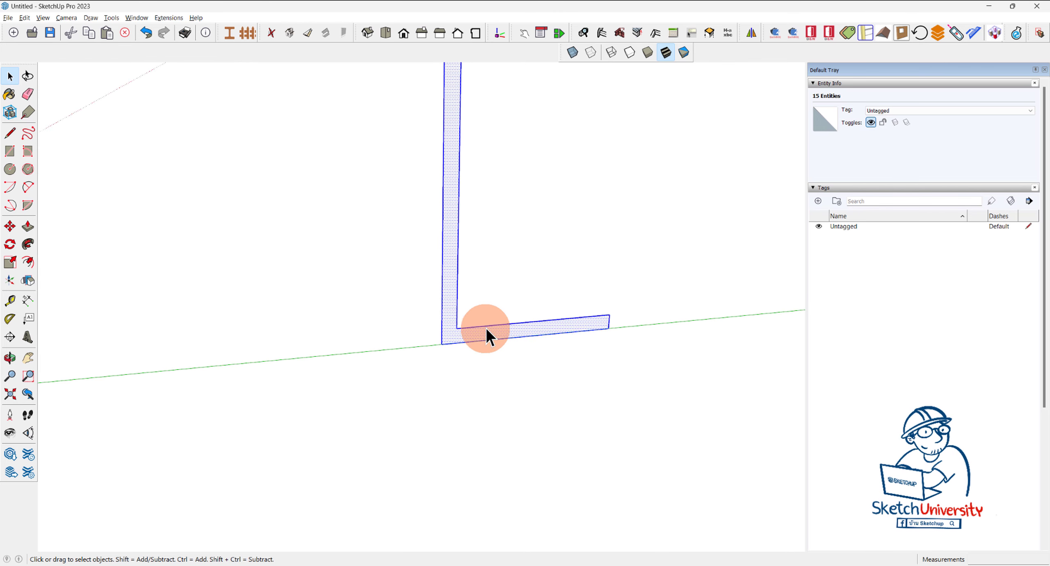
scroll(451, 328, "up", 1)
Move the profile by its L corner to a new position and deselect it.
key("m")
left_click(413, 330)
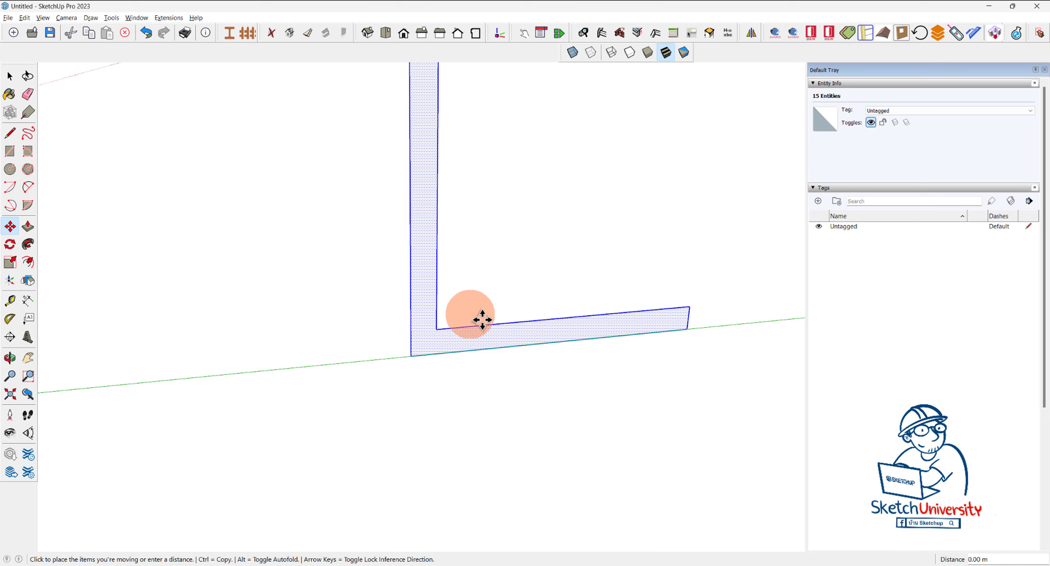
scroll(471, 322, "down", 3)
scroll(469, 329, "up", 3)
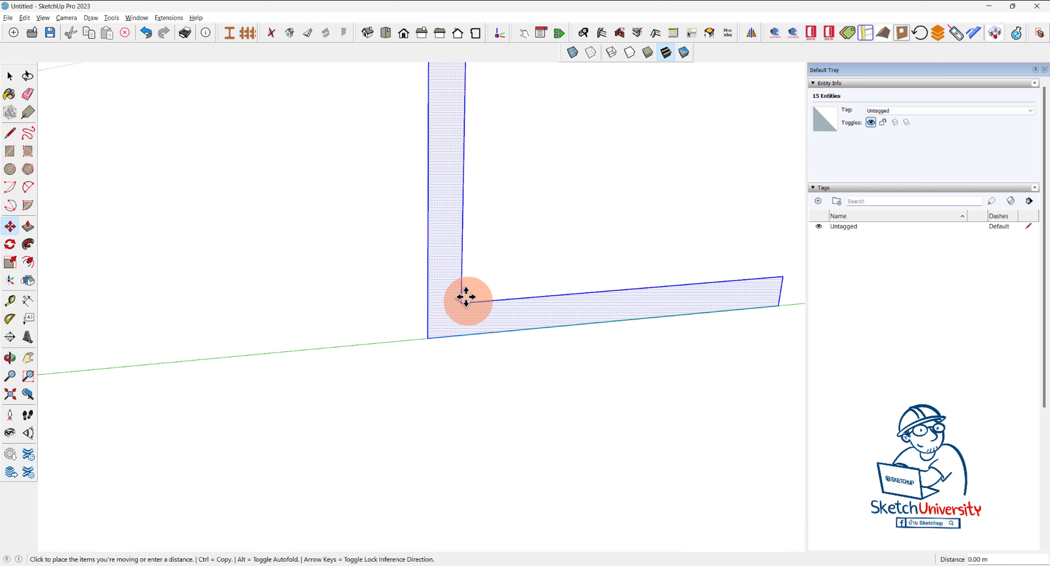
left_click(463, 303)
key("space")
scroll(509, 341, "down", 2)
left_click(508, 348)
Reselect the whole profile and move it from its L corner to the origin.
triple_click(502, 324)
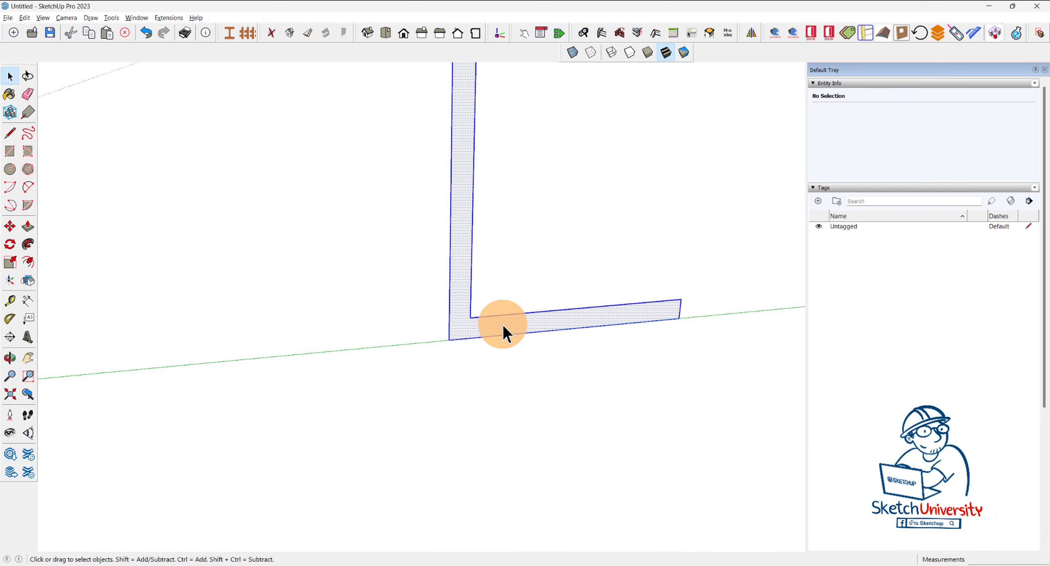
key("m")
left_click(459, 314)
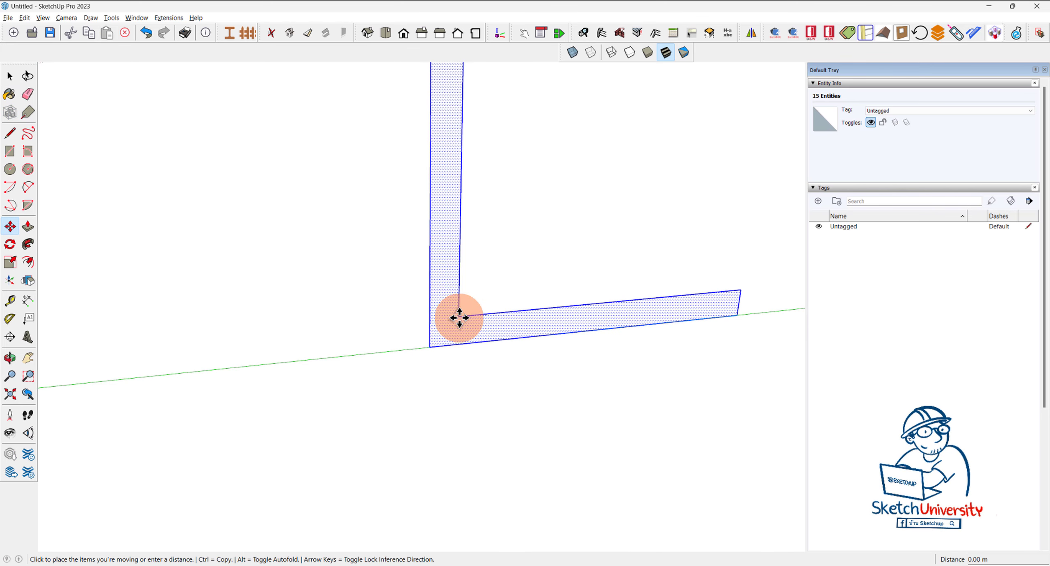
scroll(540, 316, "down", 2)
scroll(550, 309, "down", 2)
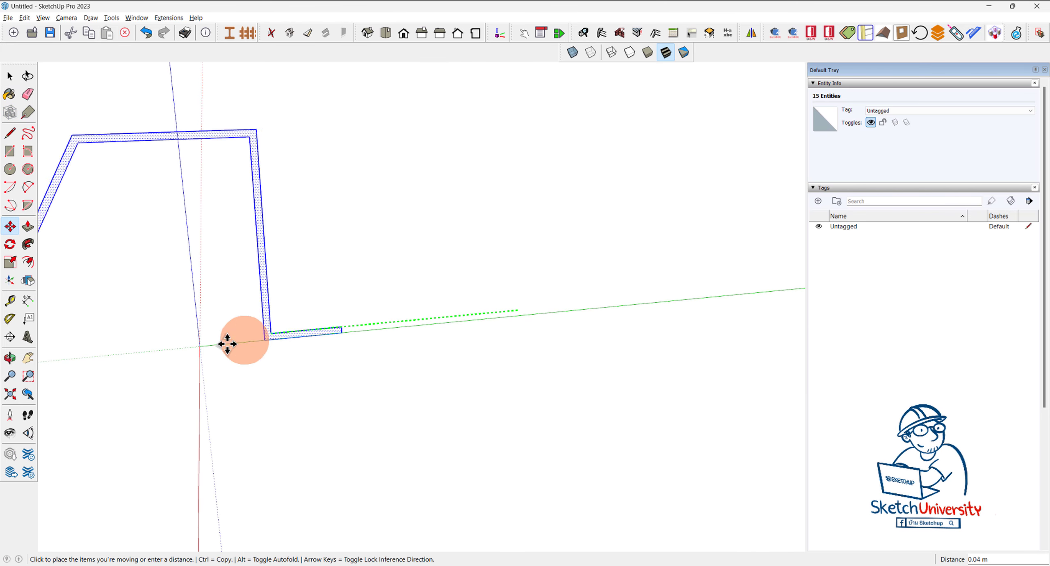
middle_click_drag(223, 365, 358, 358)
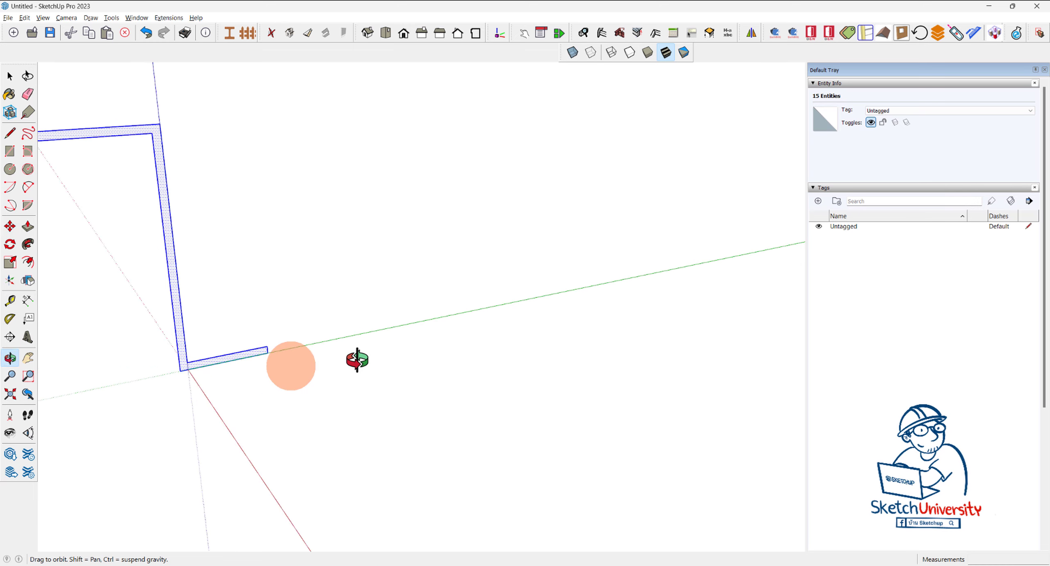
key("space")
Deselect and orbit to a flatter view to check the profile at the origin.
middle_click_drag(506, 324, 358, 355)
left_click(359, 356)
scroll(358, 353, "up", 3)
scroll(456, 271, "down", 3)
scroll(412, 316, "up", 3)
scroll(410, 313, "up", 2)
scroll(410, 312, "up", 1)
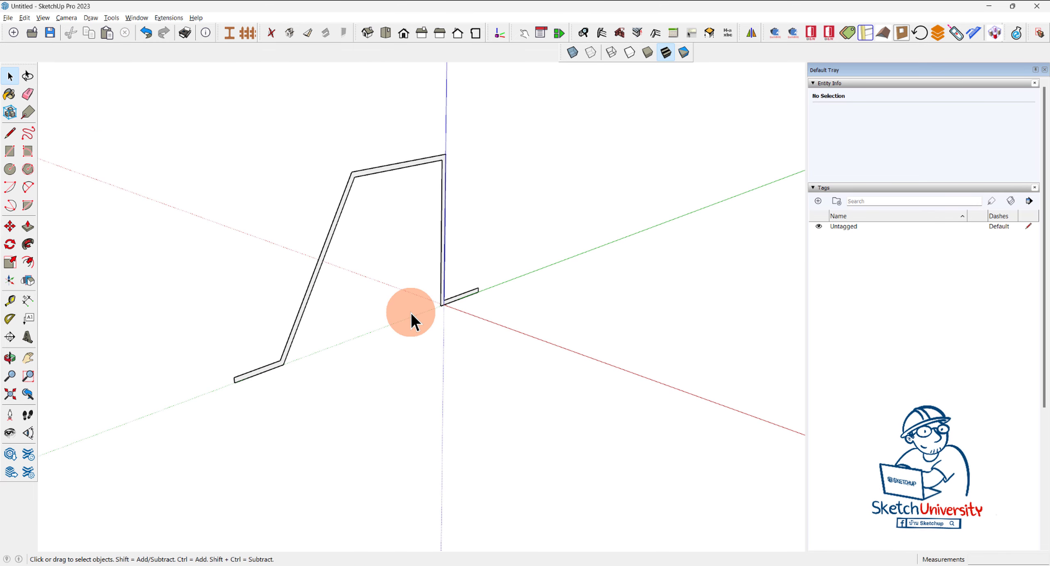
scroll(443, 303, "up", 1)
scroll(441, 292, "up", 2)
scroll(441, 285, "down", 2)
middle_click_drag(443, 283, 363, 253)
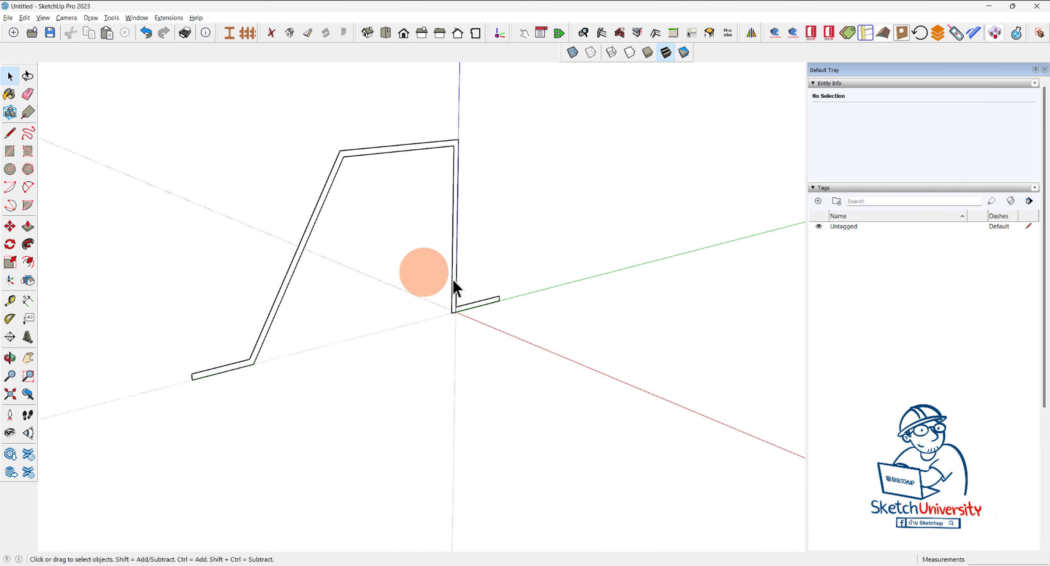
scroll(457, 283, "up", 3)
scroll(457, 273, "up", 2)
Reverse the profile's face, then point arrows at the origin, green axis and profile foot.
right_click(459, 212)
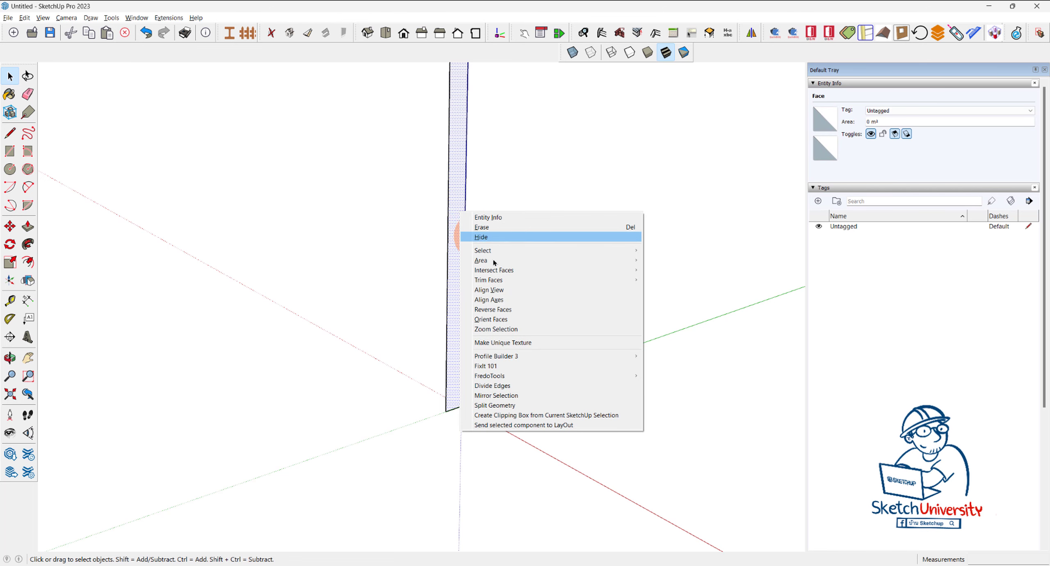
left_click(511, 312)
mouse_move(511, 312)
middle_mouse_down()
mouse_move(462, 276)
mouse_move(536, 307)
middle_mouse_up()
mouse_move(572, 382)
left_mouse_down()
mouse_move(472, 289)
mouse_move(478, 309)
left_mouse_up()
mouse_move(484, 255)
left_mouse_down()
mouse_move(695, 283)
mouse_move(667, 294)
mouse_move(667, 260)
left_mouse_up()
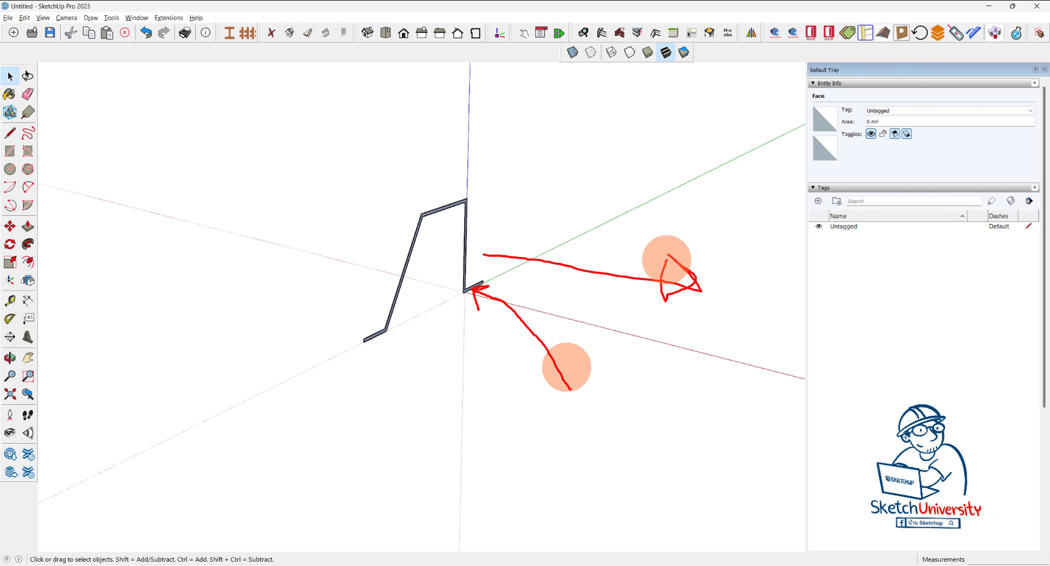
mouse_move(524, 456)
left_mouse_down()
mouse_move(382, 332)
mouse_move(388, 361)
left_mouse_up()
mouse_move(479, 483)
left_mouse_down()
mouse_move(369, 333)
mouse_move(355, 372)
left_mouse_up()
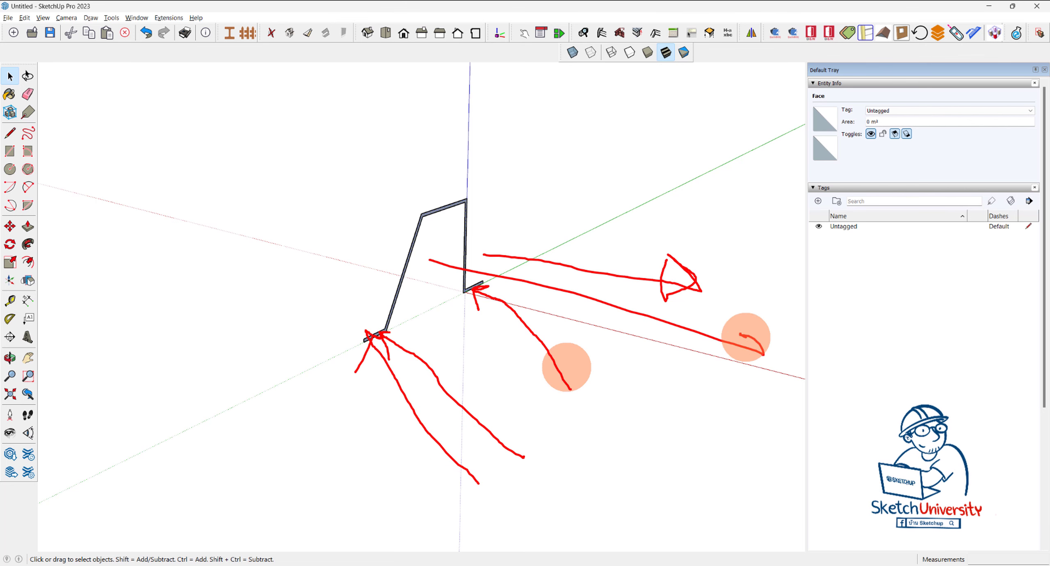
Clear the annotations and deselect the profile, leaving its foot corner at the origin.
right_click(555, 353)
scroll(387, 232, "up", 1)
scroll(387, 232, "up", 3)
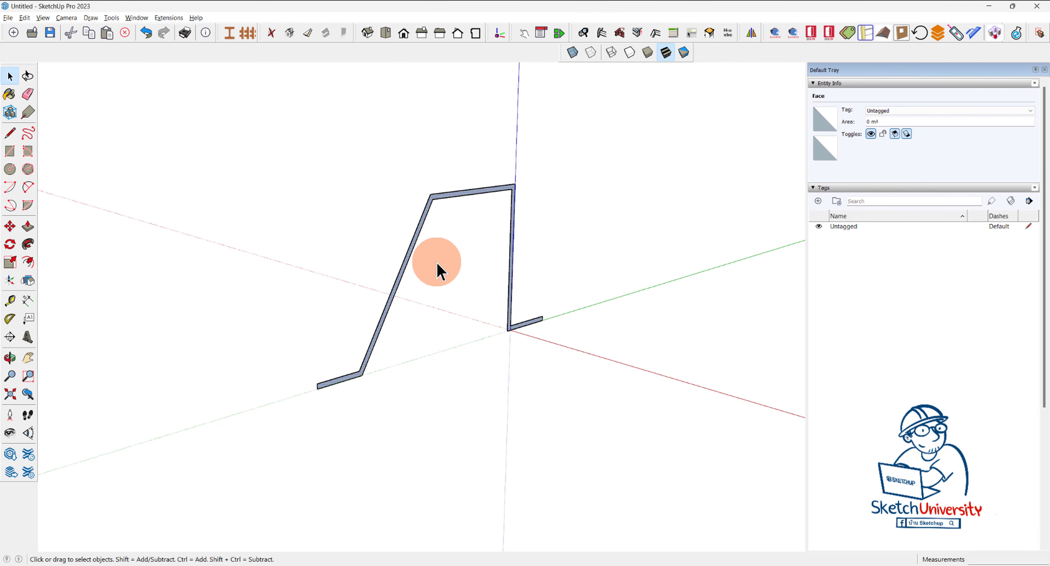
left_click(514, 364)
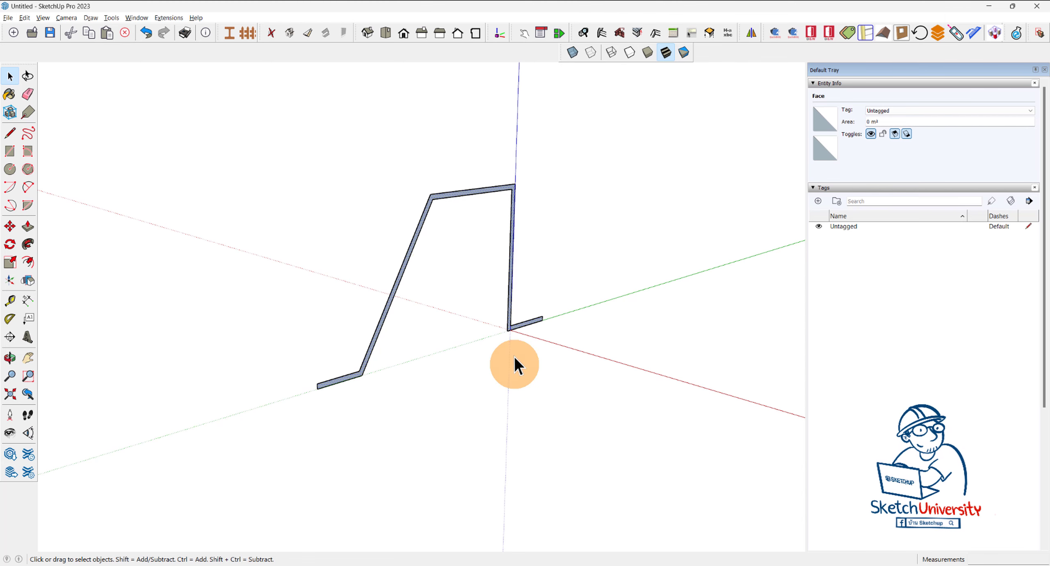
scroll(514, 306, "up", 1)
scroll(464, 327, "up", 1)
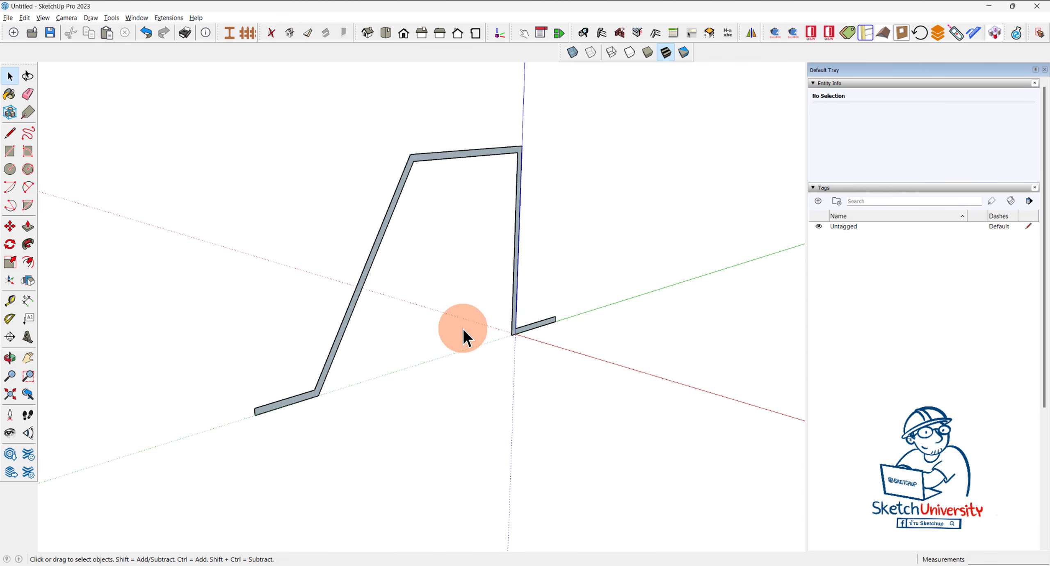
Start saving the model as a new file with Save As.
left_click(4, 17)
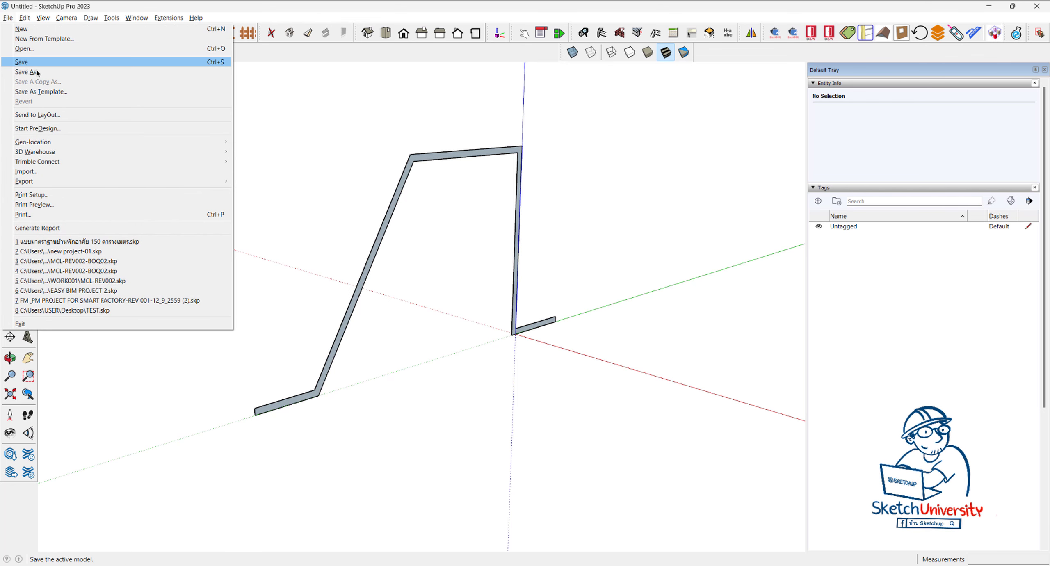
left_click(37, 73)
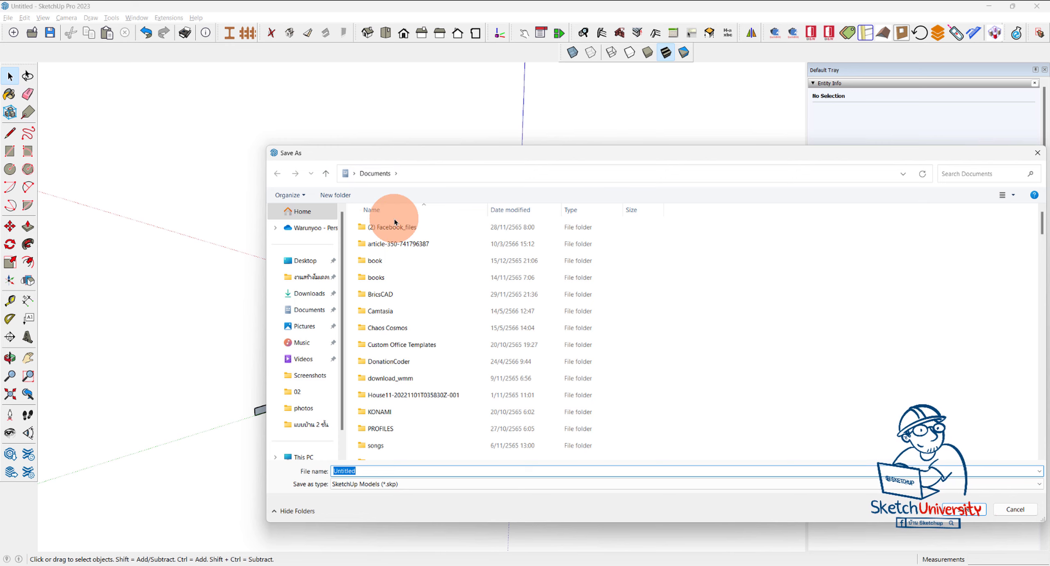
scroll(395, 222, "down", 3)
left_click_drag(476, 152, 452, 89)
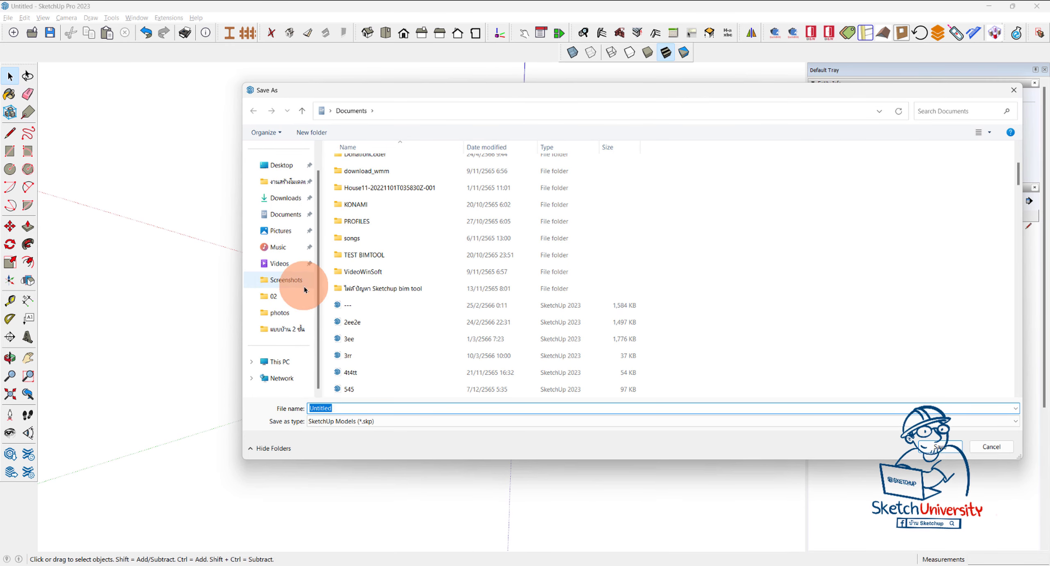
scroll(286, 308, "up", 1)
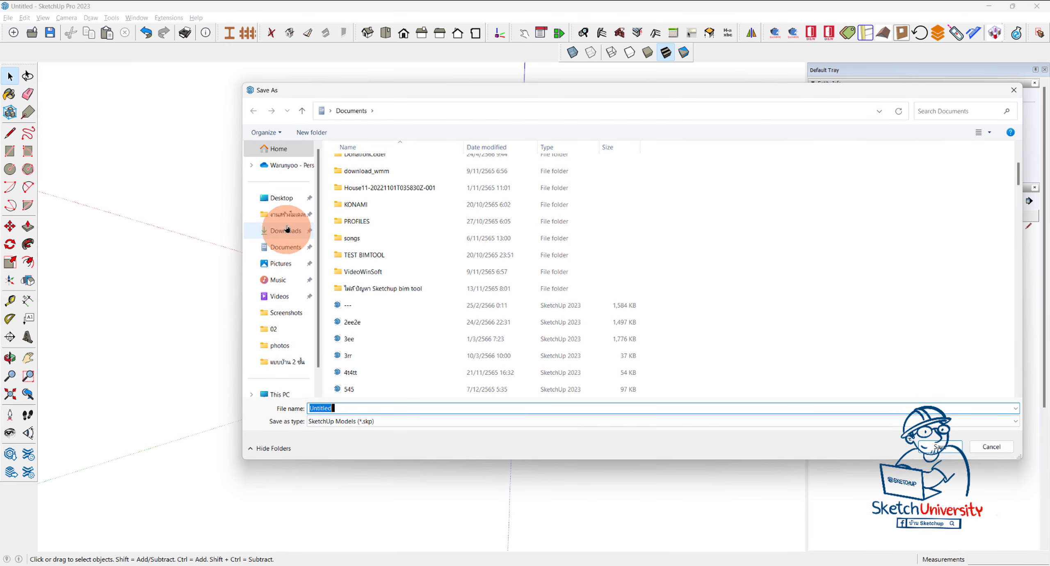
scroll(273, 344, "down", 2)
Browse the save location to C:\Users\USER\AppData.
left_click(279, 329)
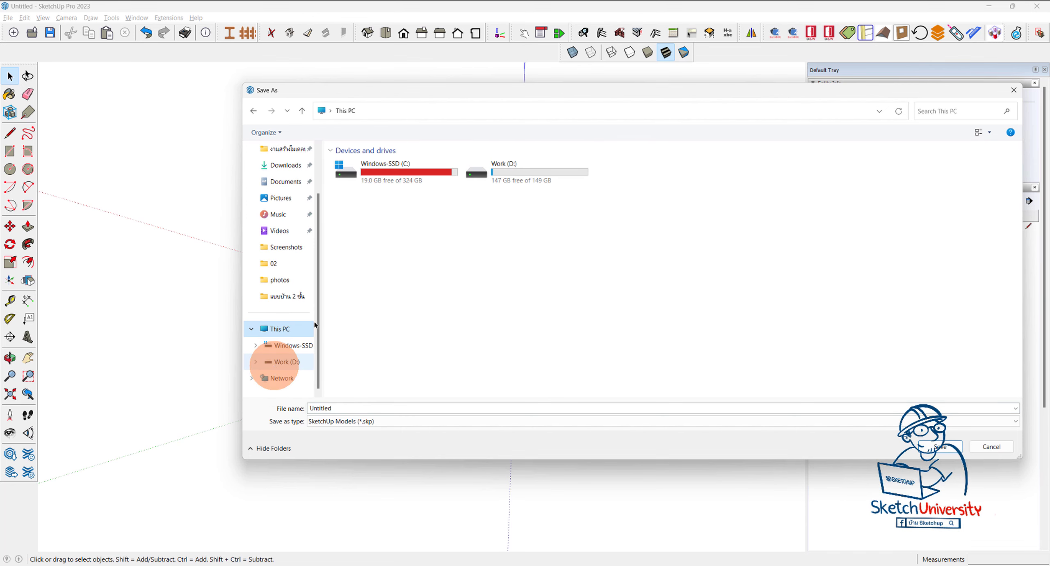
double_click(384, 175)
double_click(351, 301)
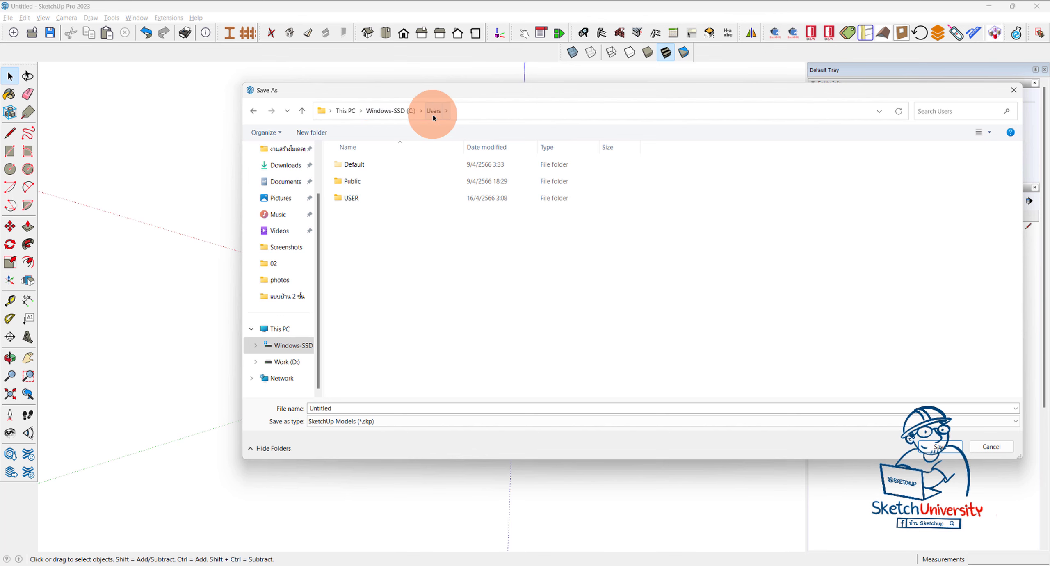
left_click(351, 200)
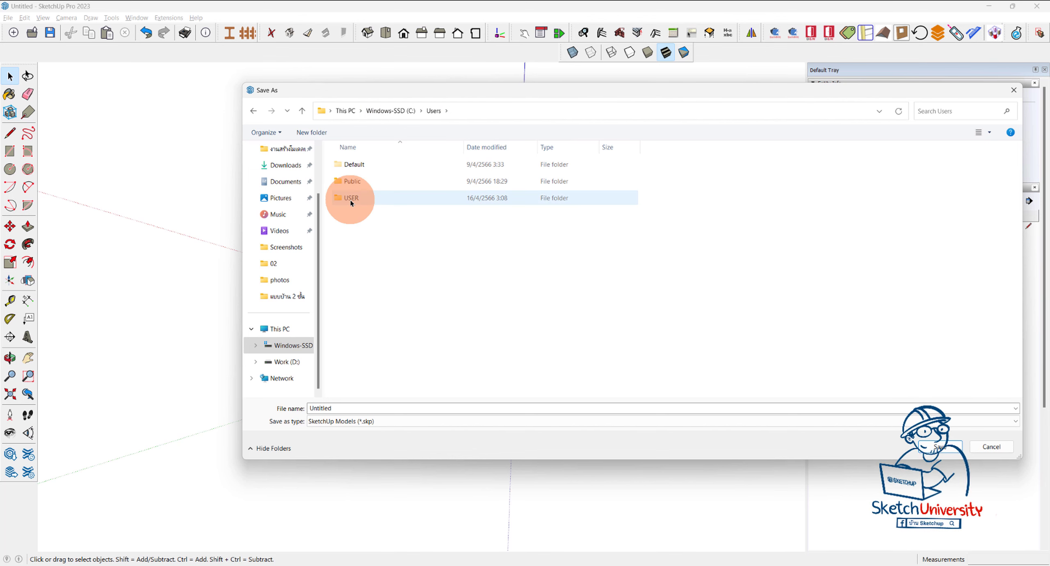
double_click(351, 198)
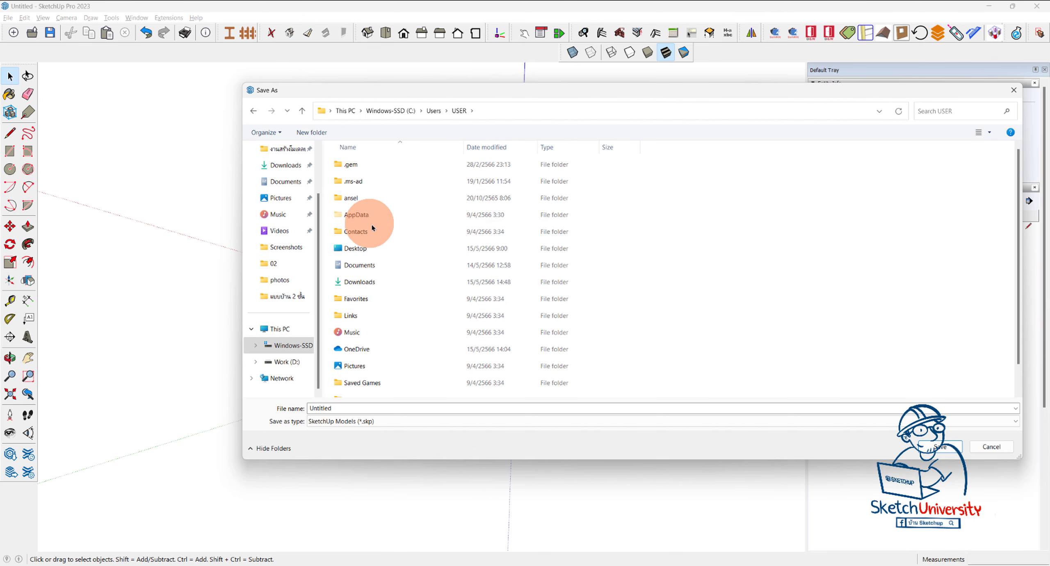
left_click(360, 215)
double_click(360, 216)
Go into Roaming\SketchUp\SketchUp 2023.
double_click(356, 201)
scroll(384, 276, "down", 3)
scroll(384, 276, "down", 1)
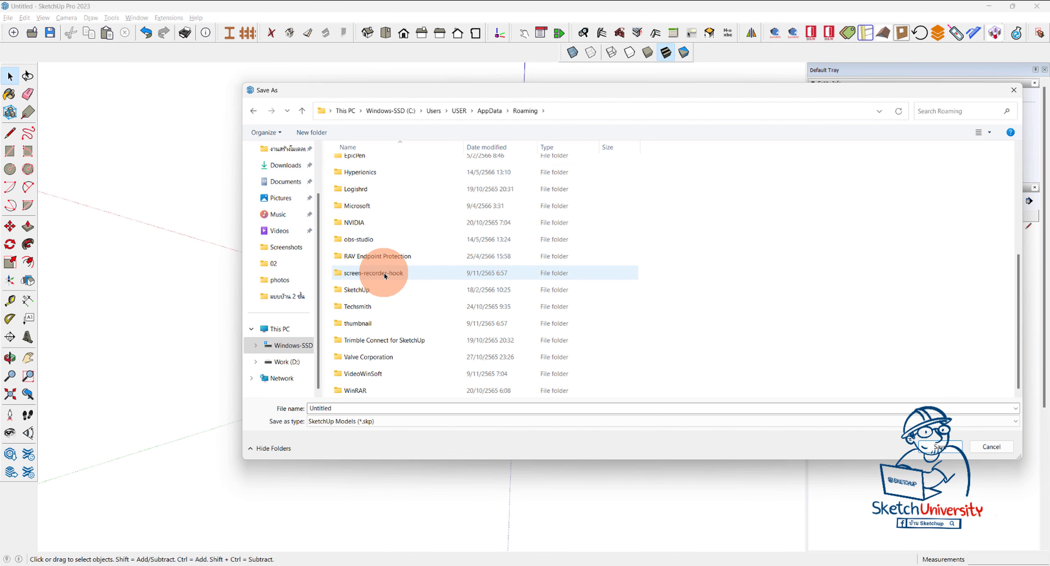
double_click(382, 291)
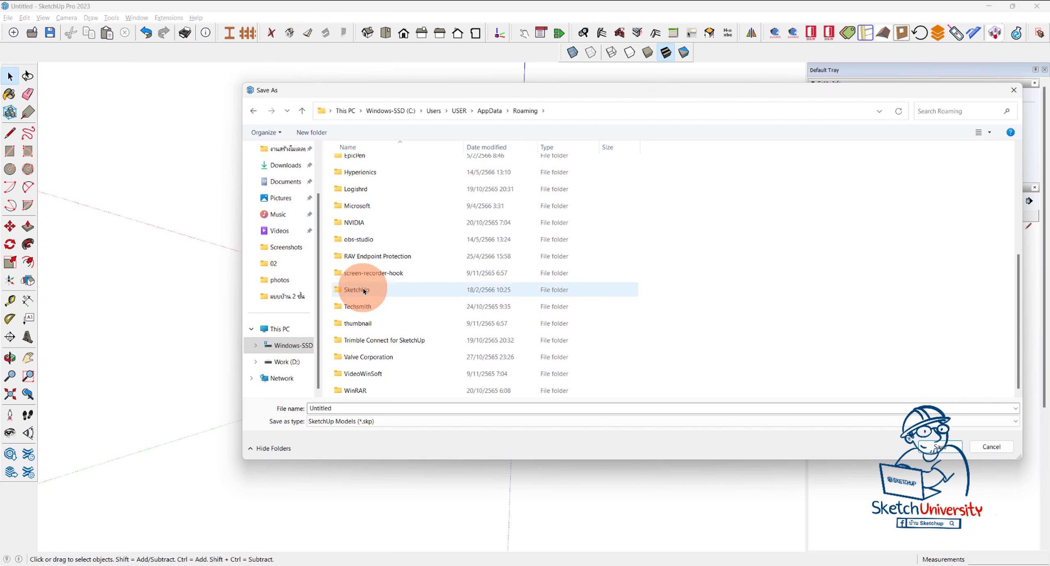
double_click(363, 218)
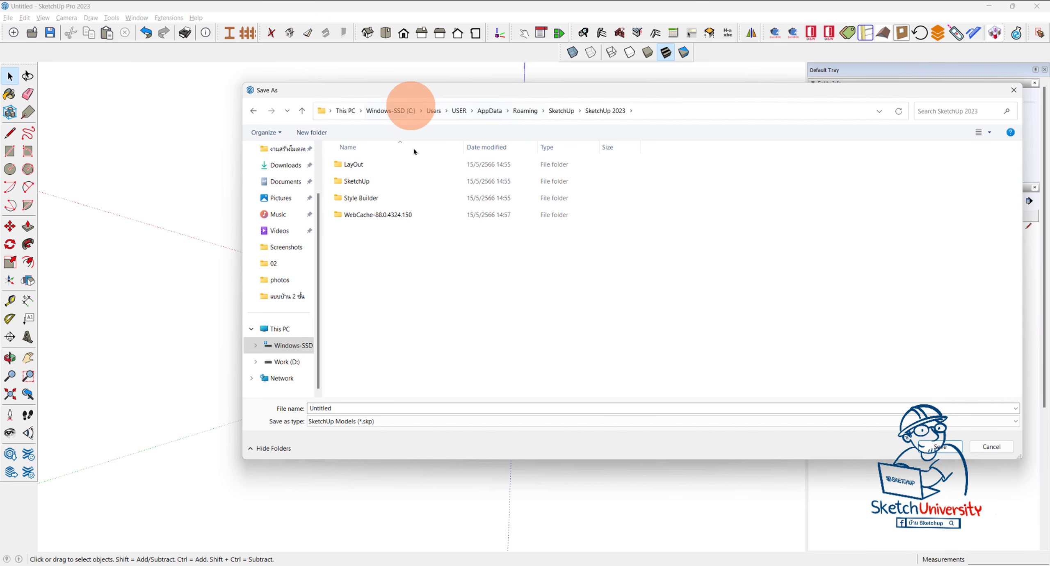
left_click(414, 168)
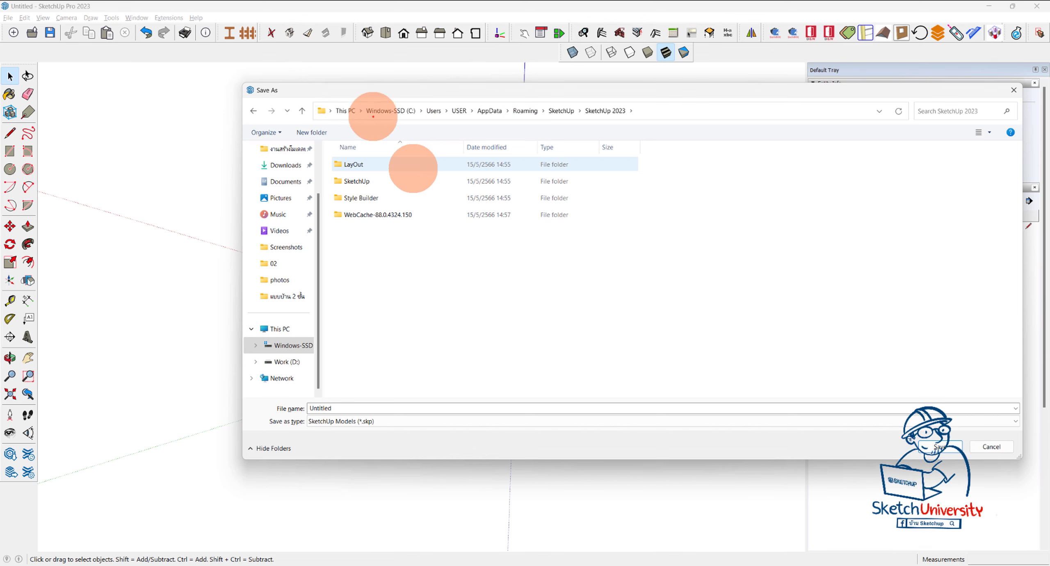
left_click_drag(351, 112, 625, 121)
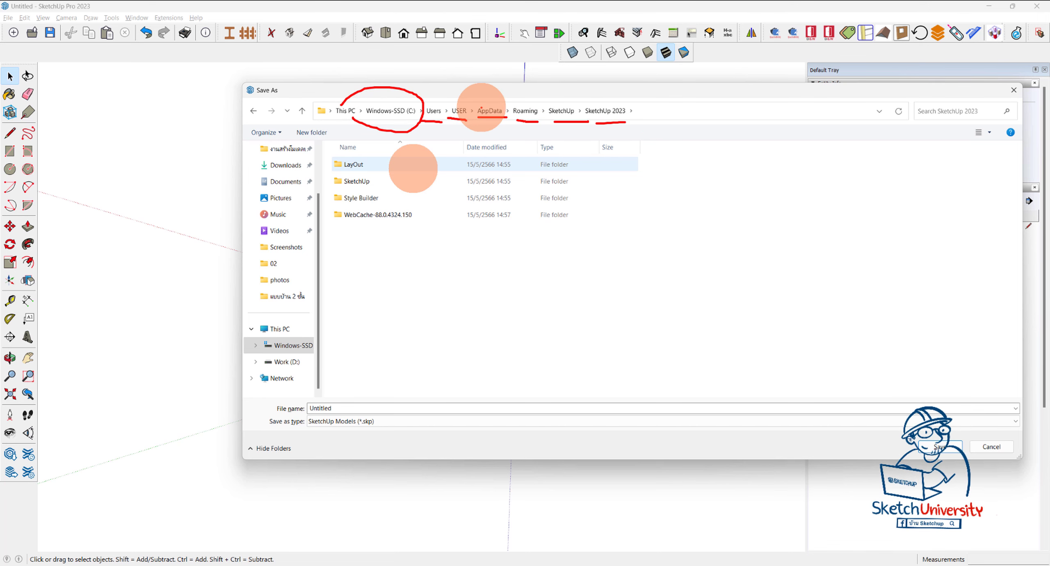
mouse_move(473, 122)
left_mouse_down()
mouse_move(510, 122)
mouse_move(502, 100)
mouse_move(515, 122)
mouse_move(541, 122)
mouse_move(530, 101)
mouse_move(515, 101)
left_mouse_up()
mouse_move(445, 70)
left_mouse_down()
mouse_move(475, 98)
mouse_move(600, 103)
left_mouse_up()
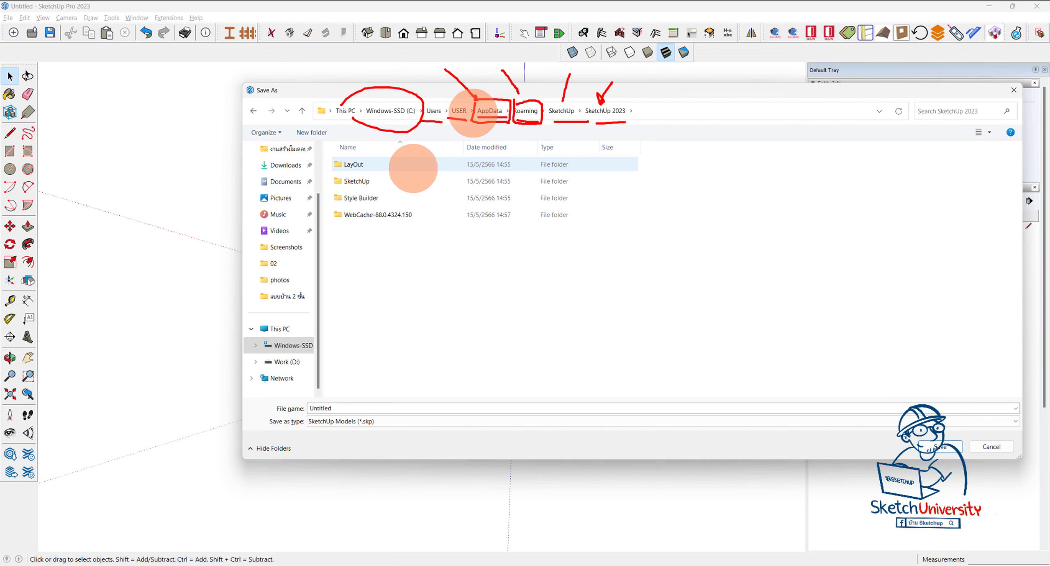
key("Escape")
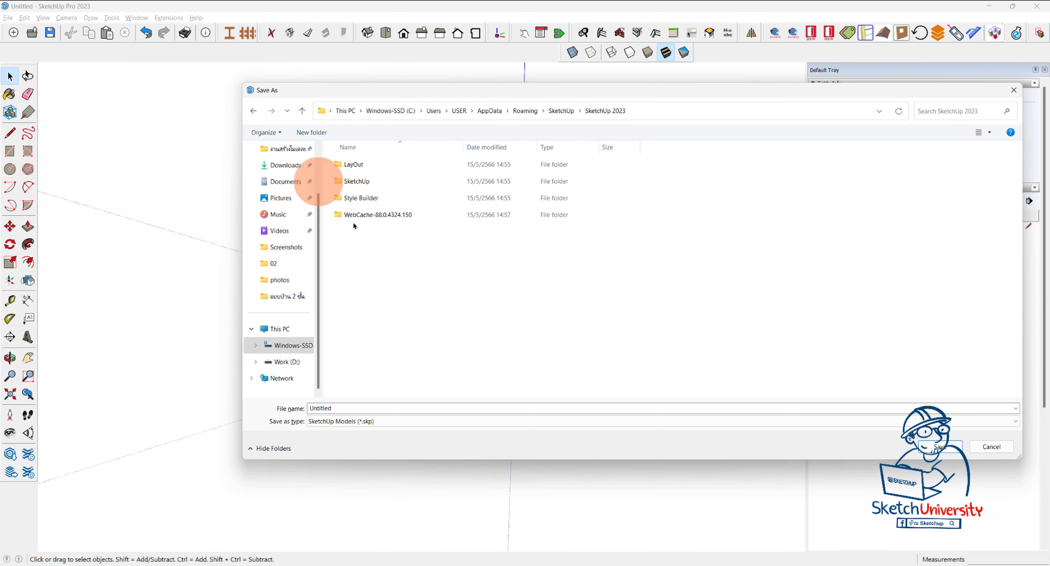
Open the SketchUp\Plugins folder and scroll through its list.
double_click(357, 186)
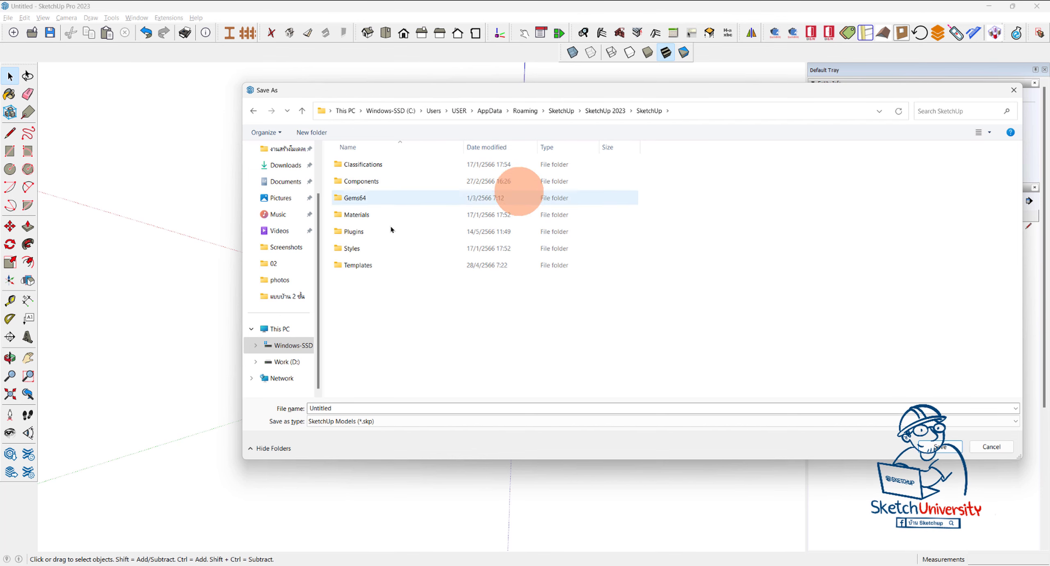
double_click(353, 231)
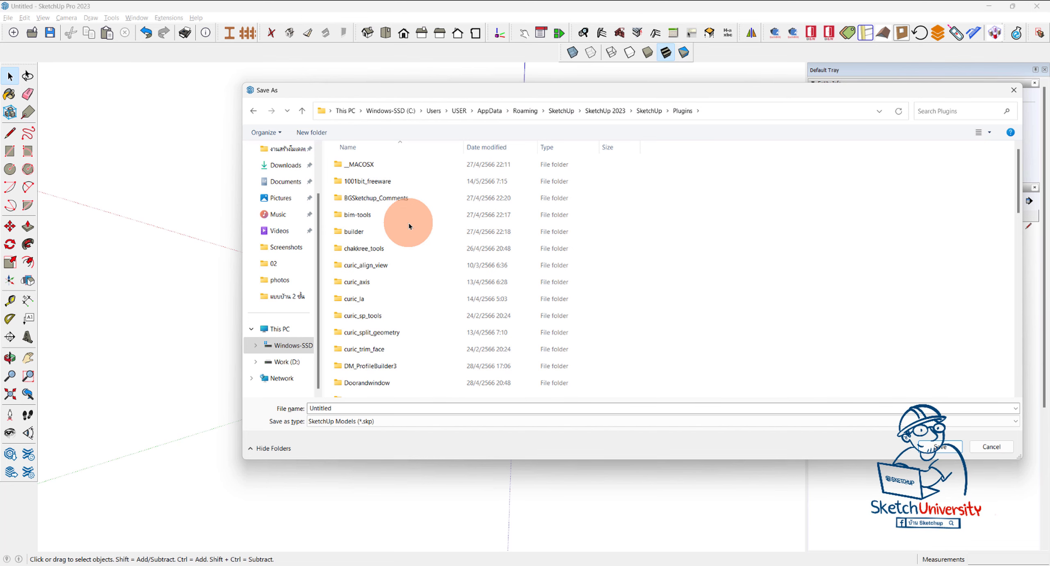
scroll(408, 224, "down", 3)
scroll(409, 223, "up", 3)
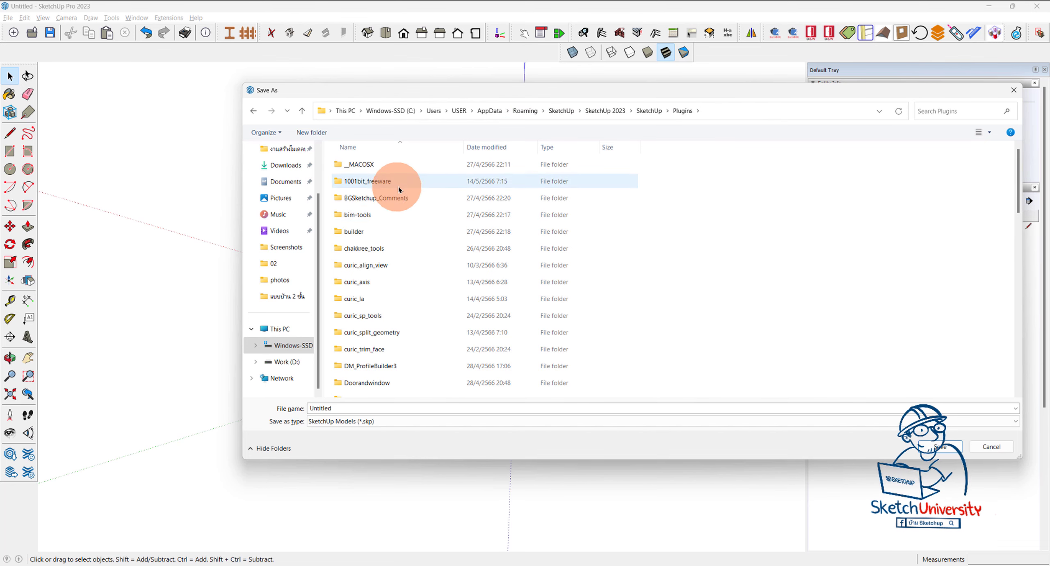
scroll(398, 189, "down", 3)
scroll(399, 186, "down", 3)
scroll(402, 185, "down", 3)
scroll(402, 185, "down", 2)
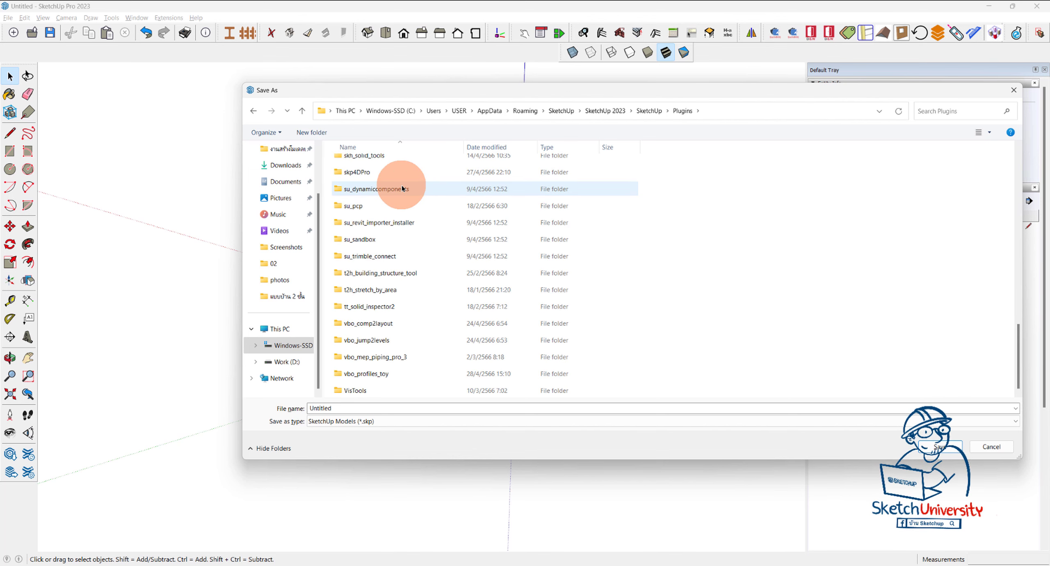
Open t2h_building_structure_tool\shapes and clear the folder selection.
left_click(371, 276)
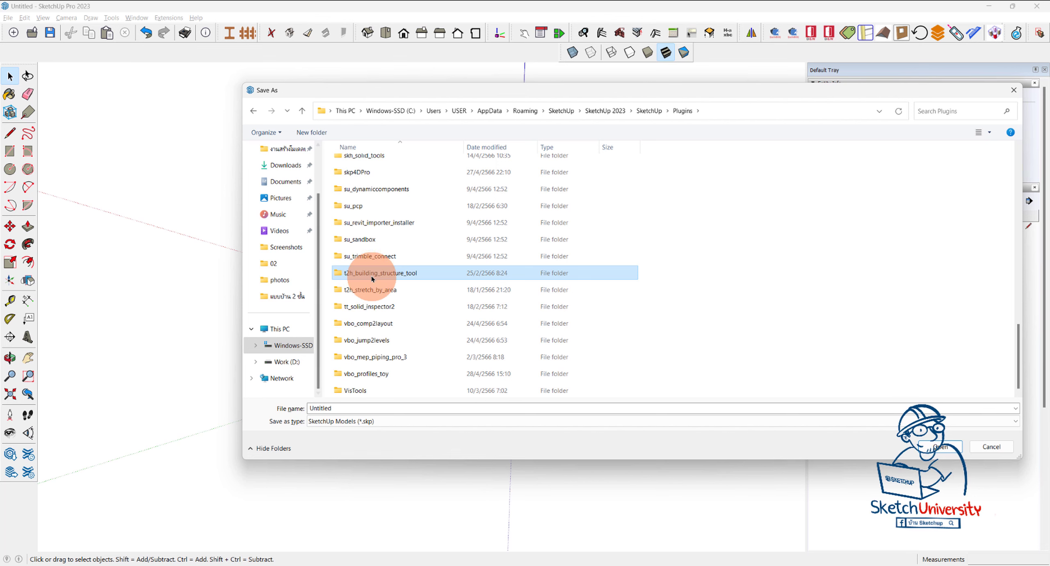
double_click(371, 276)
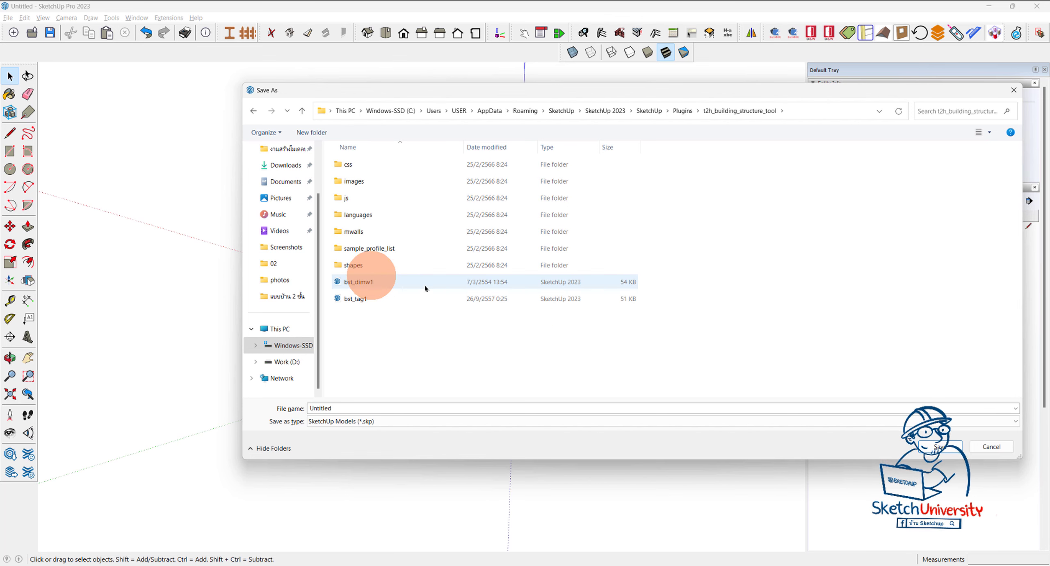
double_click(350, 266)
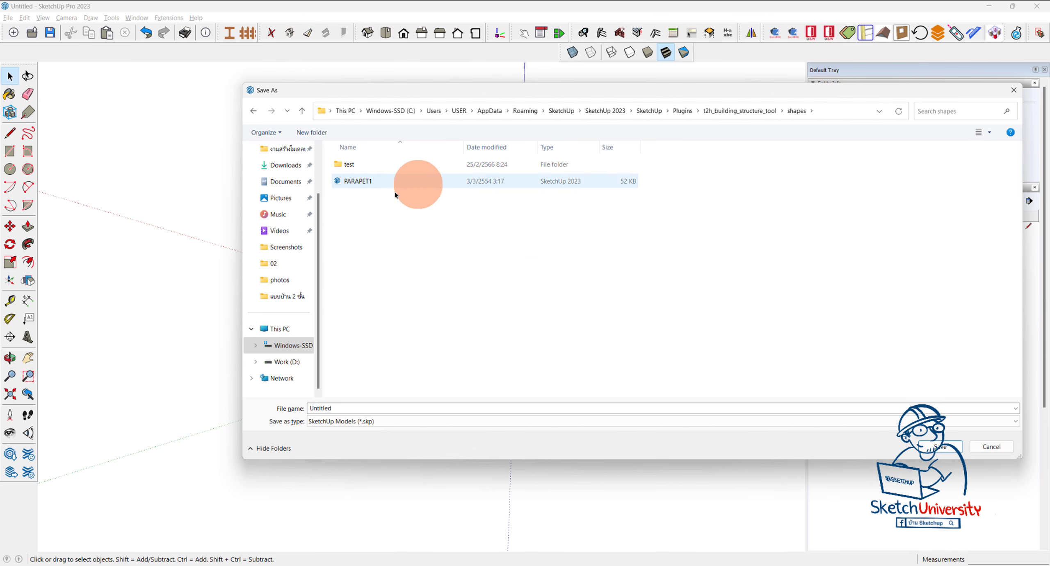
left_click(361, 164)
left_click(820, 113)
left_click(384, 206)
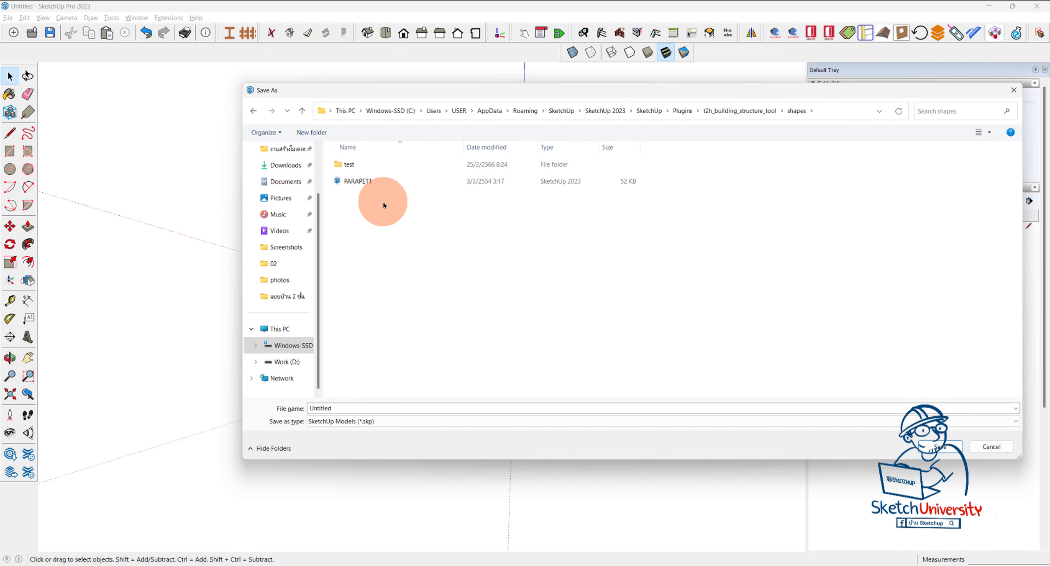
Create and open a new 'My profiles' folder in shapes, then start editing the file name.
right_click(379, 212)
mouse_move(403, 312)
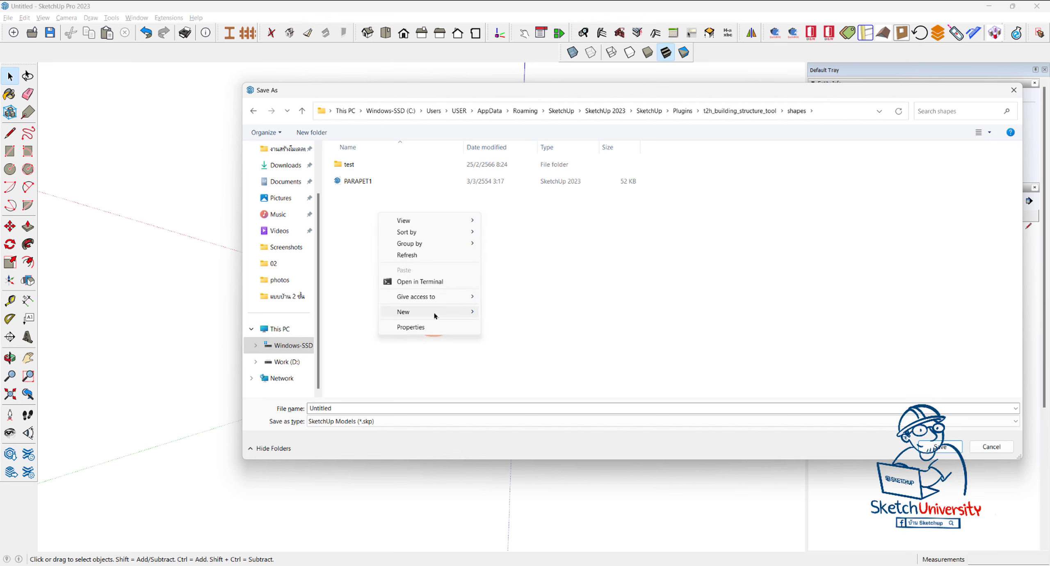
left_click(506, 314)
type("My profiles")
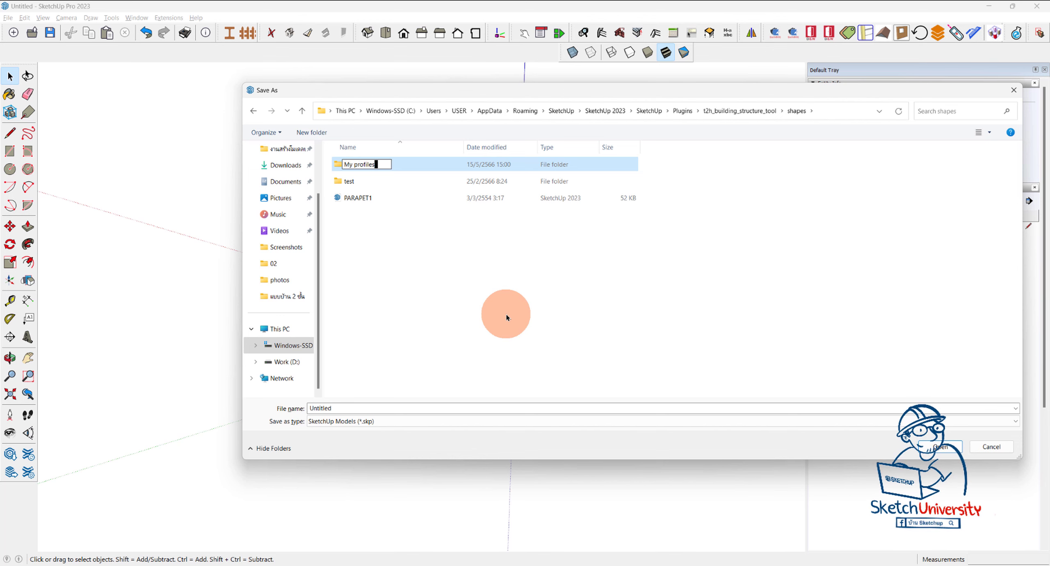
double_click(361, 164)
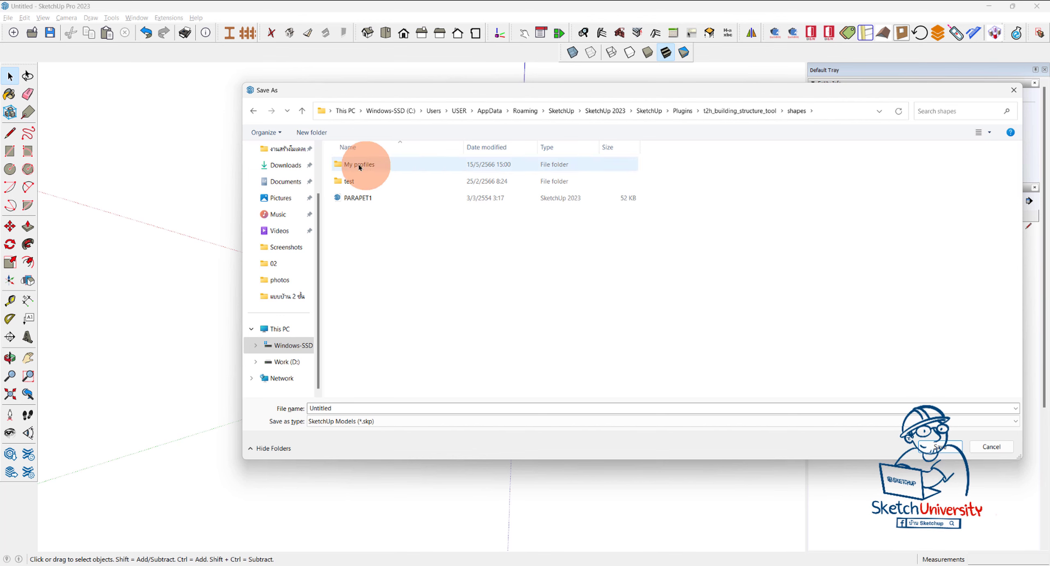
left_click(370, 409)
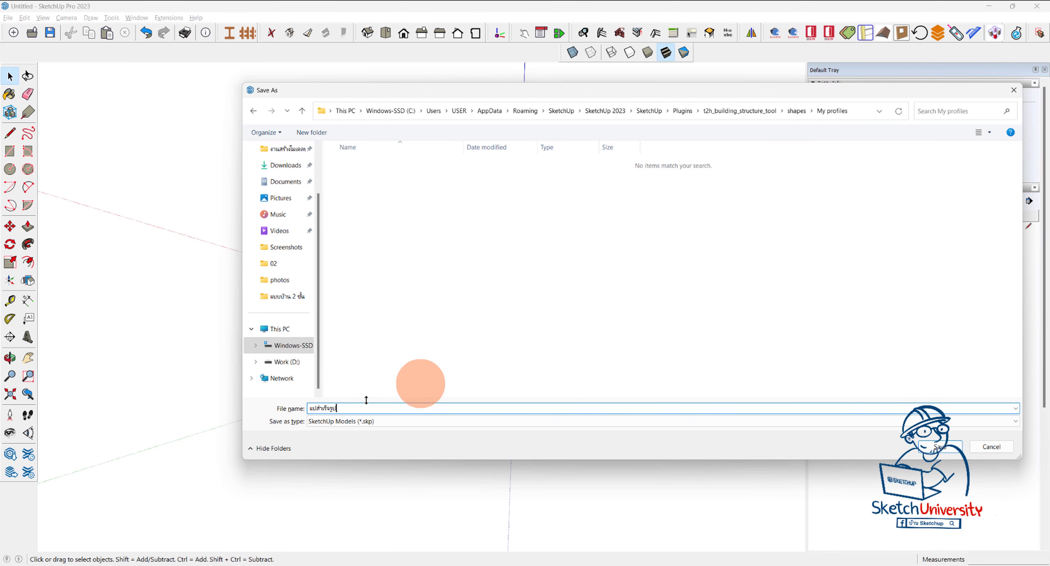
type("แบบสำเร็จรูป")
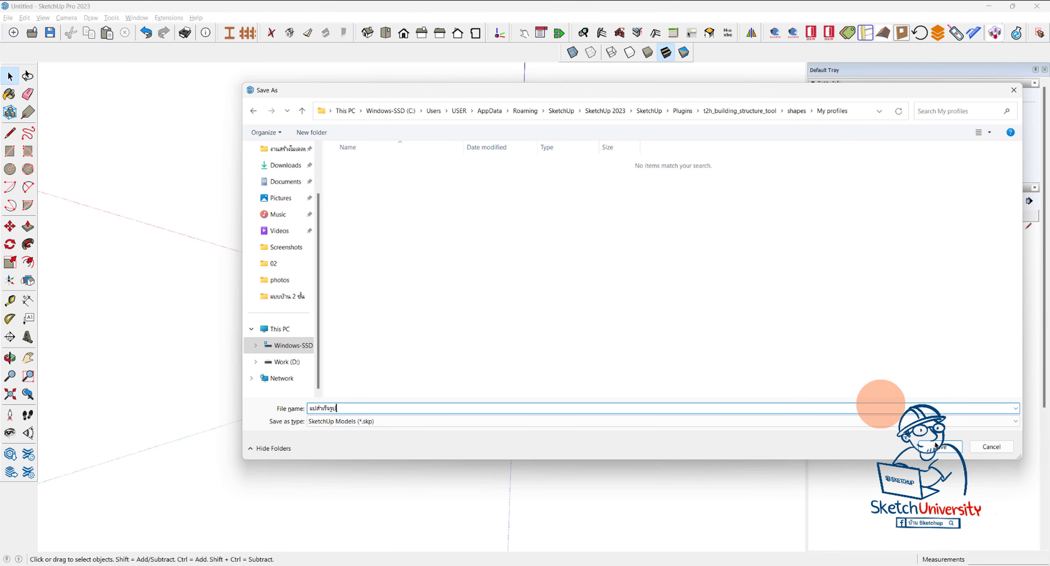
Save the profile model into My profiles and switch to the project-01 model.
left_click(938, 447)
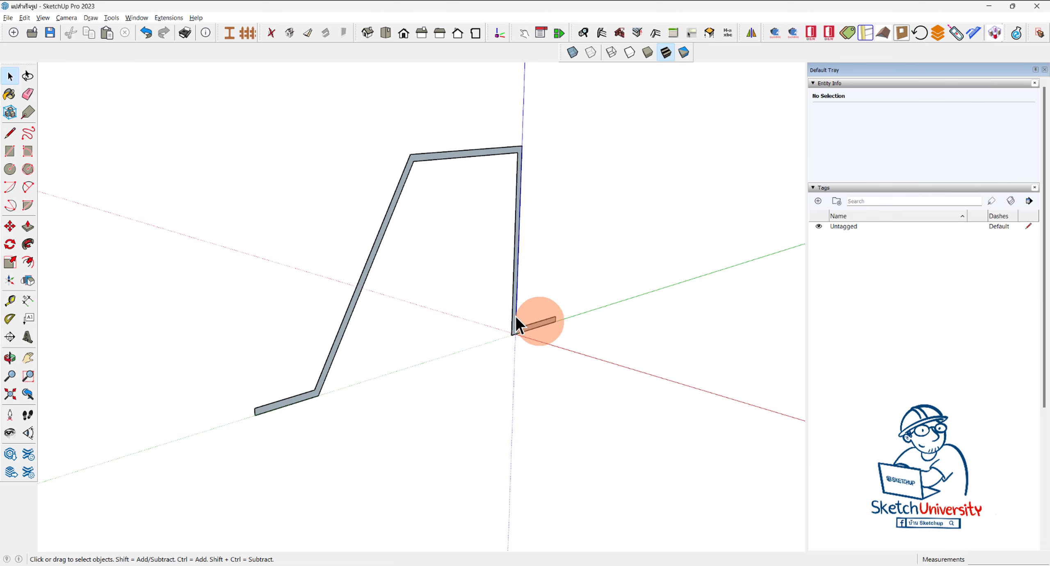
scroll(413, 236, "down", 3)
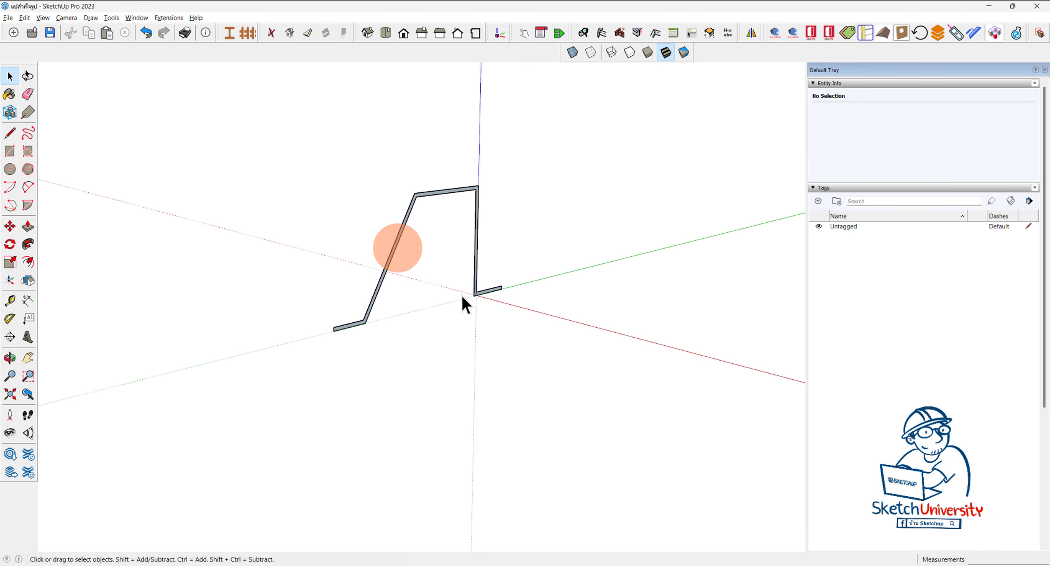
mouse_move(582, 565)
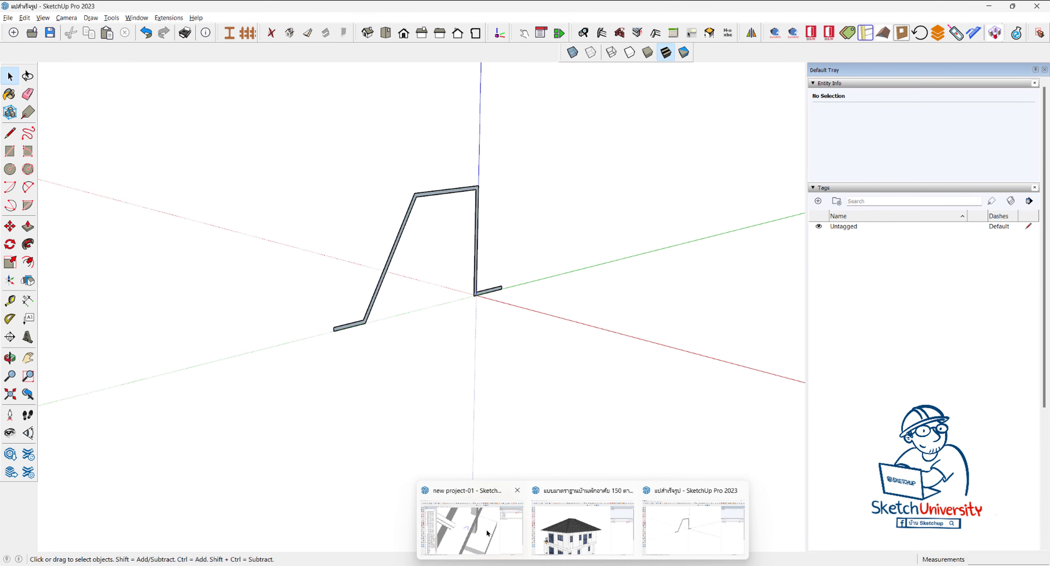
left_click(487, 533)
scroll(450, 318, "down", 3)
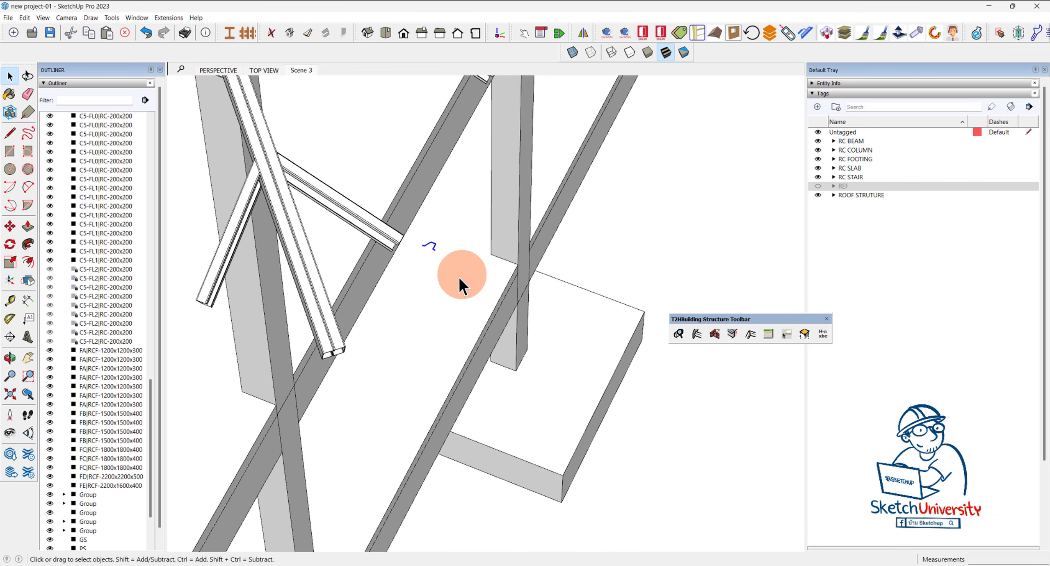
left_click_drag(699, 320, 705, 120)
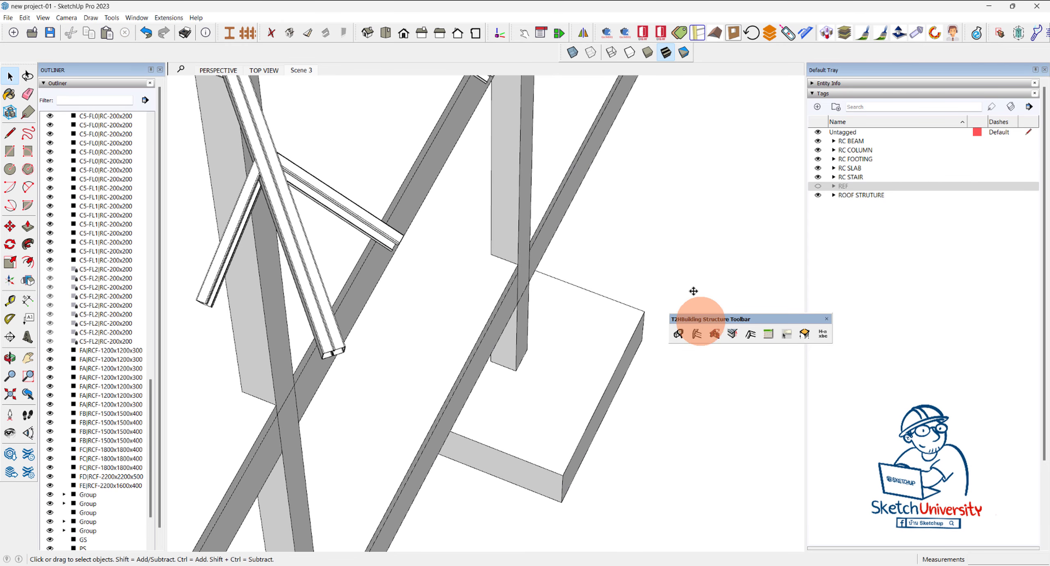
Set BST tool Options to class SHAPES, sub folder My profiles, with the purlin profile picked.
left_click(685, 132)
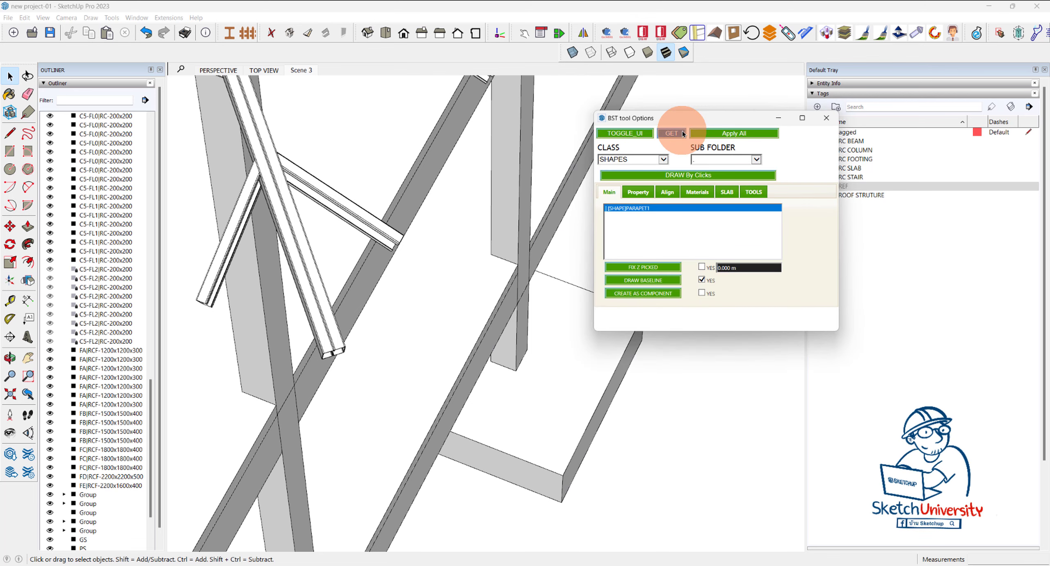
left_click(639, 160)
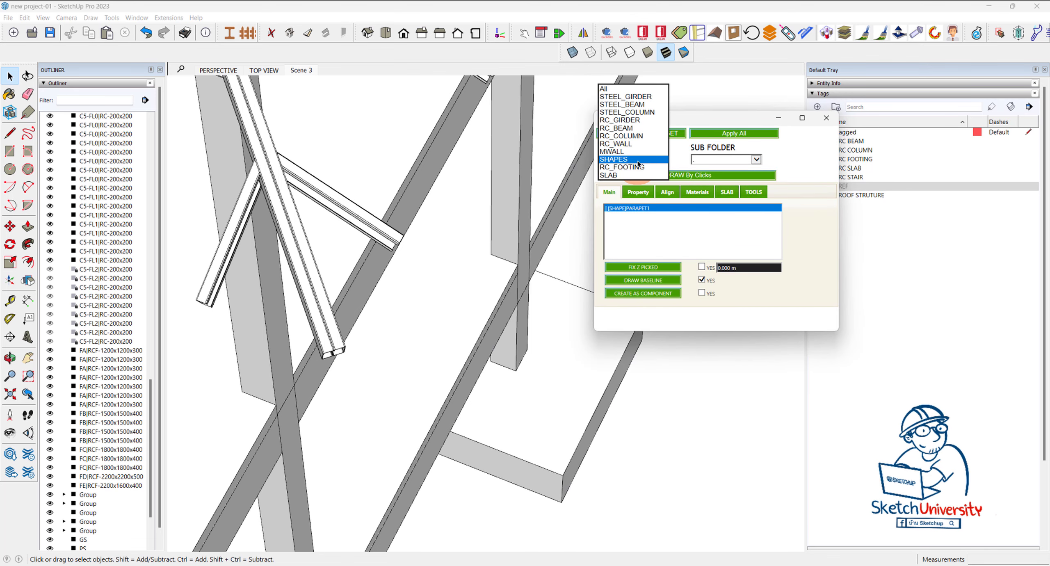
left_click(625, 130)
left_click(638, 160)
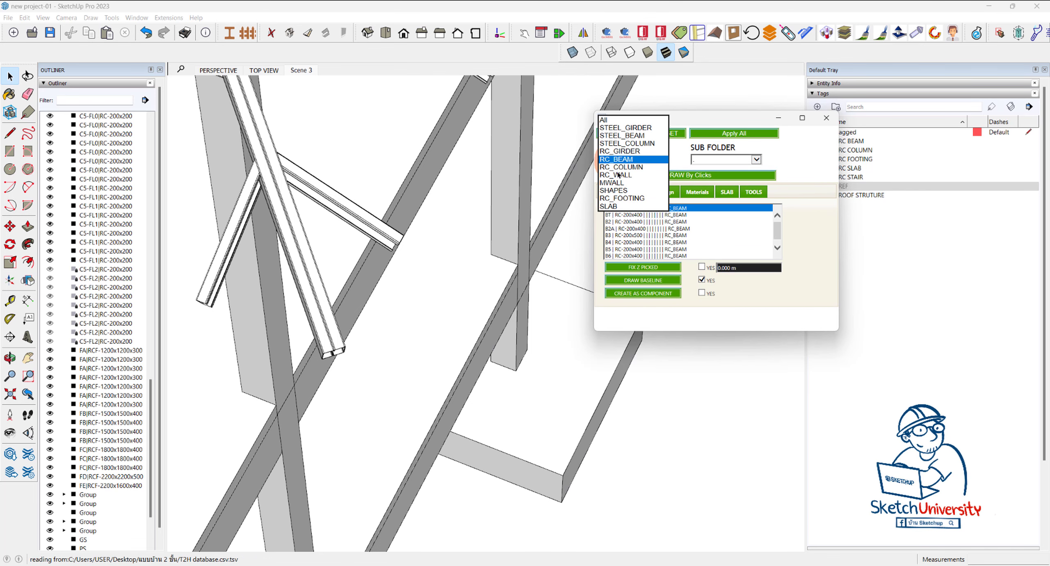
left_click(620, 191)
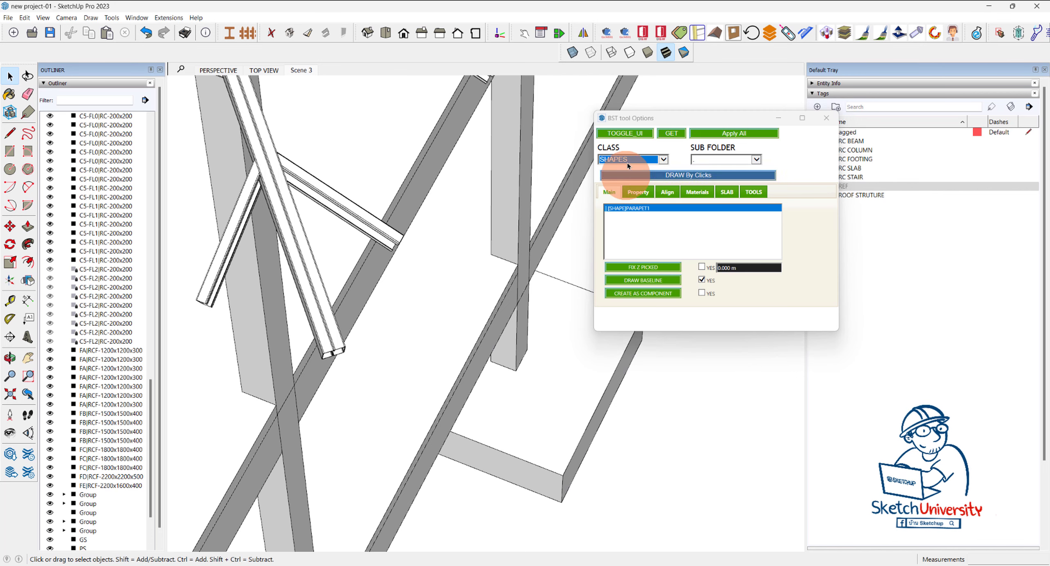
mouse_move(622, 164)
left_mouse_down()
mouse_move(650, 153)
mouse_move(694, 162)
left_mouse_up()
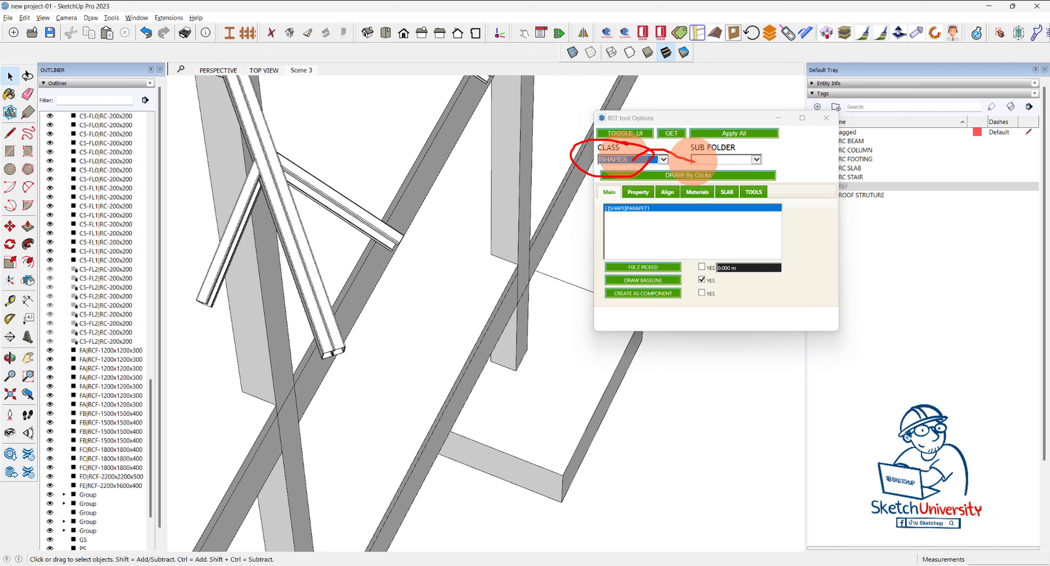
left_click(706, 160)
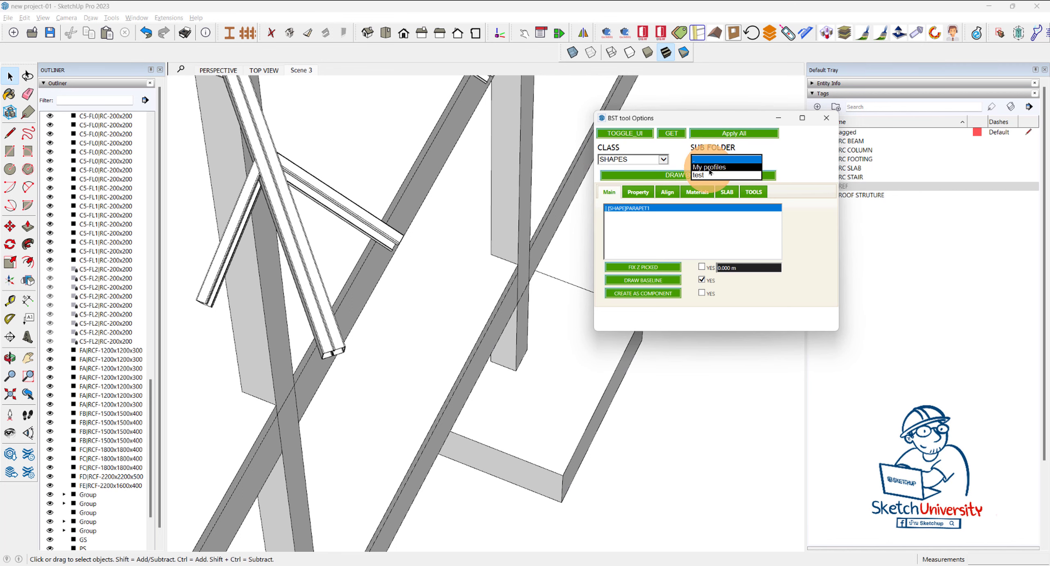
left_click(709, 167)
left_click(684, 182)
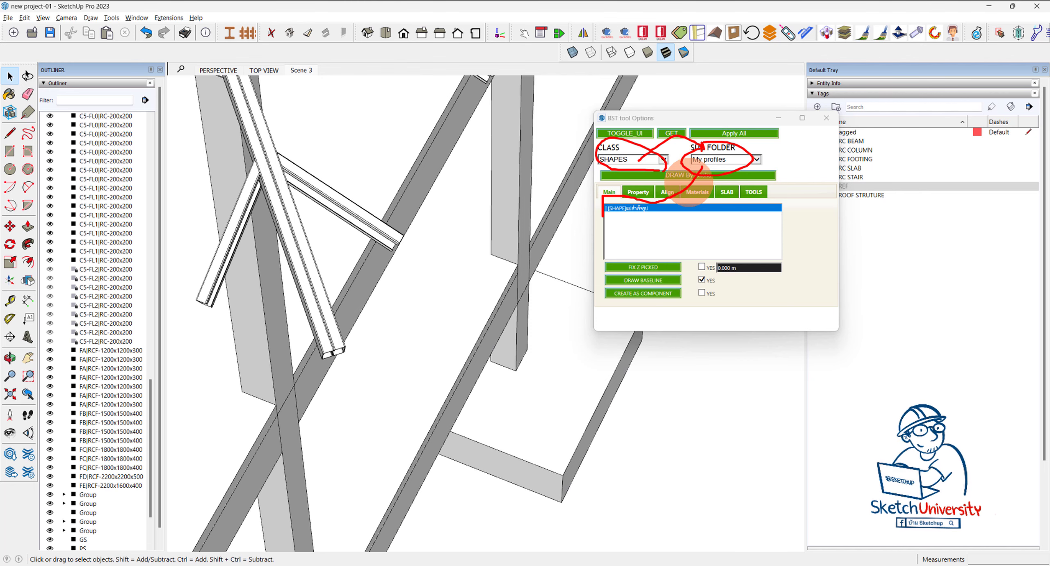
left_click(699, 267)
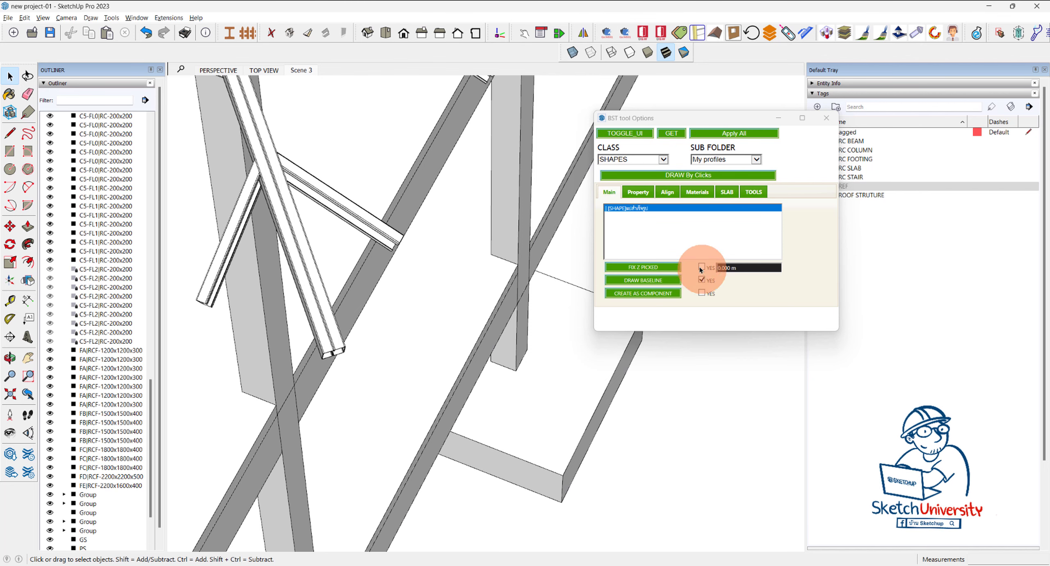
scroll(406, 192, "down", 5)
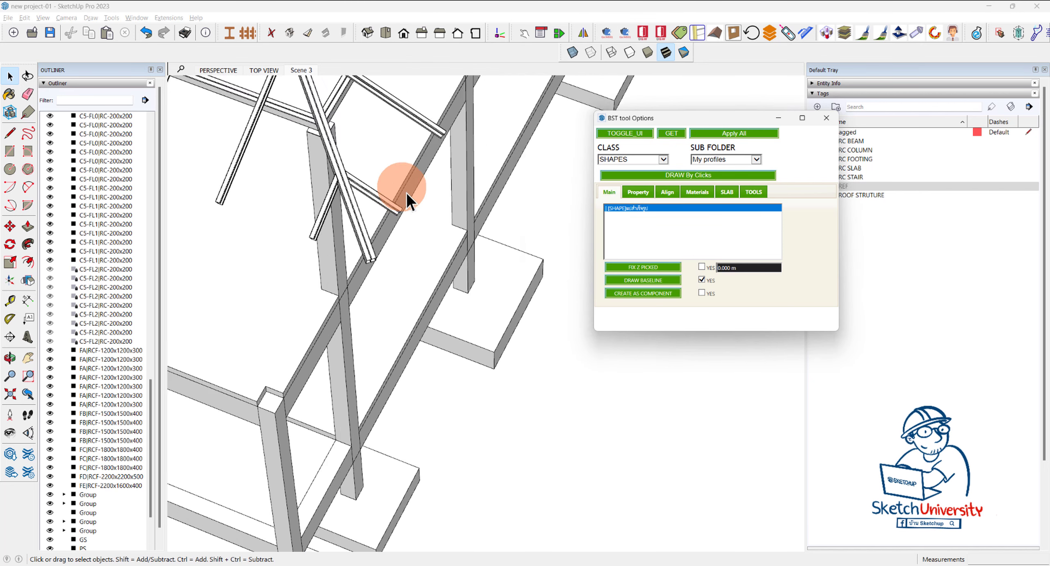
Draw a test purlin with the custom batten profile using DRAW By Clicks.
left_click(672, 177)
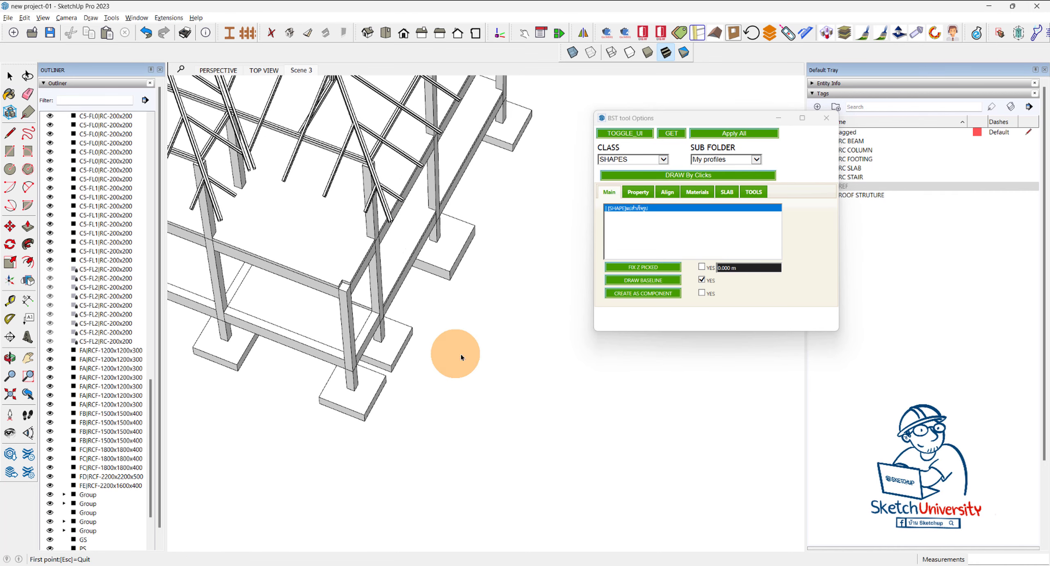
left_click(540, 380)
scroll(528, 396, "up", 3)
scroll(533, 379, "up", 3)
mouse_move(493, 314)
middle_mouse_down()
mouse_move(392, 240)
mouse_move(498, 387)
mouse_move(544, 386)
mouse_move(443, 362)
mouse_move(470, 375)
mouse_move(460, 367)
middle_mouse_up()
scroll(503, 387, "down", 5)
scroll(443, 361, "up", 3)
scroll(470, 376, "down", 4)
Label the test purlin with its profile name.
left_click(28, 318)
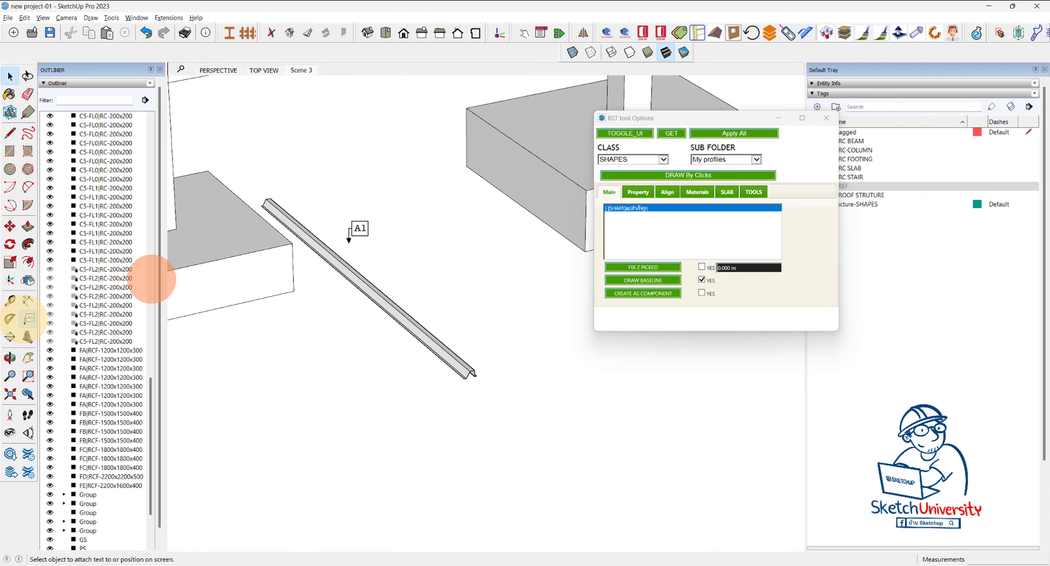
left_click_drag(354, 263, 378, 258)
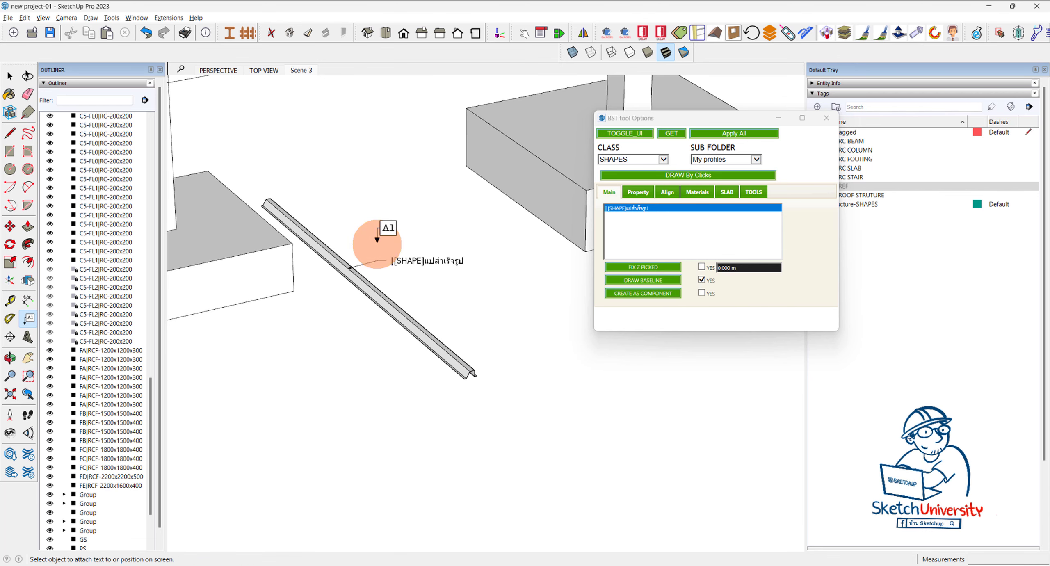
key("space")
scroll(403, 346, "down", 5)
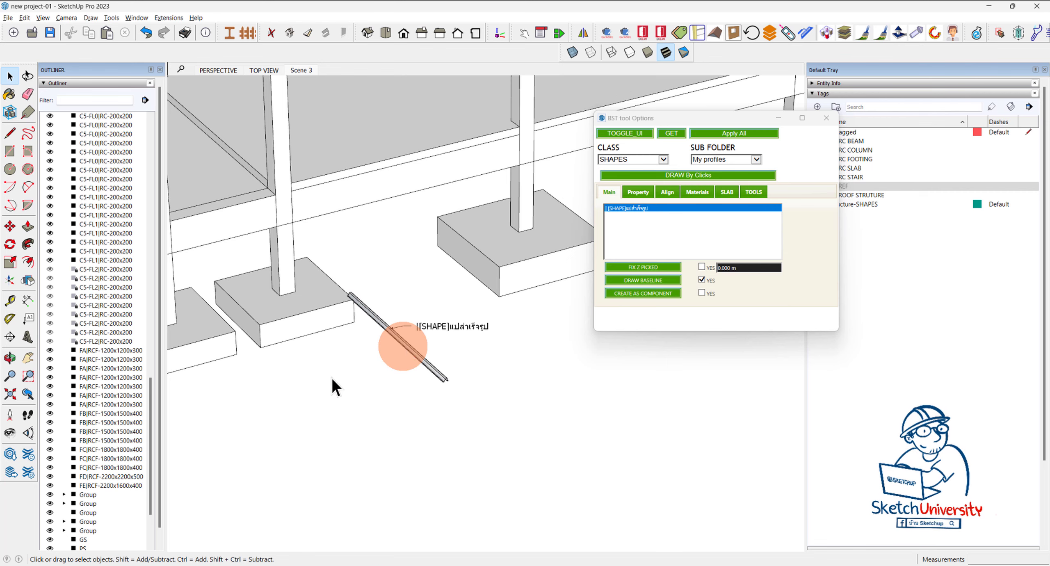
Draw a rectangle next to the test purlin and select its face.
key("r")
left_click(310, 379)
left_click(421, 410)
key("space")
scroll(381, 395, "up", 2)
left_click(382, 390)
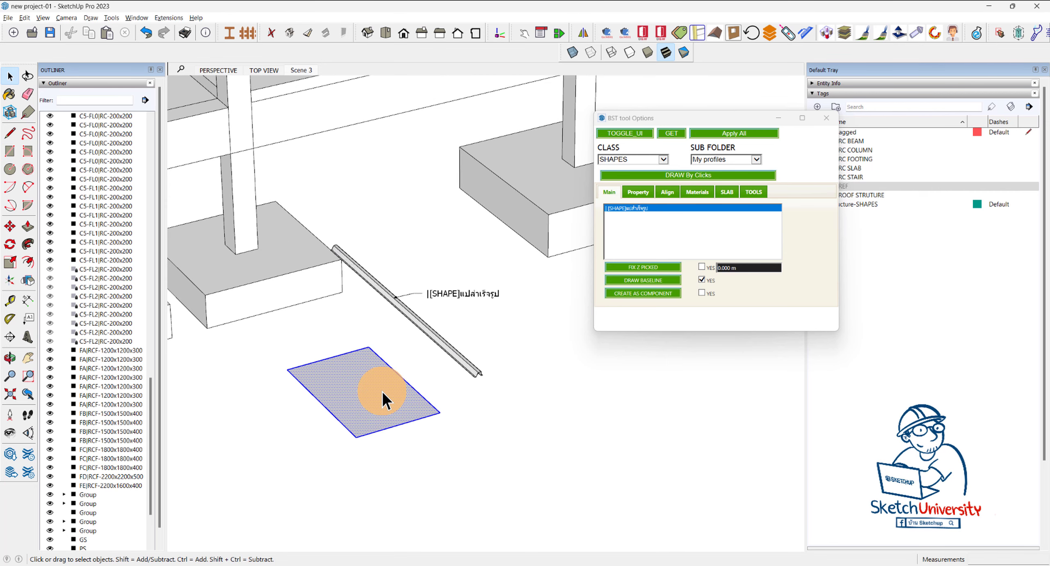
Apply the batten profile along all rectangle edges and delete the inner face.
left_click(745, 133)
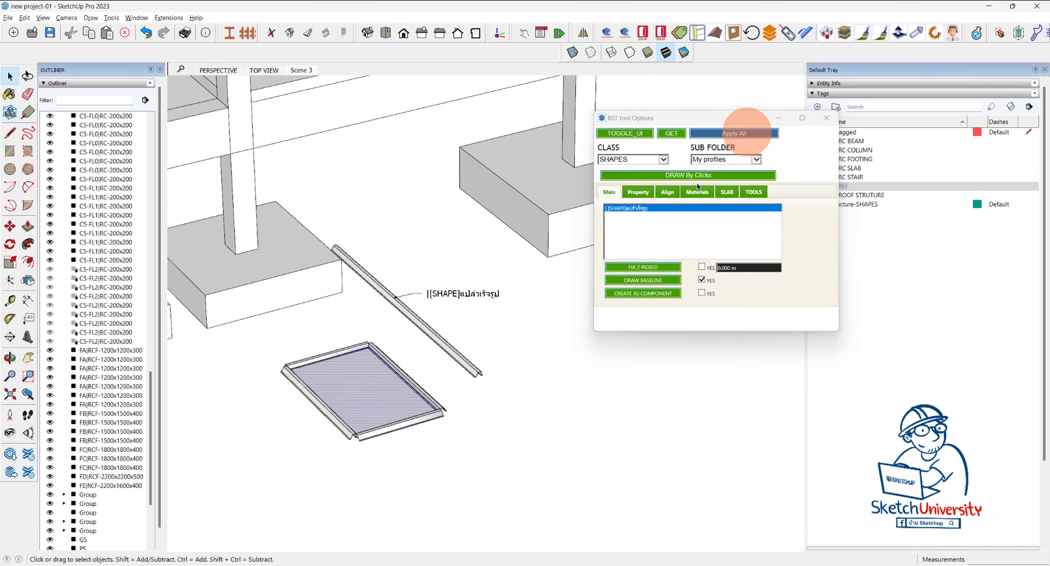
scroll(363, 419, "up", 3)
middle_click_drag(363, 422, 422, 454)
scroll(417, 429, "down", 3)
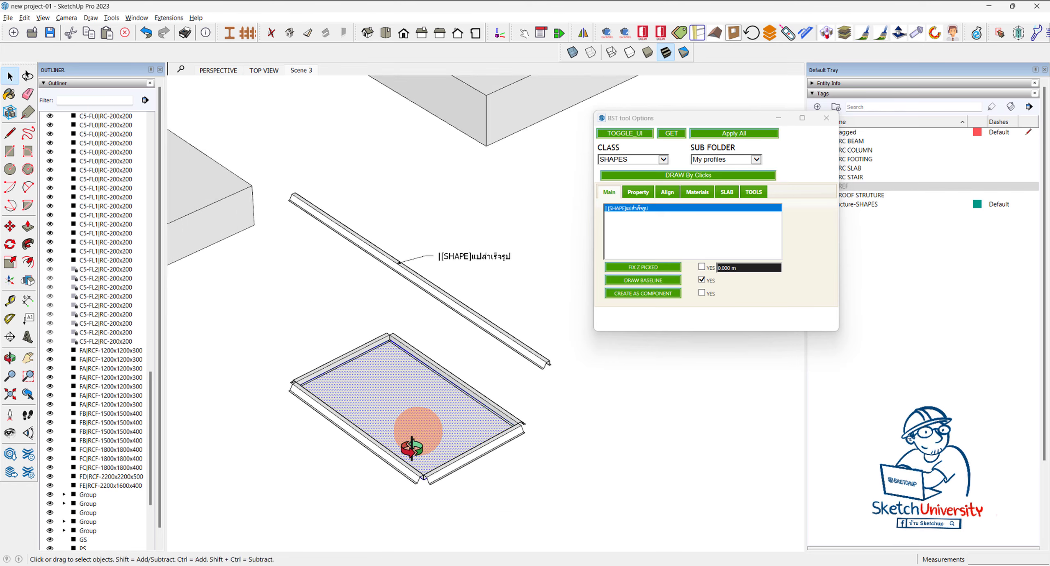
scroll(419, 455, "down", 2)
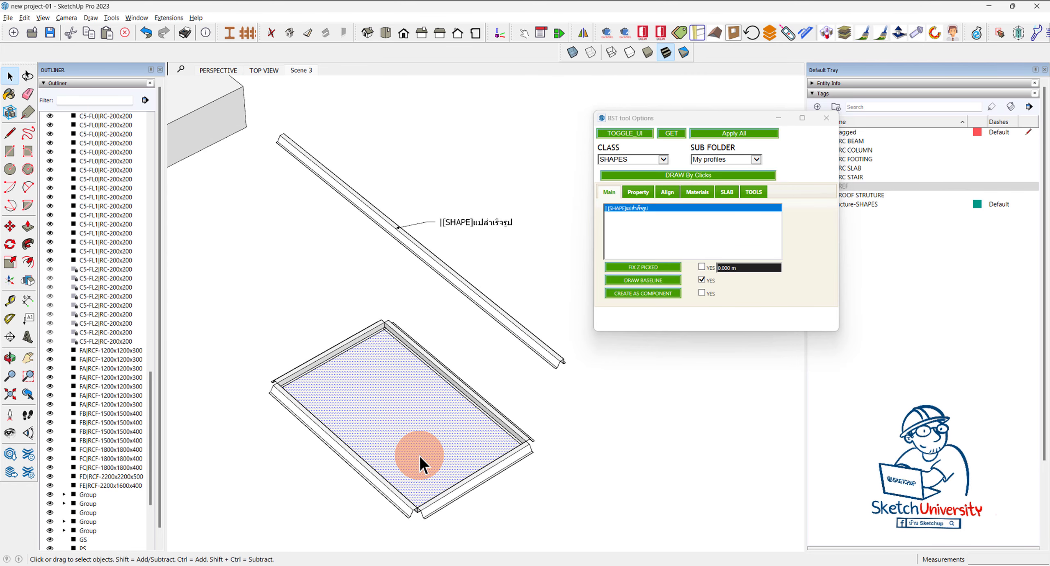
key("Delete")
middle_click_drag(468, 449, 501, 470)
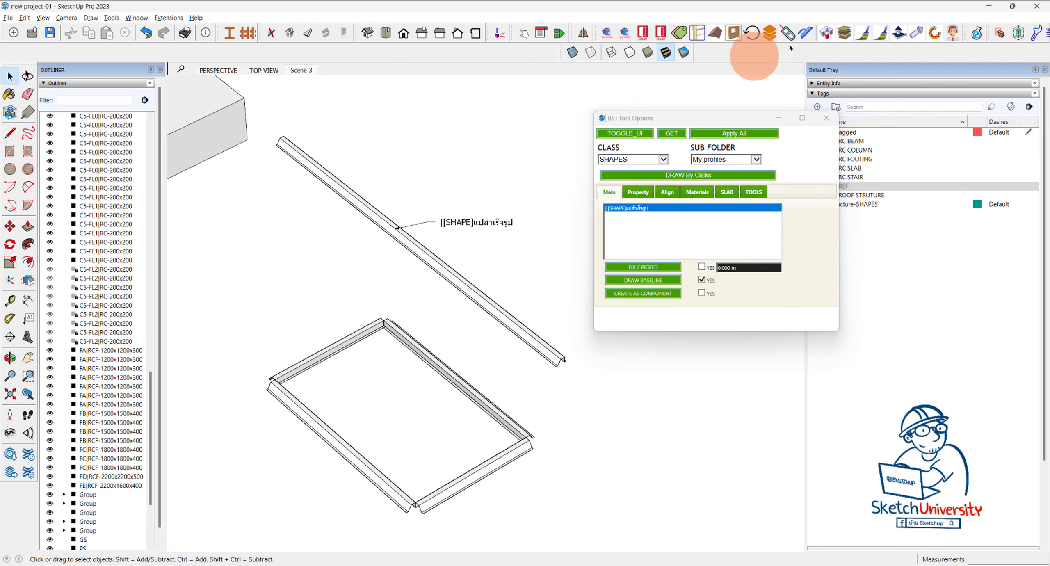
Mitre the test frame's corner members together with the T2H combine tool.
left_click_drag(723, 119, 750, 176)
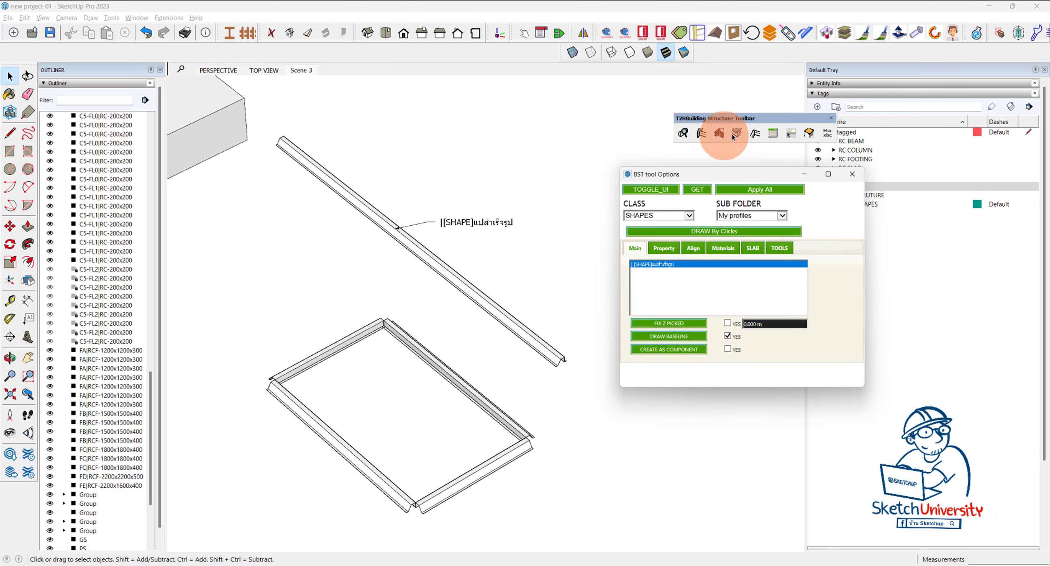
left_click(754, 135)
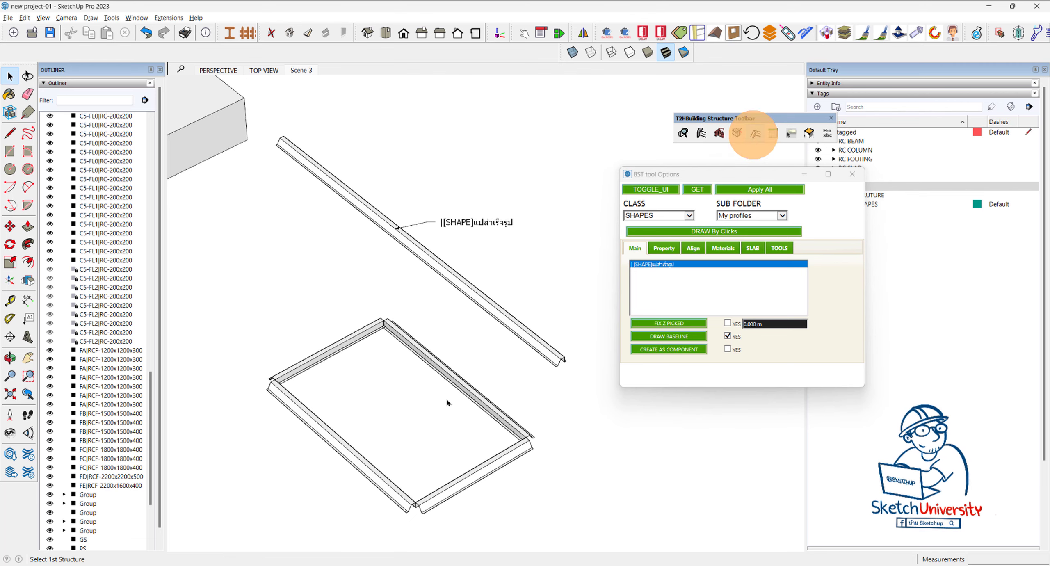
left_click(502, 423)
left_click(519, 442)
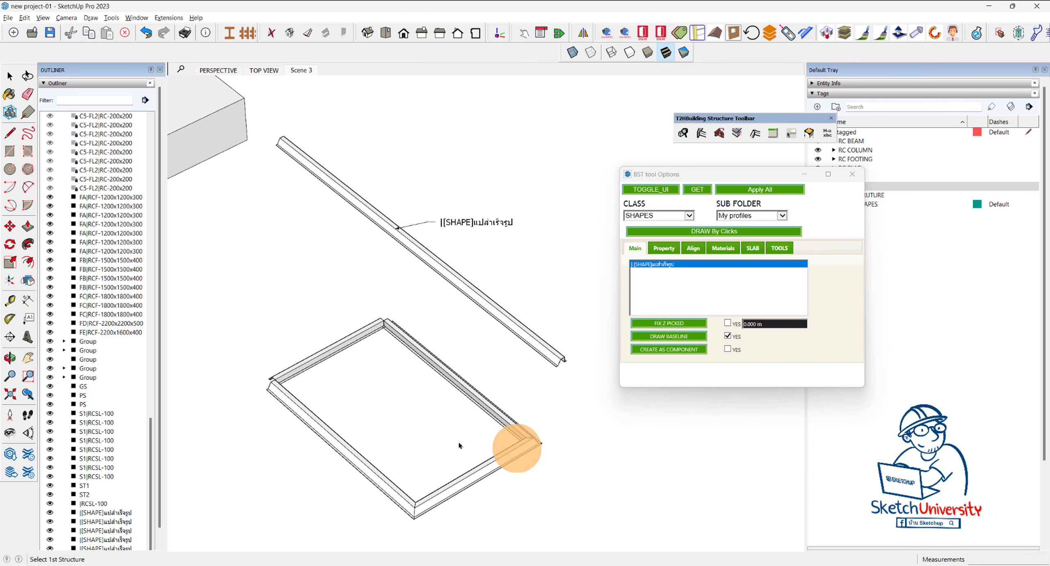
left_click(289, 378)
left_click(371, 327)
mouse_move(527, 440)
middle_mouse_down()
mouse_move(288, 457)
mouse_move(399, 394)
mouse_move(304, 393)
mouse_move(487, 374)
middle_mouse_up()
middle_click_drag(543, 358, 461, 366)
scroll(497, 381, "down", 3)
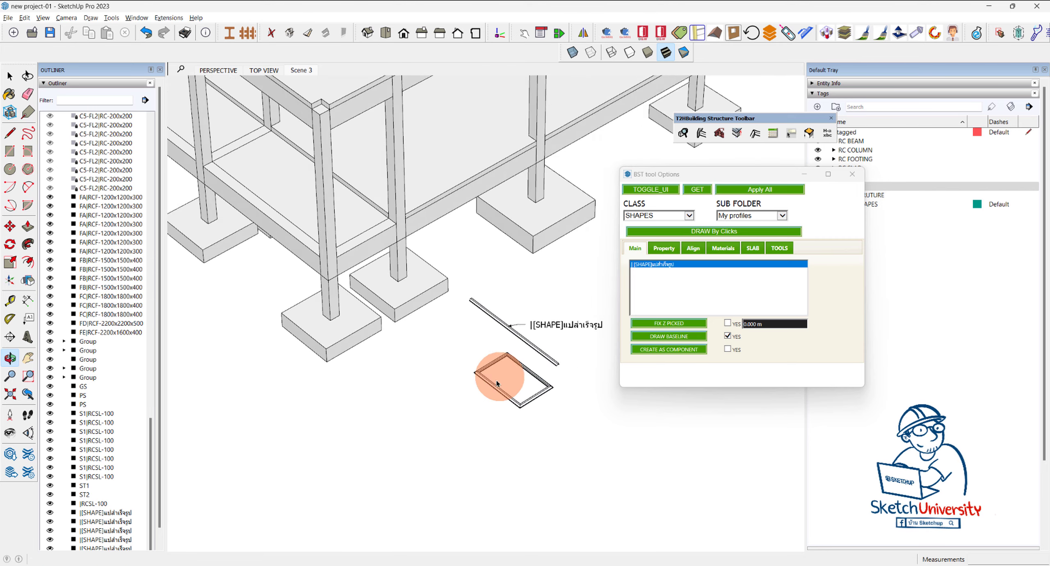
scroll(515, 384, "down", 2)
scroll(515, 384, "down", 2)
scroll(519, 382, "down", 3)
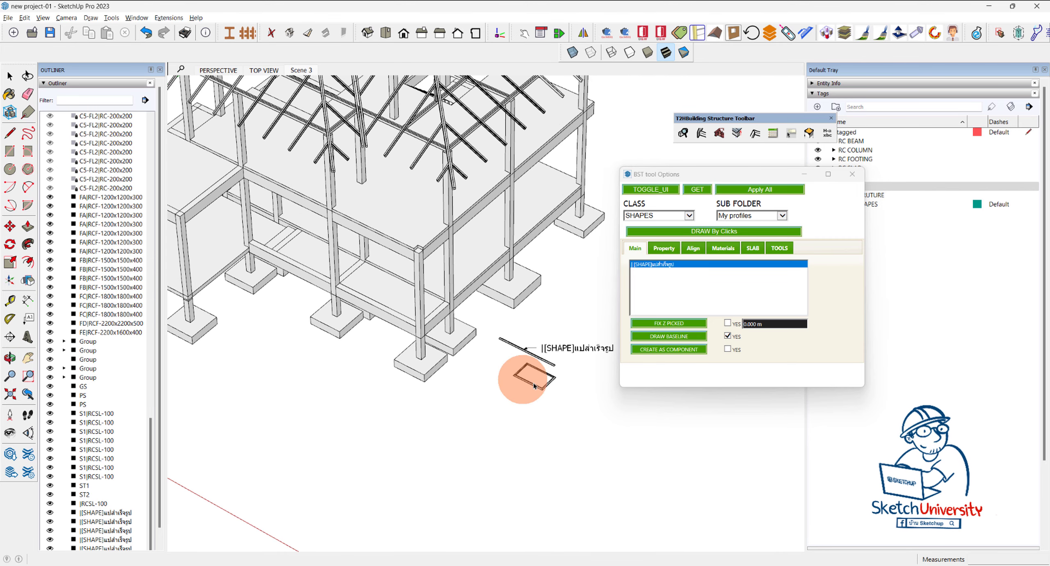
scroll(520, 382, "down", 1)
Delete the test purlin and frame, leaving only the building structure.
key("space")
mouse_move(556, 392)
left_mouse_down()
mouse_move(510, 329)
mouse_move(508, 344)
left_mouse_up()
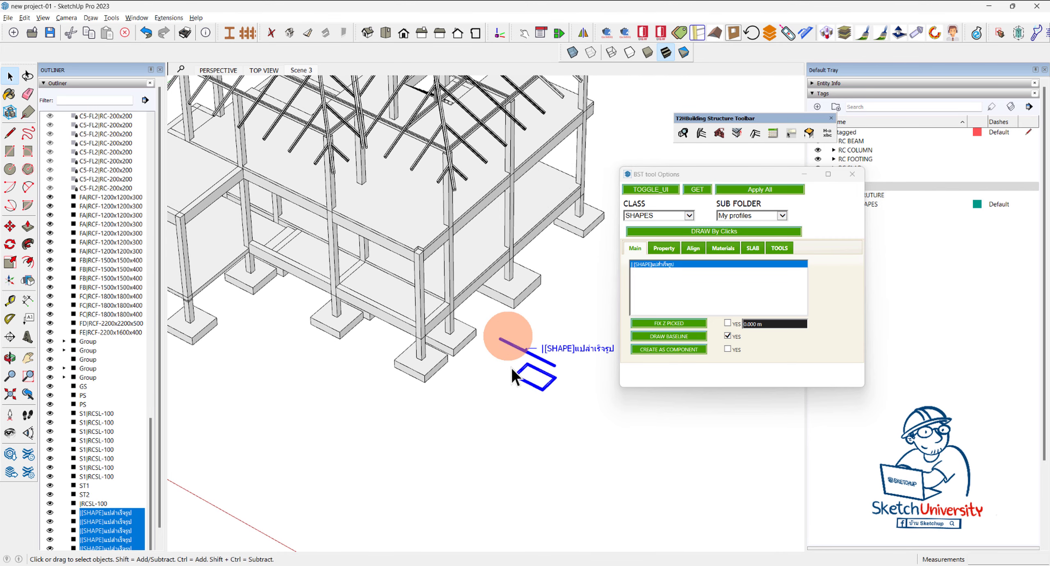
key("Delete")
scroll(511, 381, "down", 5)
mouse_move(511, 398)
middle_mouse_down()
mouse_move(468, 258)
mouse_move(417, 382)
mouse_move(192, 18)
middle_mouse_up()
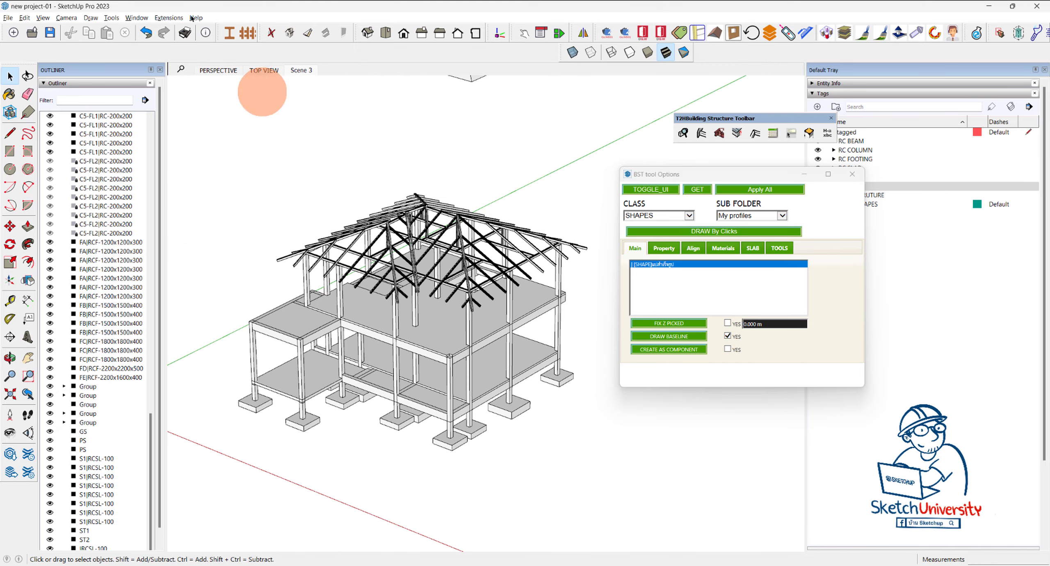
Mirror the purlin profile in the Align settings and give it a 30 rotation.
scroll(477, 317, "up", 2)
scroll(497, 317, "up", 3)
scroll(501, 316, "up", 3)
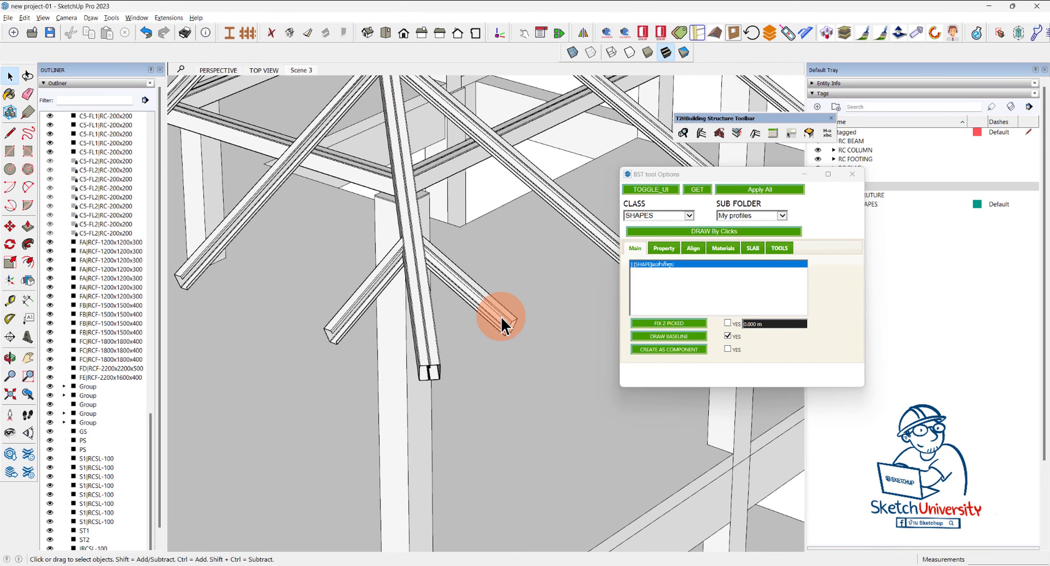
scroll(502, 317, "up", 2)
scroll(505, 318, "up", 2)
scroll(514, 321, "up", 2)
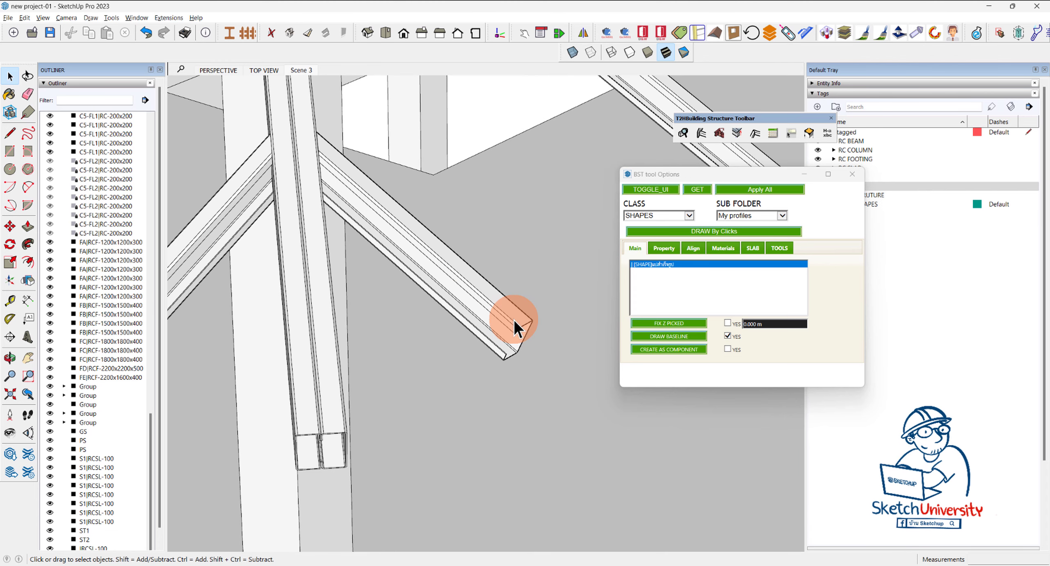
left_click(663, 248)
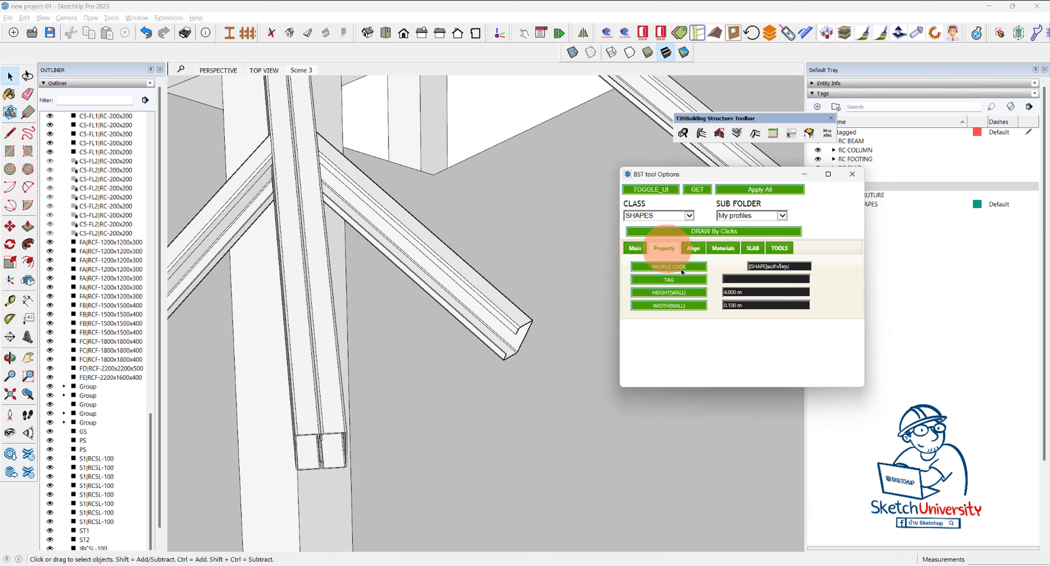
left_click(693, 248)
left_click(688, 299)
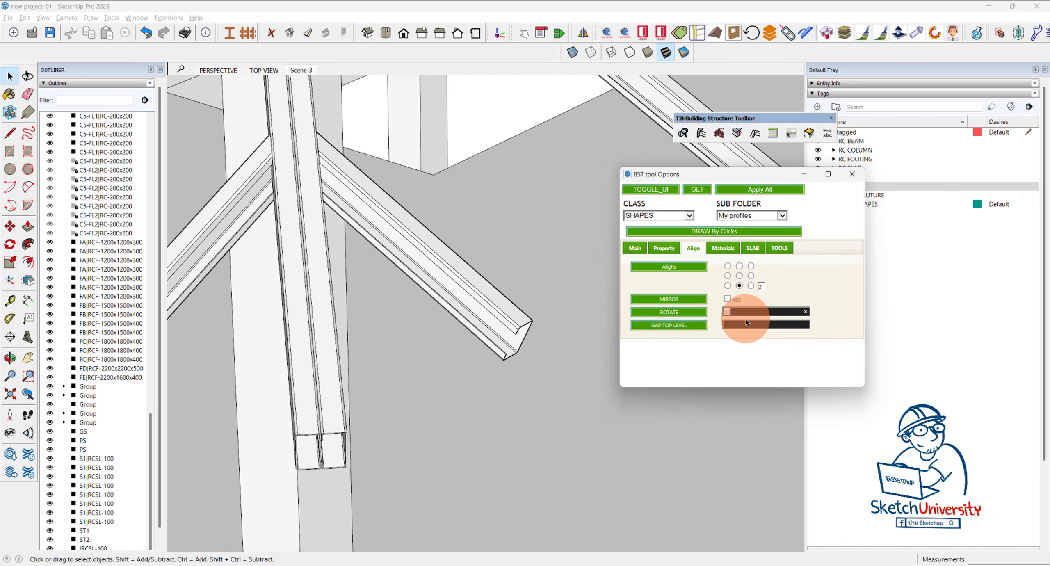
scroll(505, 326, "up", 3)
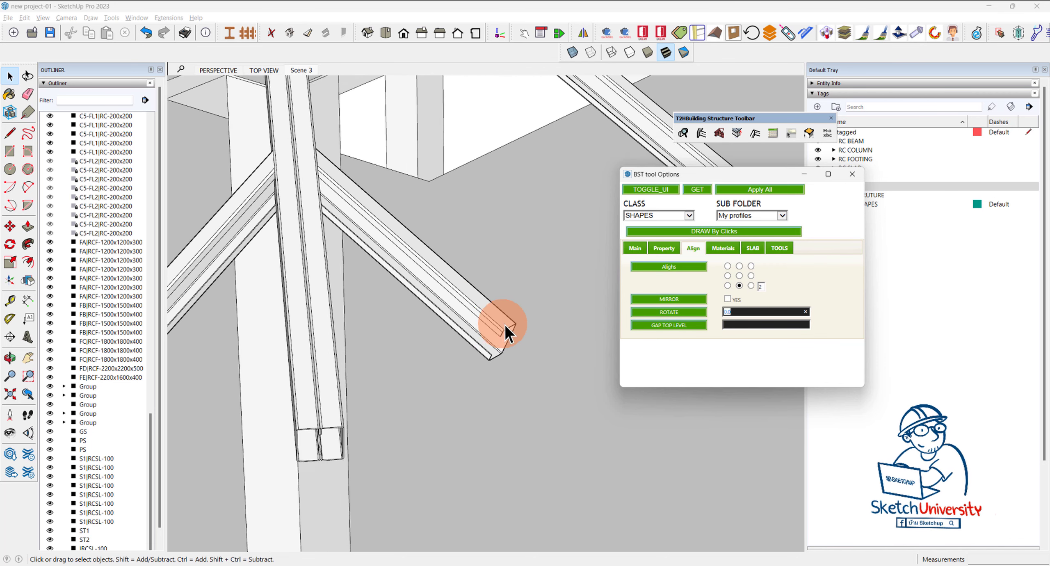
left_click(725, 325)
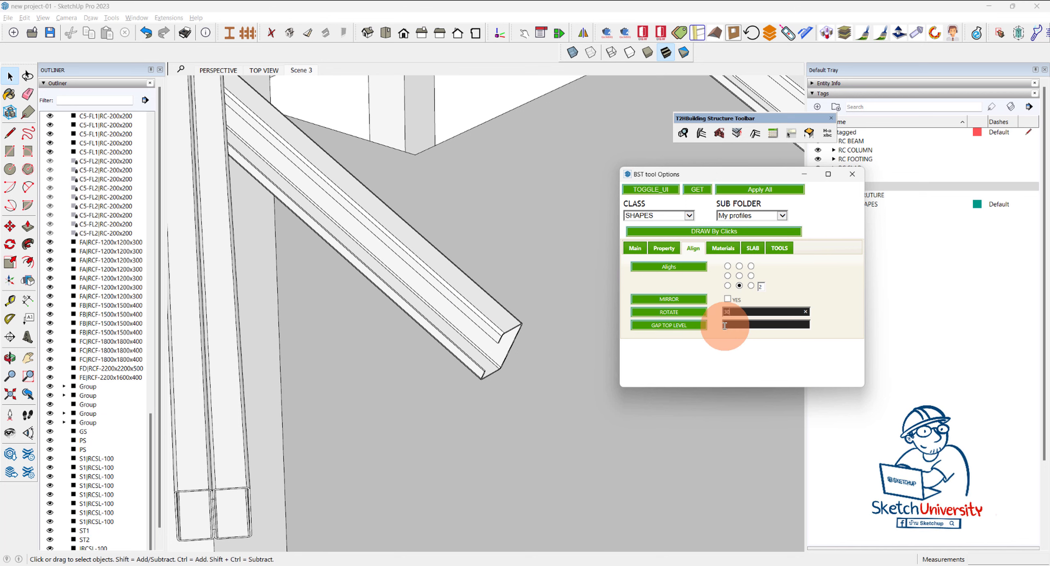
Start a purlin at the rafter's end corner with DRAW By Clicks, retrying once.
left_click(722, 231)
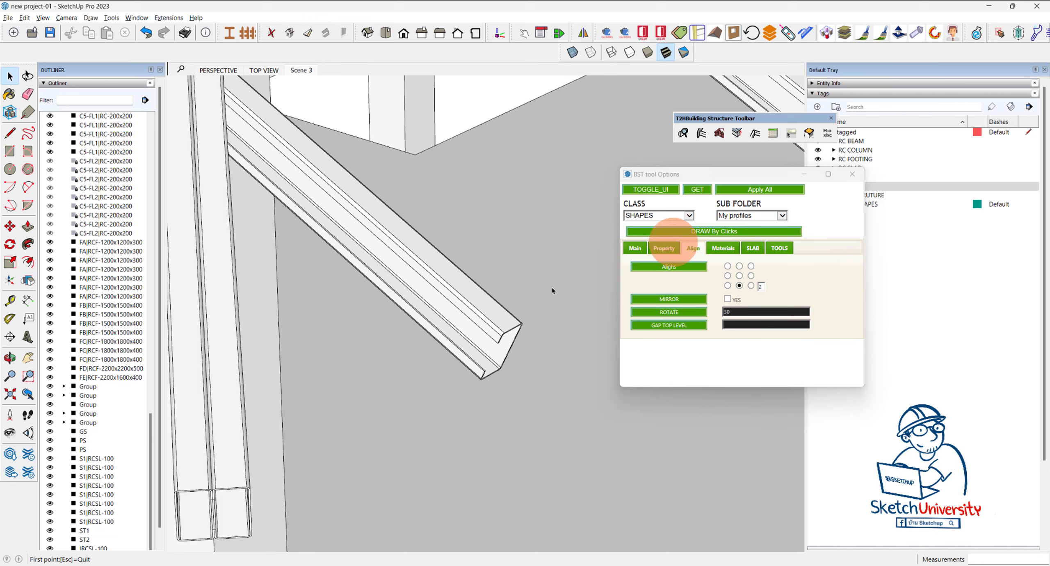
left_click(501, 320)
scroll(505, 330, "up", 2)
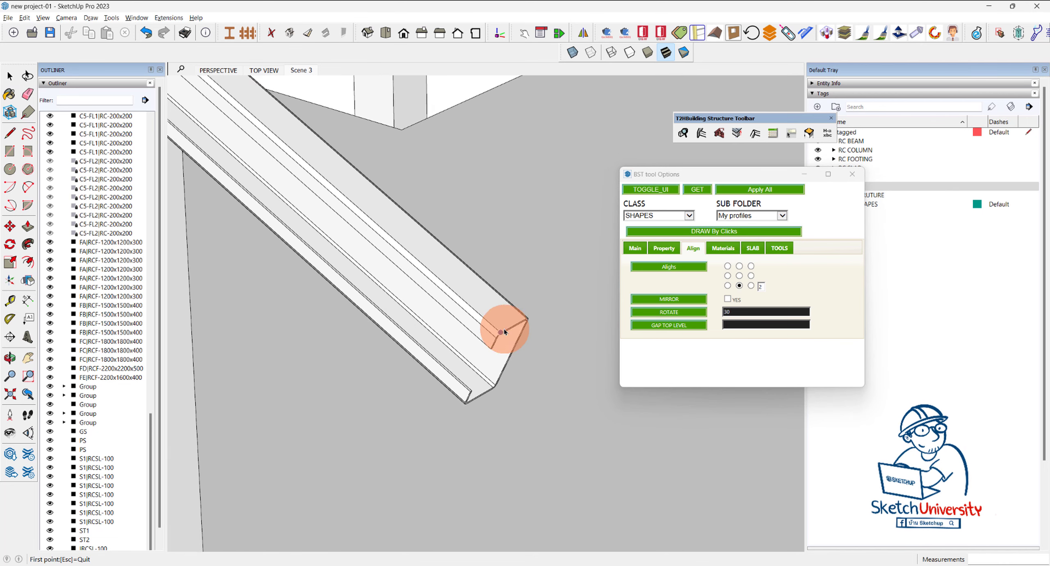
scroll(504, 330, "up", 1)
key("Escape")
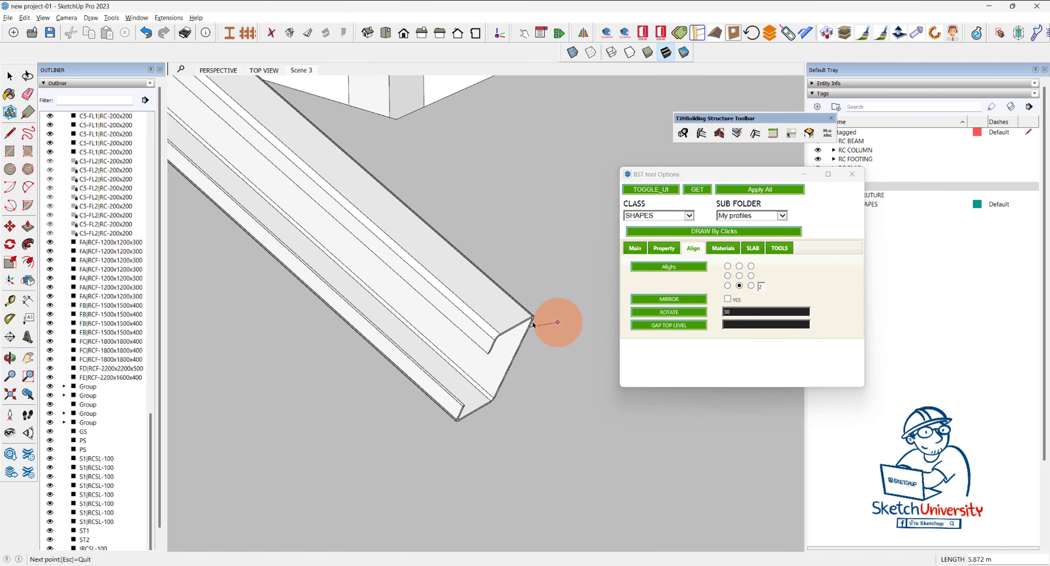
left_click(738, 231)
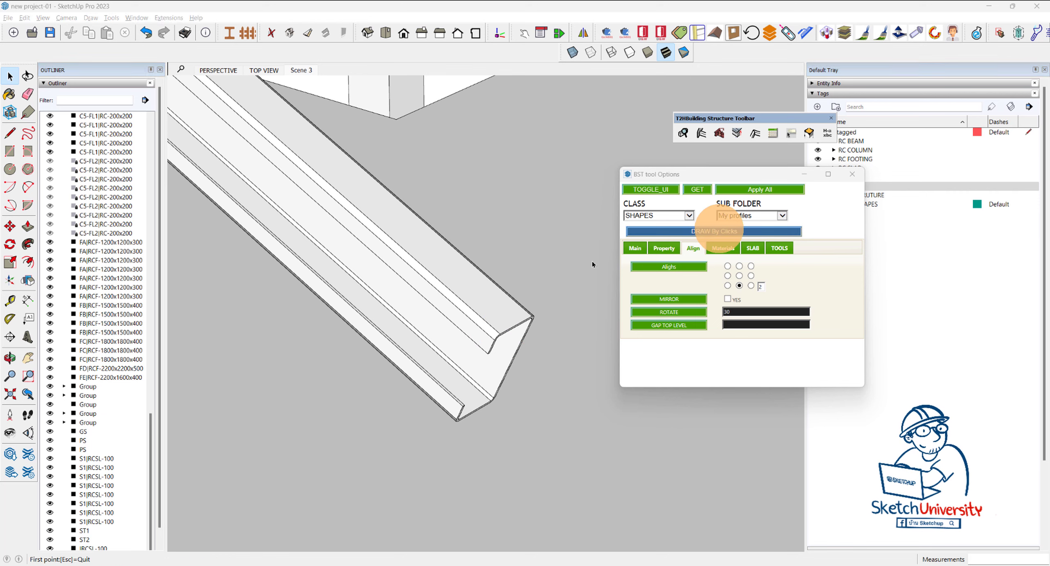
left_click(518, 309)
left_click(504, 331)
scroll(537, 318, "down", 3)
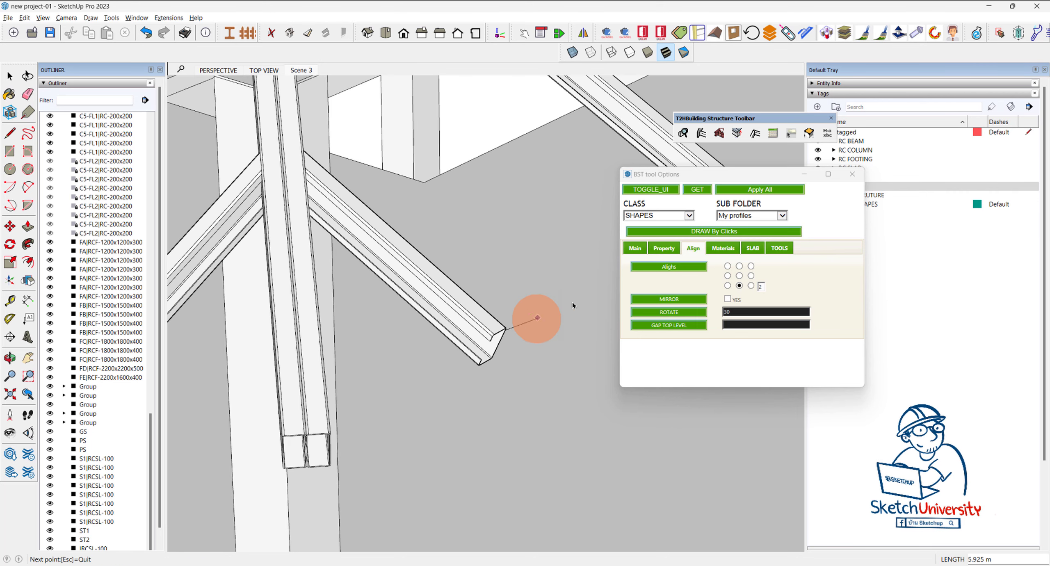
Place the purlin's end point and apply the 30 rotation to it.
left_click(583, 290)
mouse_move(519, 318)
middle_mouse_down()
mouse_move(594, 205)
mouse_move(574, 217)
mouse_move(644, 218)
mouse_move(581, 206)
mouse_move(632, 285)
mouse_move(604, 223)
mouse_move(659, 171)
mouse_move(626, 253)
mouse_move(504, 315)
mouse_move(529, 267)
mouse_move(495, 329)
middle_mouse_up()
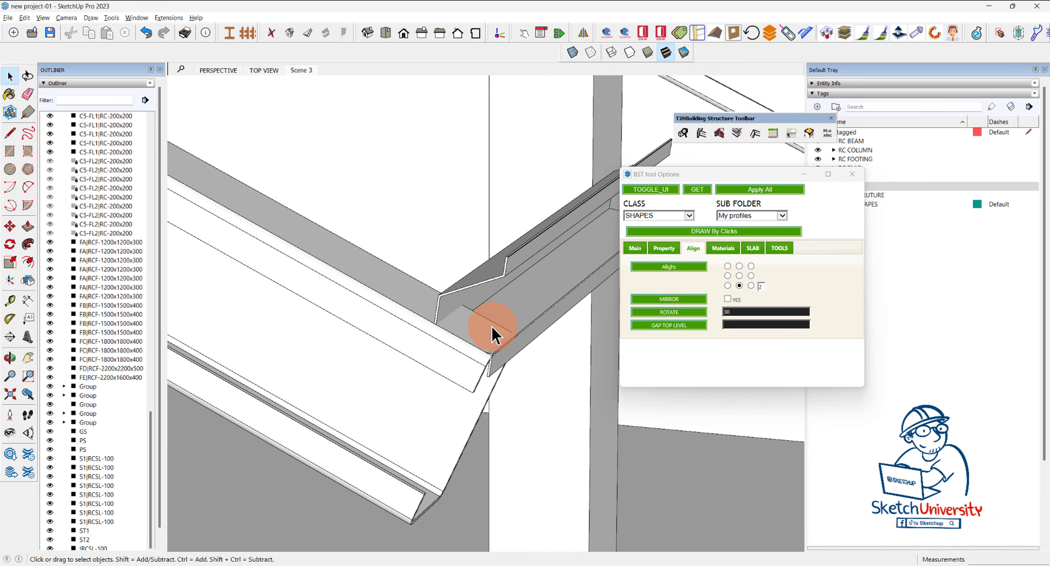
scroll(491, 327, "down", 3)
left_click(745, 312)
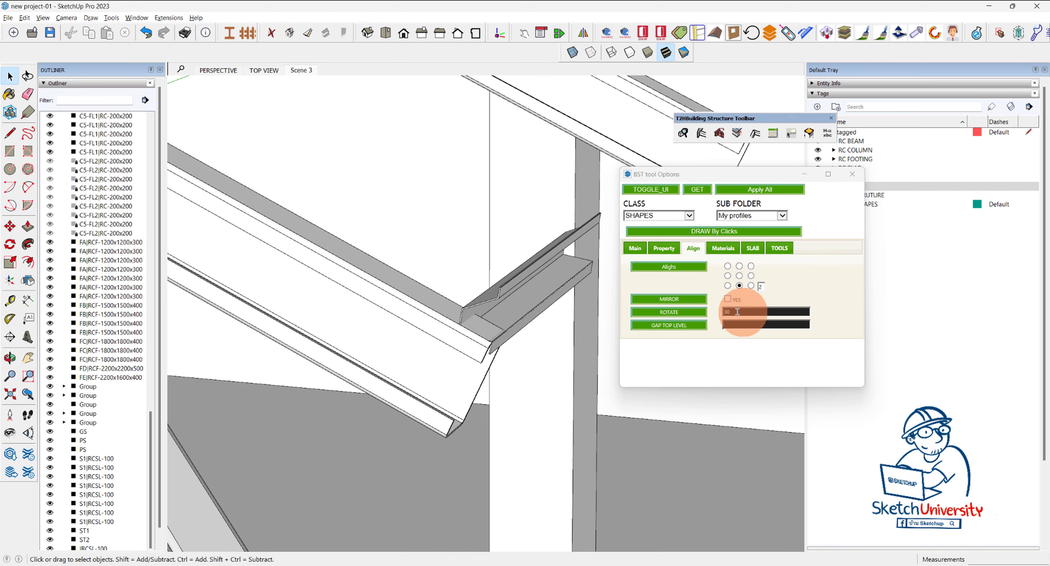
left_click(698, 314)
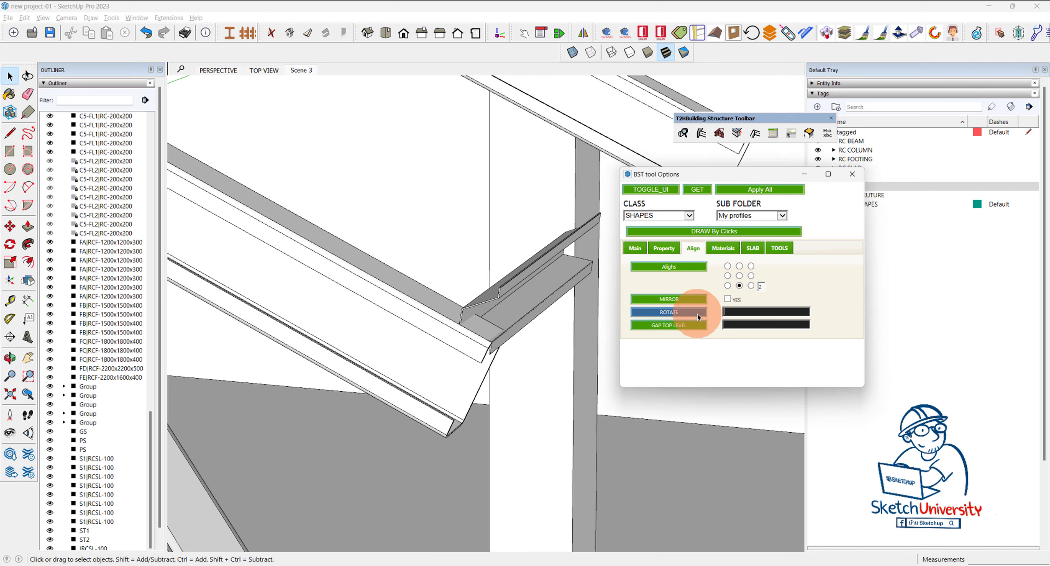
Delete the leftover channel piece at the rafter end.
left_click(525, 294)
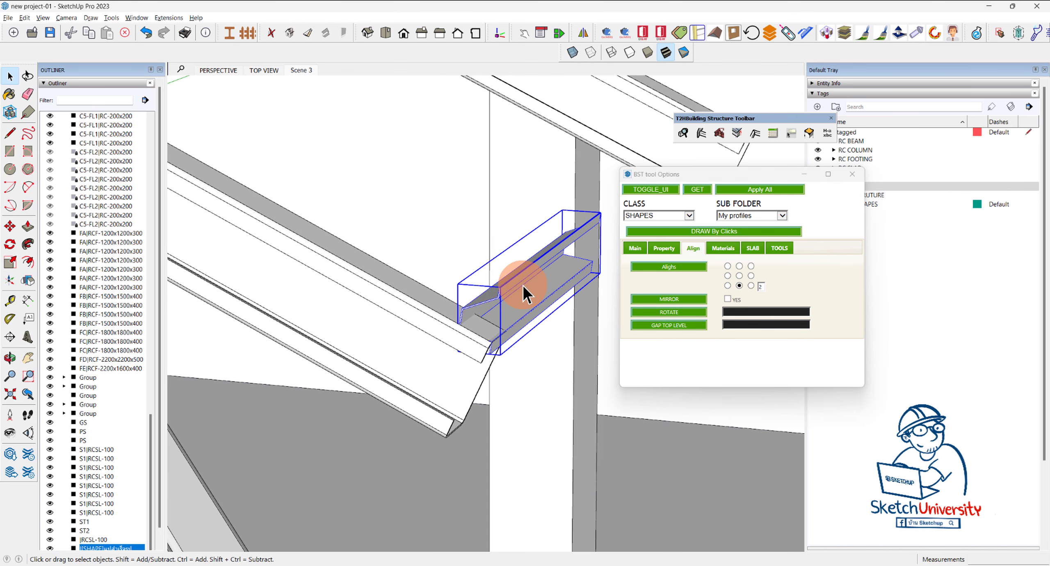
key("Delete")
scroll(392, 294, "down", 5)
mouse_move(392, 293)
middle_mouse_down()
mouse_move(342, 319)
mouse_move(357, 315)
middle_mouse_up()
Draw a steel batten about 8.010 m long between the two eave rafter ends.
left_click(755, 233)
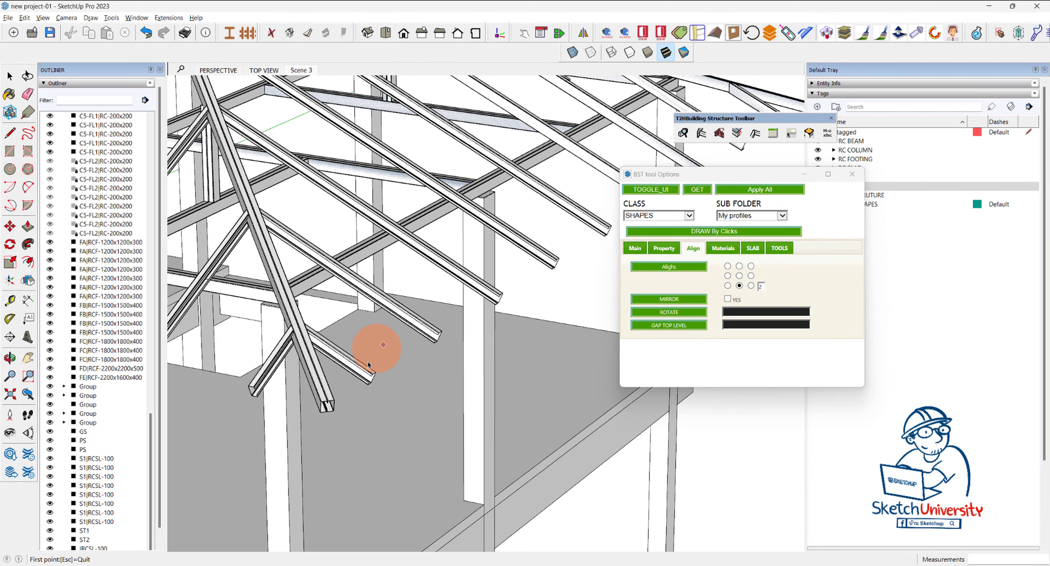
scroll(369, 367, "up", 1)
scroll(372, 374, "up", 2)
scroll(381, 384, "up", 2)
left_click(392, 402)
scroll(205, 430, "down", 5)
scroll(210, 430, "up", 2)
scroll(456, 281, "up", 2)
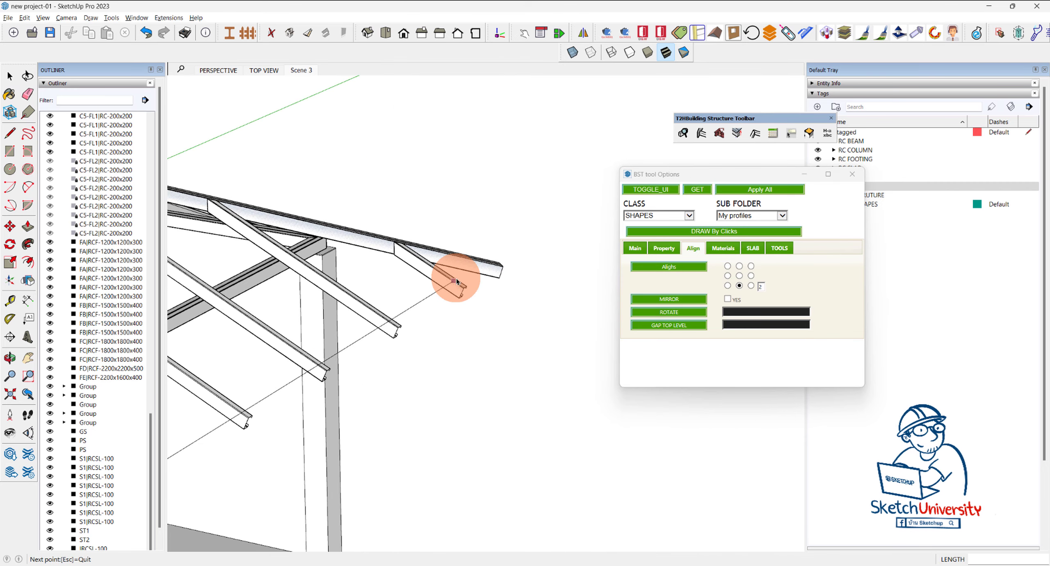
scroll(456, 282, "up", 1)
scroll(464, 291, "up", 2)
scroll(476, 305, "up", 1)
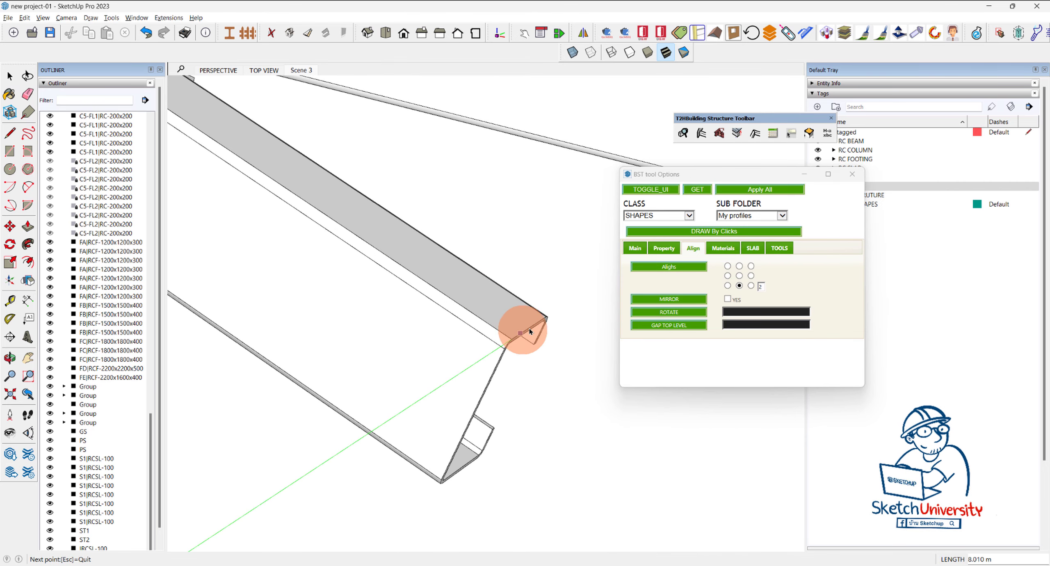
left_click(529, 328)
scroll(530, 325, "down", 2)
scroll(477, 331, "down", 3)
scroll(533, 291, "down", 2)
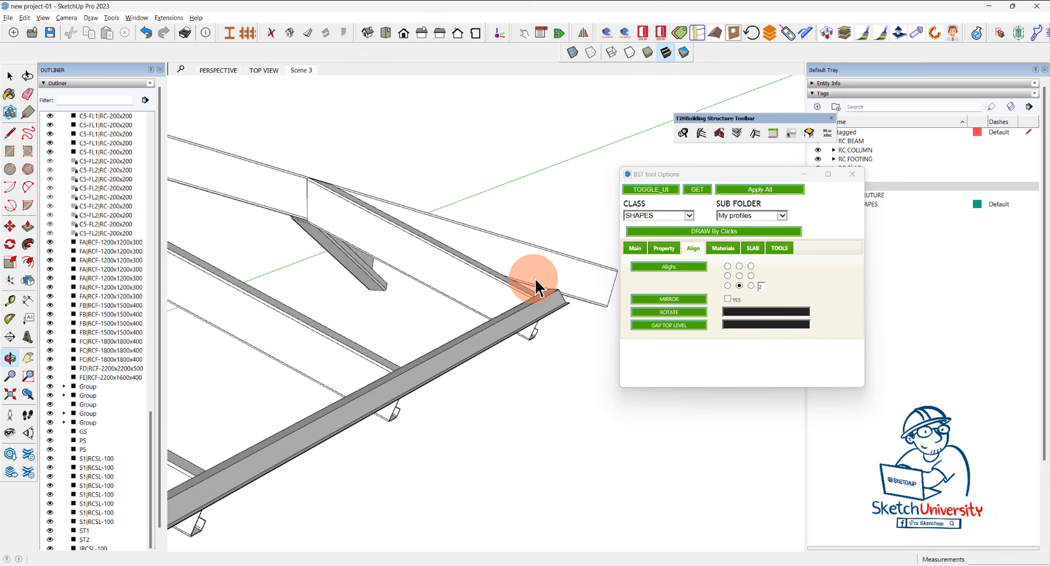
Select the new Z-profile batten and zoom in to inspect its end.
mouse_move(331, 359)
middle_mouse_down()
mouse_move(365, 343)
mouse_move(471, 443)
mouse_move(480, 422)
mouse_move(480, 451)
mouse_move(487, 447)
middle_mouse_up()
scroll(472, 445, "up", 2)
scroll(476, 435, "up", 3)
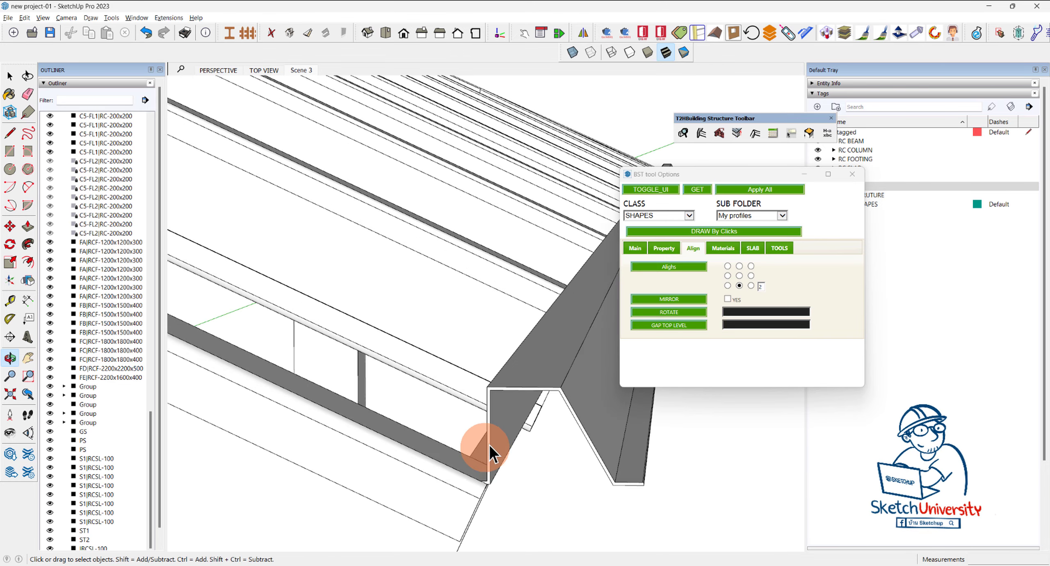
left_click(490, 456)
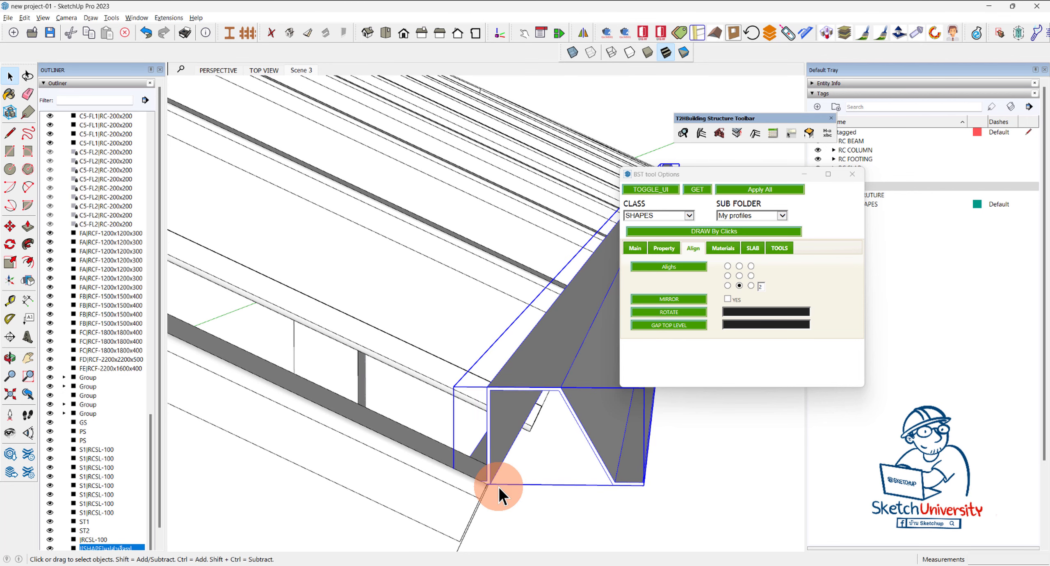
scroll(497, 487, "up", 3)
scroll(493, 494, "down", 3)
scroll(456, 492, "up", 2)
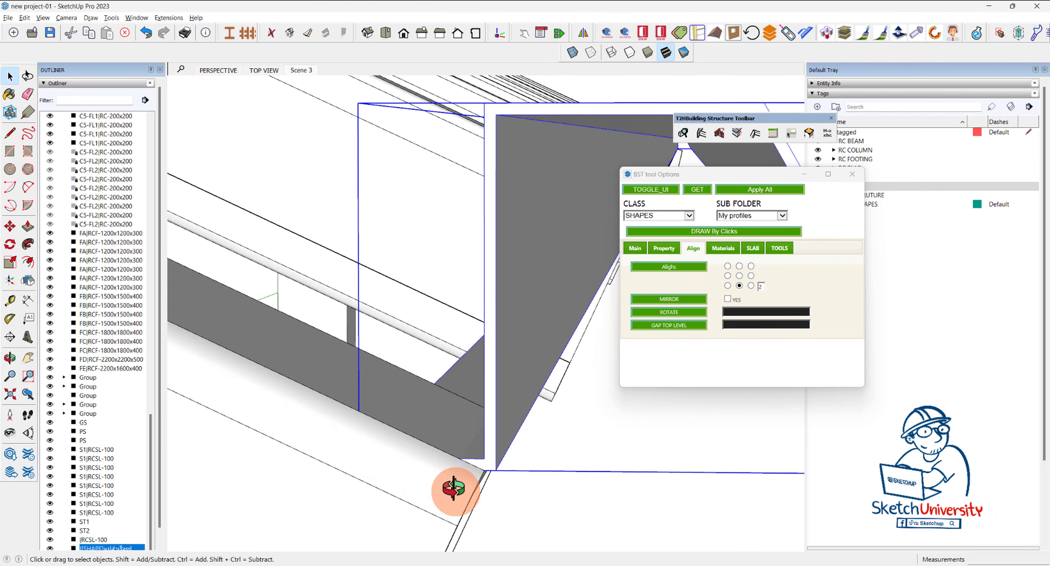
middle_click_drag(456, 492, 435, 462)
key("z")
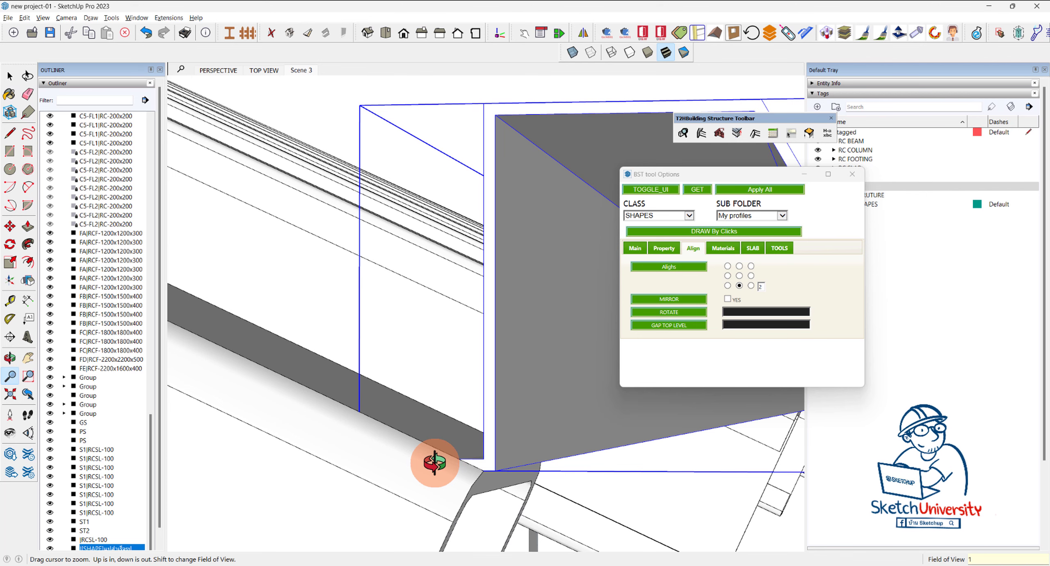
scroll(435, 462, "up", 3)
key("space")
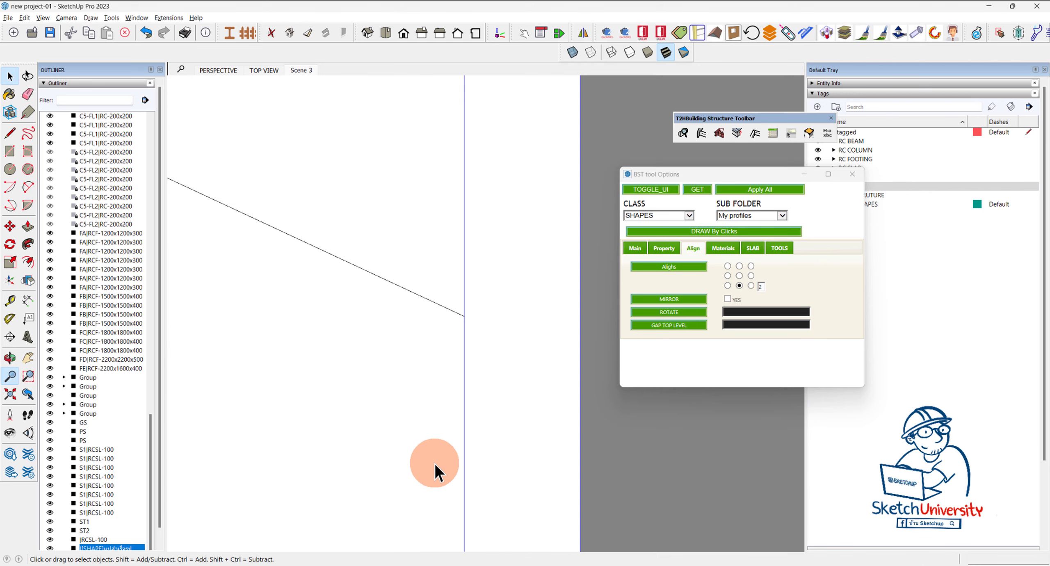
scroll(479, 331, "down", 3)
scroll(480, 333, "down", 3)
scroll(482, 340, "down", 2)
scroll(476, 335, "down", 2)
scroll(472, 332, "down", 2)
scroll(482, 397, "down", 2)
scroll(482, 398, "up", 2)
scroll(502, 397, "up", 2)
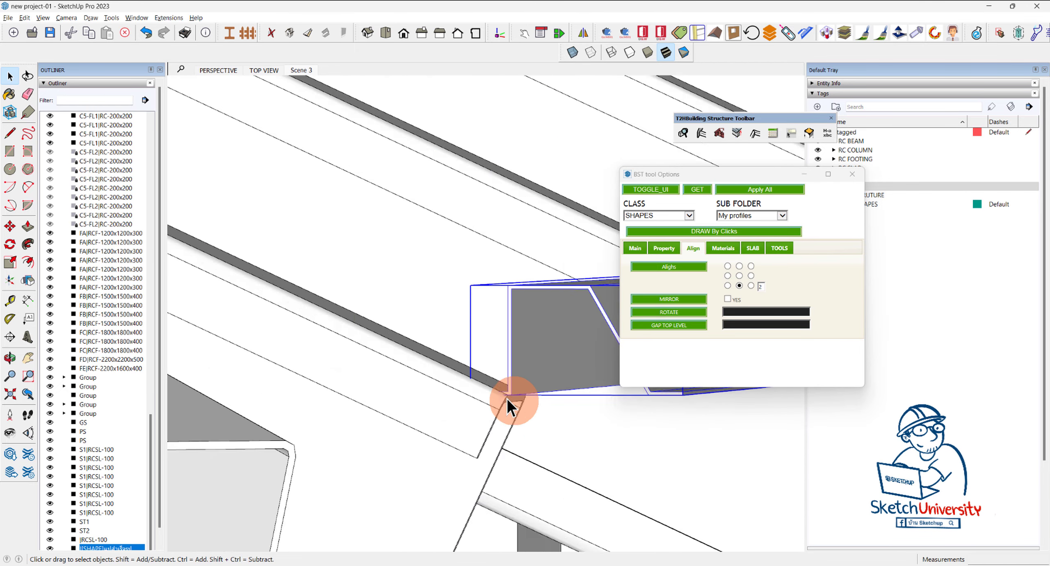
scroll(507, 397, "up", 2)
scroll(527, 375, "up", 1)
Move the new batten so its end corner snaps onto the rafter corner.
scroll(525, 379, "up", 1)
scroll(527, 394, "up", 1)
key("m")
left_click(527, 418)
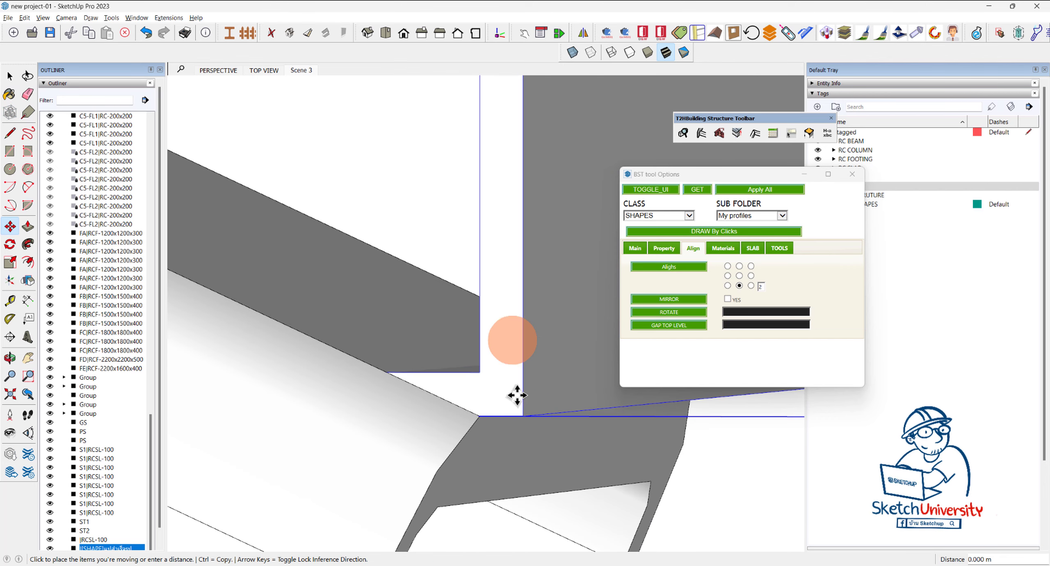
scroll(532, 368, "down", 2)
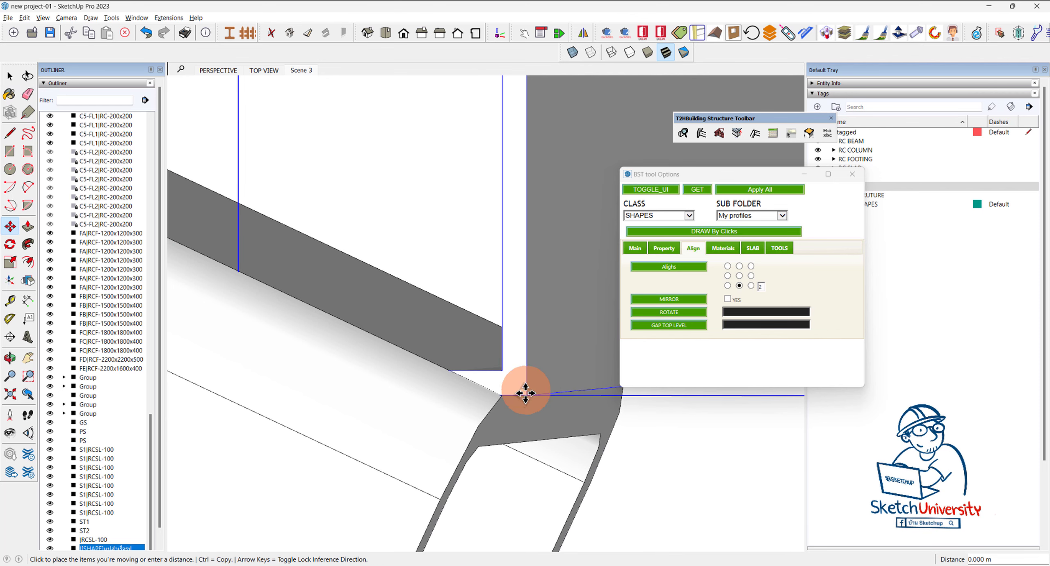
scroll(516, 399, "down", 2)
scroll(520, 427, "down", 2)
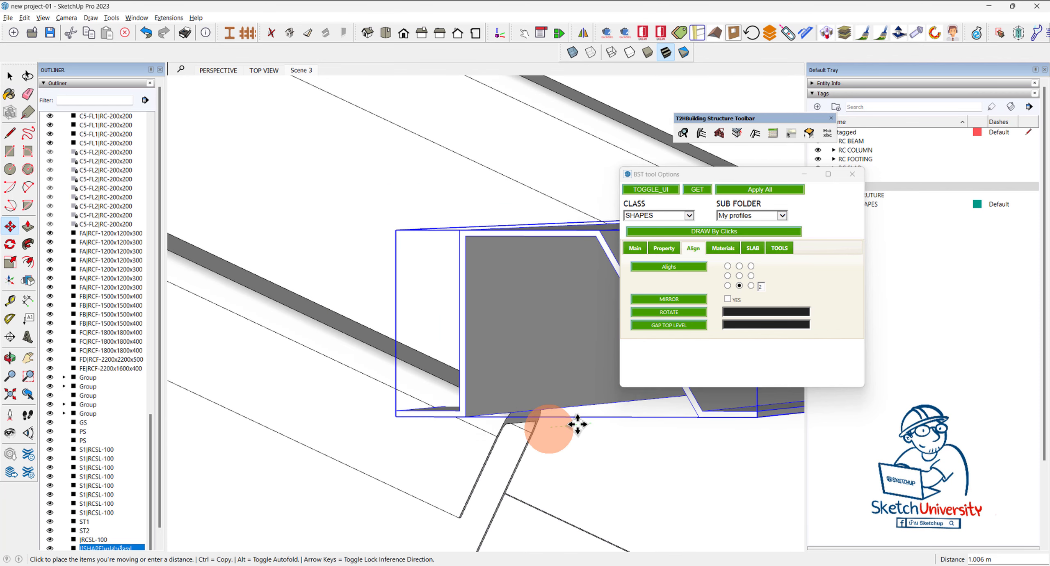
left_click(546, 344)
key("space")
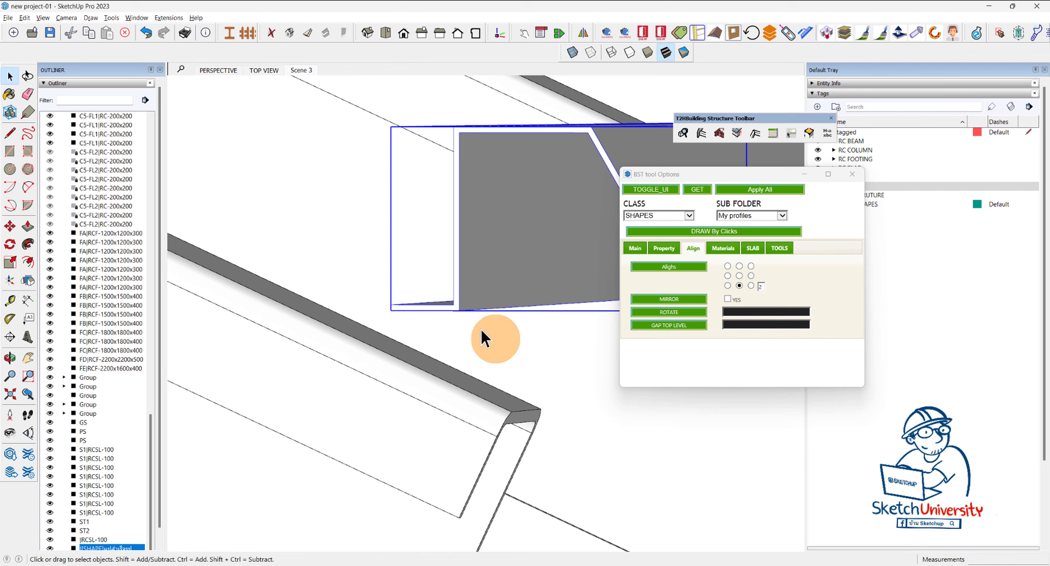
Reselect the batten and move its corner to a refined spot.
left_click(480, 329)
scroll(465, 307, "up", 3)
scroll(464, 307, "up", 2)
scroll(464, 311, "up", 1)
key("m")
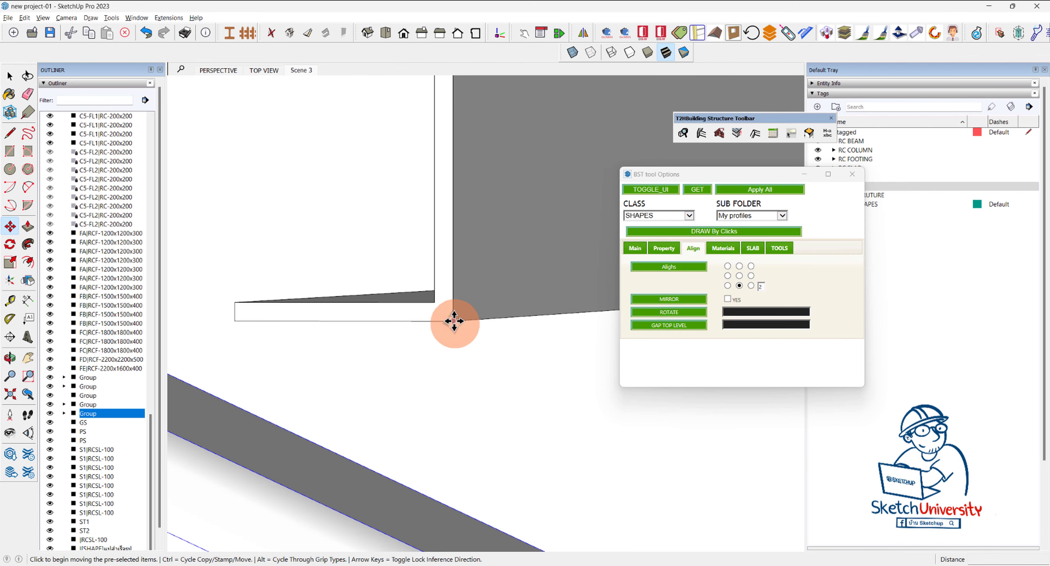
left_click(461, 320)
left_click(494, 300)
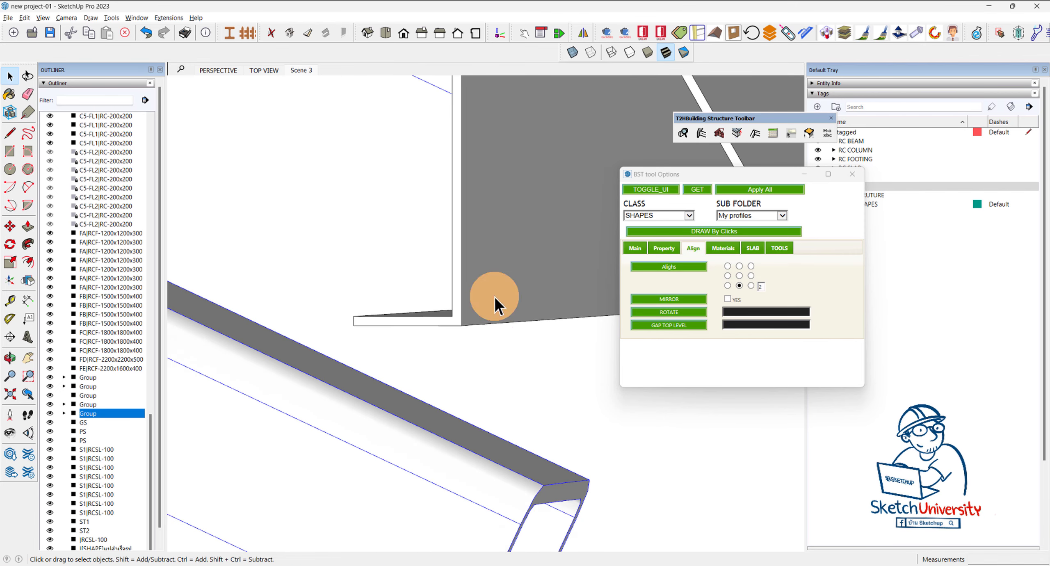
key("space")
Move the batten again so its bottom corner sits on the rafter edge.
left_click(484, 322)
scroll(472, 321, "down", 1)
key("m")
left_click(446, 329)
scroll(471, 349, "down", 2)
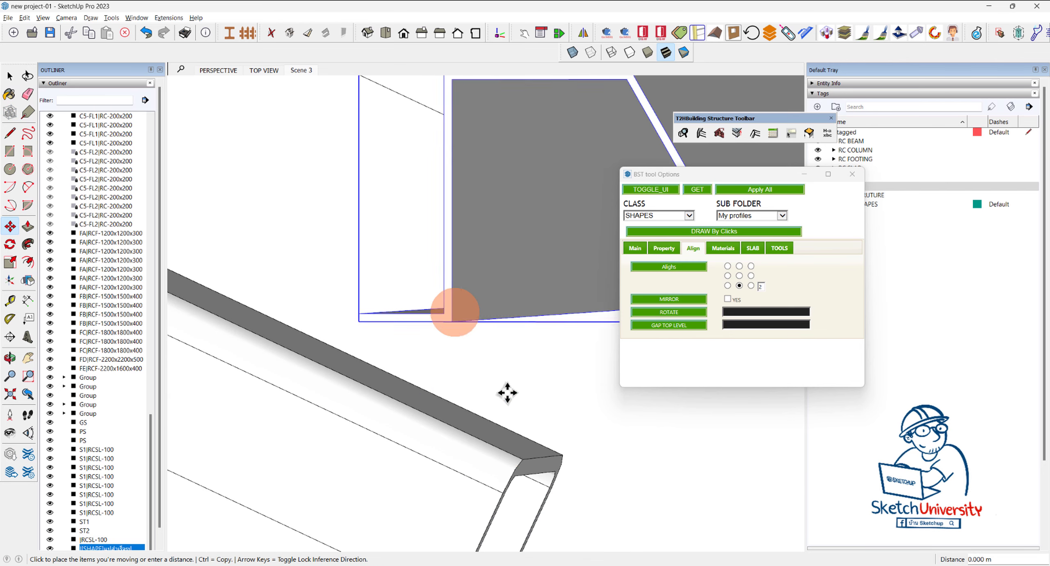
left_click(524, 449)
scroll(525, 450, "up", 1)
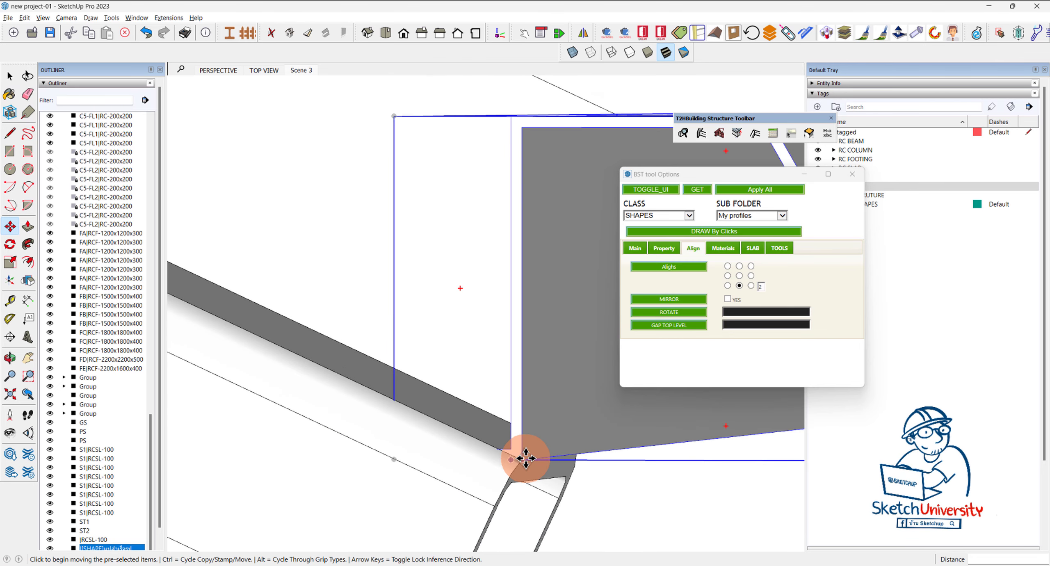
scroll(525, 456, "up", 2)
scroll(529, 447, "down", 2)
scroll(534, 410, "down", 1)
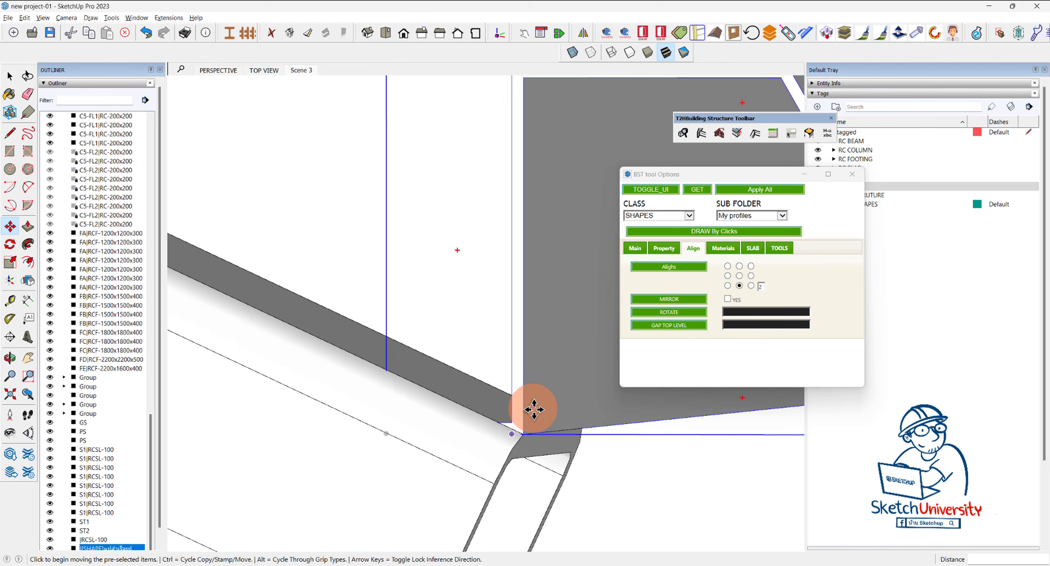
middle_click_drag(534, 411, 538, 434)
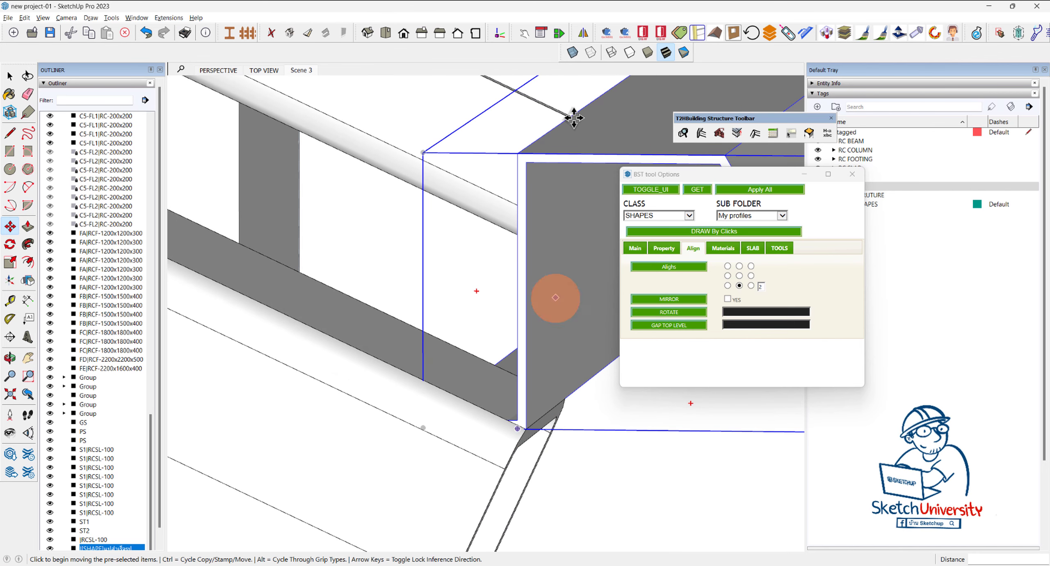
Turn on X-ray style to check the overlap, then start rotating the batten.
left_click(573, 52)
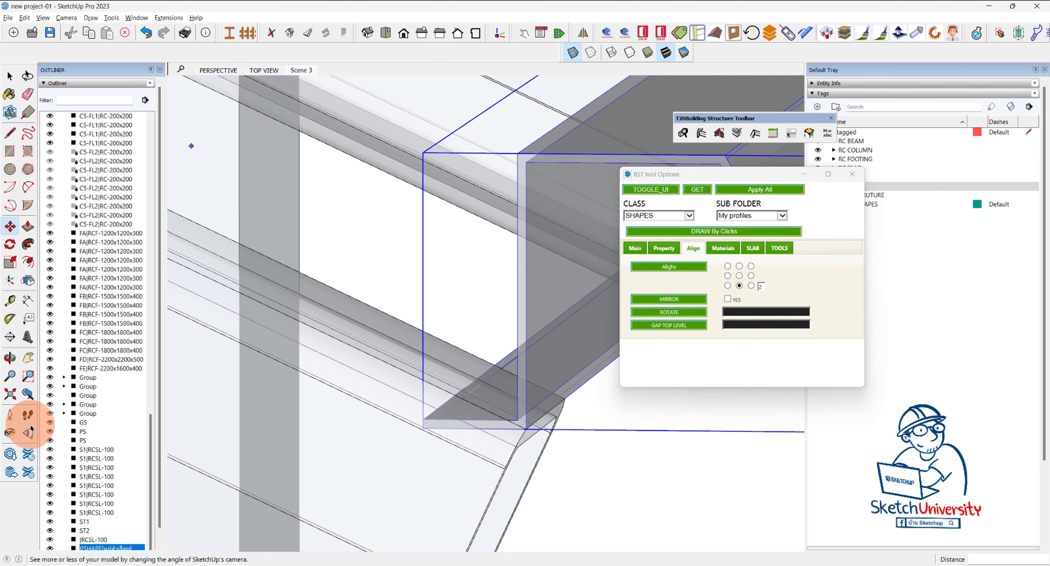
key("q")
middle_click_drag(504, 439, 527, 432)
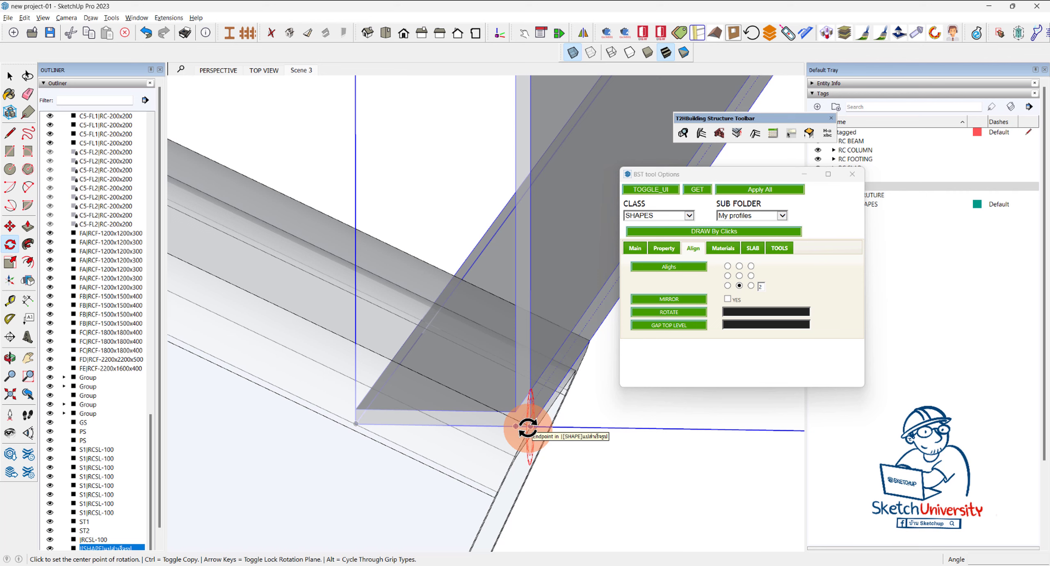
Rotate the batten about 25° around its bottom corner to match the rafter slope.
left_click(527, 427)
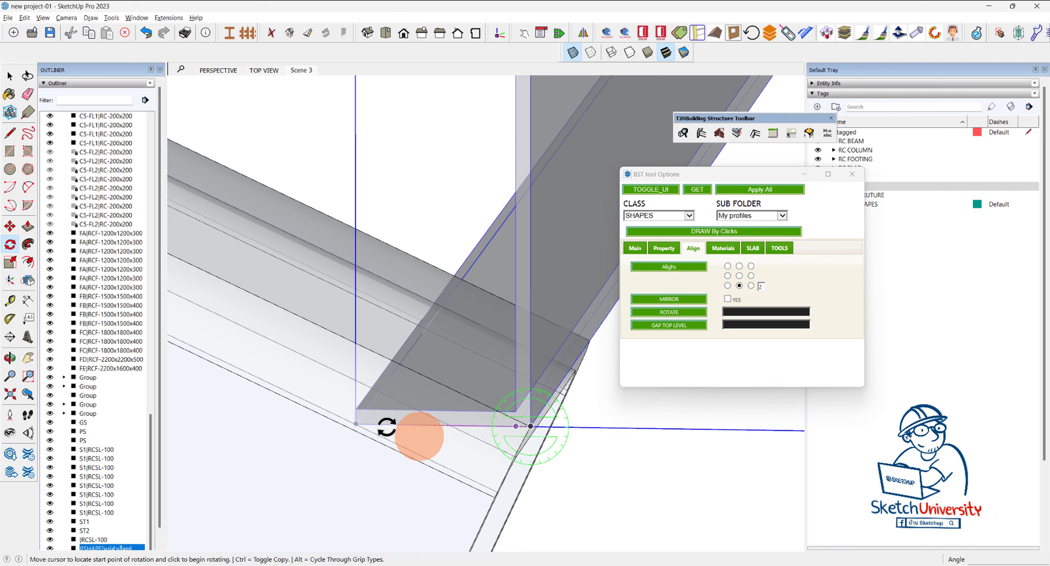
left_click(356, 424)
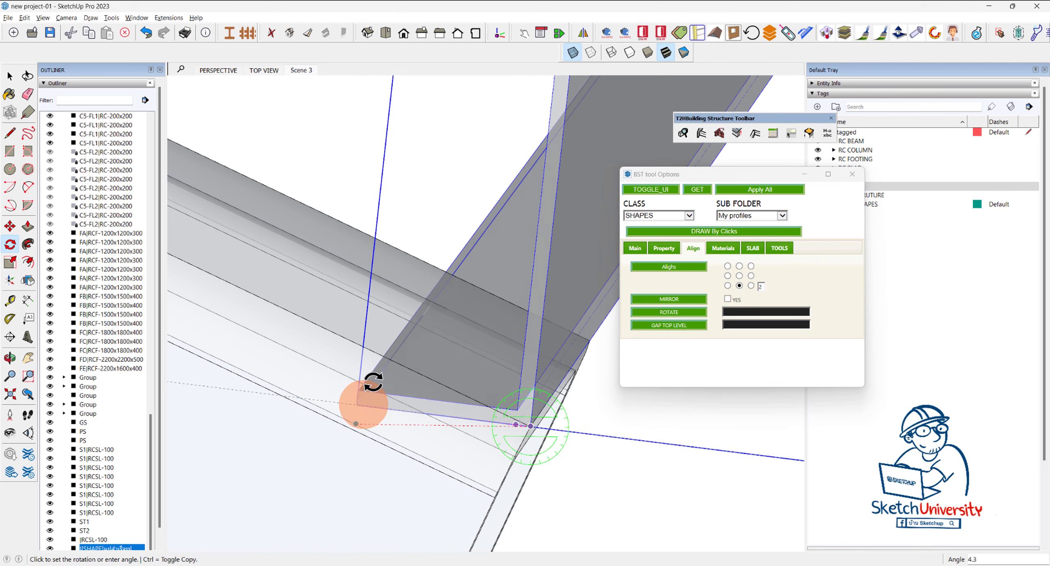
left_click(380, 354)
key("space")
scroll(450, 437, "down", 3)
scroll(451, 436, "down", 2)
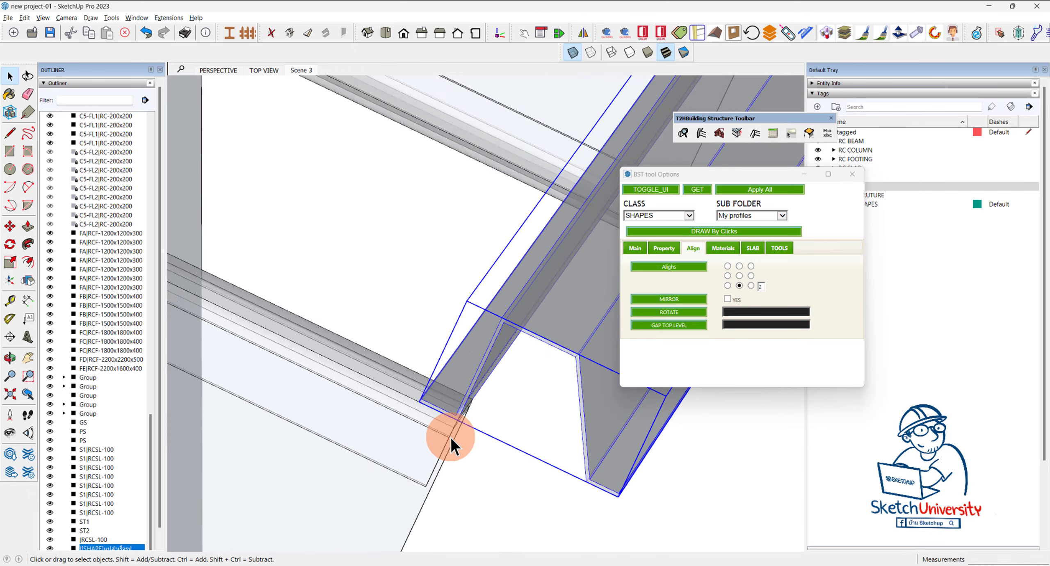
Switch to a standard view and orbit to inspect the whole roof frame and batten end.
left_click(572, 52)
mouse_move(394, 369)
middle_mouse_down()
mouse_move(416, 341)
mouse_move(361, 385)
mouse_move(473, 380)
mouse_move(390, 422)
middle_mouse_up()
scroll(393, 427, "down", 5)
mouse_move(458, 376)
middle_mouse_down()
mouse_move(544, 352)
mouse_move(371, 416)
mouse_move(563, 335)
middle_mouse_up()
scroll(371, 416, "up", 3)
scroll(368, 414, "up", 3)
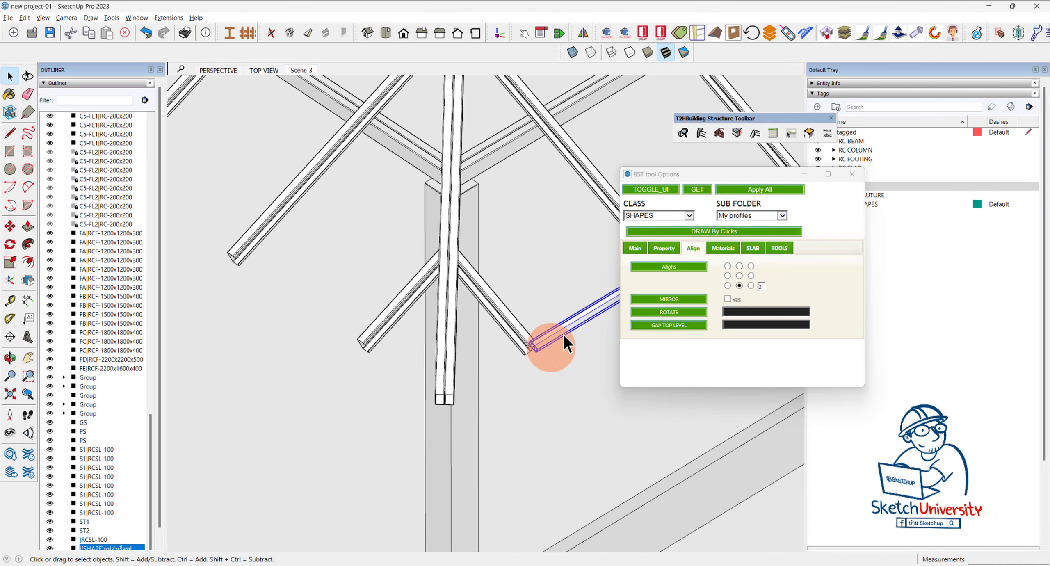
scroll(534, 345, "up", 3)
scroll(535, 344, "up", 3)
mouse_move(484, 351)
middle_mouse_down()
mouse_move(591, 308)
mouse_move(539, 363)
middle_mouse_up()
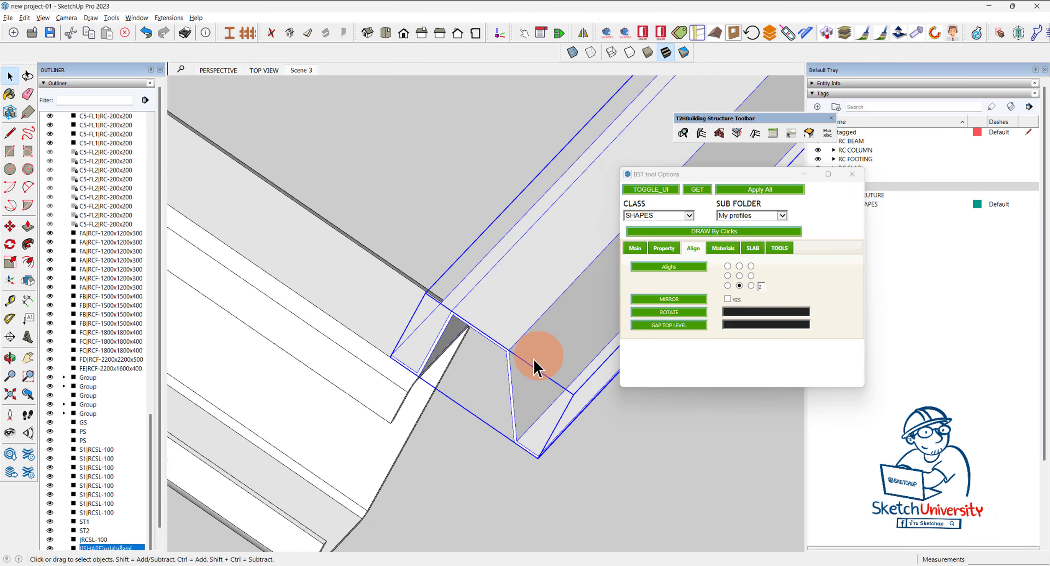
Open the batten group, select its geometry and shift it 0.050 m sideways.
scroll(541, 346, "up", 2)
scroll(543, 344, "down", 3)
triple_click(540, 345)
scroll(436, 357, "down", 3)
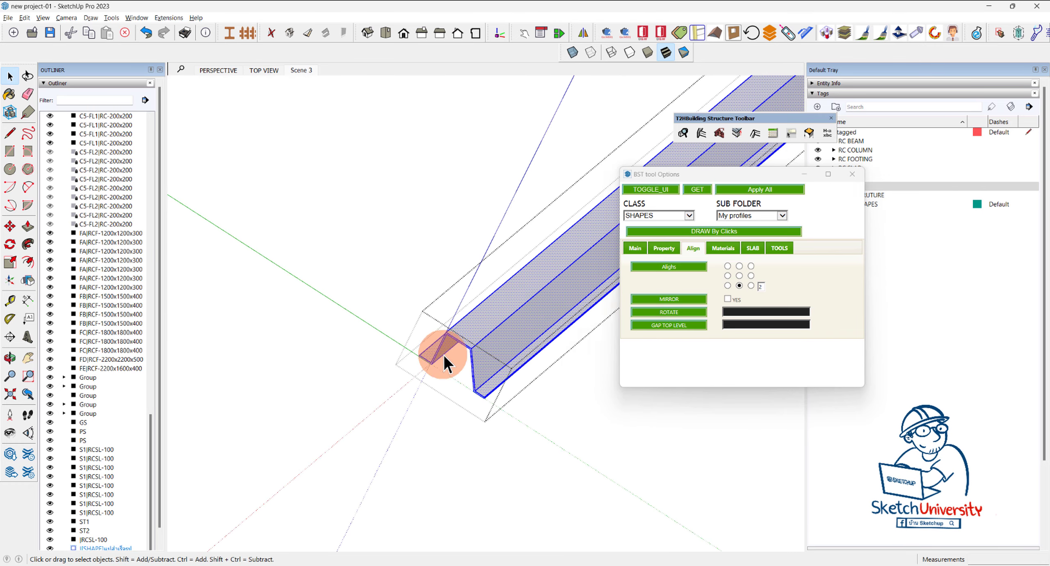
left_click_drag(481, 365, 555, 371)
mouse_move(522, 379)
middle_mouse_down()
mouse_move(501, 328)
mouse_move(475, 347)
middle_mouse_up()
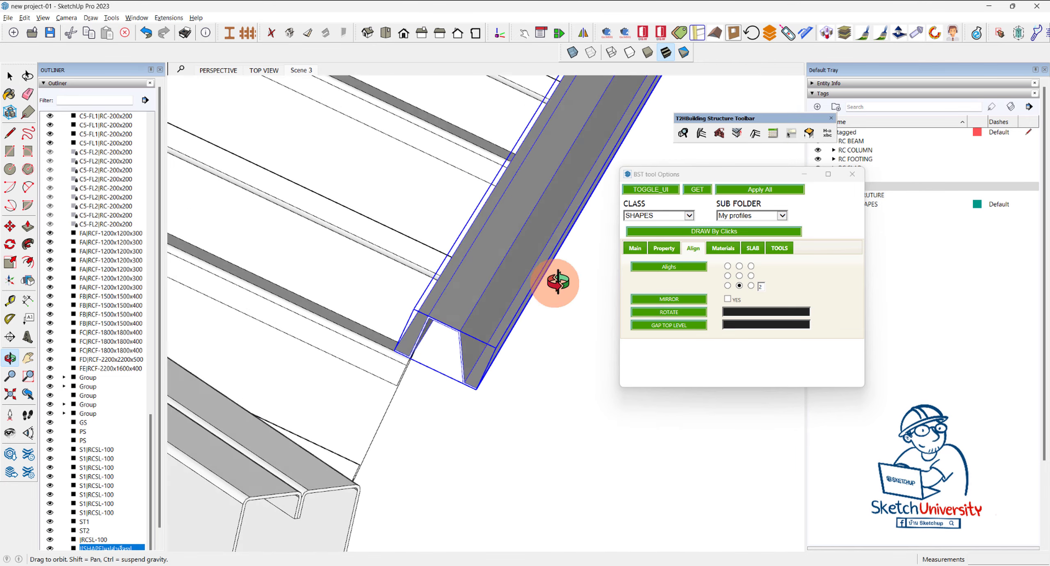
Edit the channel profile group, delete its inner face, then undo the deletion.
double_click(476, 344)
scroll(471, 345, "up", 3)
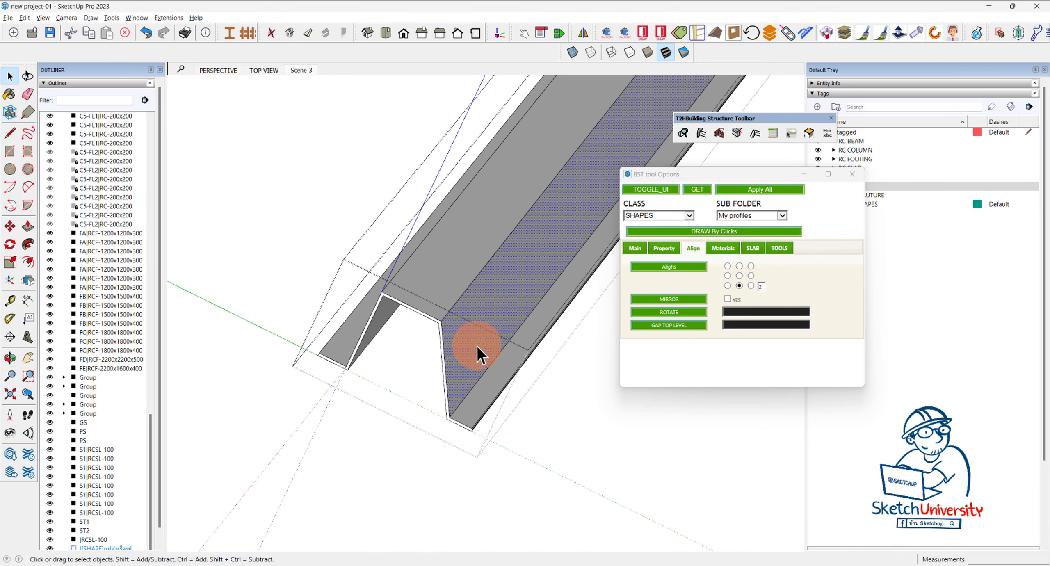
left_click(462, 350)
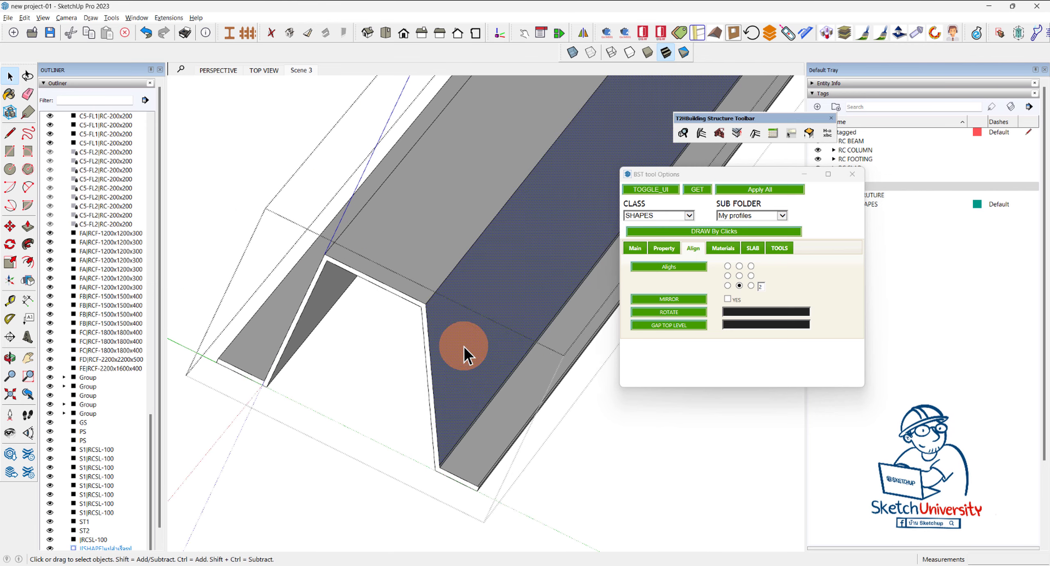
key("Delete")
key("ctrl+z")
Zoom and orbit out to view the whole roof truss and building.
scroll(463, 348, "down", 2)
scroll(423, 353, "down", 3)
scroll(429, 355, "down", 3)
scroll(441, 344, "down", 5)
mouse_move(441, 347)
middle_mouse_down()
mouse_move(382, 422)
mouse_move(499, 312)
middle_mouse_up()
scroll(420, 388, "down", 2)
scroll(420, 388, "up", 3)
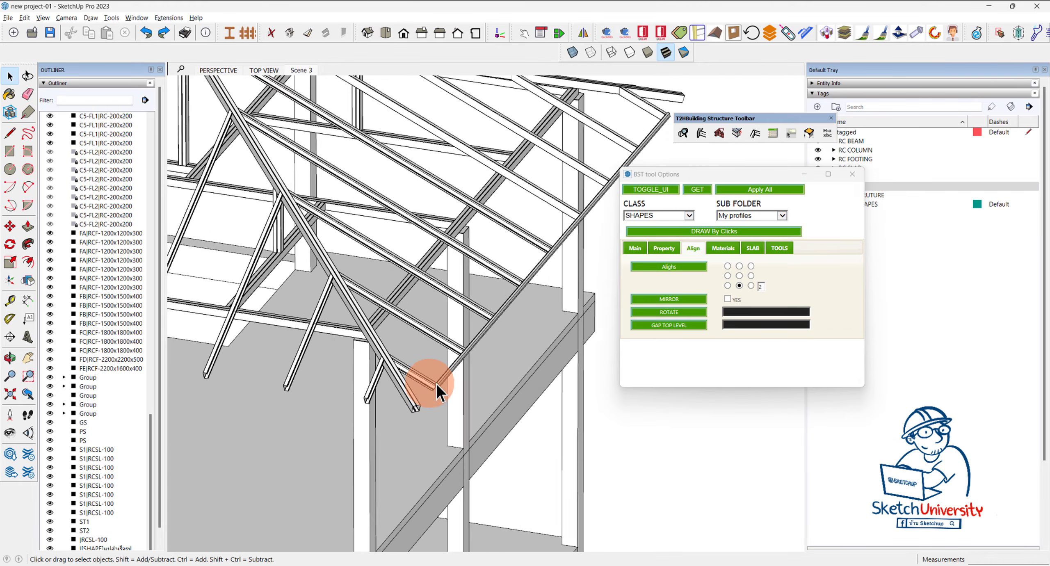
scroll(436, 383, "up", 4)
key("z")
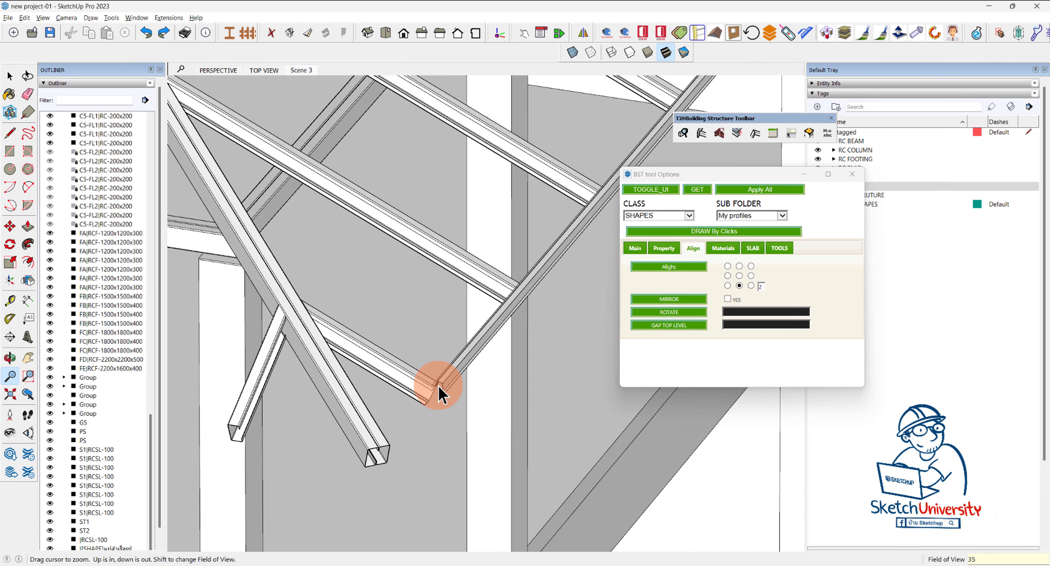
key("shift+z")
key("space")
scroll(504, 319, "up", 2)
scroll(439, 294, "up", 3)
scroll(435, 307, "up", 3)
scroll(430, 328, "up", 2)
scroll(432, 330, "up", 2)
Select the eave channel batten, then bring up the installation guide PDF in Chrome.
left_click(431, 332)
mouse_move(432, 332)
middle_mouse_down()
mouse_move(563, 253)
mouse_move(500, 269)
mouse_move(440, 304)
middle_mouse_up()
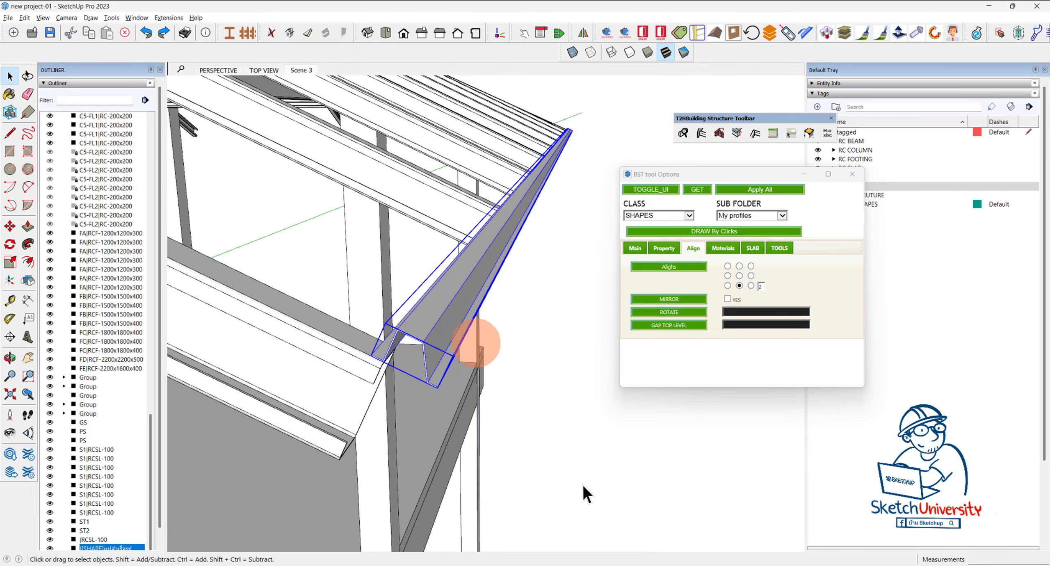
left_click(492, 533)
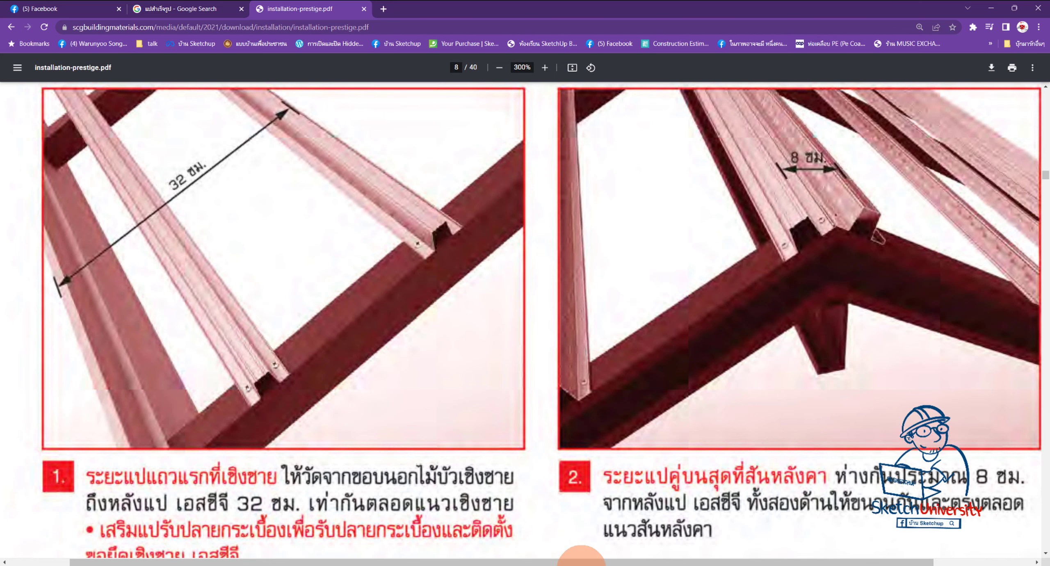
Return from the PDF to the SketchUp file holding the batten profile.
left_click(682, 512)
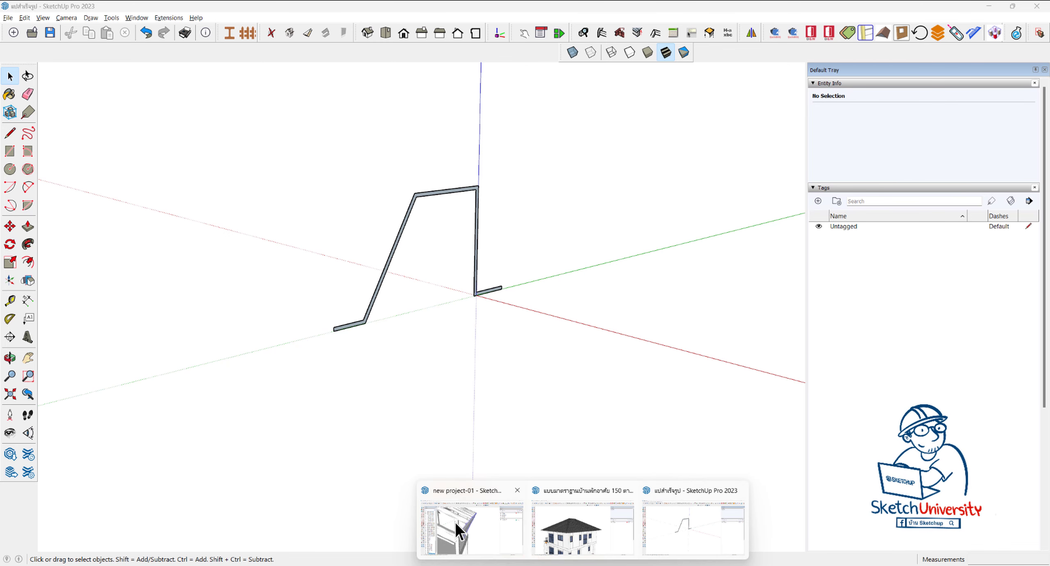
Switch back to the new project-01 model and zoom in on the eave batten.
left_click(457, 525)
scroll(381, 363, "up", 2)
scroll(381, 363, "up", 2)
scroll(380, 363, "up", 2)
scroll(380, 362, "down", 2)
scroll(387, 362, "up", 1)
scroll(387, 362, "up", 1)
scroll(387, 362, "up", 1)
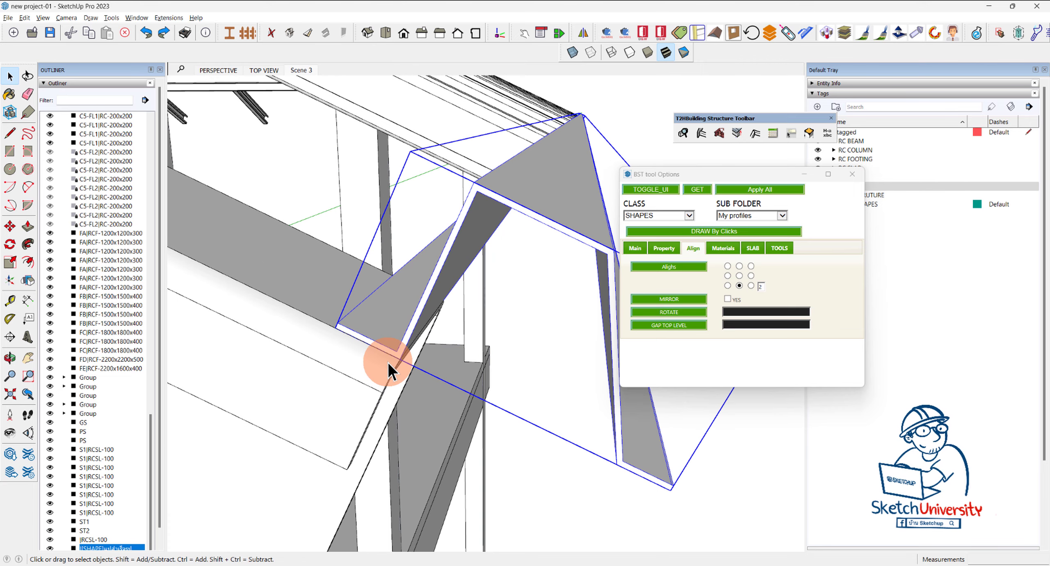
scroll(387, 361, "up", 1)
Move the eave batten a distance of 32 into position across the rafters.
key("m")
left_click(375, 352)
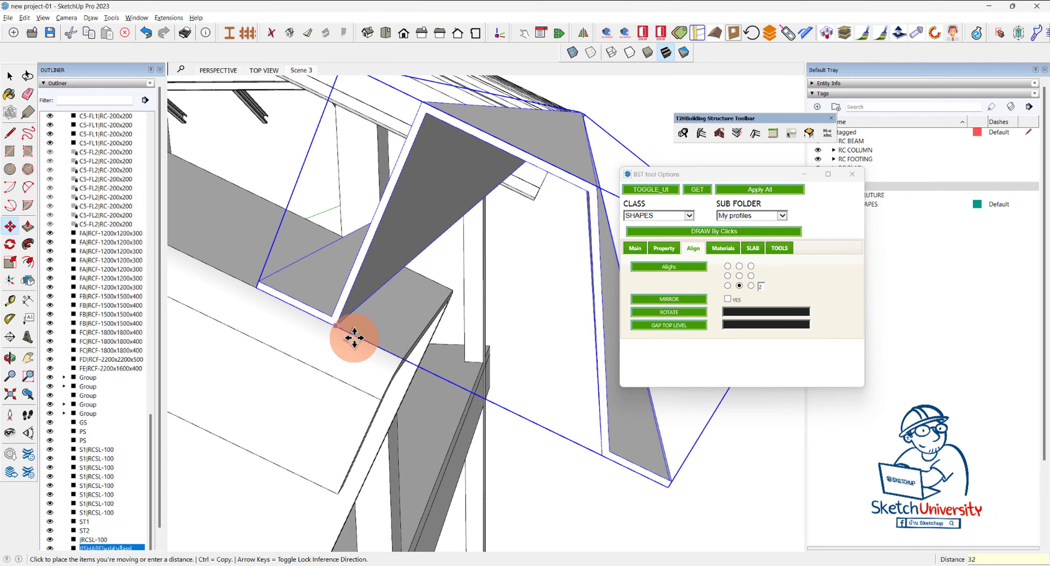
left_click(354, 337)
key("space")
mouse_move(459, 367)
middle_mouse_down()
mouse_move(479, 378)
mouse_move(418, 382)
mouse_move(370, 464)
mouse_move(462, 399)
mouse_move(378, 415)
mouse_move(424, 393)
middle_mouse_up()
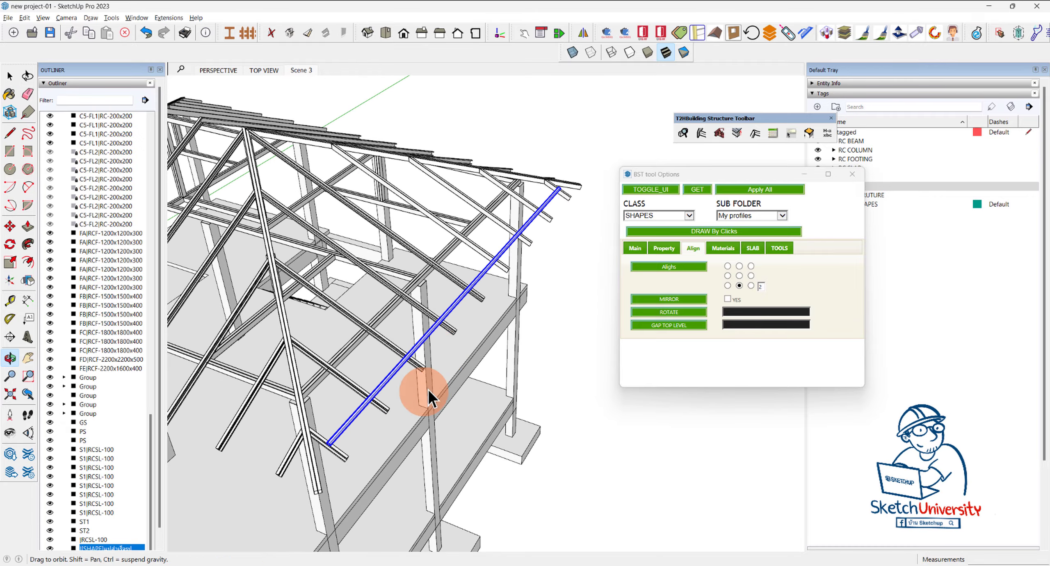
Orbit and zoom out to a high view of the whole house.
scroll(429, 322, "up", 2)
scroll(437, 320, "up", 3)
mouse_move(437, 320)
middle_mouse_down()
mouse_move(515, 356)
mouse_move(322, 228)
mouse_move(317, 242)
mouse_move(376, 182)
mouse_move(398, 187)
middle_mouse_up()
scroll(528, 375, "down", 3)
scroll(537, 377, "down", 2)
scroll(403, 283, "down", 3)
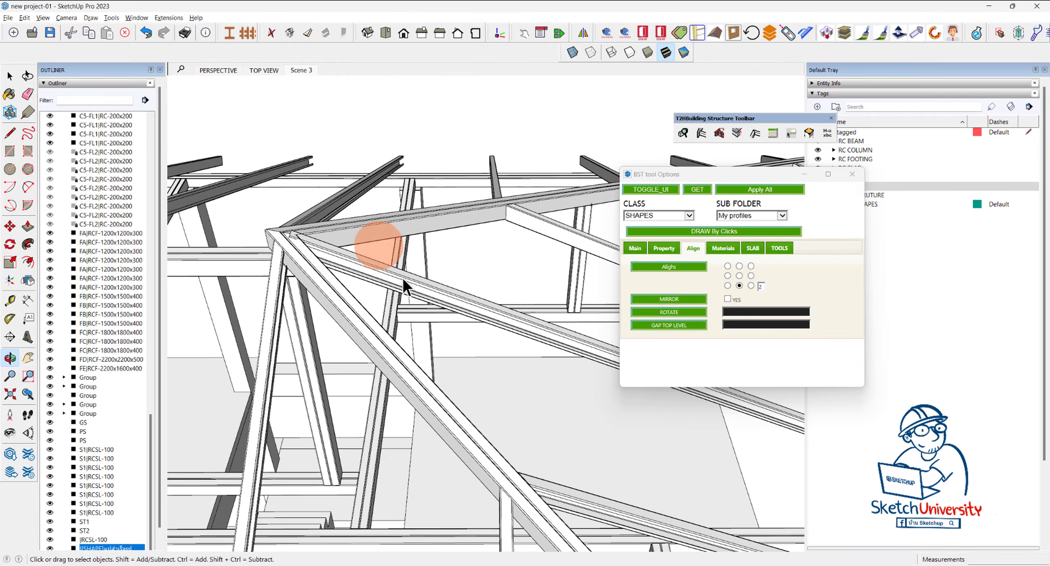
scroll(406, 272, "down", 2)
mouse_move(405, 274)
middle_mouse_down()
mouse_move(270, 348)
mouse_move(520, 282)
mouse_move(553, 202)
mouse_move(492, 207)
mouse_move(327, 283)
middle_mouse_up()
scroll(295, 292, "up", 2)
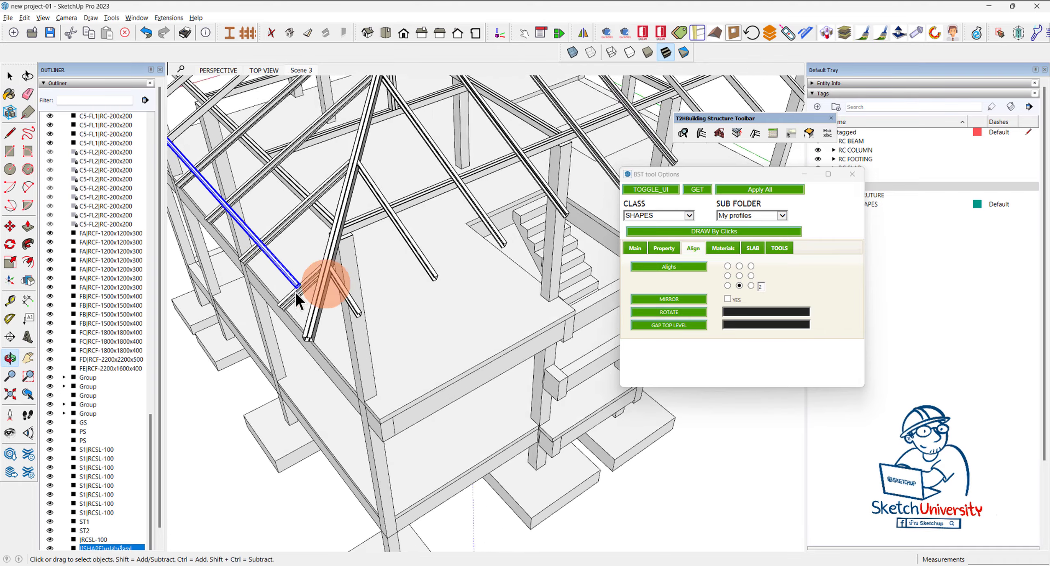
scroll(303, 284, "up", 3)
scroll(305, 284, "up", 3)
scroll(305, 284, "down", 2)
scroll(312, 283, "down", 3)
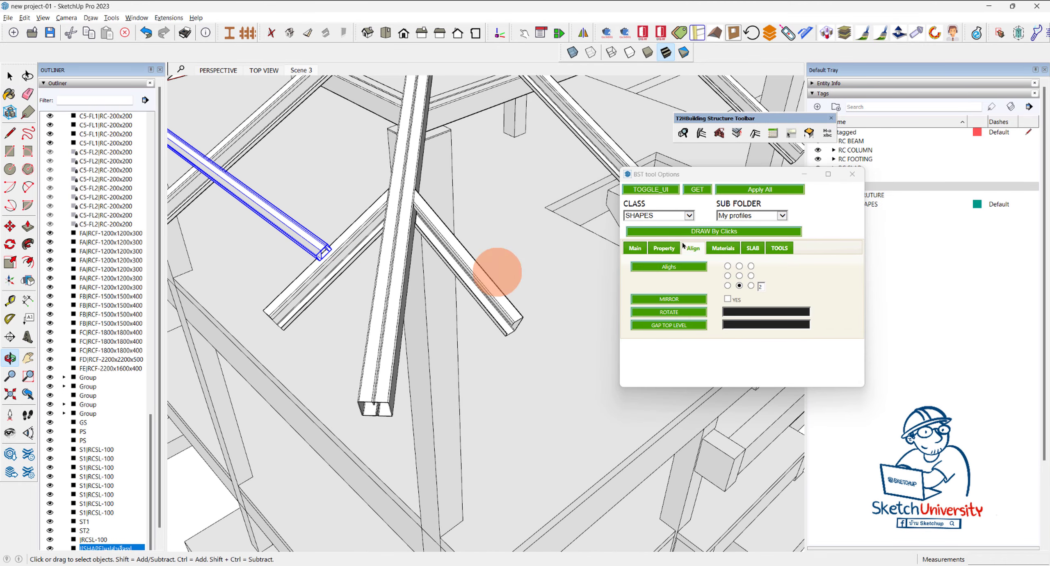
Select then clear the eave batten, orbiting around the framed building.
left_click(308, 249)
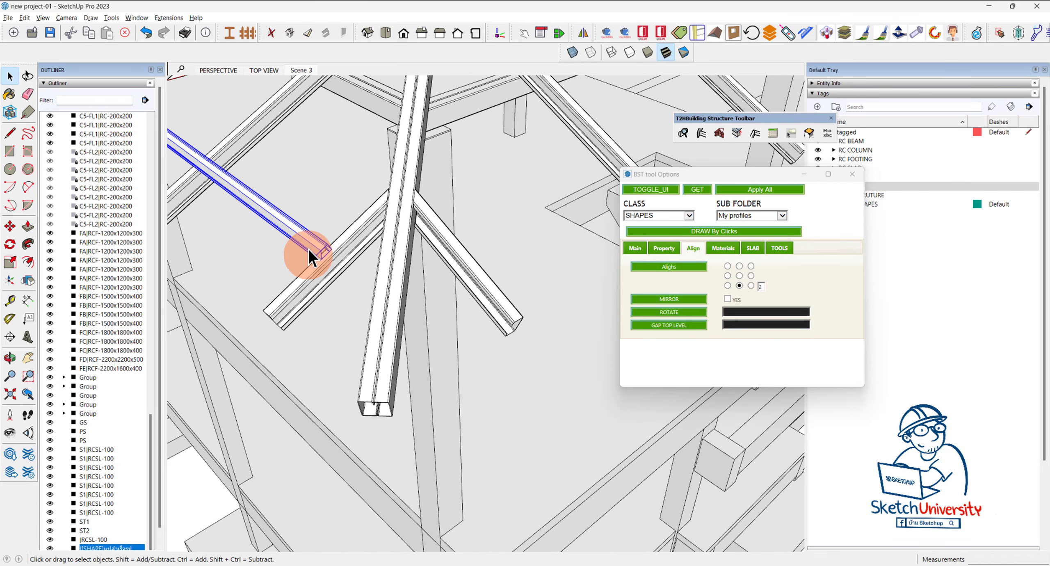
left_click(286, 340)
scroll(285, 340, "down", 5)
scroll(361, 311, "up", 2)
scroll(361, 312, "down", 2)
scroll(371, 196, "up", 4)
scroll(353, 206, "up", 2)
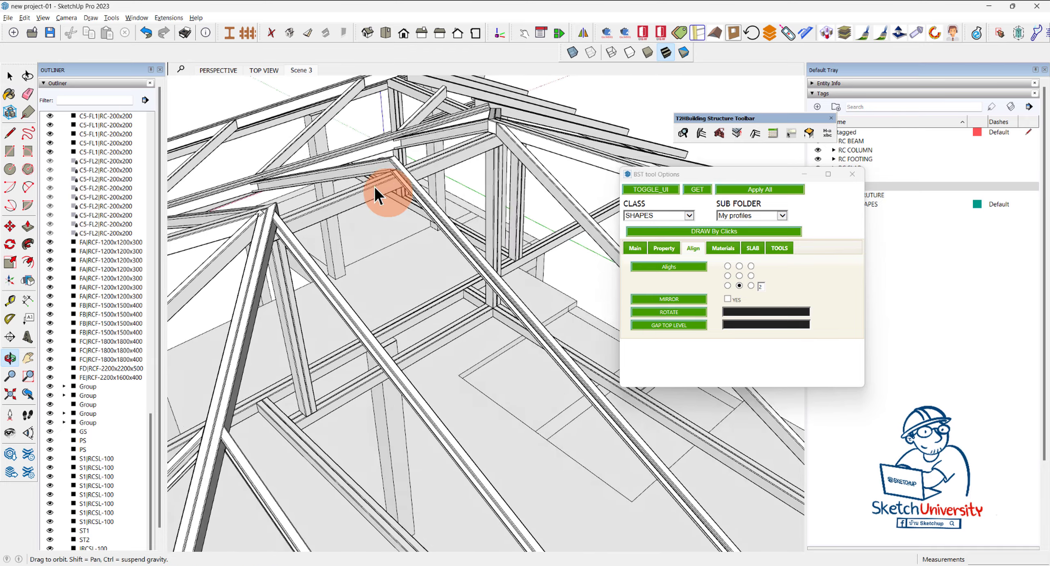
scroll(375, 188, "down", 6)
mouse_move(387, 304)
middle_mouse_down()
mouse_move(384, 246)
mouse_move(386, 267)
middle_mouse_up()
scroll(449, 348, "up", 4)
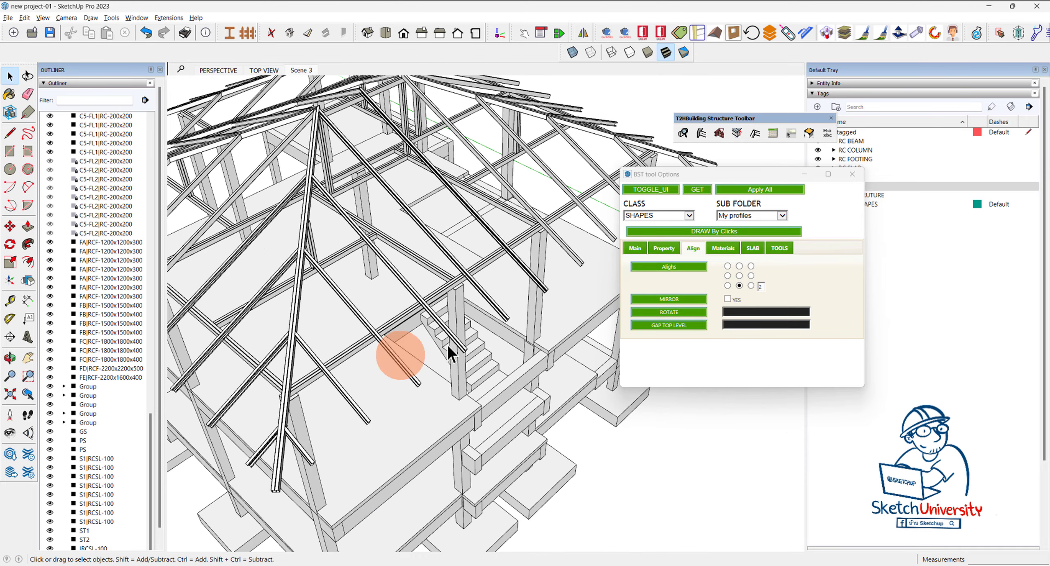
Draw a new steel channel member, about 7.640 m long, from the channel end.
left_click(706, 231)
scroll(367, 422, "up", 3)
scroll(368, 422, "up", 2)
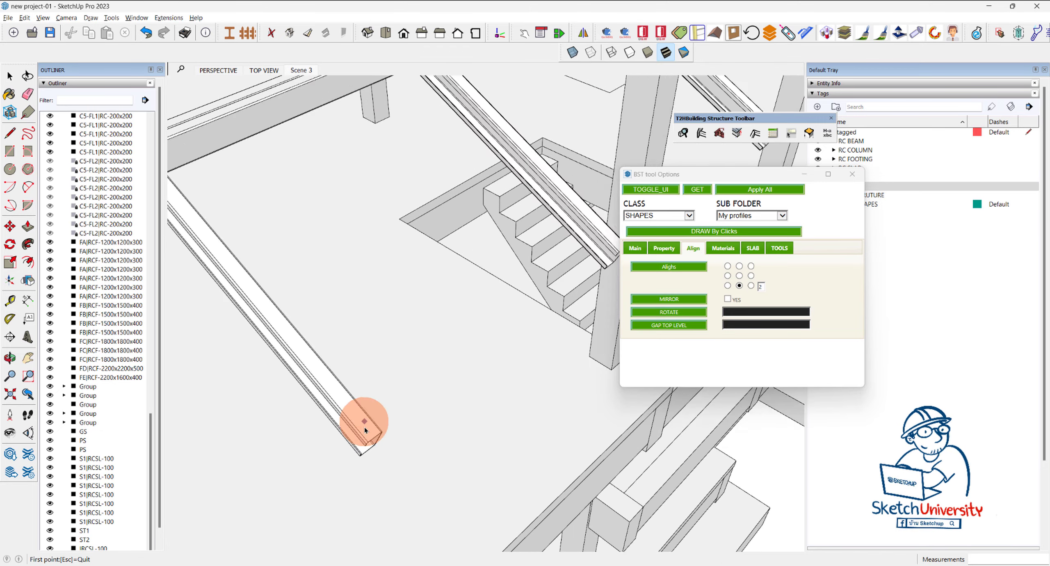
scroll(365, 422, "up", 2)
scroll(365, 421, "up", 2)
scroll(365, 410, "up", 1)
scroll(365, 409, "up", 1)
left_click(352, 434)
scroll(293, 422, "down", 2)
scroll(294, 434, "down", 2)
scroll(294, 435, "down", 3)
scroll(488, 326, "up", 4)
left_click(598, 281)
Orbit and zoom in to inspect the new member's corner junction.
scroll(598, 281, "down", 3)
scroll(305, 434, "down", 1)
scroll(246, 452, "up", 3)
scroll(245, 467, "up", 3)
mouse_move(245, 468)
middle_mouse_down()
mouse_move(284, 414)
mouse_move(283, 479)
mouse_move(276, 458)
mouse_move(402, 396)
mouse_move(410, 371)
mouse_move(436, 366)
middle_mouse_up()
scroll(422, 368, "up", 2)
Move the new channel batten by its corner onto the rafter, with X-ray view on.
scroll(414, 384, "up", 2)
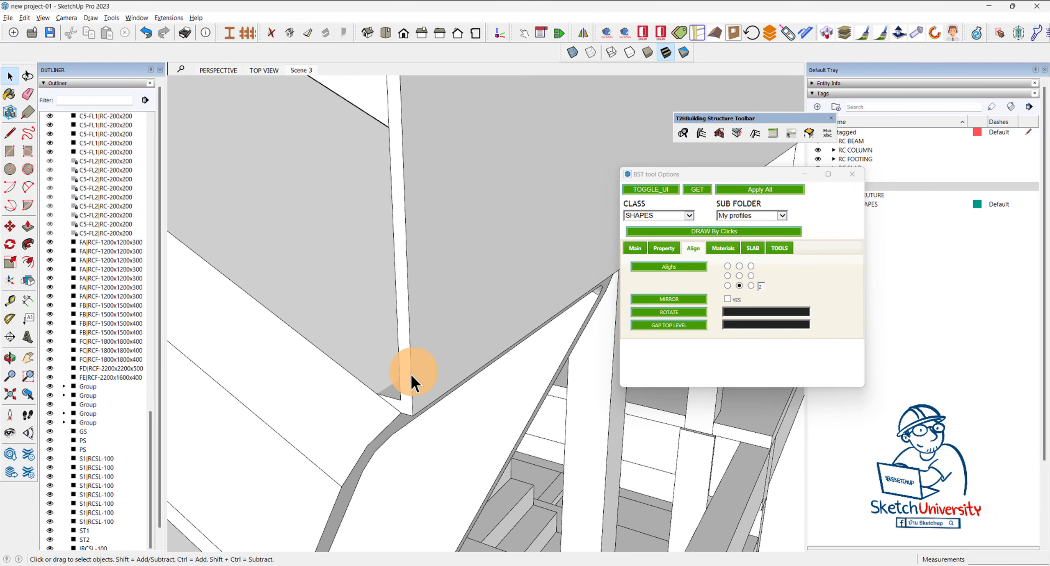
left_click(413, 381)
key("m")
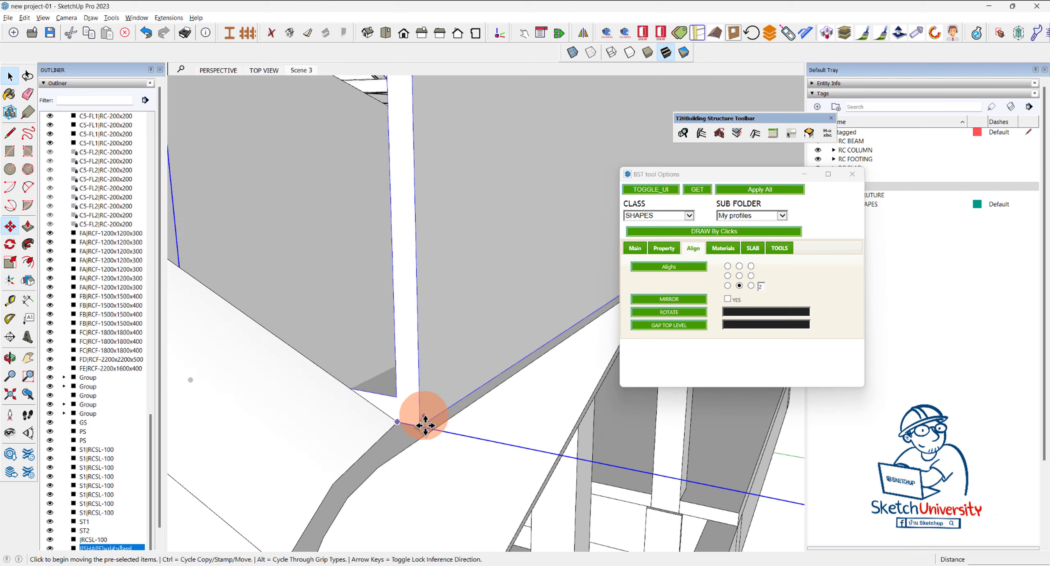
left_click(423, 428)
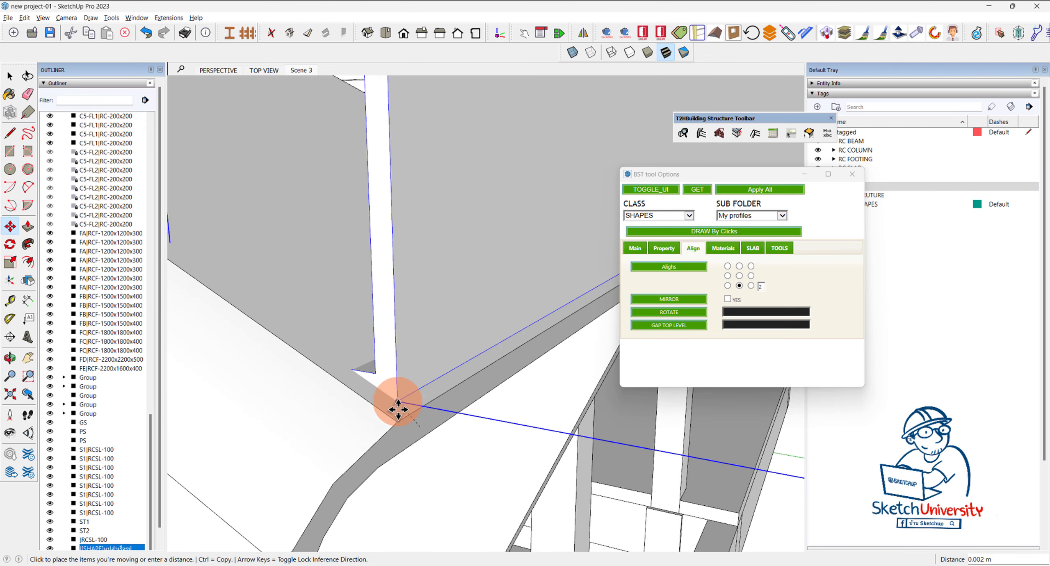
scroll(398, 420, "down", 5)
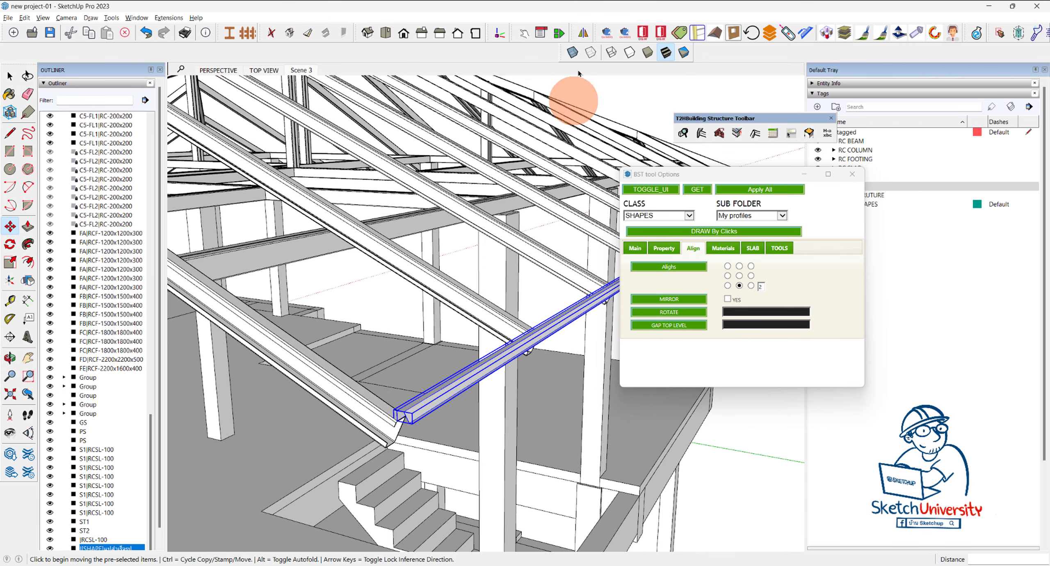
left_click(573, 52)
scroll(396, 421, "up", 3)
scroll(403, 412, "up", 2)
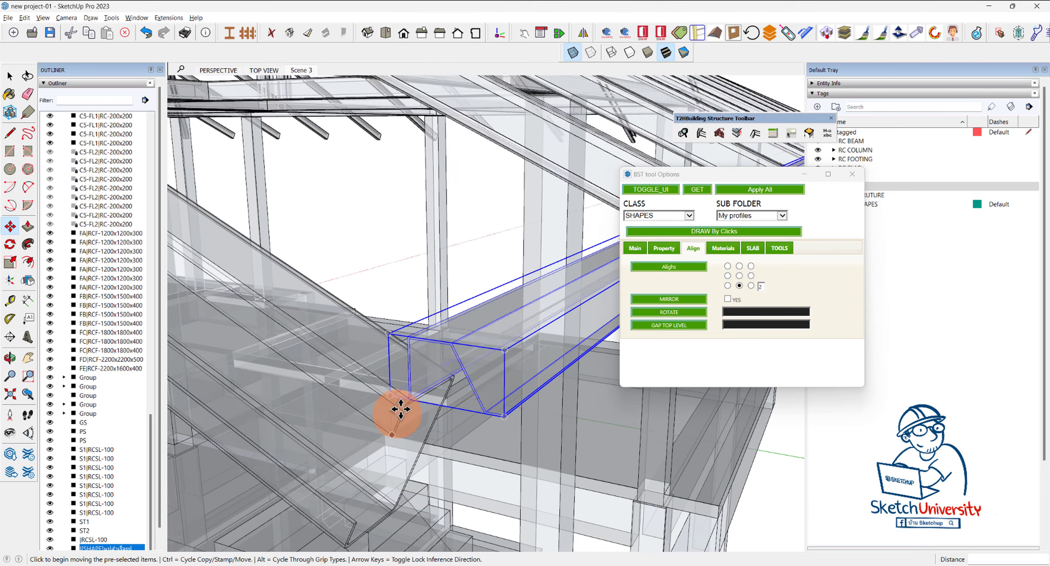
scroll(401, 404, "up", 2)
scroll(402, 404, "up", 2)
Rotate the batten about its end corner so it lies along the roof slope.
key("q")
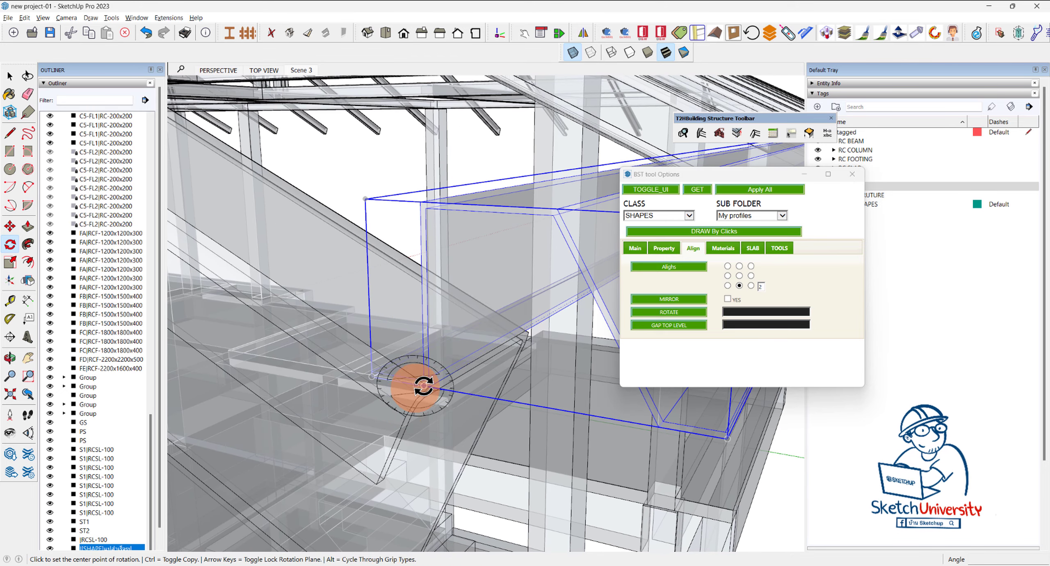
scroll(426, 381, "up", 2)
scroll(435, 388, "up", 2)
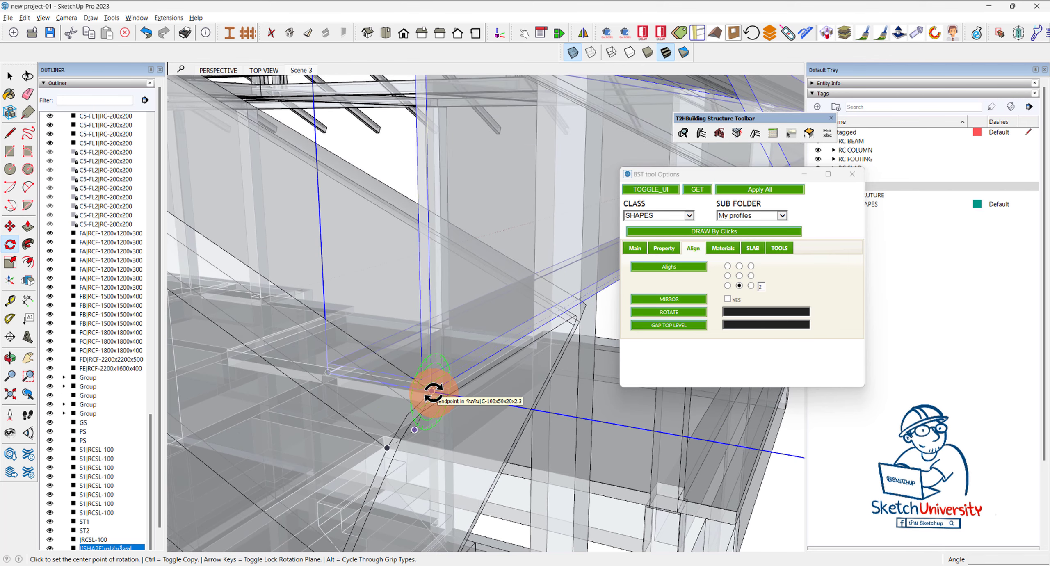
left_click(433, 393)
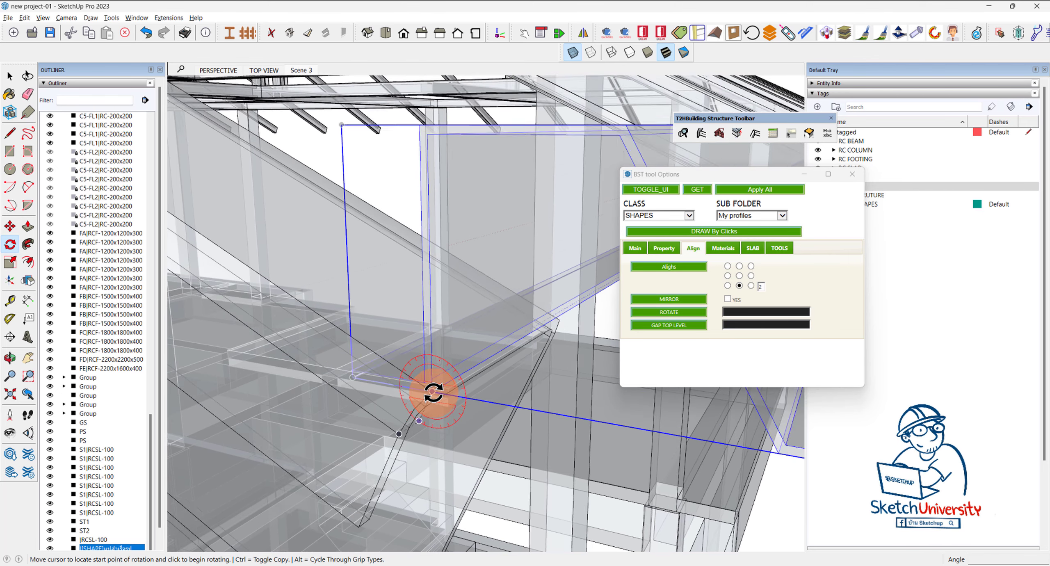
left_click(366, 380)
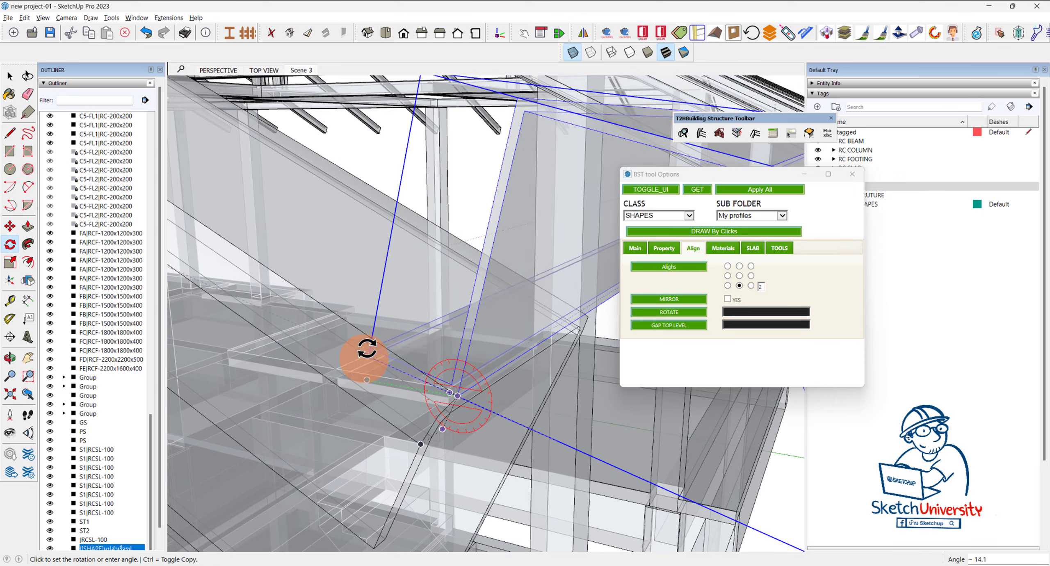
left_click(369, 338)
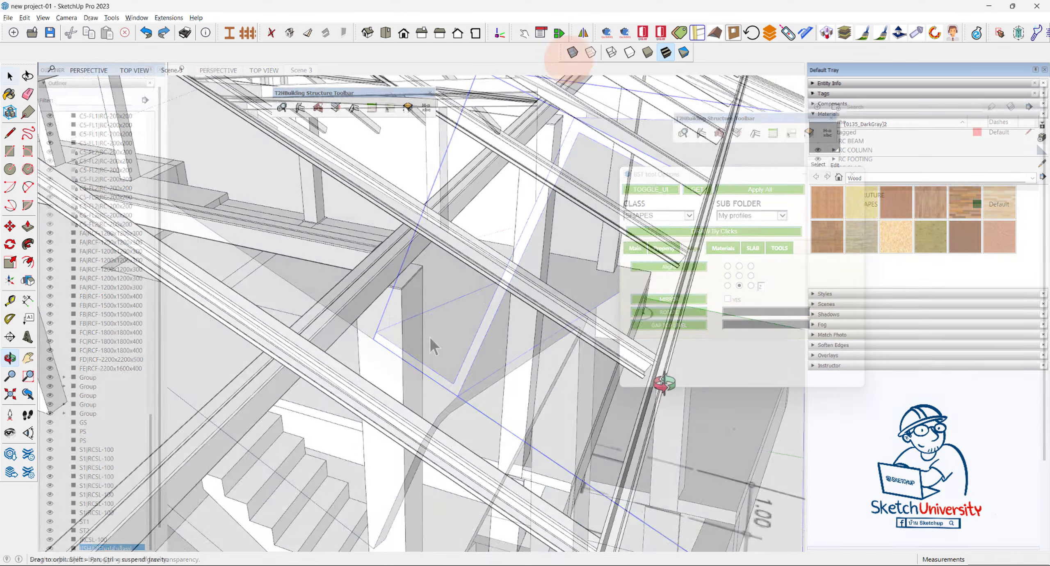
scroll(660, 383, "up", 2)
scroll(649, 386, "up", 2)
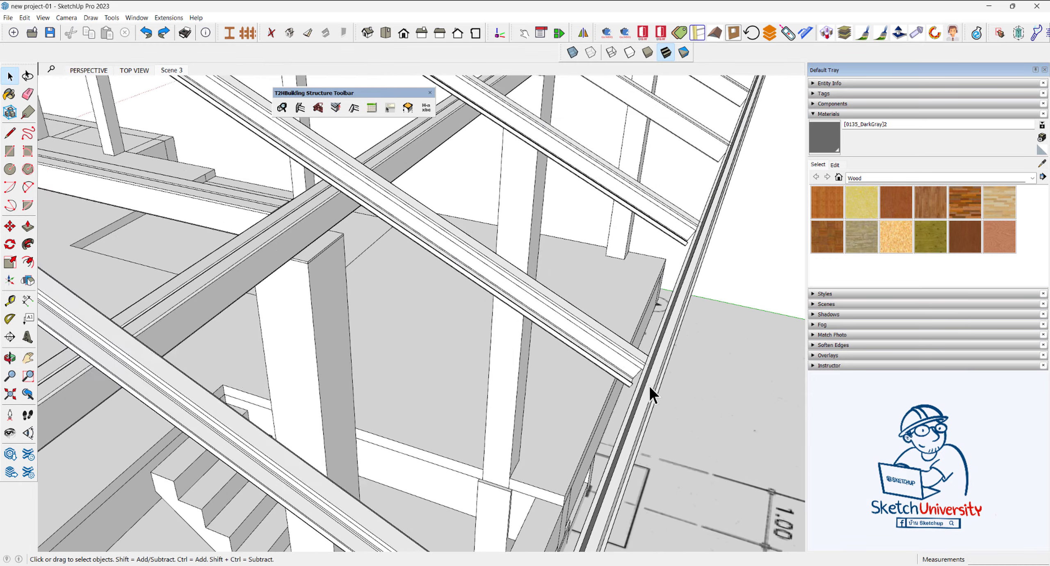
scroll(649, 385, "up", 3)
scroll(664, 377, "up", 2)
scroll(656, 359, "up", 2)
scroll(636, 337, "down", 4)
key("space")
left_click(645, 329)
scroll(641, 328, "up", 2)
mouse_move(642, 328)
middle_mouse_down()
mouse_move(654, 283)
mouse_move(658, 293)
middle_mouse_up()
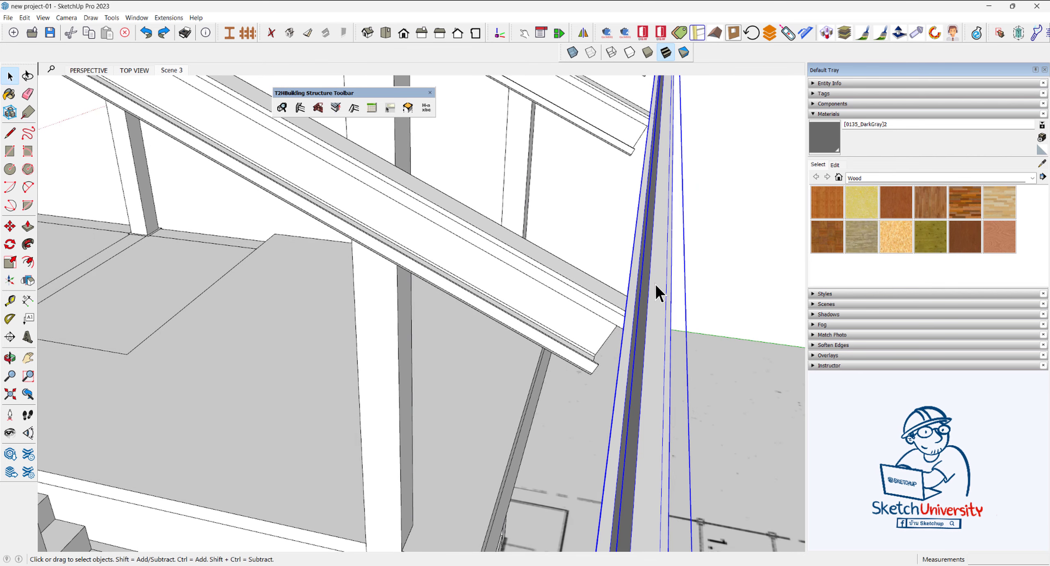
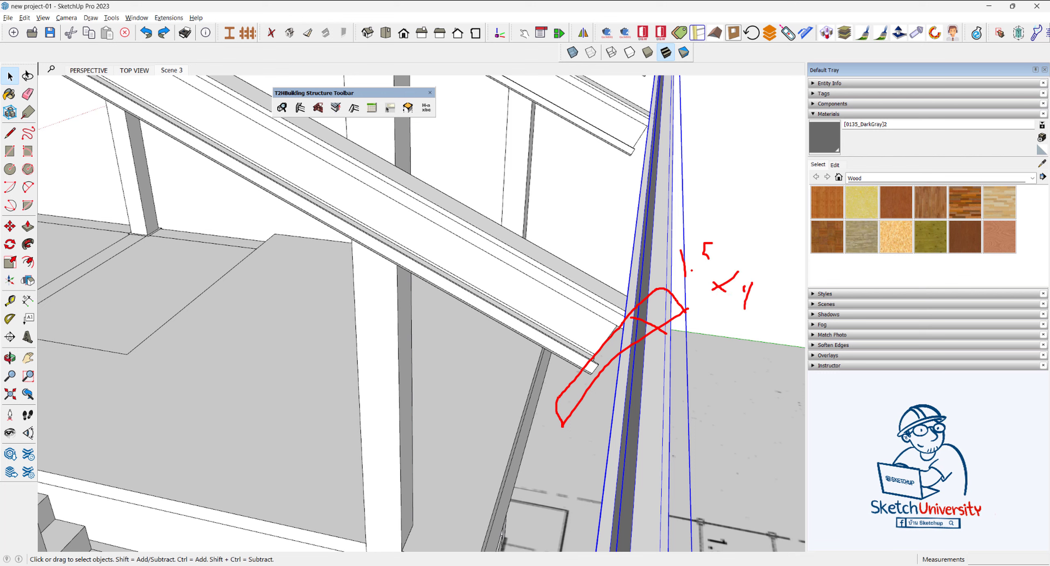
Zoom in on the junction of the C-channel purlin and the hip rafter.
left_click_drag(887, 261, 521, 169)
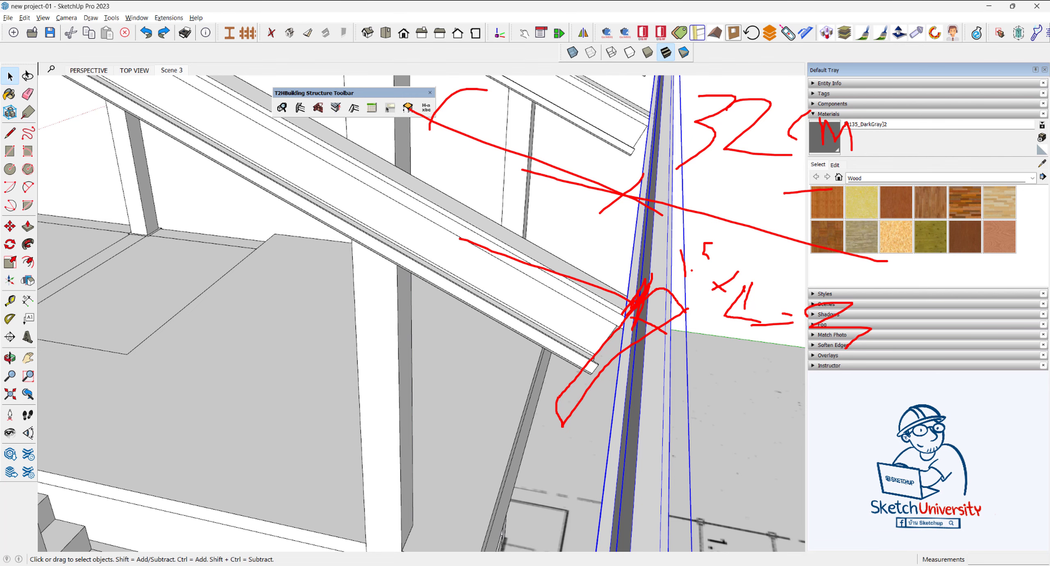
scroll(625, 310, "up", 2)
scroll(619, 310, "up", 1)
Copy the C-channel purlin with Move and place the copy against the hip rafter.
key("m")
left_click(608, 303)
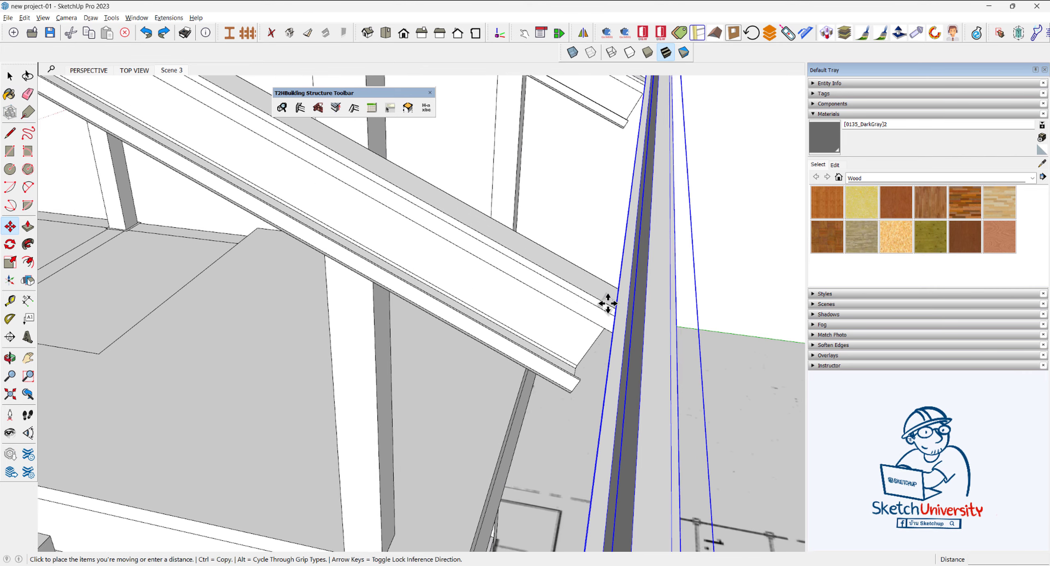
middle_click_drag(604, 300, 574, 289)
key("ctrl")
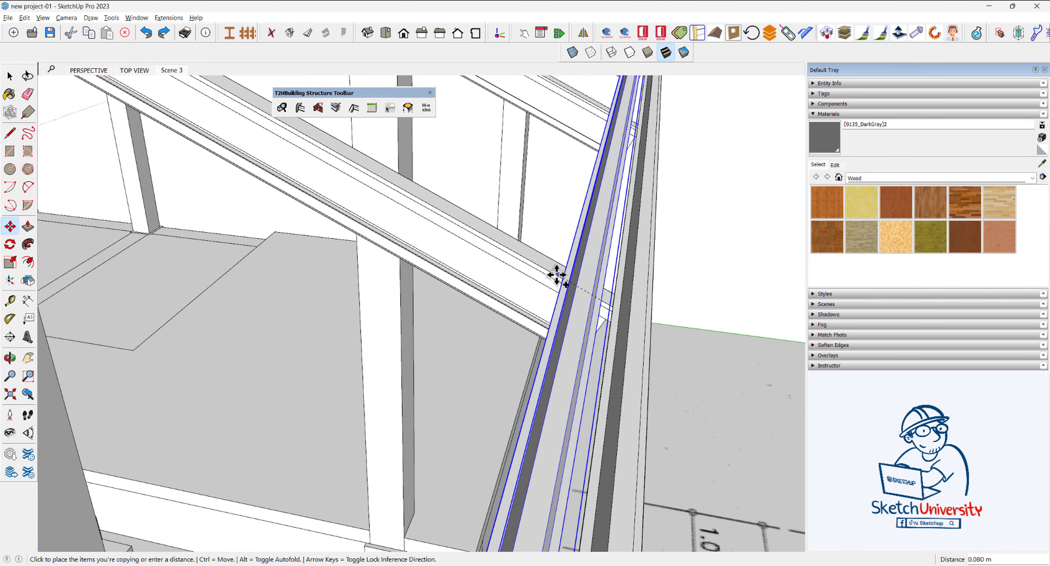
scroll(558, 276, "up", 2)
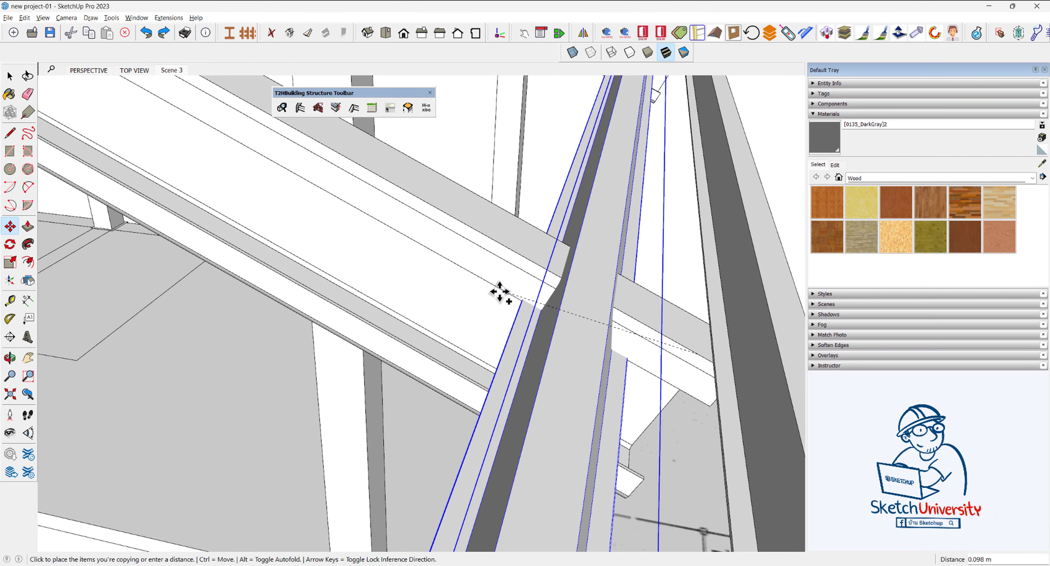
scroll(490, 240, "down", 1)
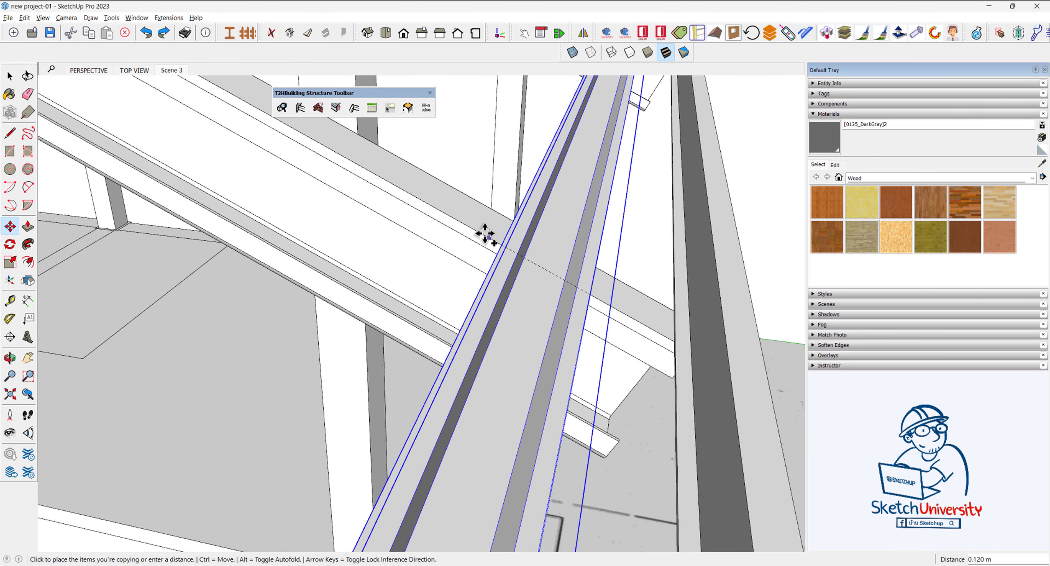
mouse_move(484, 234)
middle_mouse_down()
mouse_move(526, 253)
mouse_move(459, 225)
middle_mouse_up()
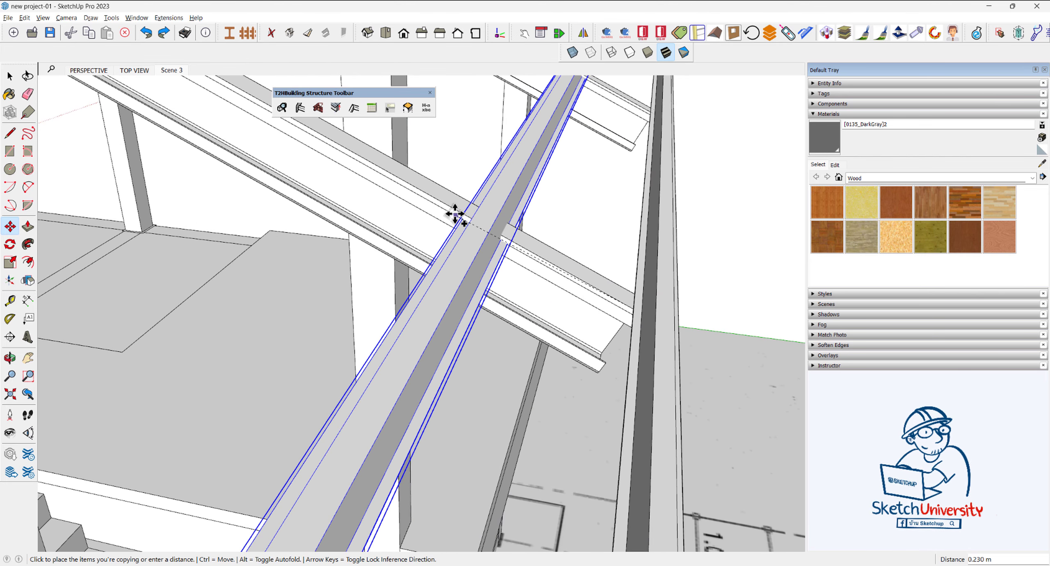
scroll(455, 210, "up", 1)
scroll(461, 213, "up", 1)
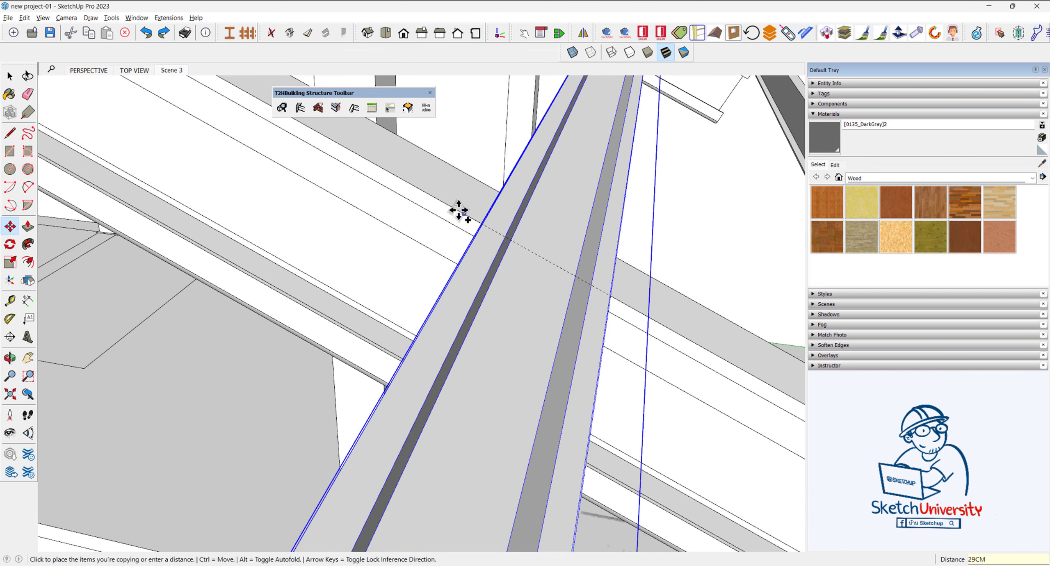
scroll(460, 211, "down", 1)
left_click(461, 212)
scroll(580, 345, "down", 3)
mouse_move(591, 349)
middle_mouse_down()
mouse_move(461, 326)
mouse_move(472, 331)
middle_mouse_up()
scroll(457, 339, "up", 2)
key("space")
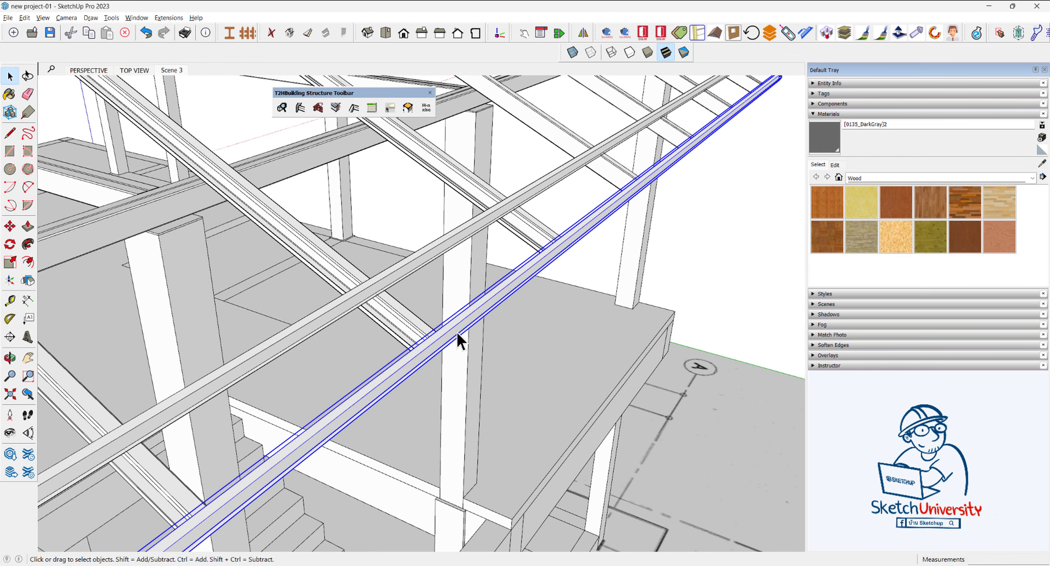
scroll(563, 361, "down", 3)
mouse_move(562, 361)
middle_mouse_down()
mouse_move(485, 375)
mouse_move(553, 398)
mouse_move(593, 375)
mouse_move(579, 397)
middle_mouse_up()
scroll(553, 398, "up", 3)
scroll(559, 395, "up", 1)
Copy a purlin 32 cm along the roof slope.
left_click(557, 396)
scroll(557, 395, "up", 2)
scroll(553, 395, "up", 2)
scroll(579, 397, "up", 1)
scroll(578, 397, "up", 1)
key("m")
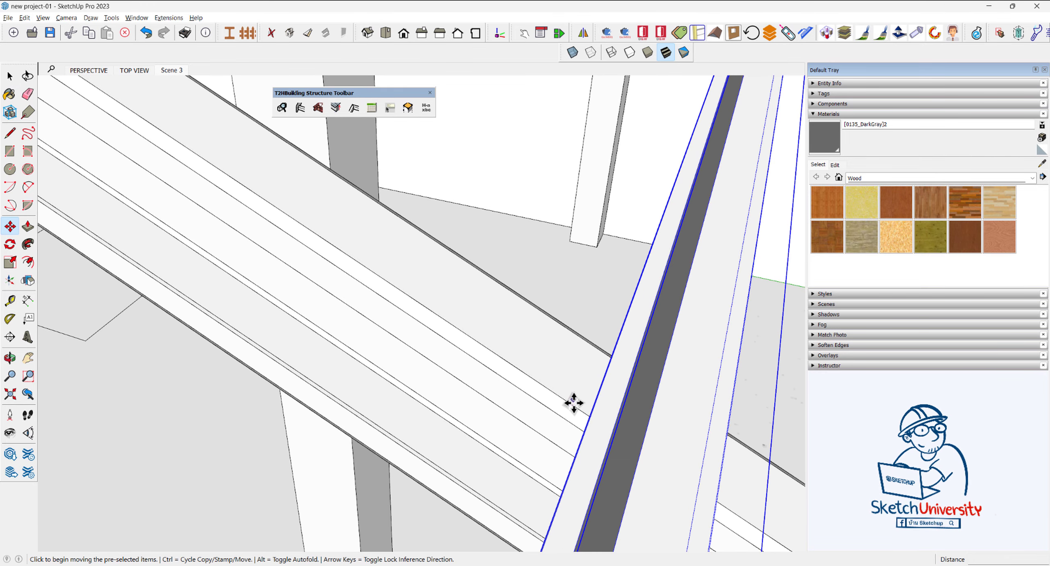
left_click(574, 404)
key("ctrl")
scroll(573, 403, "down", 2)
scroll(554, 380, "down", 2)
scroll(544, 375, "down", 1)
scroll(531, 374, "down", 1)
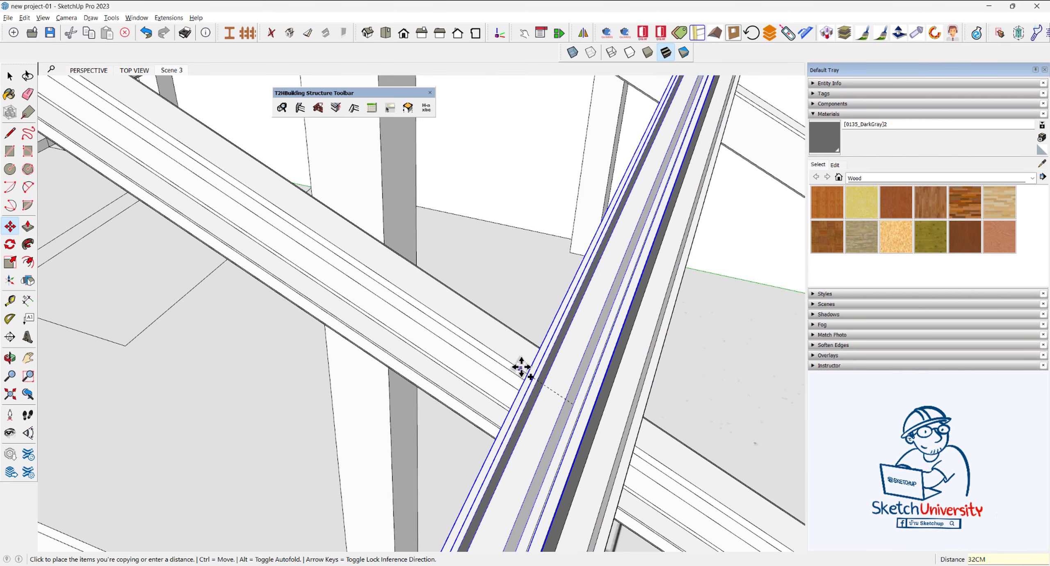
key("Return")
scroll(521, 367, "down", 3)
scroll(605, 476, "down", 3)
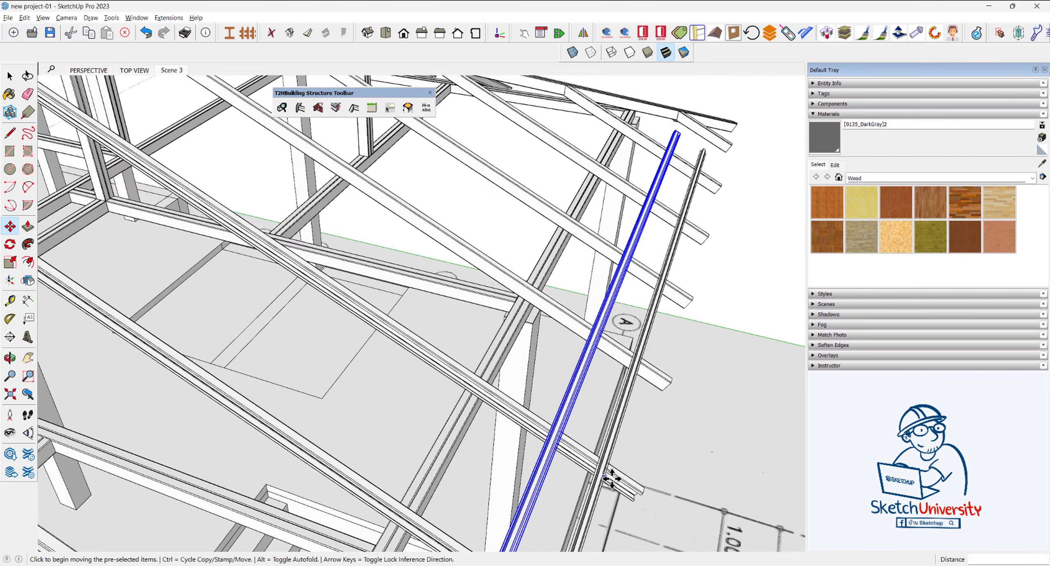
scroll(583, 452, "down", 3)
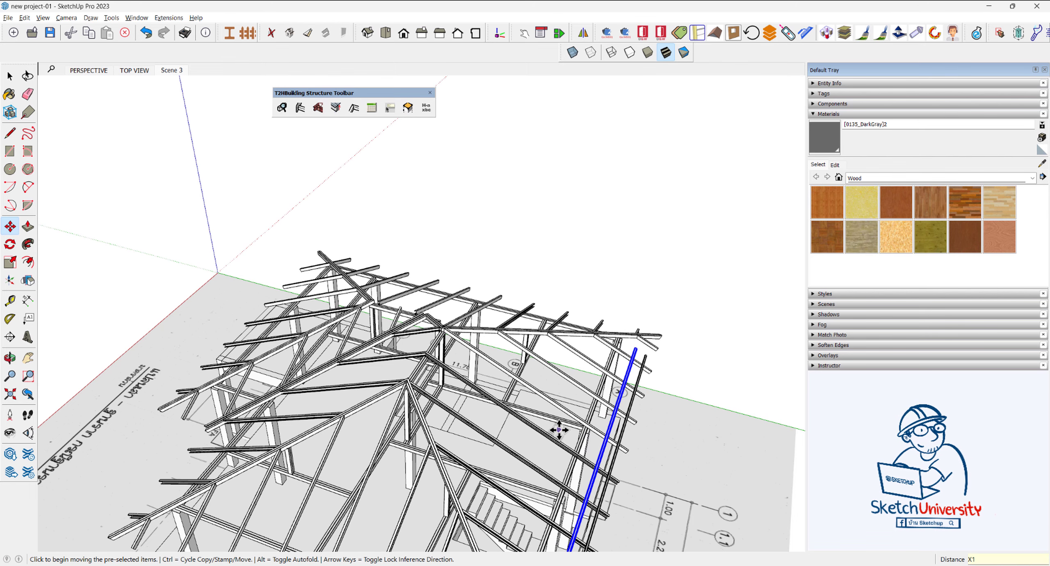
Repeat the 32 cm purlin copy as an array, raising the count until the slope is covered.
type("1")
key("Return")
scroll(537, 414, "up", 2)
scroll(482, 410, "up", 3)
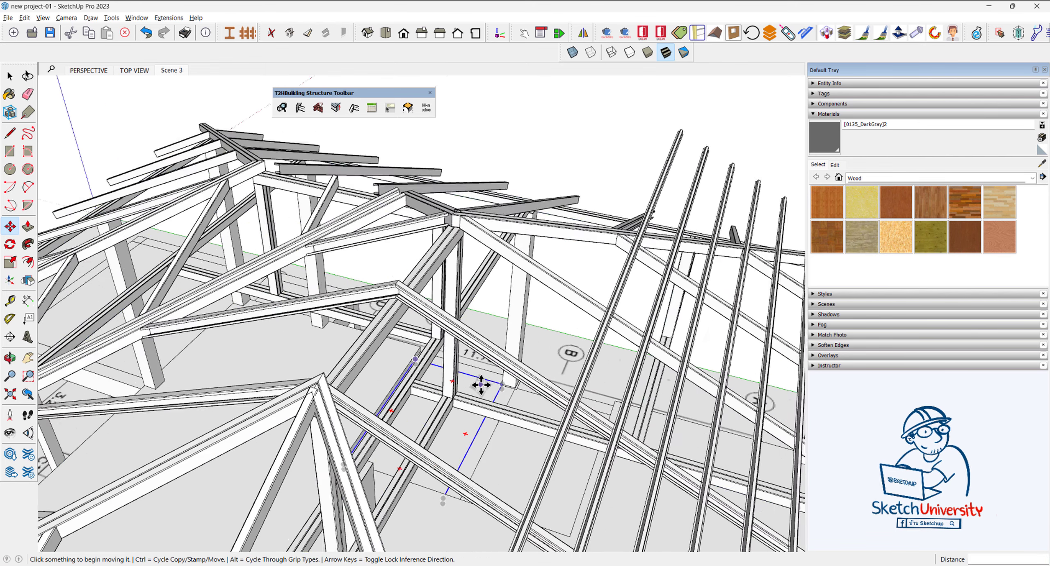
scroll(481, 385, "up", 2)
key("Return")
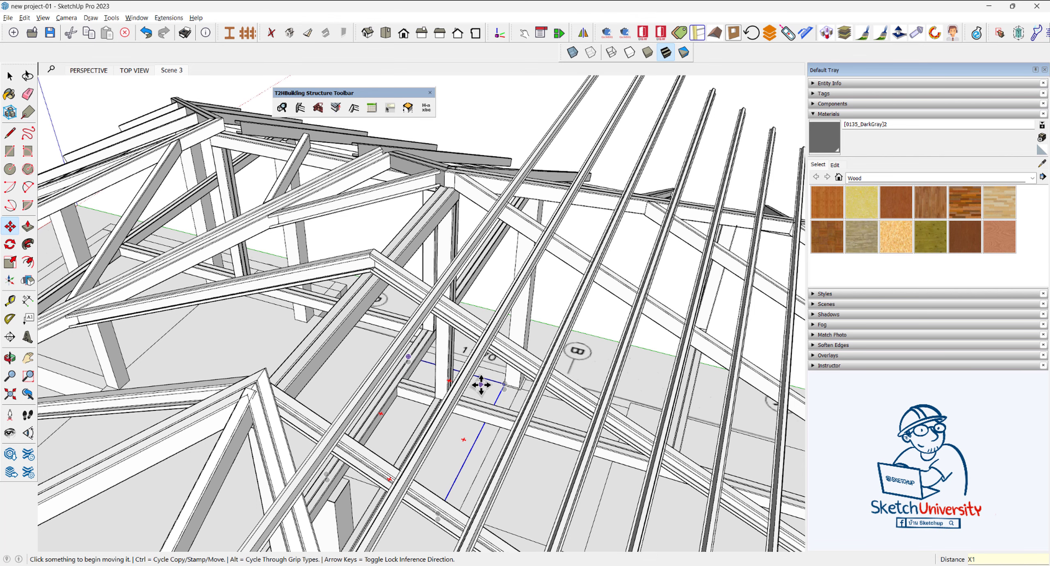
type("5")
key("Return")
key("space")
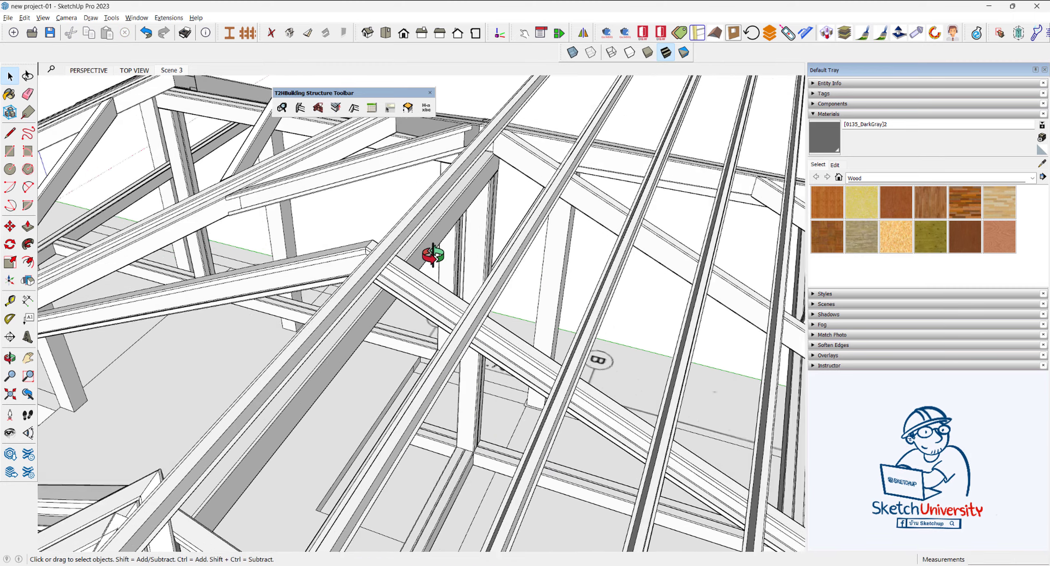
Orbit and zoom out to view the whole house with its roof frame.
middle_click_drag(366, 285, 515, 258)
scroll(347, 272, "up", 3)
scroll(348, 272, "up", 3)
middle_click_drag(347, 272, 343, 261)
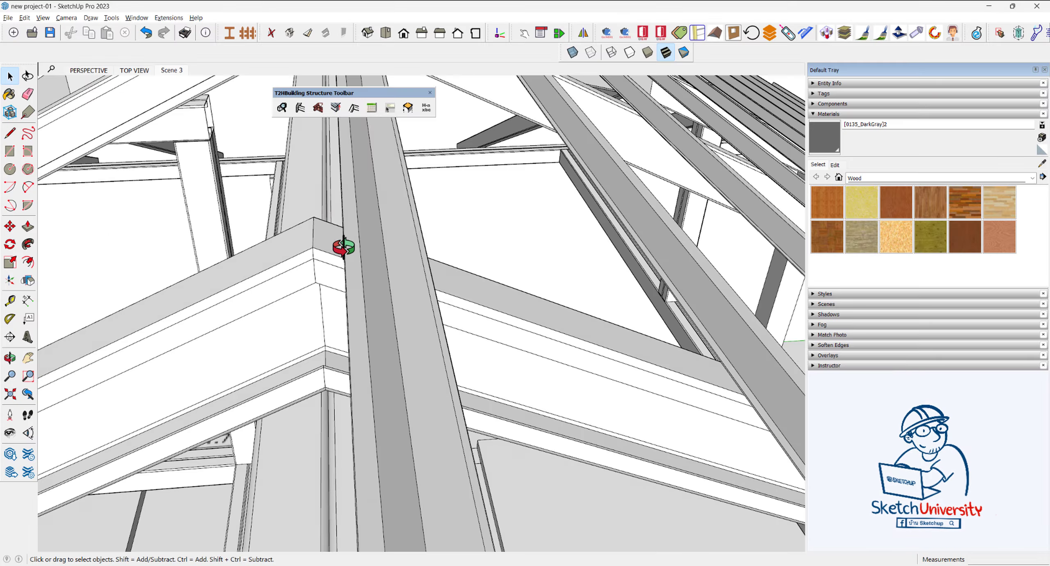
mouse_move(342, 246)
middle_mouse_down()
mouse_move(319, 188)
mouse_move(301, 275)
middle_mouse_up()
scroll(301, 276, "down", 5)
scroll(348, 271, "down", 10)
mouse_move(417, 262)
middle_mouse_down()
mouse_move(326, 307)
mouse_move(242, 310)
middle_mouse_up()
scroll(241, 310, "up", 3)
mouse_move(228, 276)
middle_mouse_down()
mouse_move(232, 215)
mouse_move(220, 244)
middle_mouse_up()
scroll(221, 245, "up", 3)
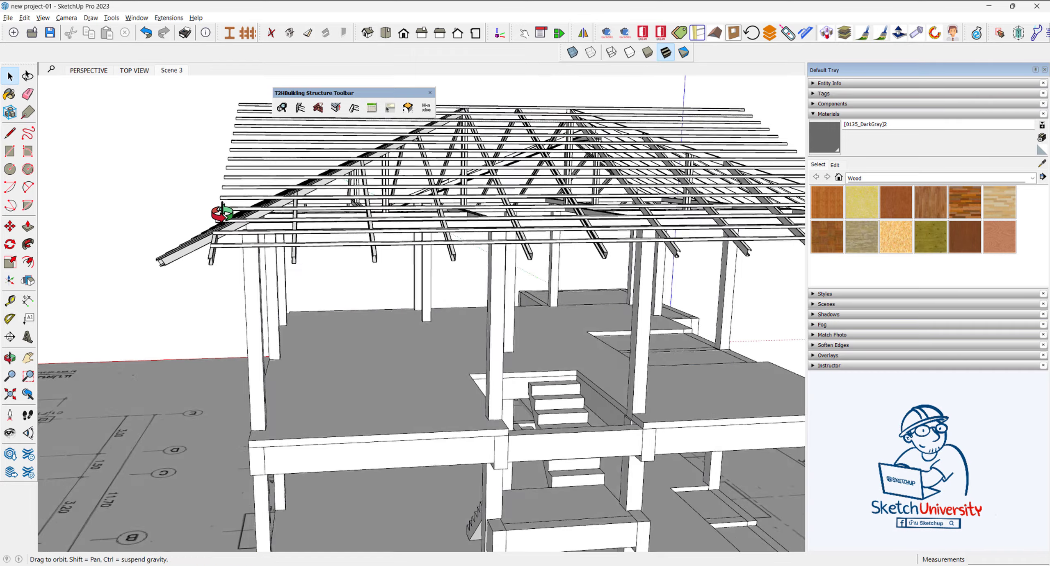
scroll(252, 210, "up", 2)
scroll(252, 205, "down", 3)
mouse_move(300, 251)
middle_mouse_down()
mouse_move(316, 302)
mouse_move(328, 281)
mouse_move(204, 72)
middle_mouse_up()
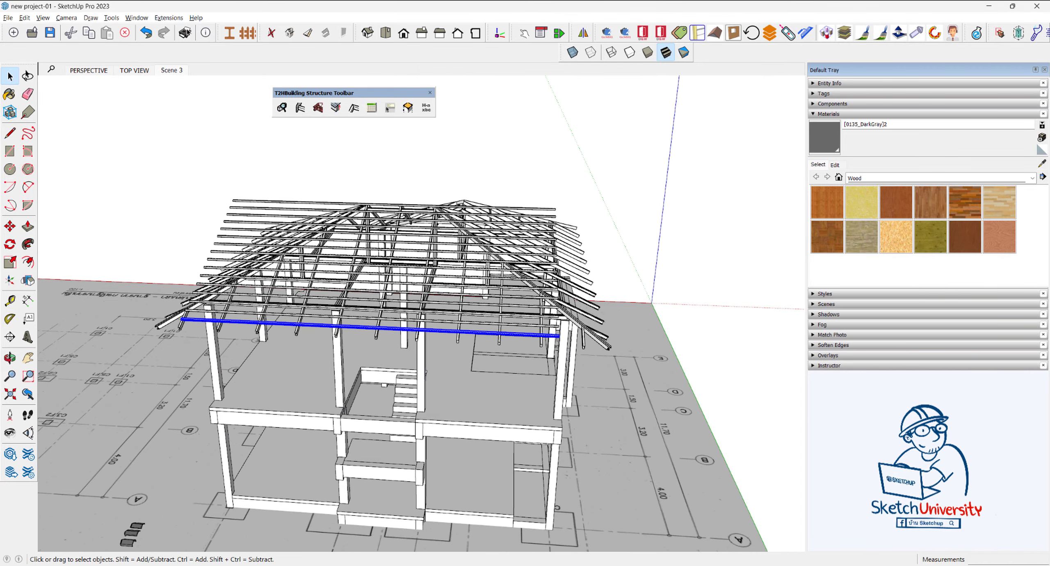
Show the Outliner panel and enlarge it to list more entries.
left_click(147, 19)
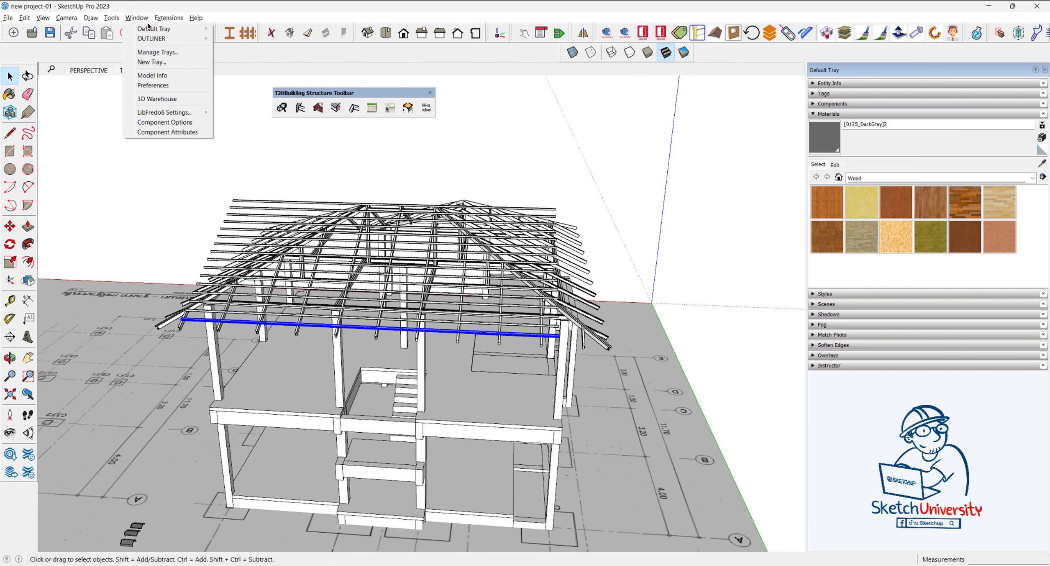
mouse_move(152, 38)
left_click(245, 39)
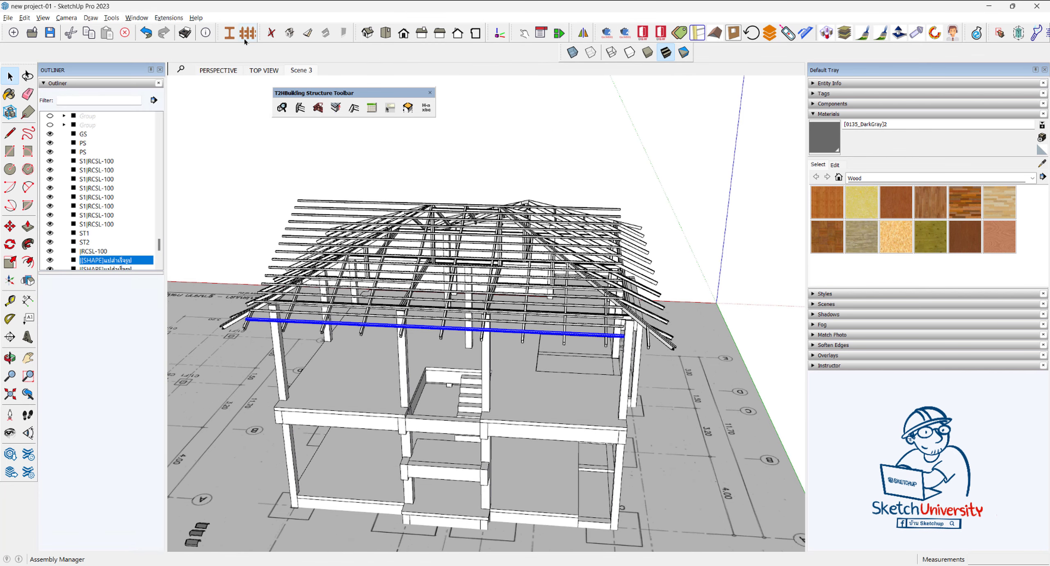
left_click_drag(130, 271, 129, 520)
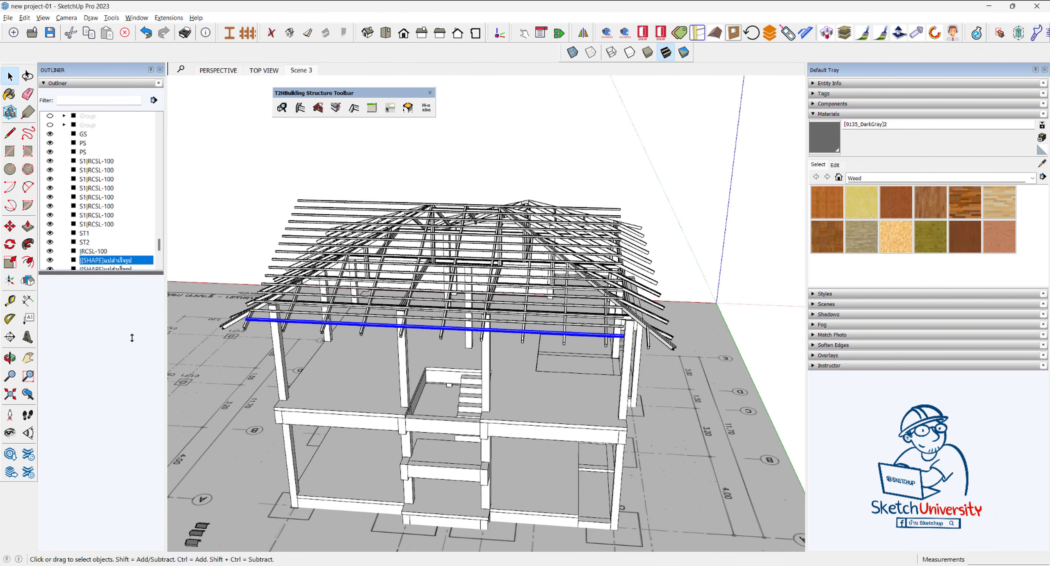
middle_click_drag(319, 262, 80, 128)
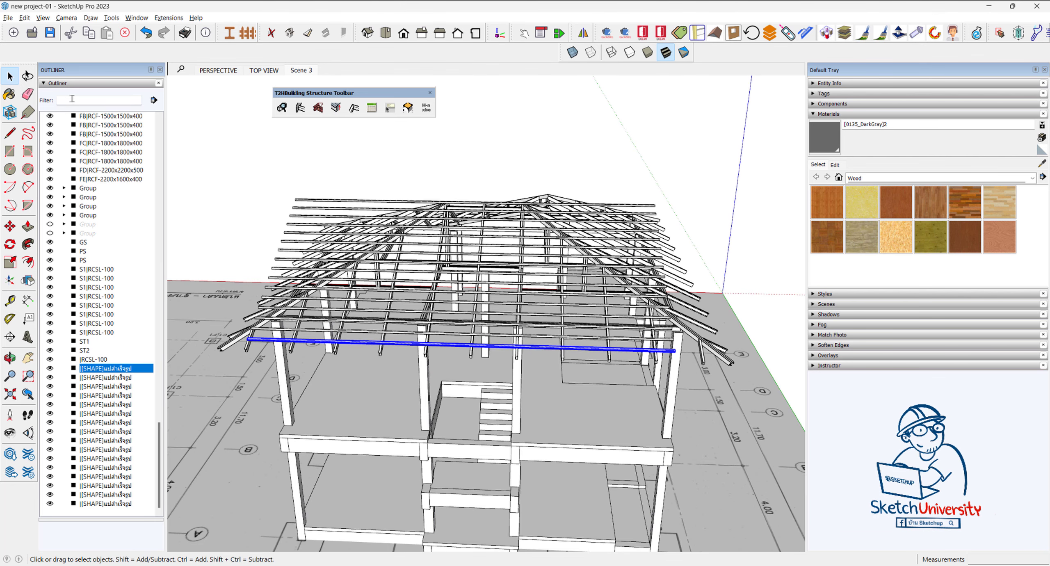
Filter the Outliner by the Thai purlin name and select all matching purlins.
type("s")
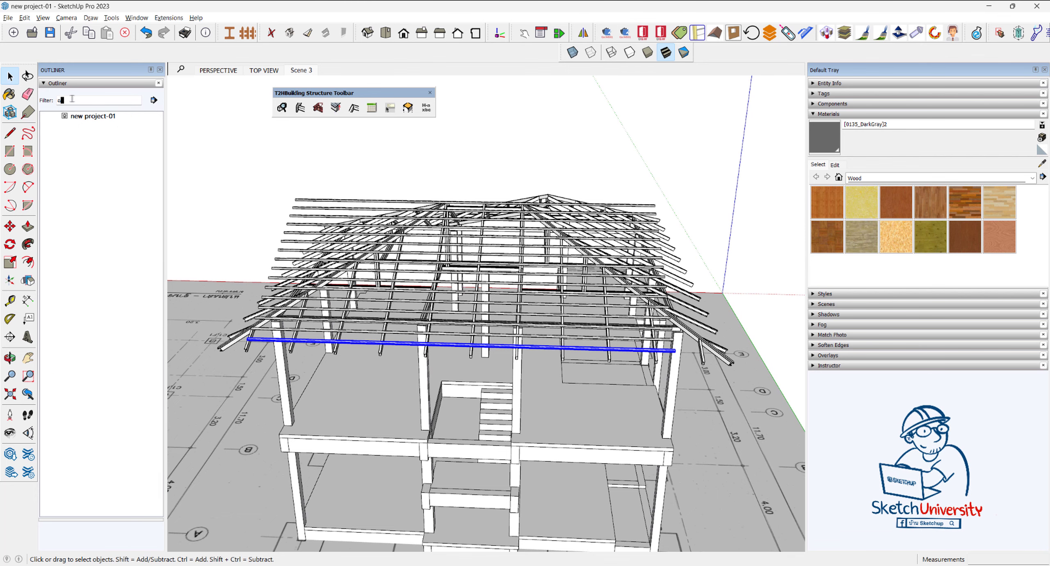
key("BackSpace")
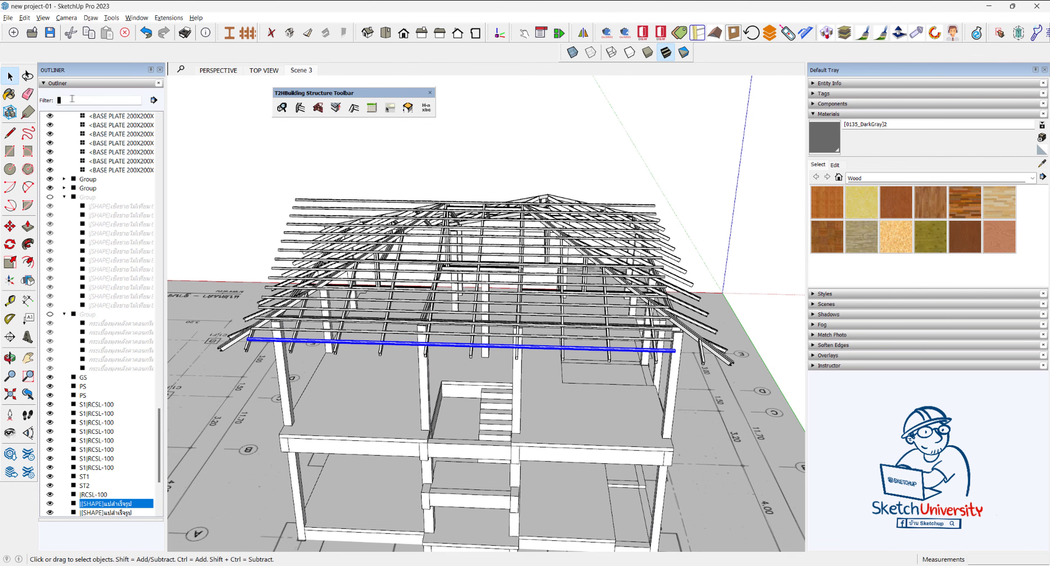
type("c")
key("BackSpace")
type("แ")
key("BackSpace")
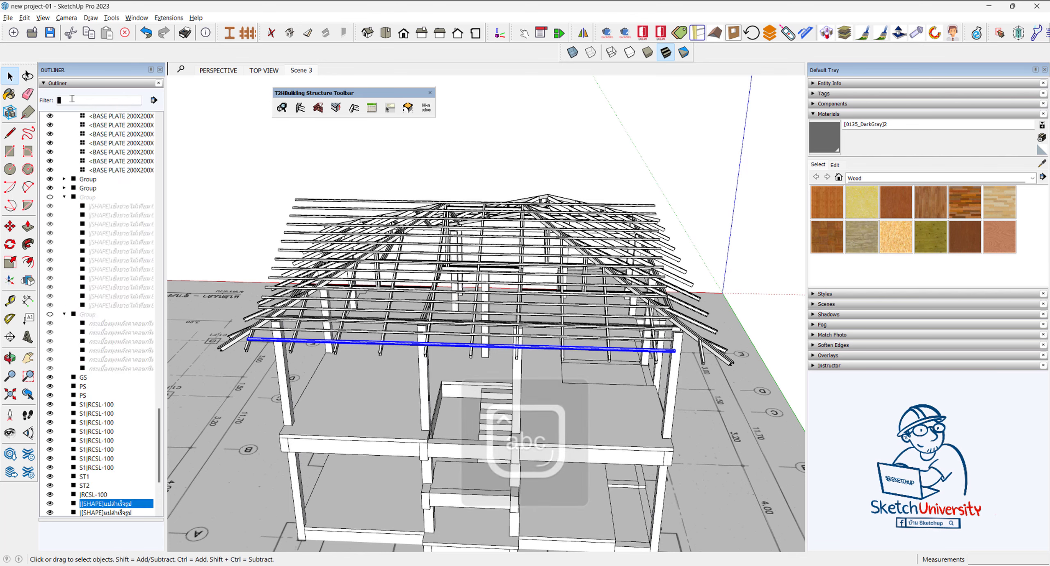
type("แป")
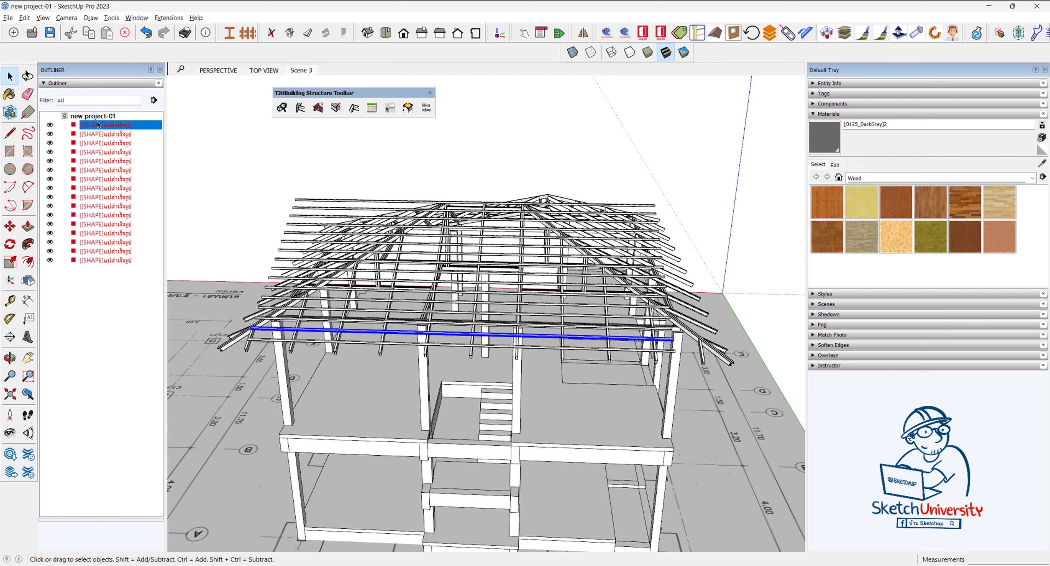
left_click(100, 261, "shift")
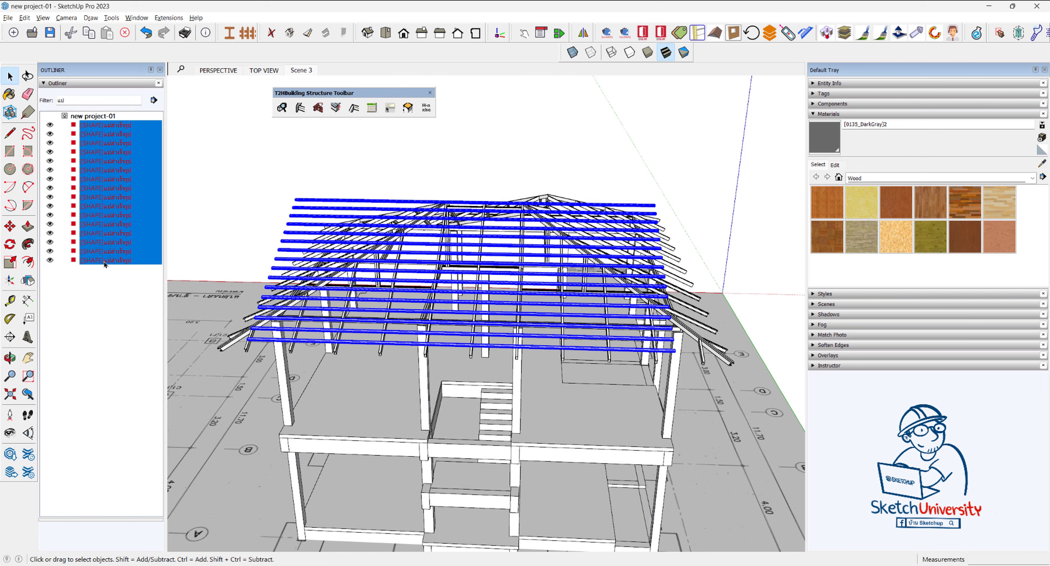
Group all the selected purlins together.
right_click(277, 269)
left_click(324, 354)
mouse_move(326, 321)
middle_mouse_down()
mouse_move(429, 369)
mouse_move(445, 347)
mouse_move(667, 246)
mouse_move(682, 293)
middle_mouse_up()
left_click(682, 294)
Copy a roof purlin to the lower eave edge of the front roof slope.
scroll(663, 327, "up", 2)
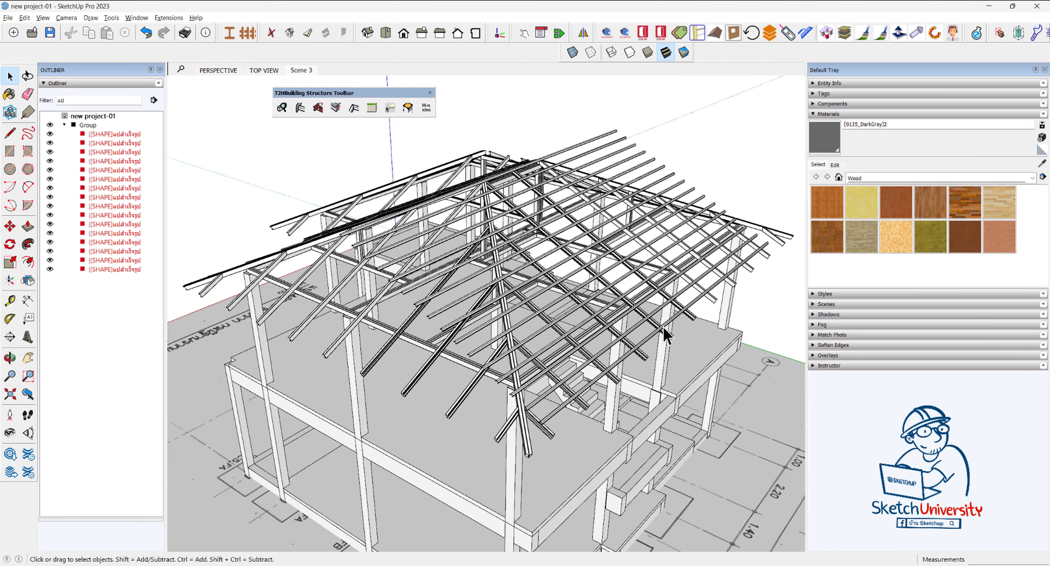
scroll(663, 327, "up", 3)
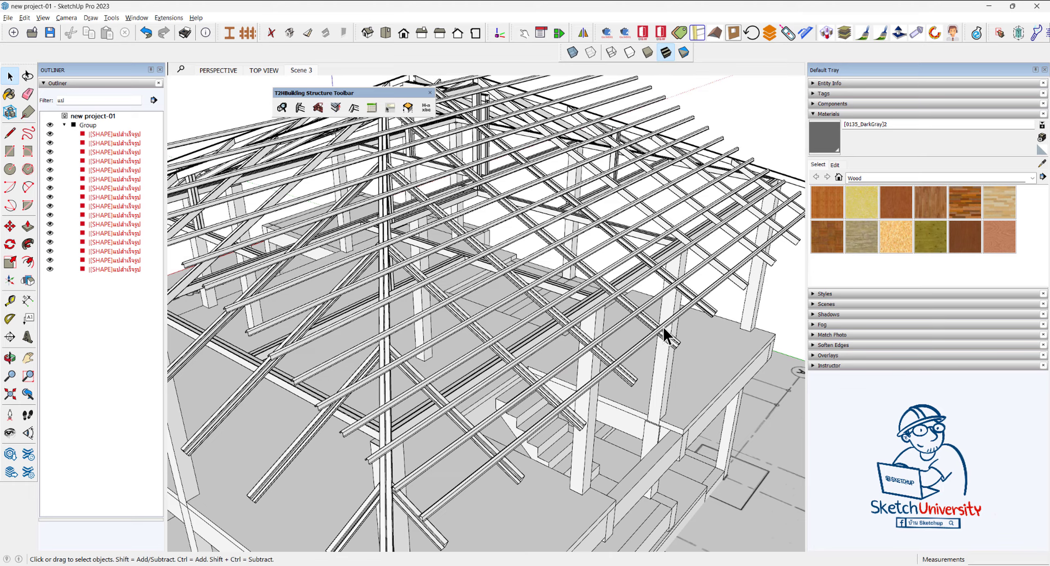
middle_click_drag(648, 355, 608, 256)
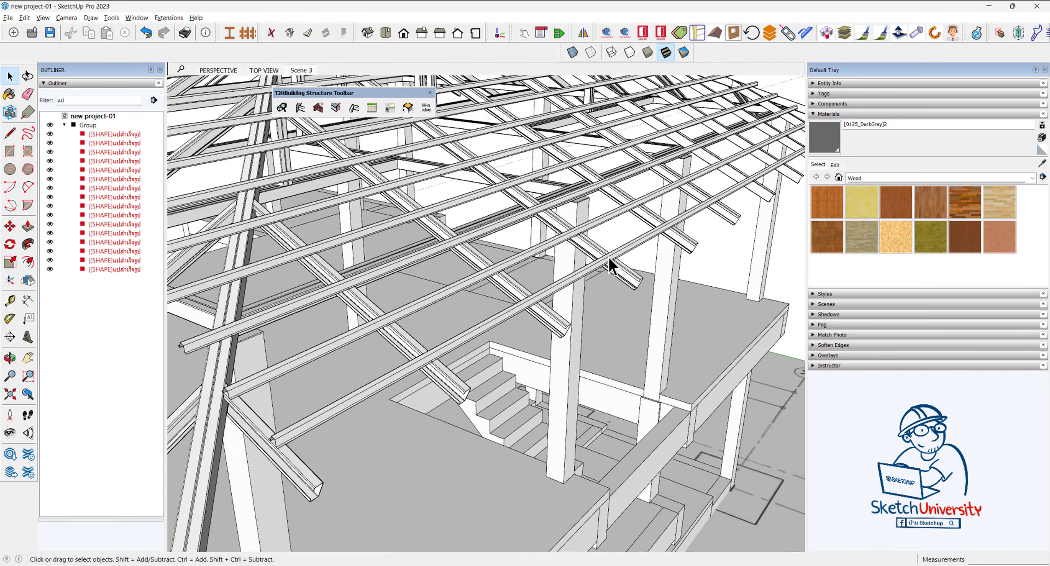
left_click(621, 260)
scroll(627, 270, "up", 2)
scroll(627, 270, "up", 2)
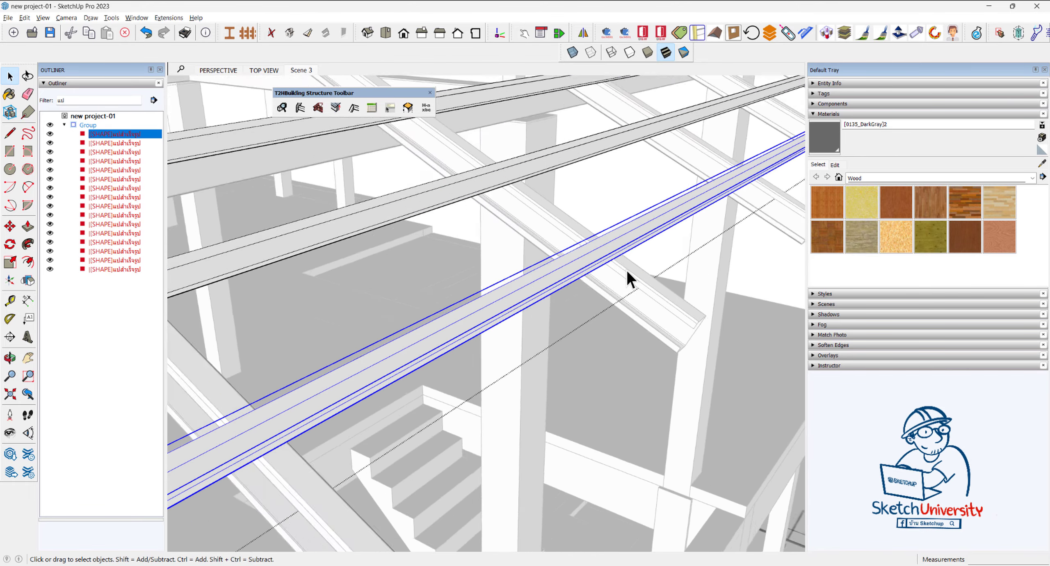
scroll(627, 270, "up", 1)
scroll(624, 267, "up", 1)
scroll(598, 246, "up", 2)
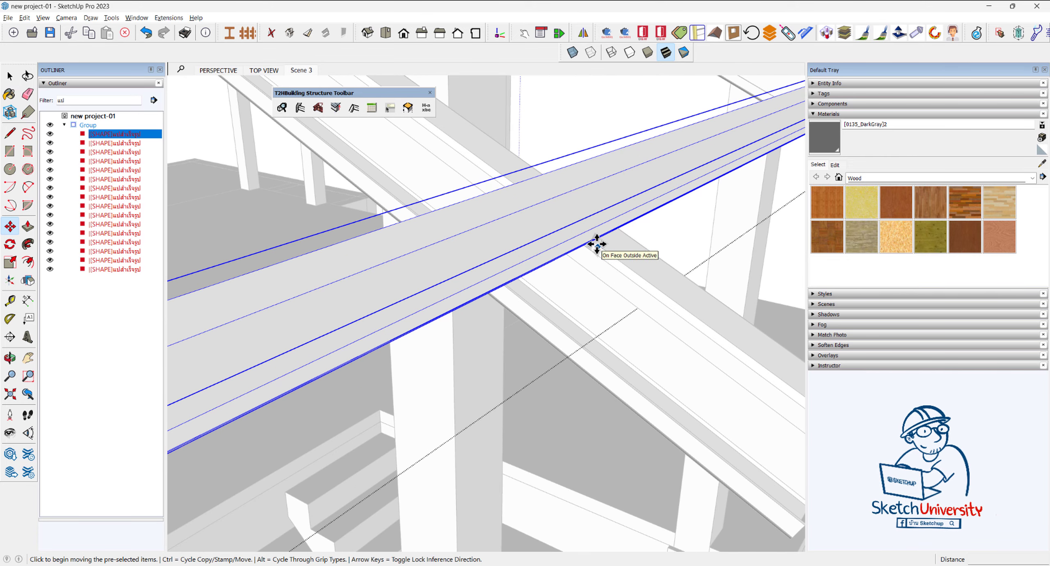
scroll(597, 244, "down", 3)
key("ctrl")
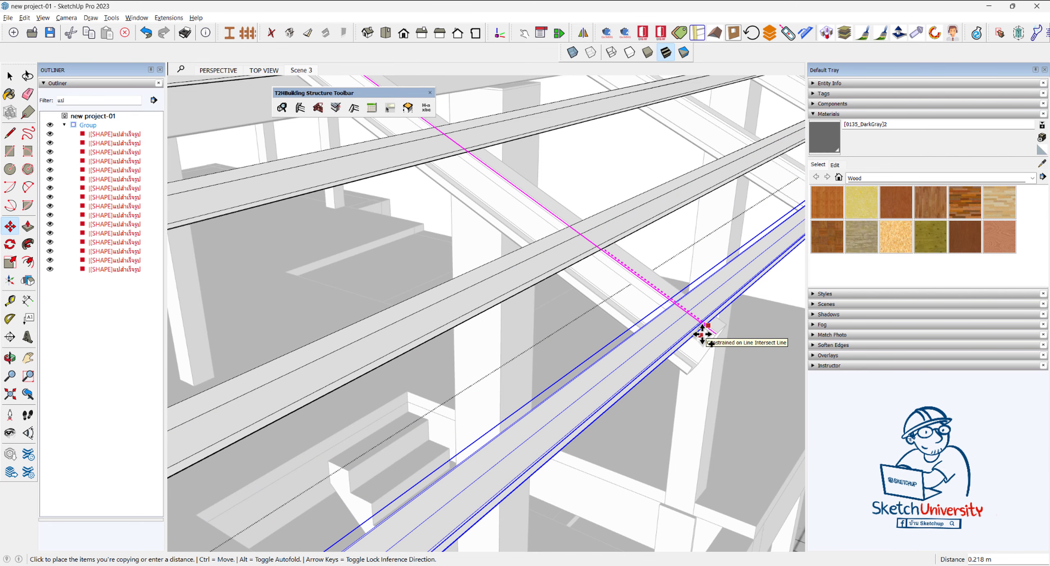
left_click(700, 333)
key("space")
middle_click_drag(701, 333, 631, 306)
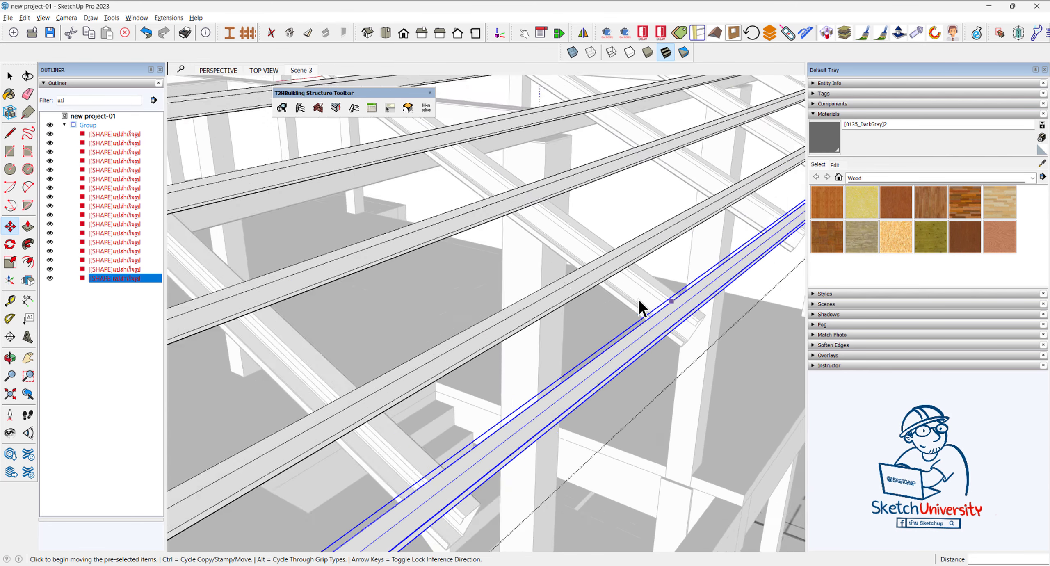
scroll(632, 306, "down", 6)
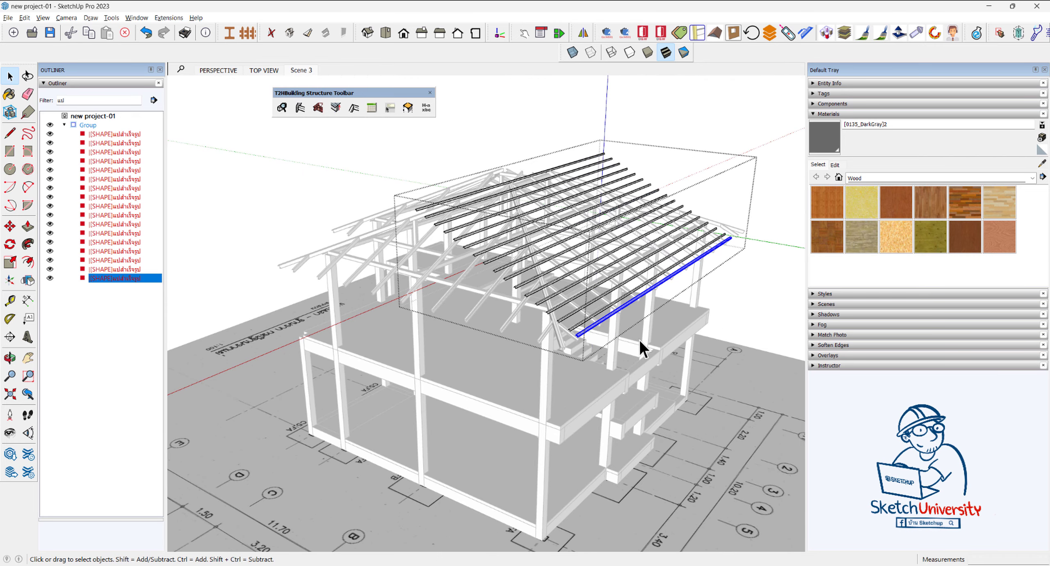
mouse_move(652, 410)
middle_mouse_down()
mouse_move(579, 368)
mouse_move(553, 447)
middle_mouse_up()
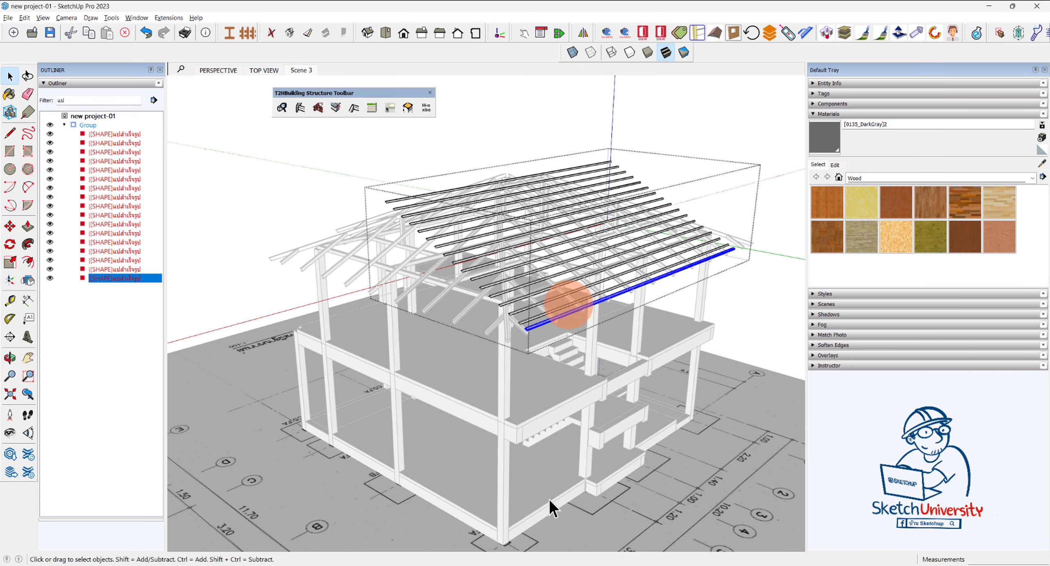
left_click(508, 564)
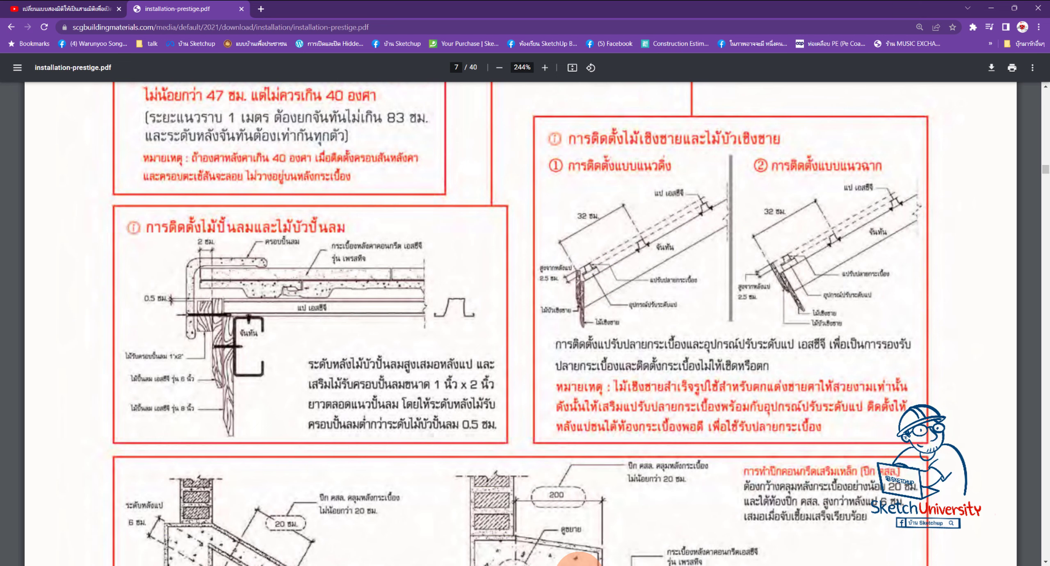
Go back to the SketchUp model after checking the PDF's page 7 eave details.
left_click(536, 531)
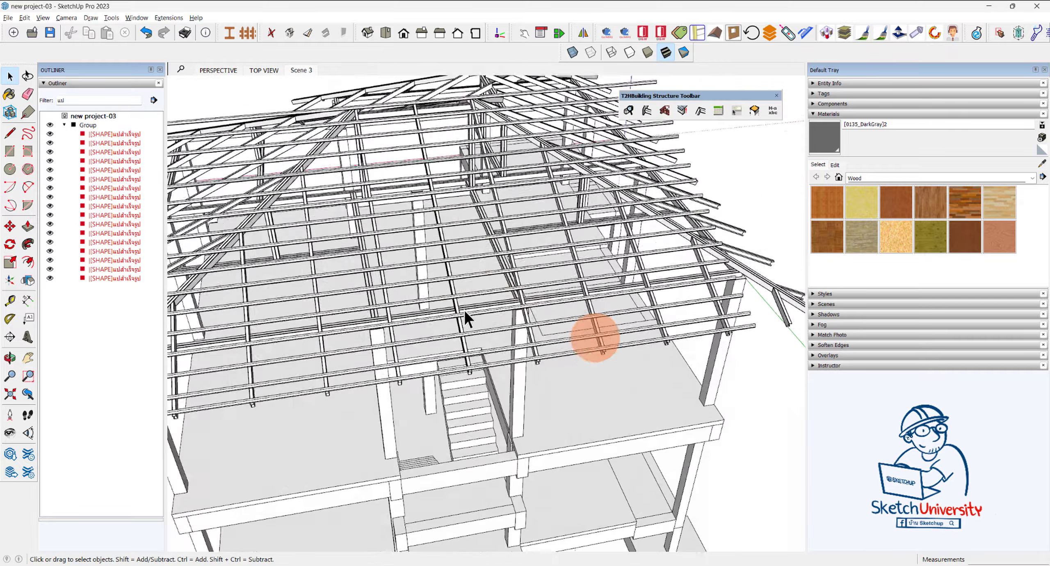
Orbit and zoom onto the end of a C-100x50x20x2.3 hip rafter in new project-03.
scroll(464, 310, "down", 5)
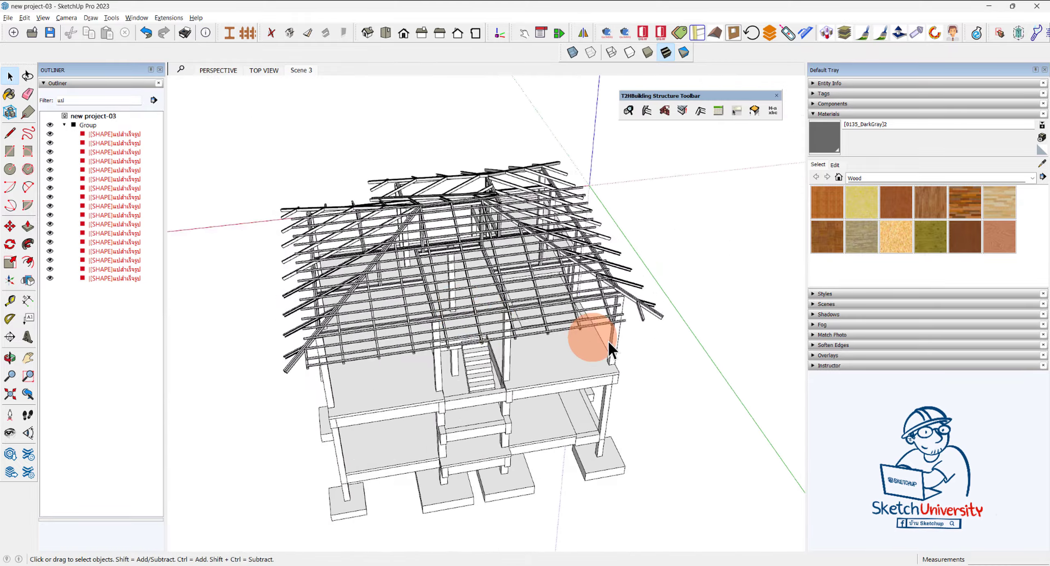
scroll(520, 316, "up", 5)
middle_click_drag(520, 316, 648, 266)
scroll(650, 265, "down", 3)
scroll(650, 265, "down", 3)
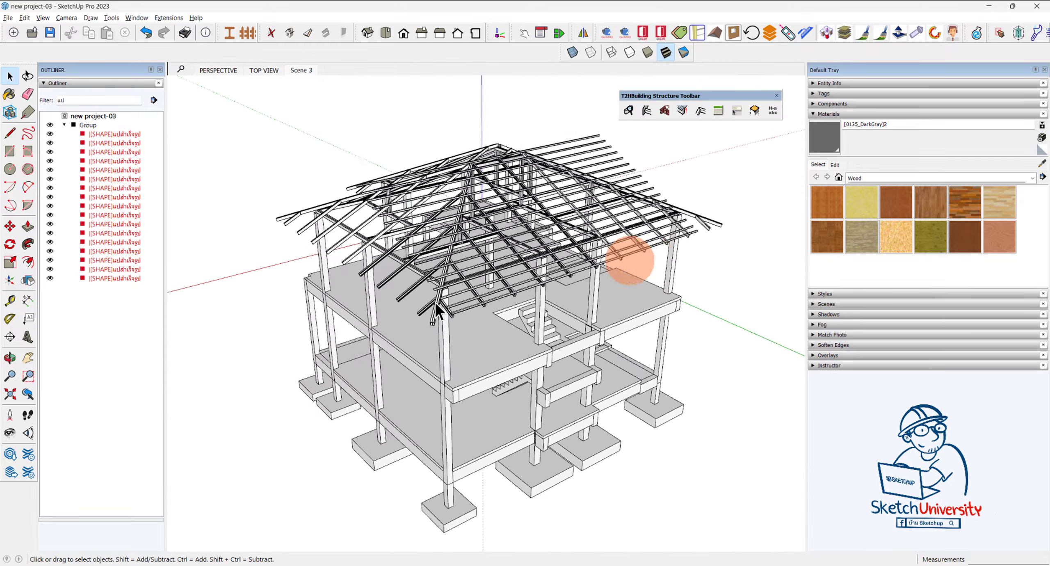
scroll(447, 300, "up", 6)
scroll(411, 299, "up", 2)
middle_click_drag(366, 310, 351, 328)
scroll(372, 318, "up", 5)
scroll(364, 251, "up", 2)
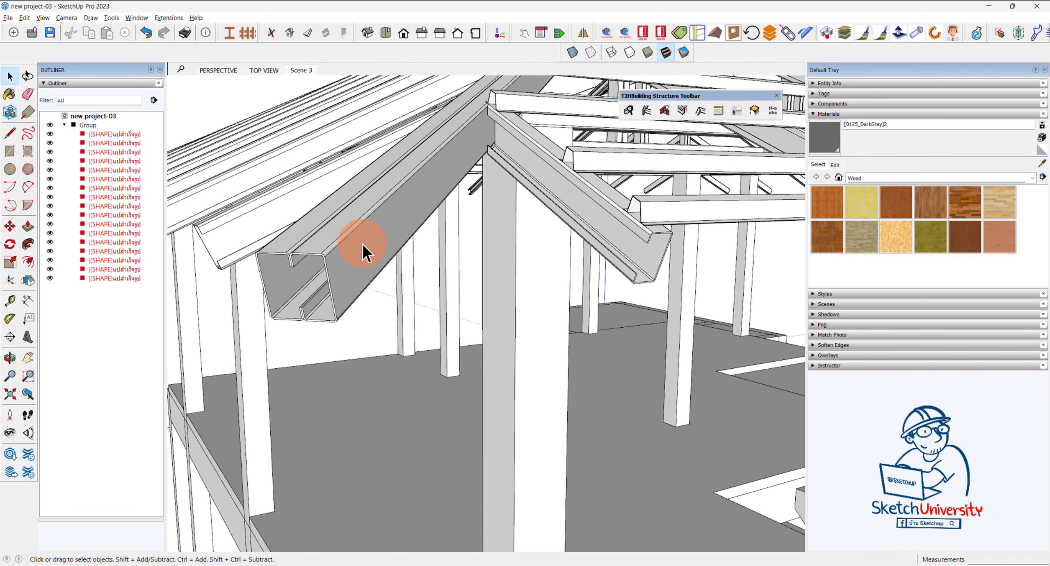
scroll(347, 258, "up", 2)
scroll(350, 250, "up", 1)
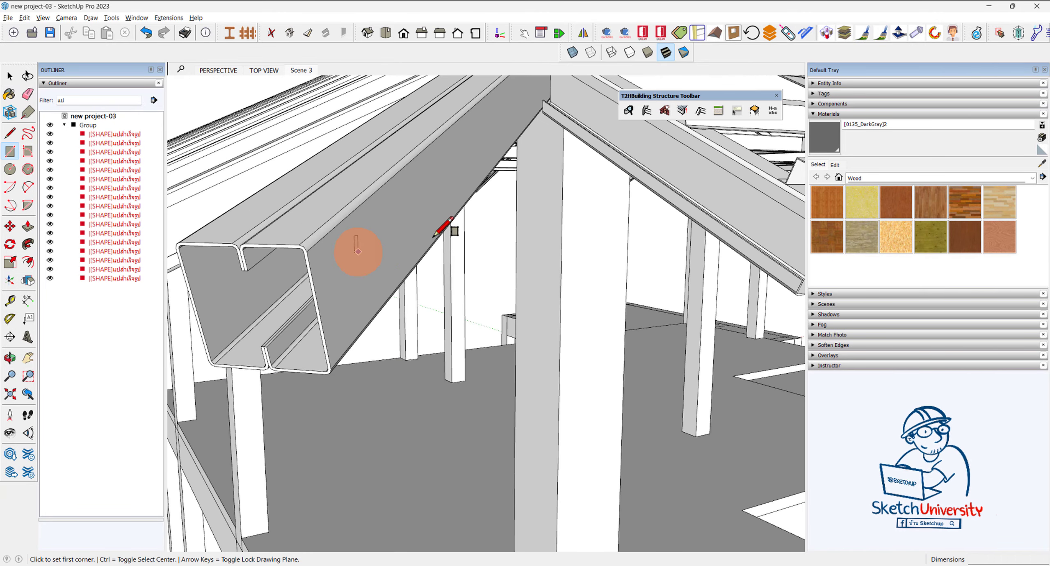
scroll(398, 235, "up", 1)
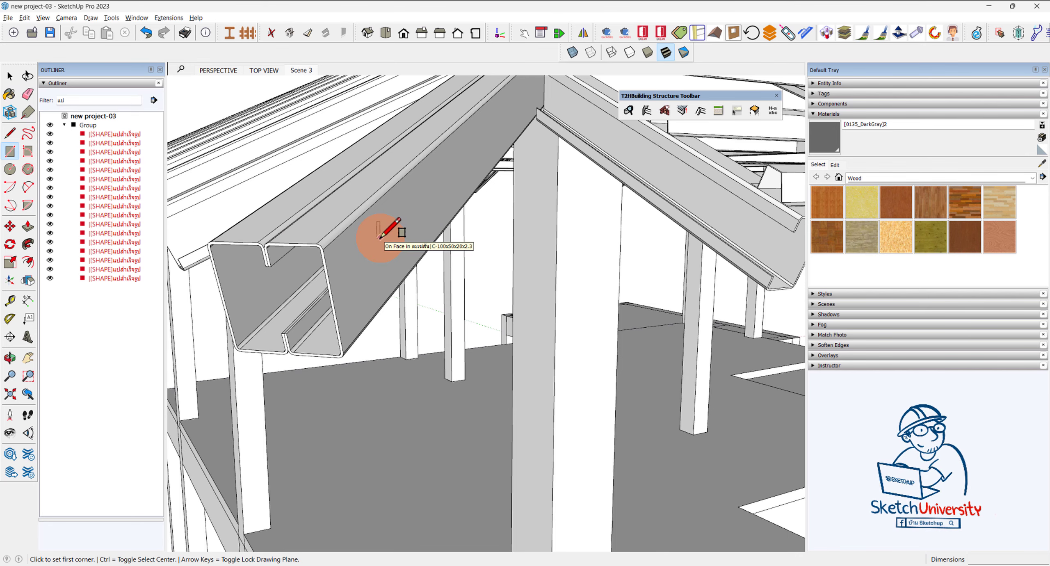
scroll(425, 216, "up", 1)
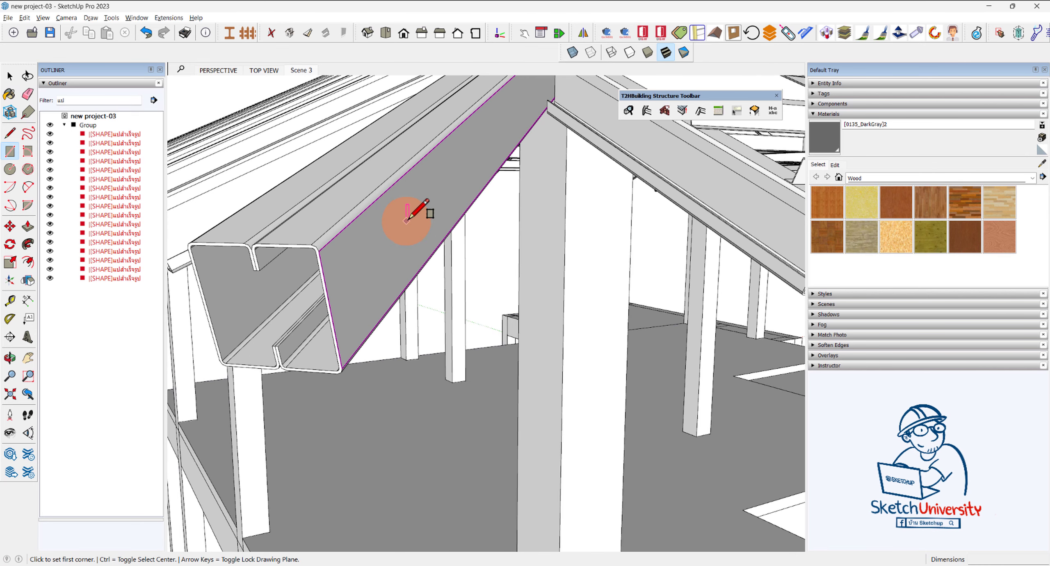
Draw a large vertical rectangular face from the first hip rafter's lower end.
middle_click_drag(400, 238, 429, 183)
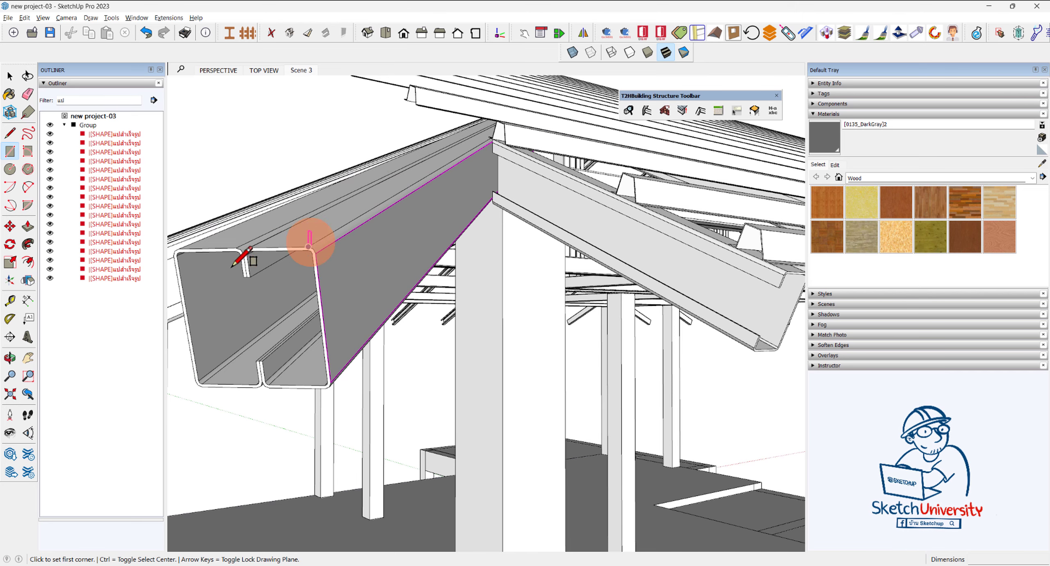
scroll(227, 257, "up", 1)
scroll(244, 274, "up", 1)
left_click(266, 289)
scroll(265, 289, "down", 2)
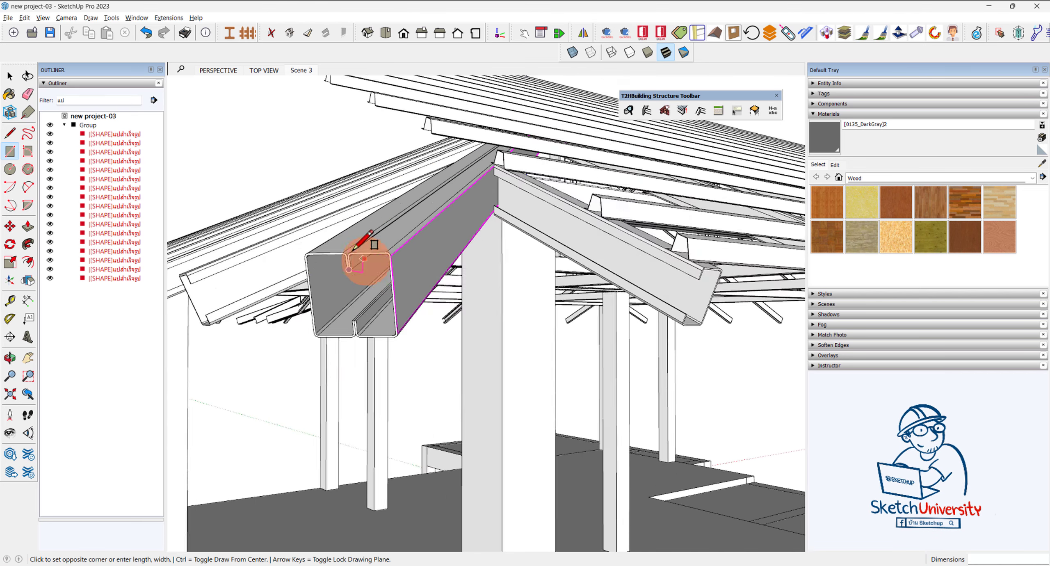
scroll(364, 246, "down", 3)
scroll(328, 300, "down", 3)
scroll(293, 293, "down", 2)
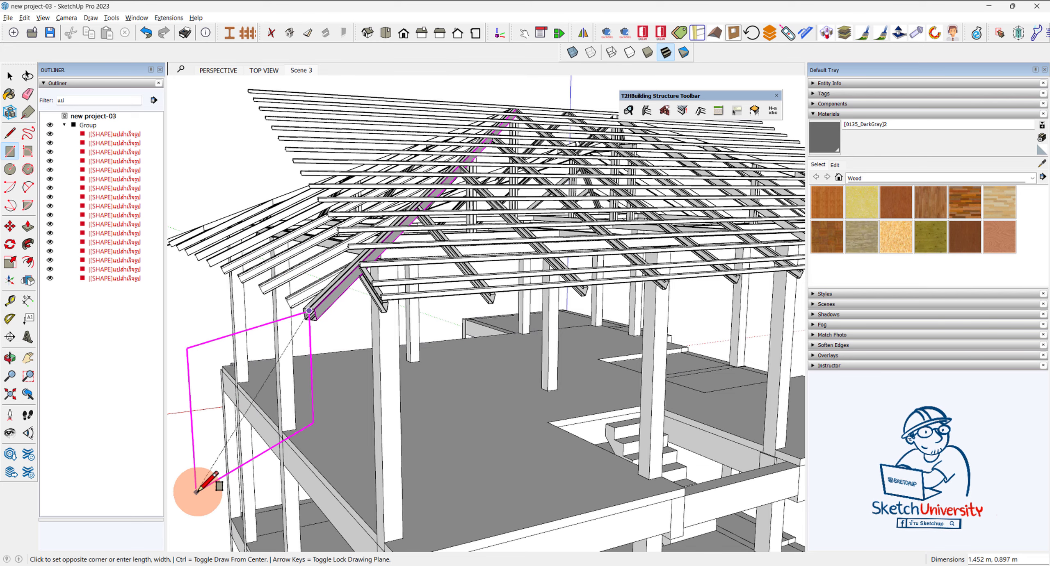
left_click(205, 484)
Draw a second vertical rectangular face at another hip rafter's lower end.
mouse_move(277, 363)
middle_mouse_down()
mouse_move(348, 428)
mouse_move(246, 398)
middle_mouse_up()
scroll(247, 397, "down", 4)
scroll(230, 361, "down", 2)
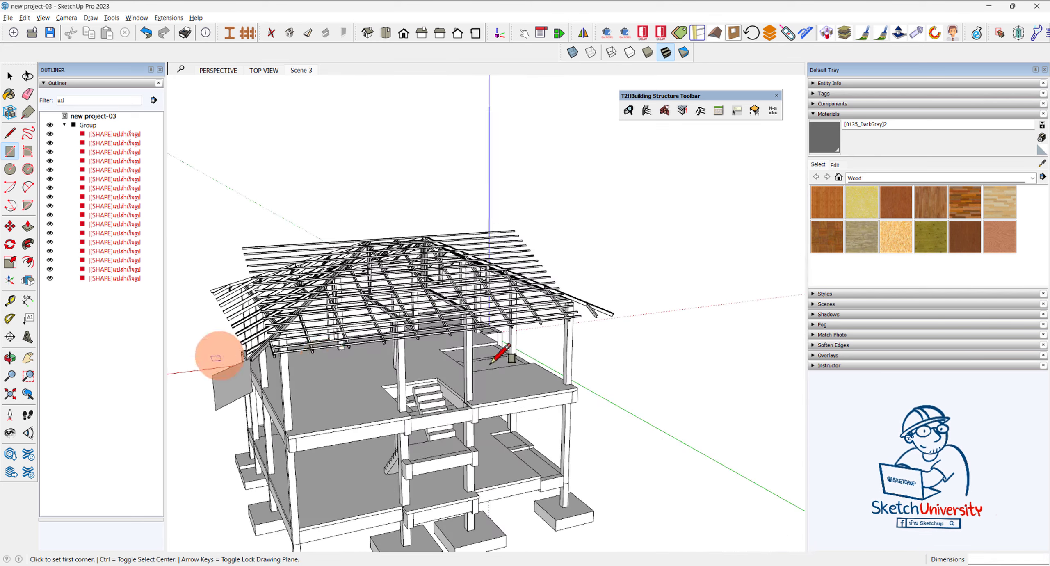
scroll(543, 332, "up", 2)
scroll(499, 363, "up", 3)
scroll(492, 324, "up", 3)
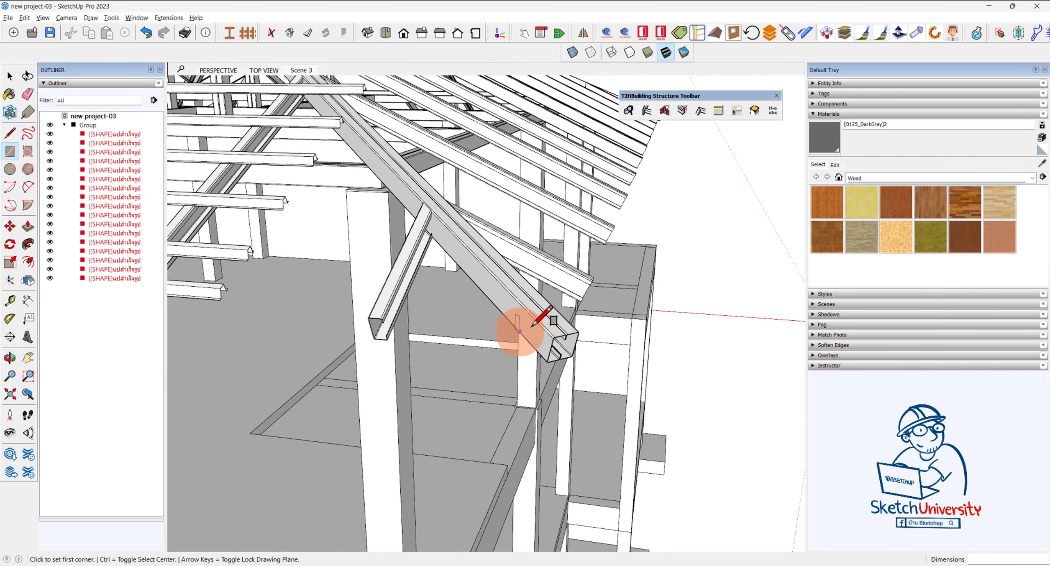
scroll(551, 339, "up", 2)
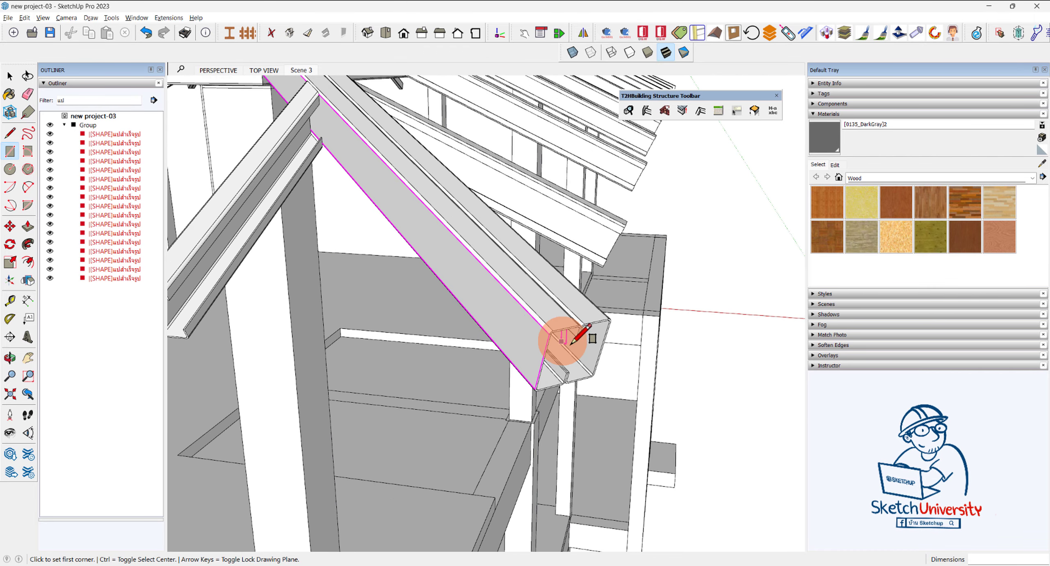
scroll(562, 340, "up", 2)
scroll(574, 382, "up", 2)
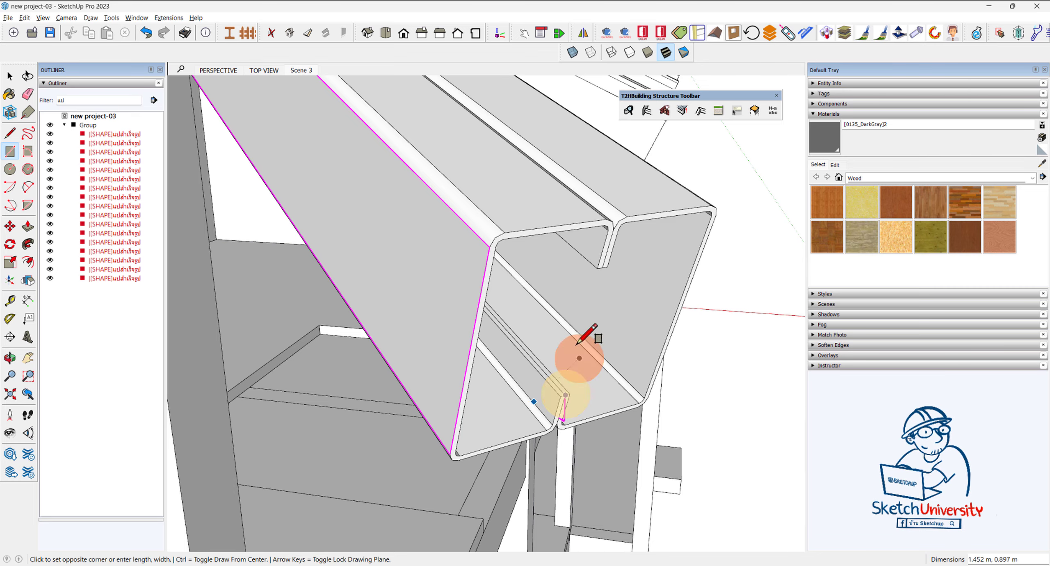
scroll(577, 344, "down", 3)
scroll(616, 340, "down", 3)
scroll(656, 351, "down", 3)
scroll(663, 404, "down", 1)
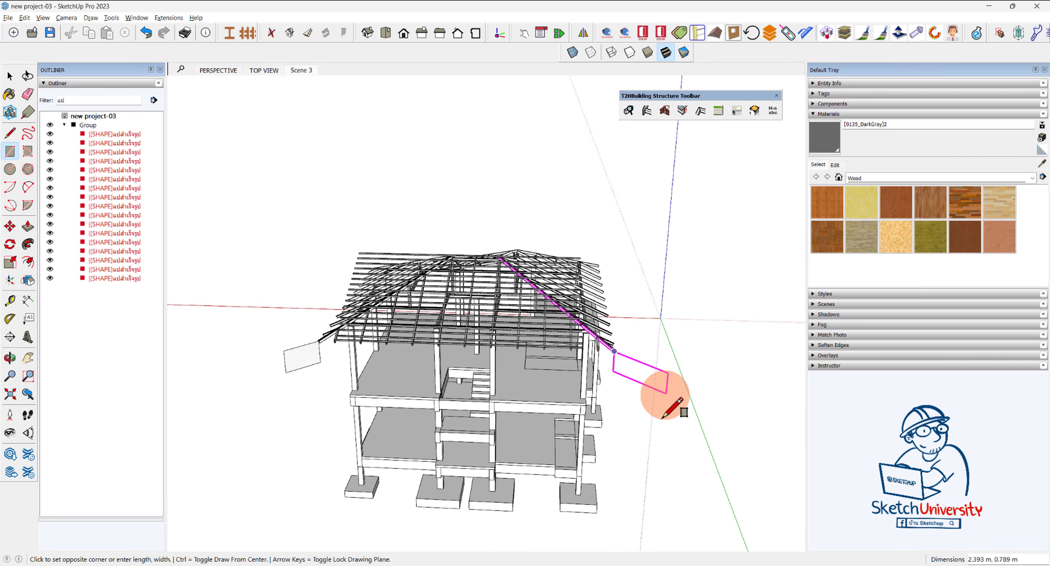
left_click(669, 414)
Begin a third rectangle at a channel end, then cancel it unfinished.
mouse_move(640, 352)
middle_mouse_down()
mouse_move(437, 338)
mouse_move(335, 347)
middle_mouse_up()
scroll(534, 357, "up", 3)
scroll(542, 374, "up", 3)
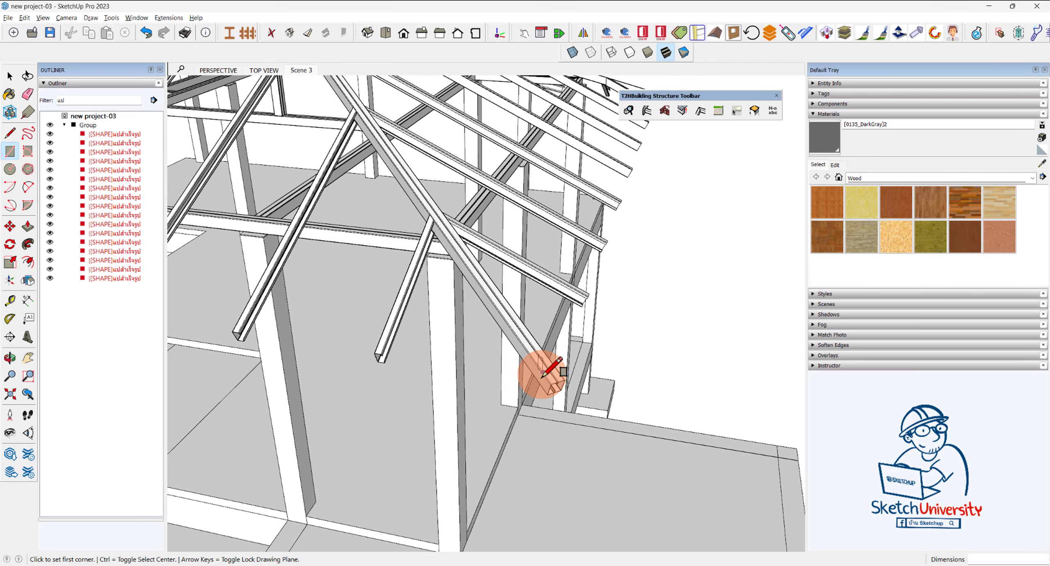
scroll(542, 374, "up", 2)
scroll(546, 374, "up", 2)
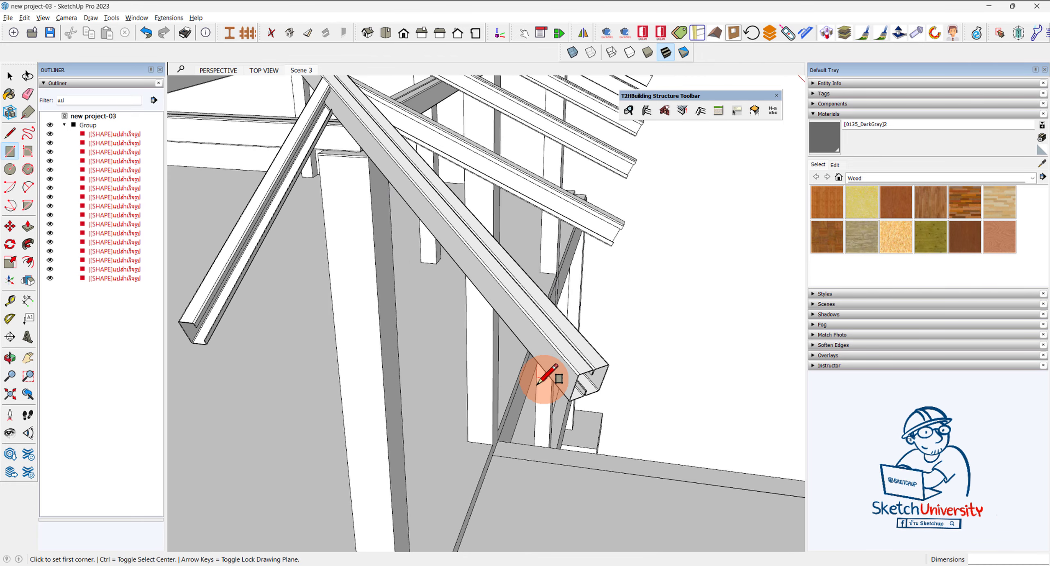
scroll(568, 365, "up", 2)
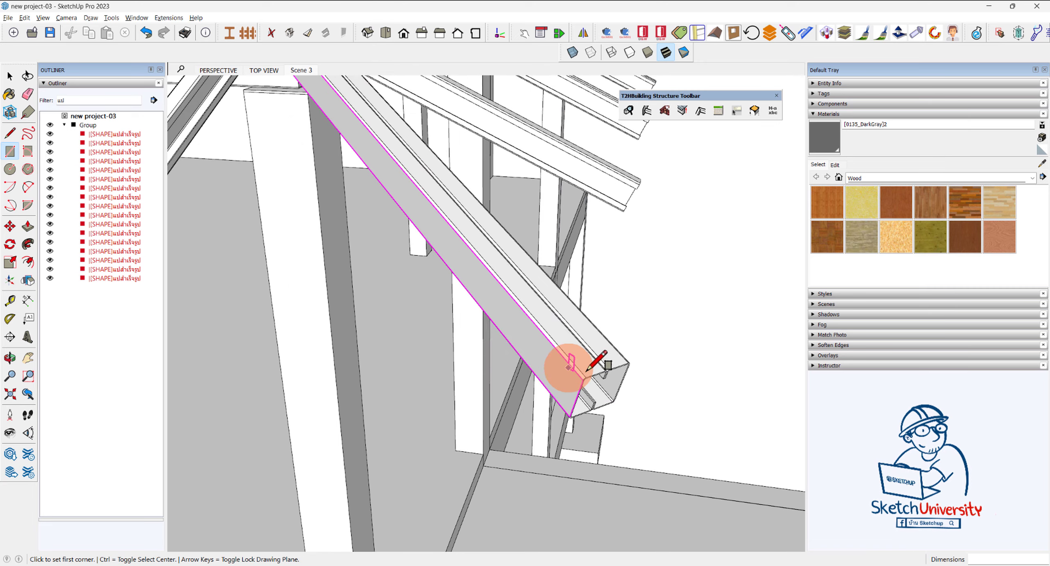
scroll(595, 386, "up", 2)
scroll(615, 408, "up", 2)
scroll(597, 410, "up", 2)
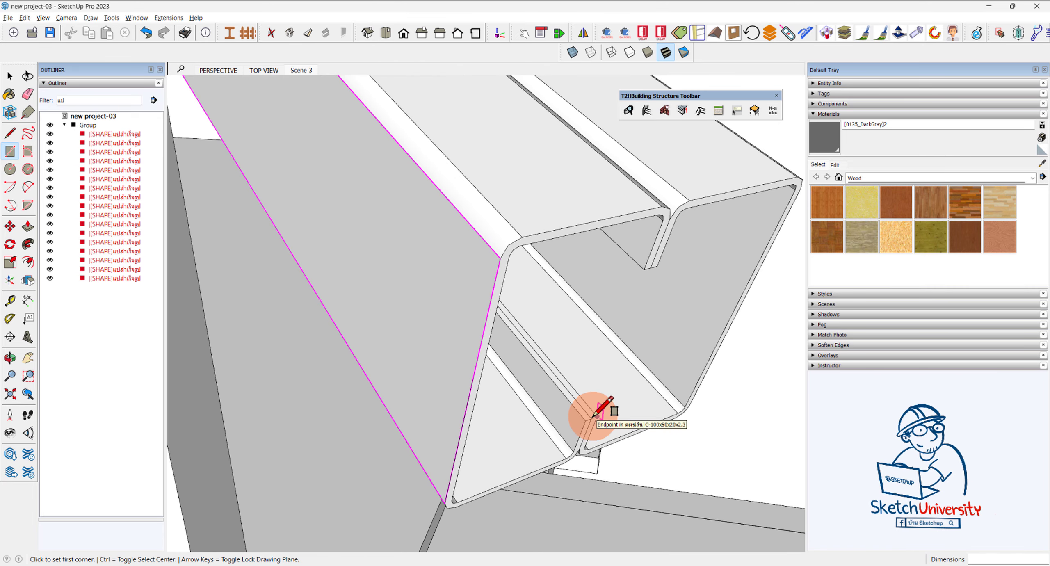
scroll(593, 427, "up", 2)
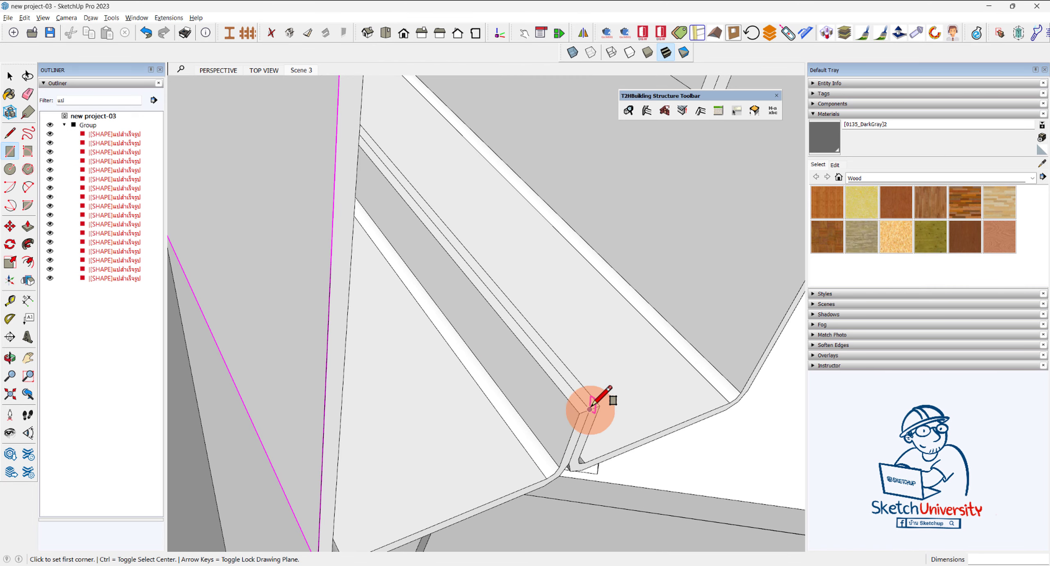
left_click(590, 408)
scroll(595, 394, "down", 3)
scroll(604, 355, "down", 3)
scroll(603, 352, "down", 3)
scroll(686, 356, "down", 2)
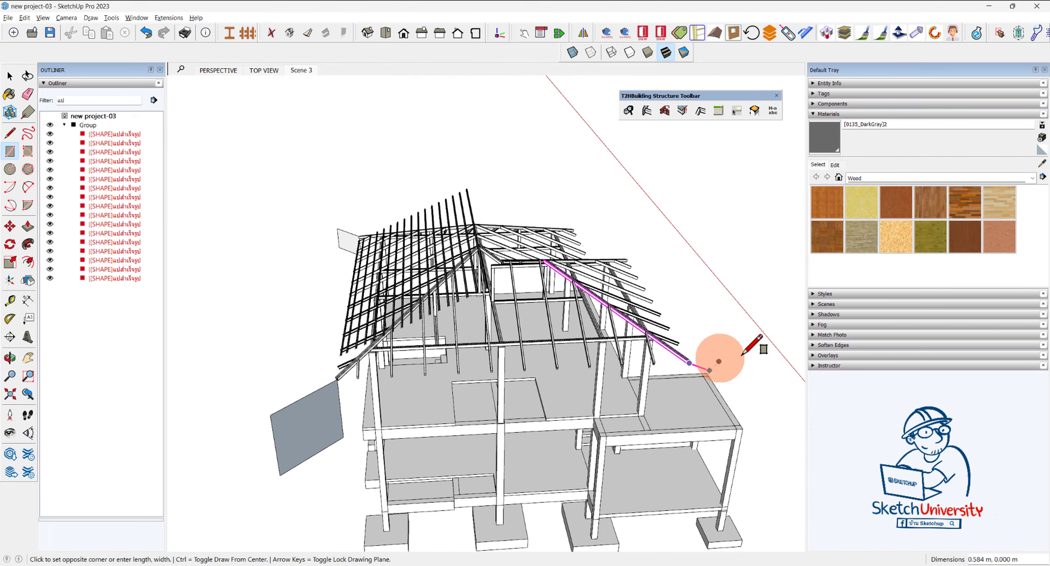
key("space")
mouse_move(738, 417)
middle_mouse_down()
mouse_move(520, 386)
mouse_move(265, 392)
mouse_move(581, 333)
middle_mouse_up()
scroll(580, 333, "up", 3)
scroll(591, 333, "up", 3)
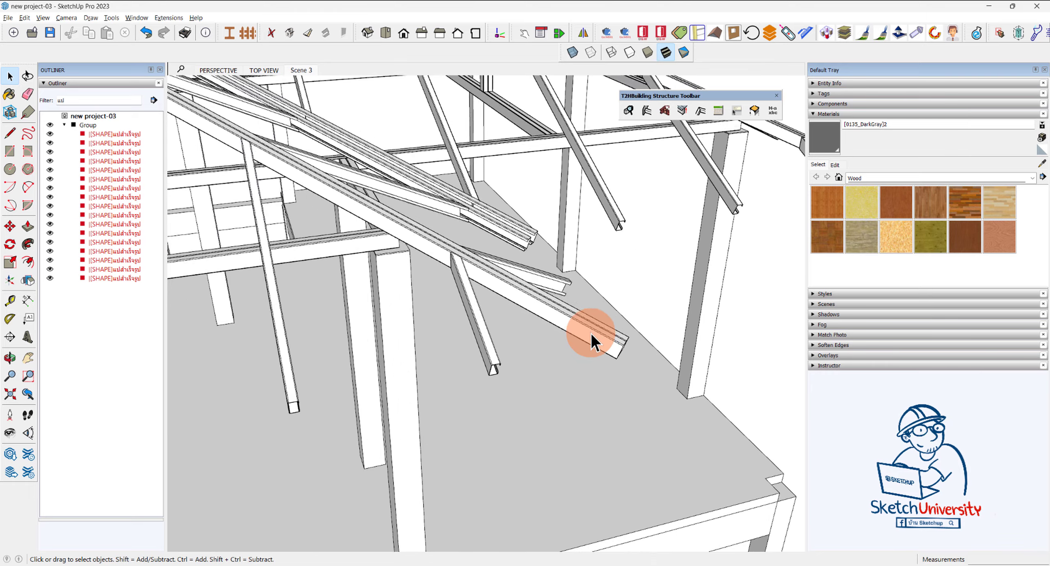
scroll(591, 333, "up", 2)
key("r")
middle_click_drag(600, 337, 436, 305)
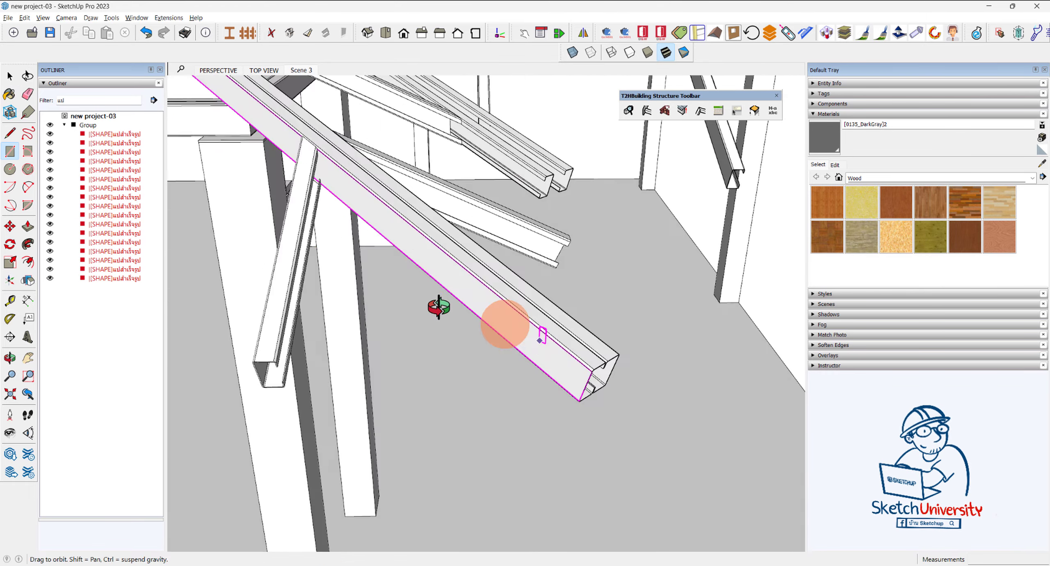
scroll(504, 323, "up", 3)
scroll(539, 363, "up", 3)
scroll(527, 356, "up", 2)
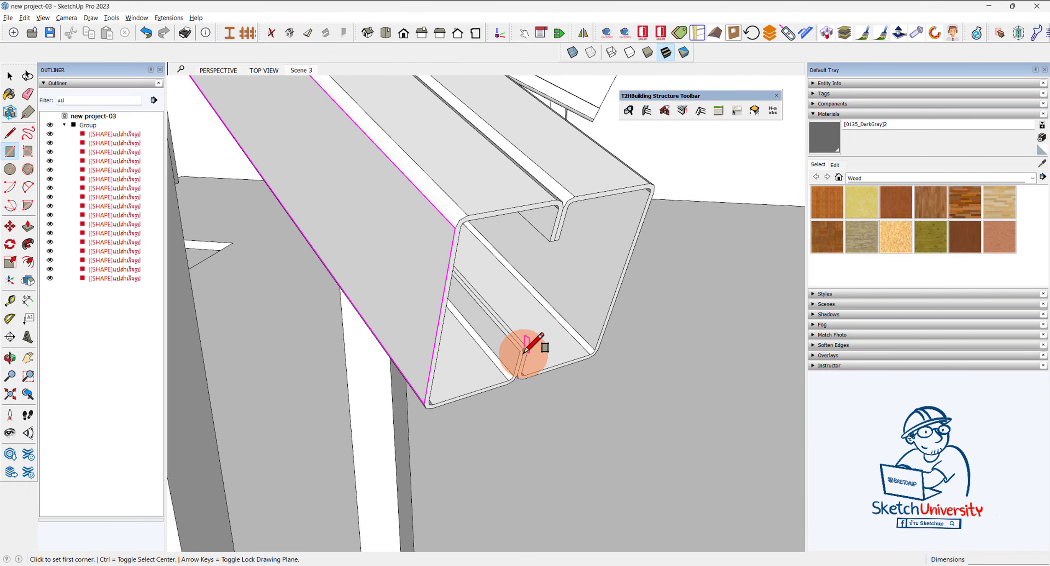
left_click(525, 351)
scroll(533, 344, "down", 3)
scroll(538, 340, "down", 4)
scroll(538, 340, "down", 2)
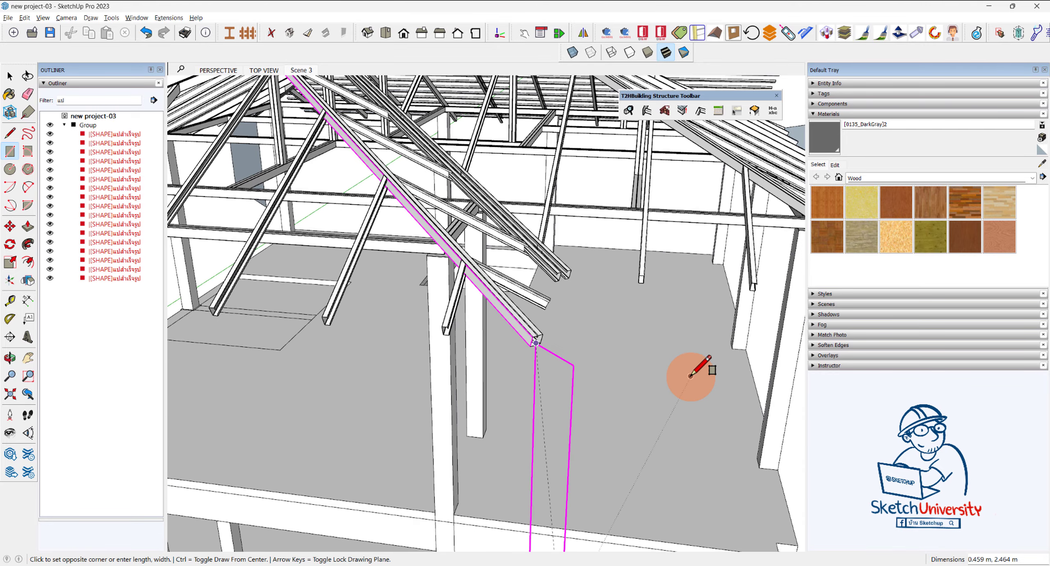
scroll(690, 375, "down", 5)
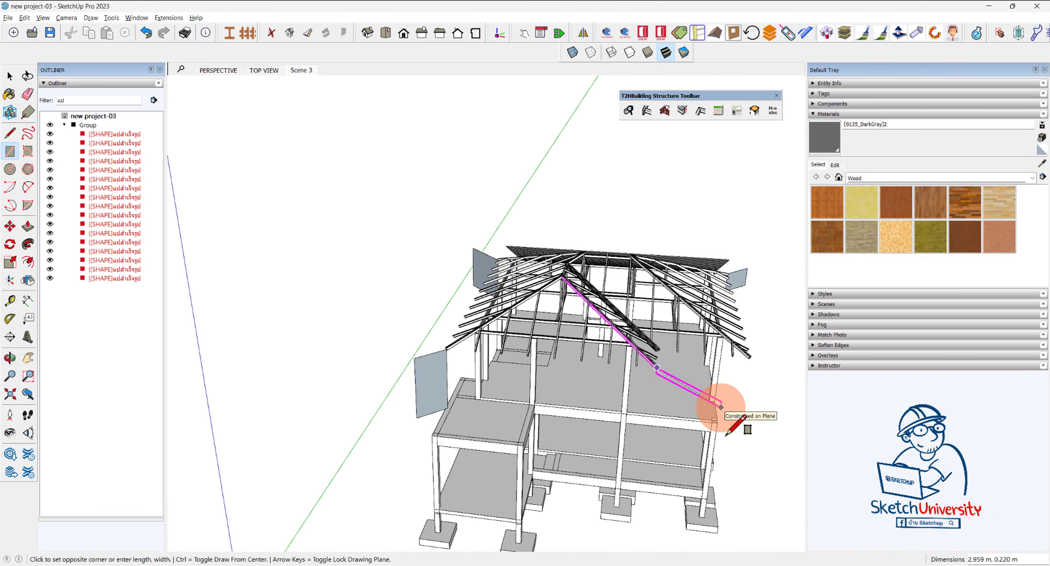
key("space")
middle_click_drag(722, 406, 500, 385)
scroll(501, 383, "up", 5)
scroll(414, 383, "up", 3)
mouse_move(414, 382)
middle_mouse_down()
mouse_move(361, 391)
mouse_move(469, 369)
mouse_move(452, 392)
mouse_move(457, 414)
mouse_move(590, 425)
mouse_move(558, 425)
mouse_move(504, 381)
mouse_move(515, 400)
middle_mouse_up()
scroll(457, 412, "down", 3)
scroll(539, 431, "up", 3)
scroll(532, 422, "up", 2)
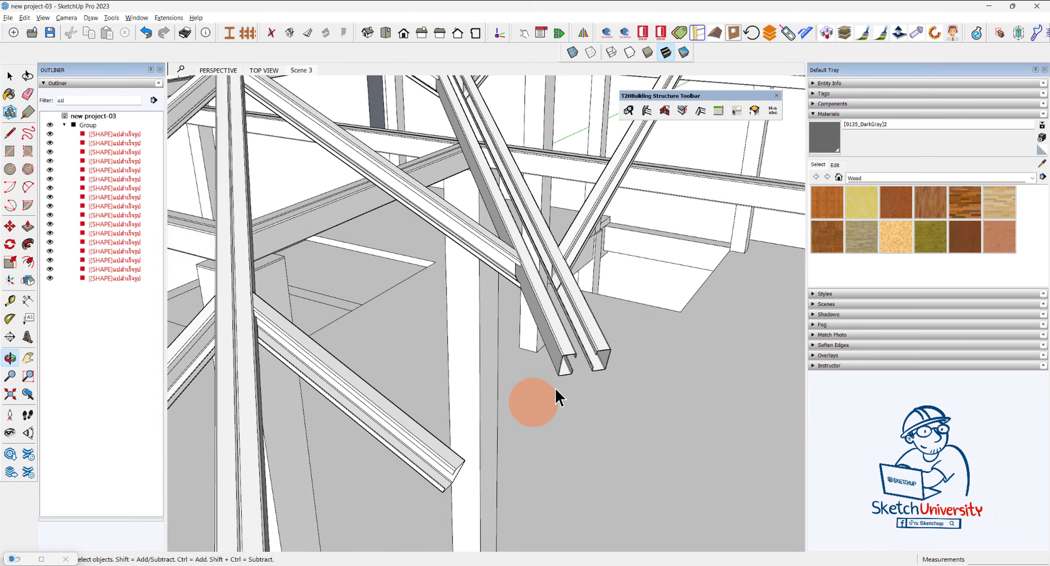
scroll(554, 387, "up", 2)
scroll(552, 356, "up", 3)
key("r")
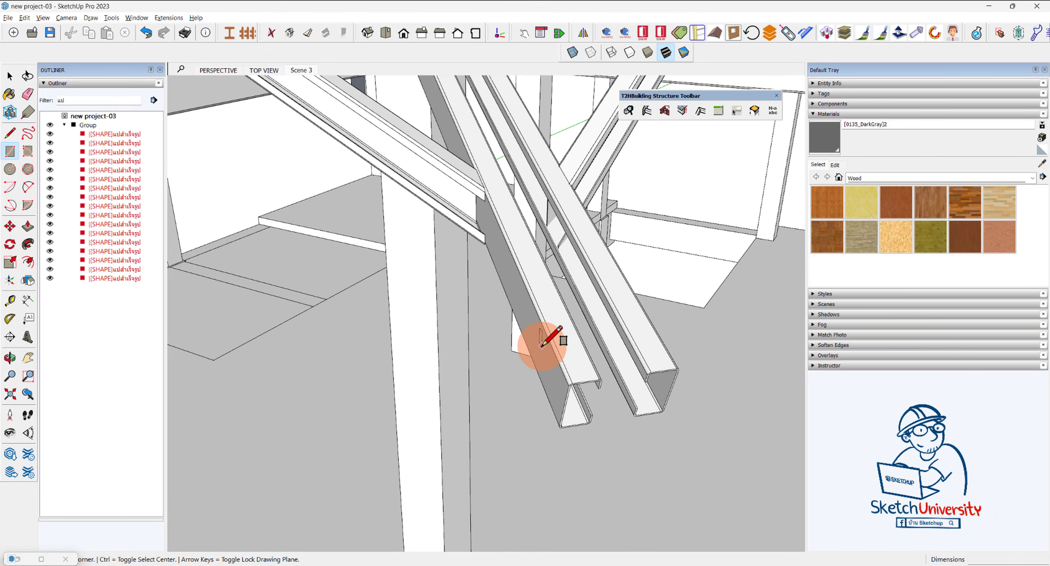
mouse_move(540, 347)
middle_mouse_down()
mouse_move(511, 359)
mouse_move(356, 345)
mouse_move(246, 352)
middle_mouse_up()
scroll(527, 404, "up", 2)
scroll(520, 403, "up", 1)
scroll(469, 422, "up", 2)
left_click(460, 423)
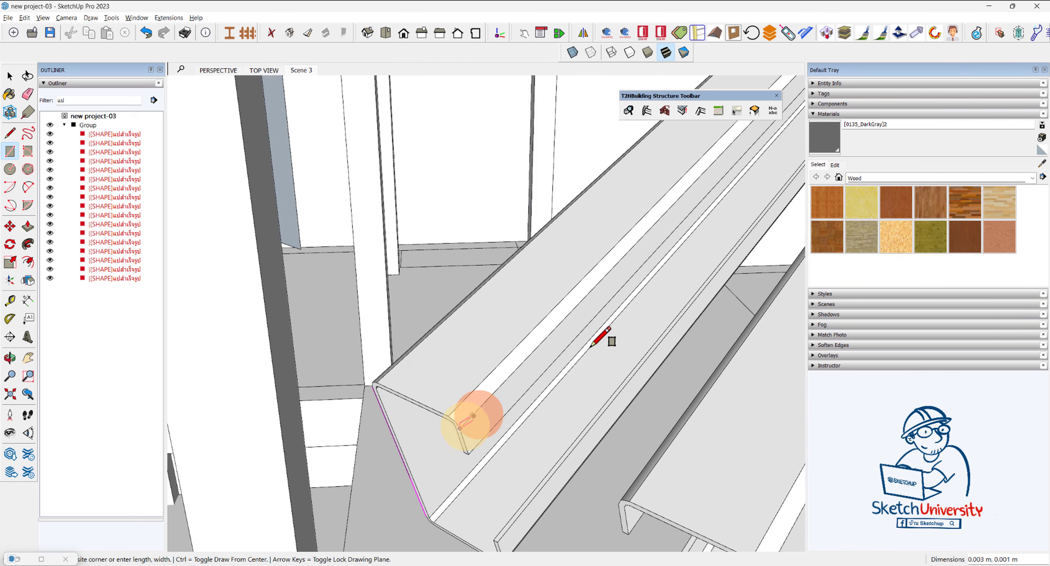
scroll(565, 360, "down", 3)
scroll(565, 358, "down", 4)
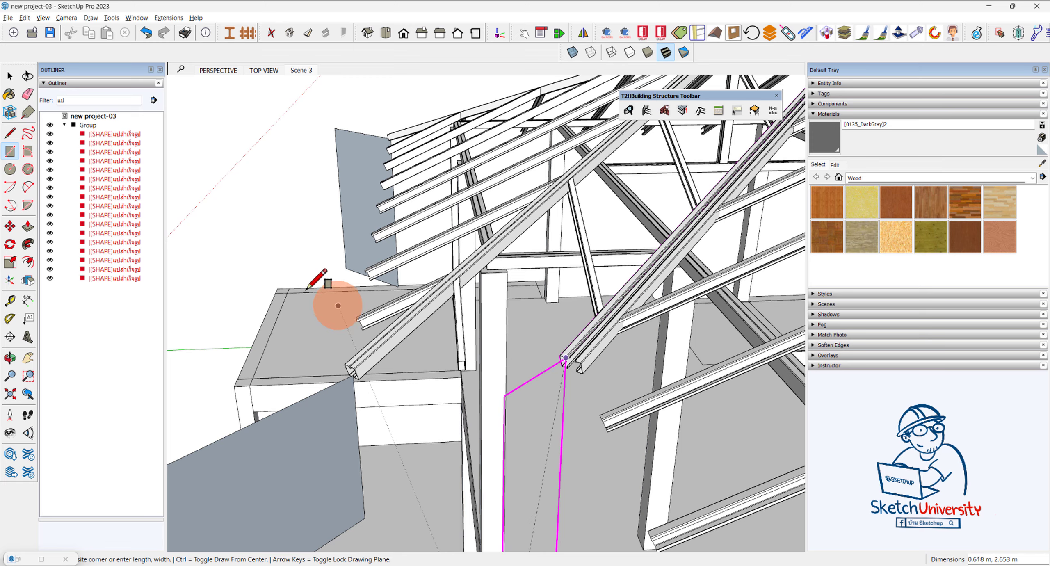
key("Escape")
scroll(628, 352, "up", 2)
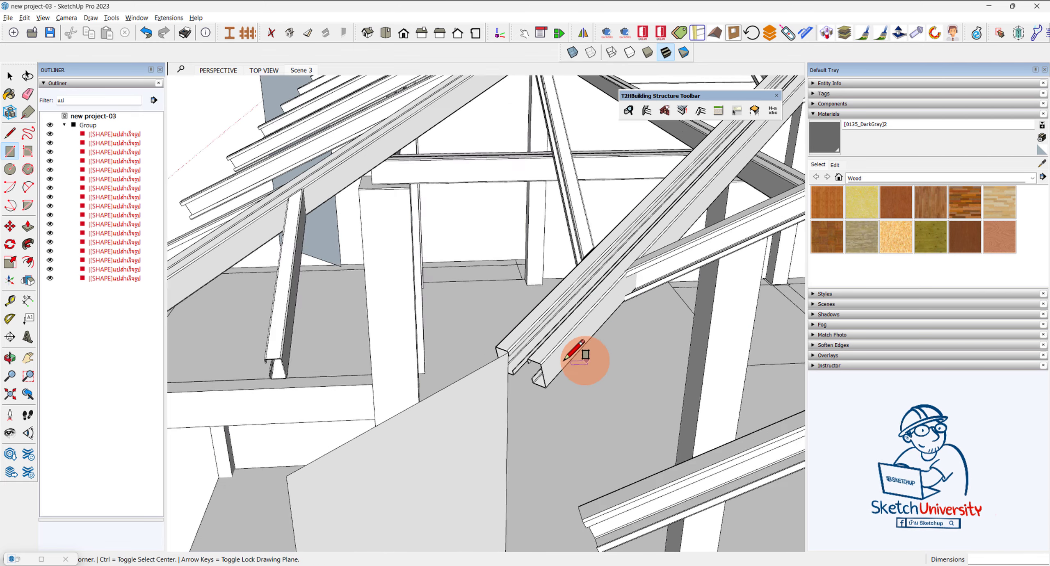
scroll(585, 356, "up", 2)
Draw a vertical rectangular face hanging down from the purlin end beside the hip rafter.
mouse_move(537, 354)
middle_mouse_down()
mouse_move(624, 368)
mouse_move(750, 357)
middle_mouse_up()
scroll(715, 345, "up", 2)
scroll(701, 326, "up", 2)
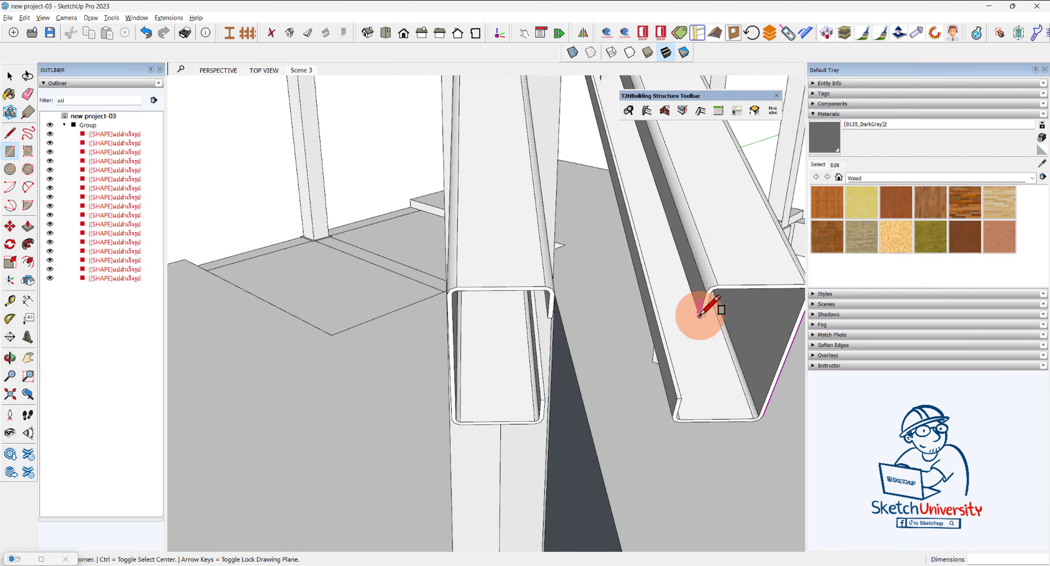
left_click(699, 315)
scroll(656, 304, "down", 5)
scroll(613, 368, "down", 2)
scroll(449, 445, "up", 1)
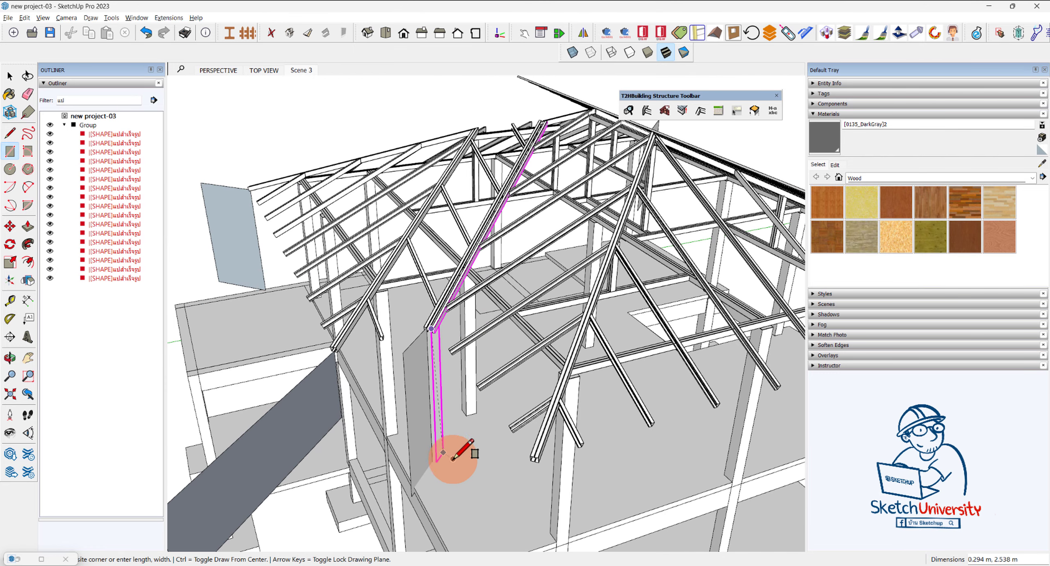
left_click(413, 494)
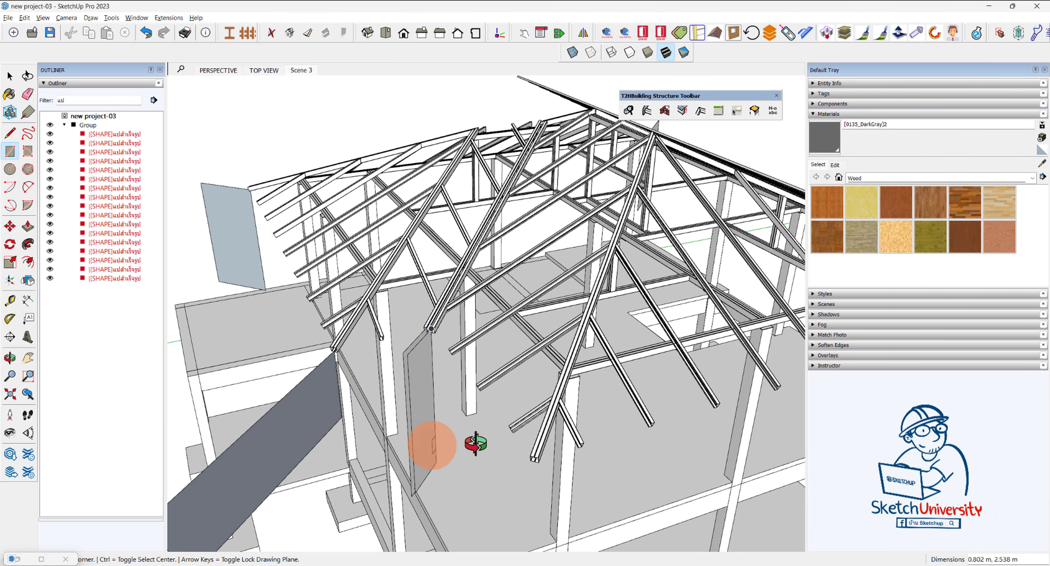
Start another rectangle at a second purlin end.
middle_click_drag(429, 446, 422, 422)
scroll(404, 408, "down", 2)
scroll(389, 417, "up", 2)
scroll(365, 397, "up", 3)
scroll(355, 395, "up", 2)
scroll(356, 394, "up", 1)
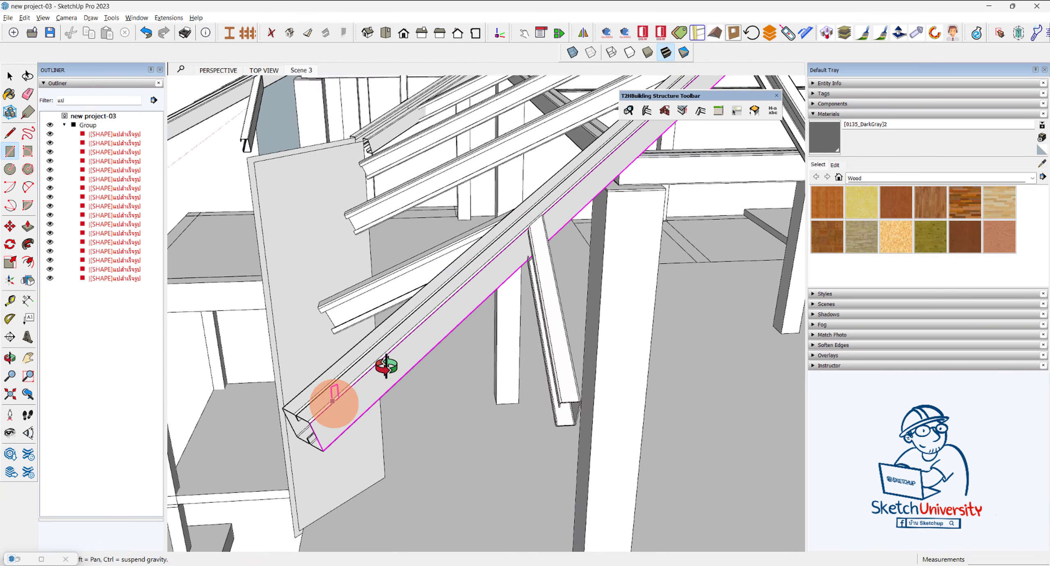
scroll(340, 388, "up", 2)
scroll(374, 376, "up", 1)
scroll(364, 376, "up", 1)
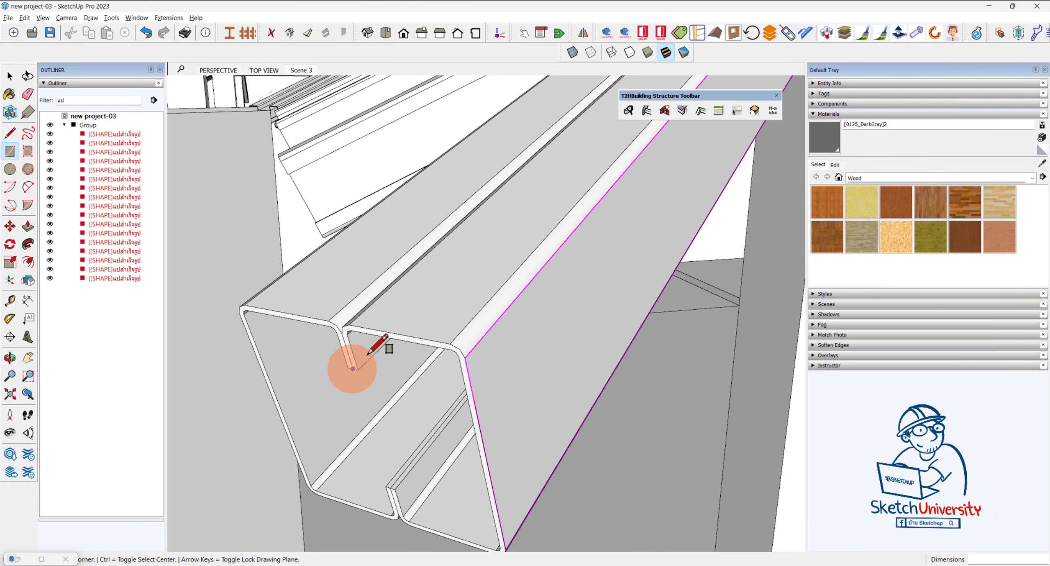
left_click(353, 369)
scroll(502, 300, "down", 2)
scroll(500, 318, "down", 2)
scroll(430, 417, "down", 2)
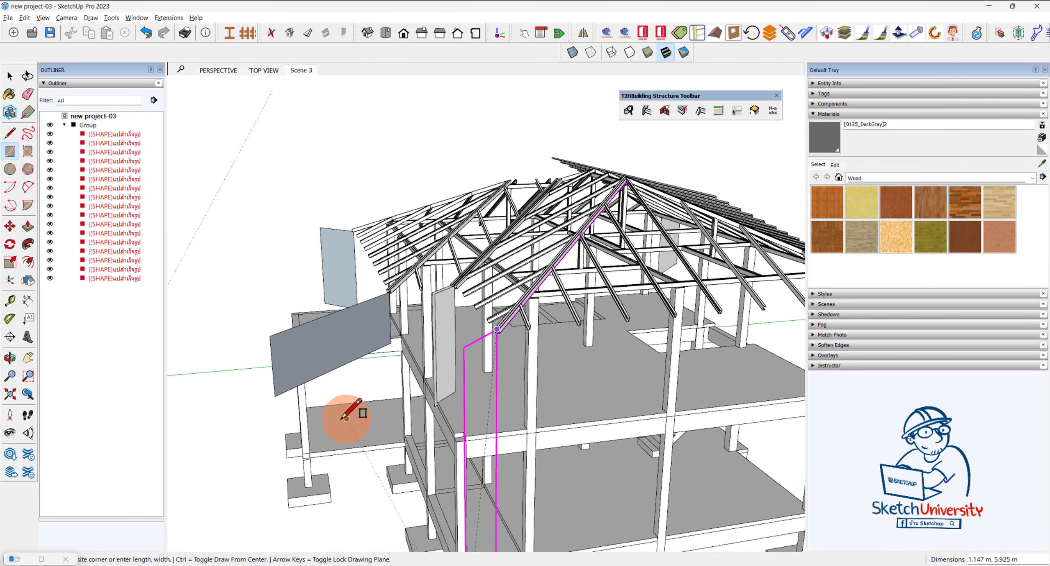
scroll(369, 385, "down", 3)
Orbit around the roof and start a rectangle at the rafter junction, leaving it unfinished.
mouse_move(422, 328)
middle_mouse_down()
mouse_move(351, 469)
mouse_move(520, 446)
middle_mouse_up()
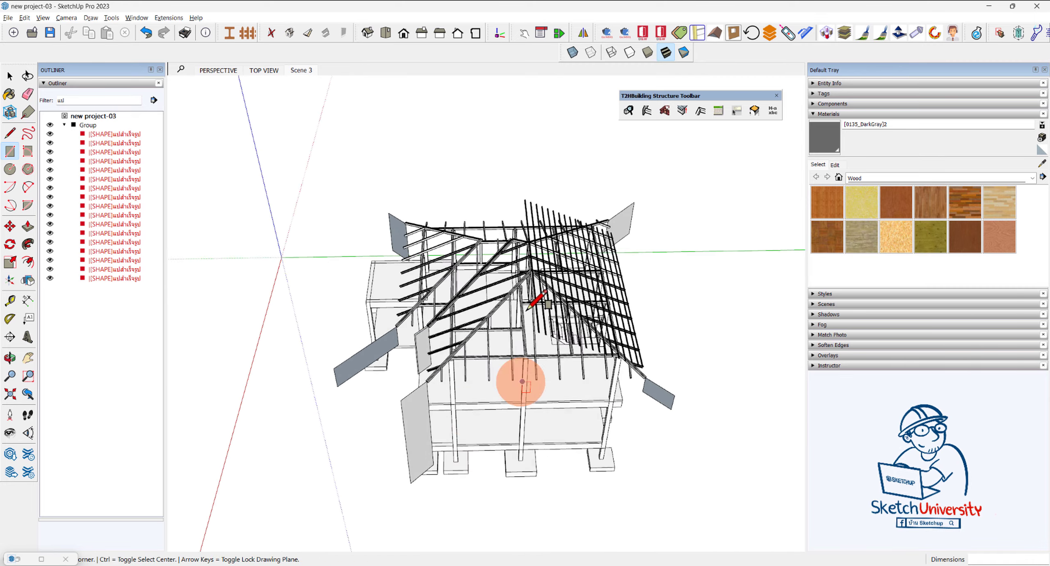
scroll(519, 215, "up", 3)
scroll(518, 216, "up", 2)
scroll(468, 286, "down", 2)
scroll(450, 304, "down", 3)
mouse_move(450, 304)
middle_mouse_down()
mouse_move(595, 299)
mouse_move(566, 185)
middle_mouse_up()
scroll(560, 222, "up", 3)
scroll(560, 254, "up", 3)
scroll(610, 253, "up", 2)
scroll(610, 253, "up", 2)
scroll(621, 262, "up", 2)
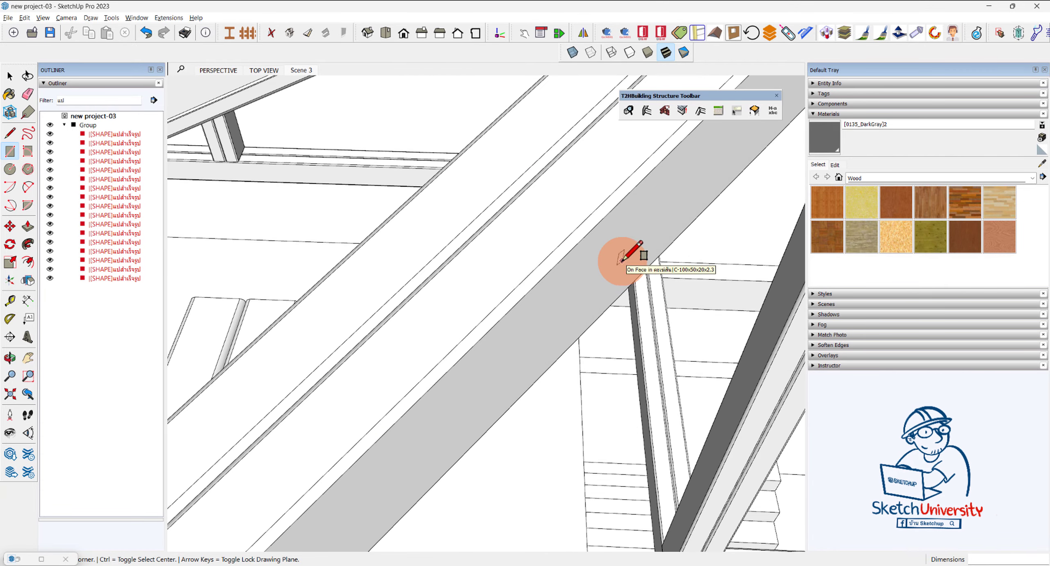
scroll(511, 330, "down", 3)
scroll(484, 348, "up", 2)
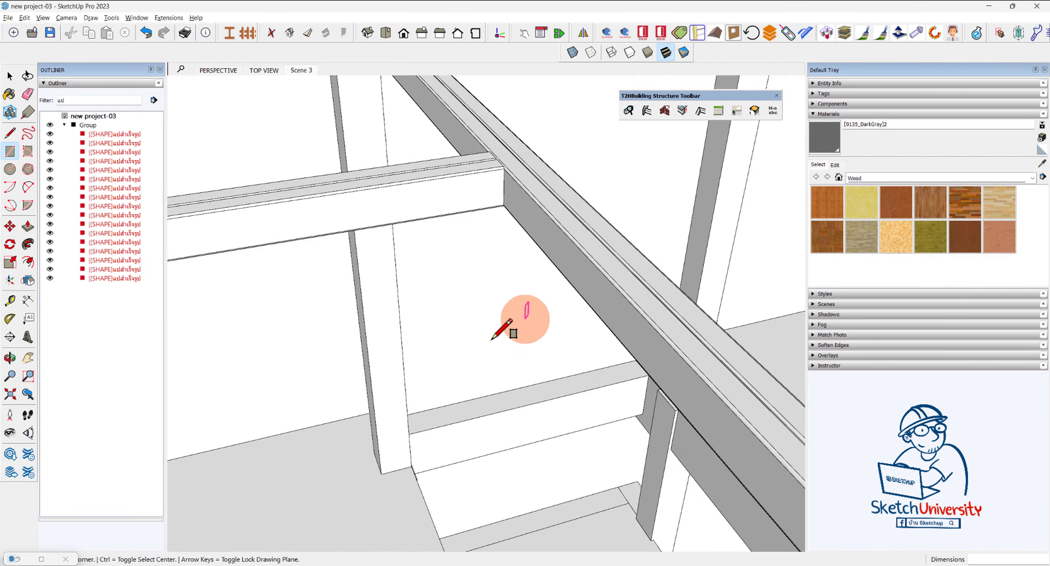
scroll(506, 324, "down", 5)
scroll(515, 316, "up", 3)
scroll(512, 312, "up", 3)
scroll(510, 313, "up", 2)
scroll(509, 310, "up", 2)
left_click(507, 308)
scroll(518, 238, "down", 3)
scroll(498, 246, "down", 2)
scroll(496, 248, "down", 5)
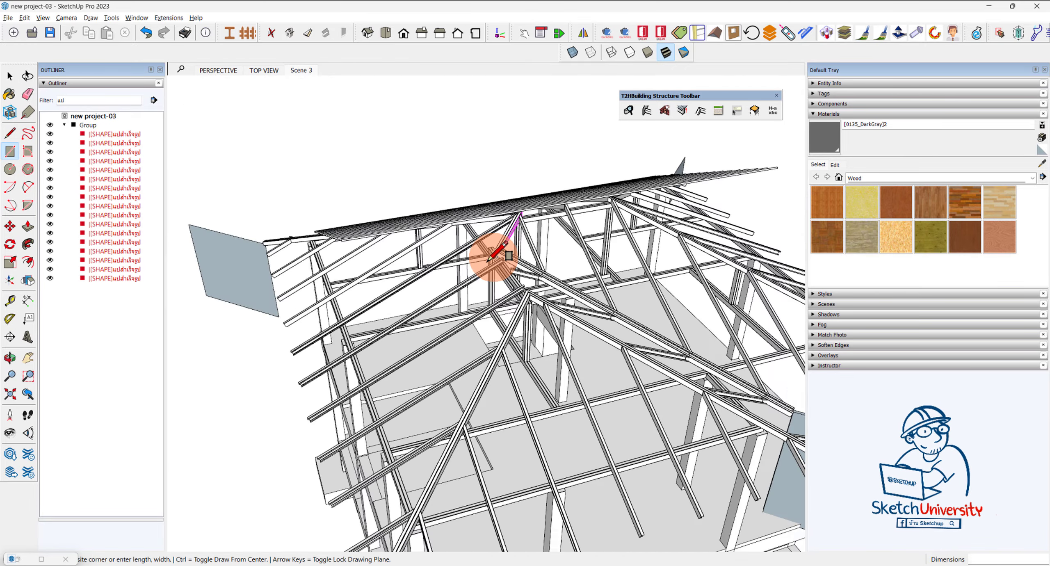
scroll(390, 242, "down", 3)
mouse_move(352, 203)
middle_mouse_down()
mouse_move(500, 334)
mouse_move(375, 288)
mouse_move(614, 274)
mouse_move(585, 340)
mouse_move(545, 377)
mouse_move(506, 376)
mouse_move(558, 371)
mouse_move(450, 261)
middle_mouse_up()
Enter the roof purlin group, select all purlins and extend them to the lower-right face.
key("space")
double_click(513, 385)
triple_click(438, 210)
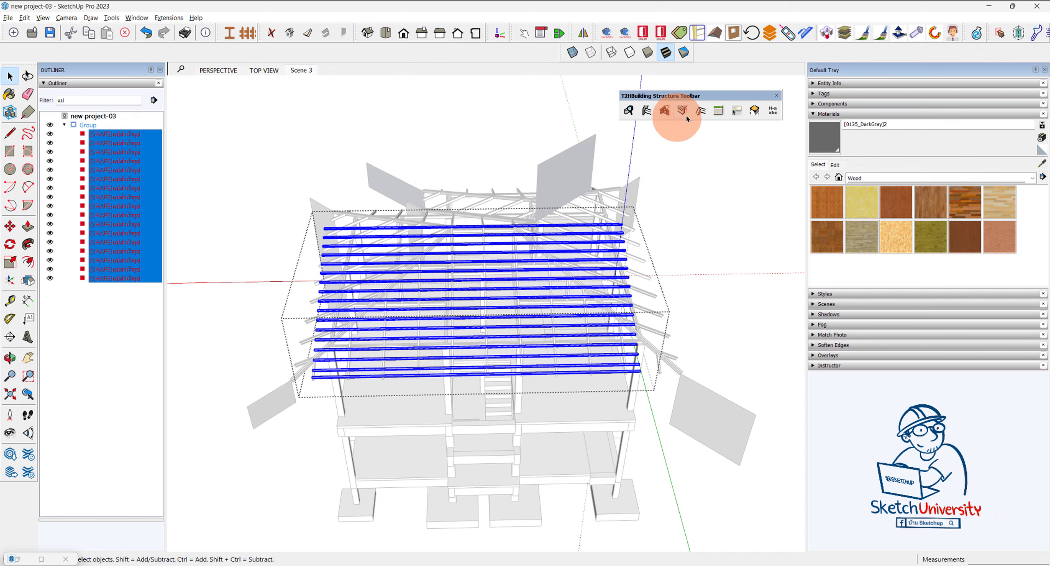
left_click(647, 111)
left_click(693, 410)
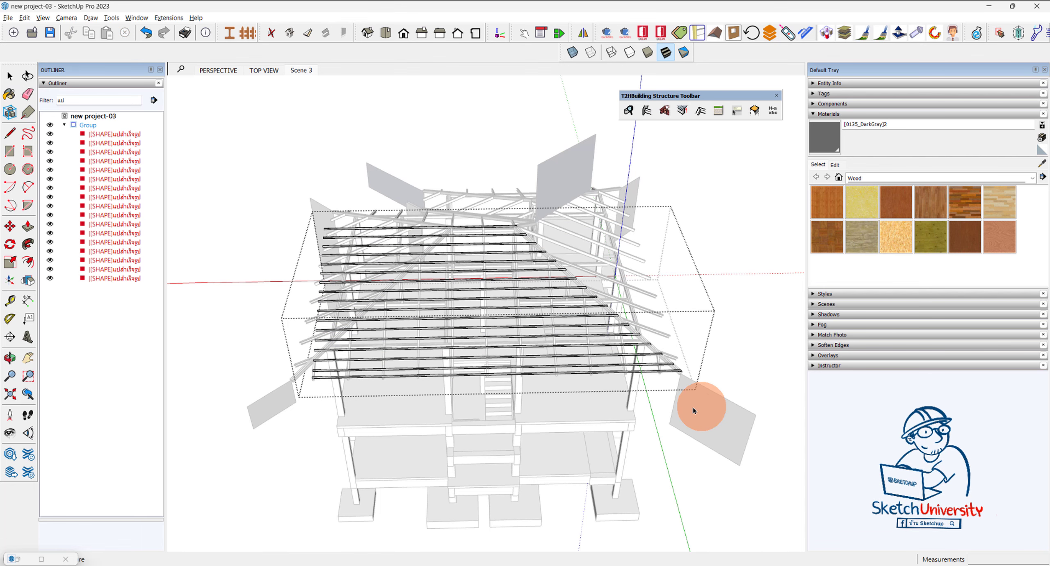
Reselect all the purlins and extend them to the lower-left face.
middle_click_drag(562, 347, 570, 382)
key("space")
key("ctrl+a")
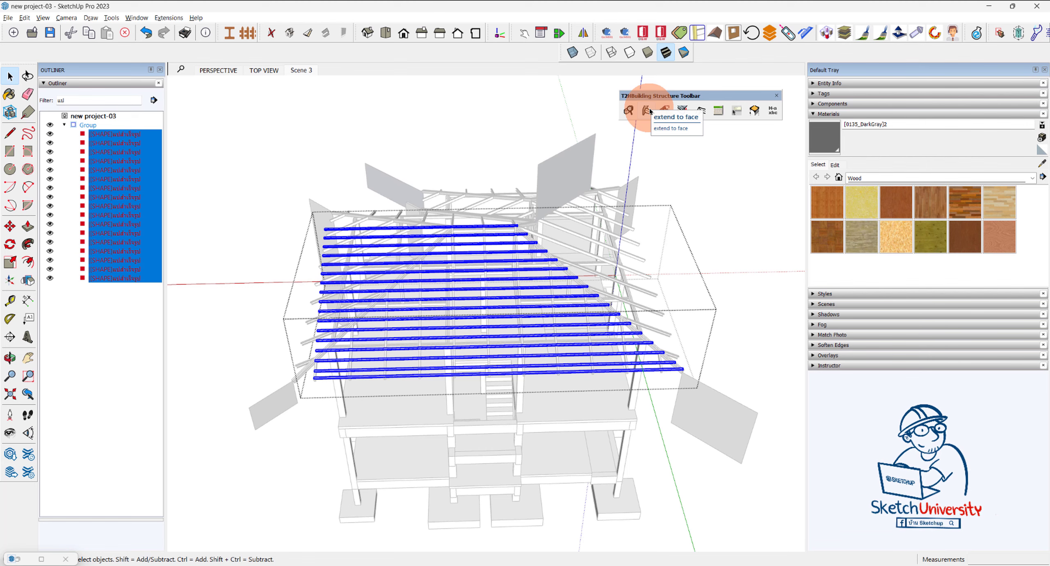
left_click(274, 405)
left_click(418, 269)
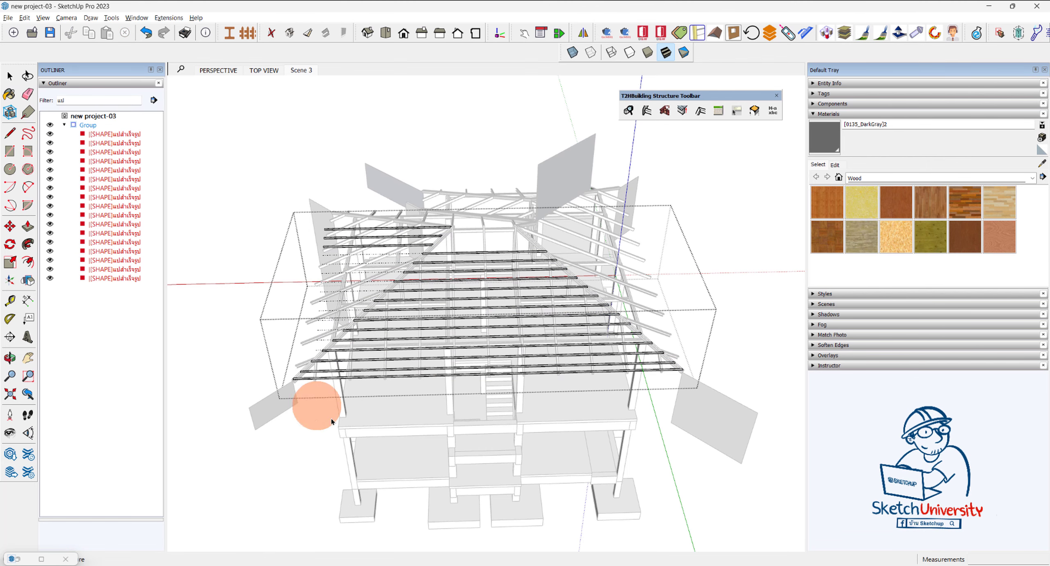
scroll(416, 272, "up", 3)
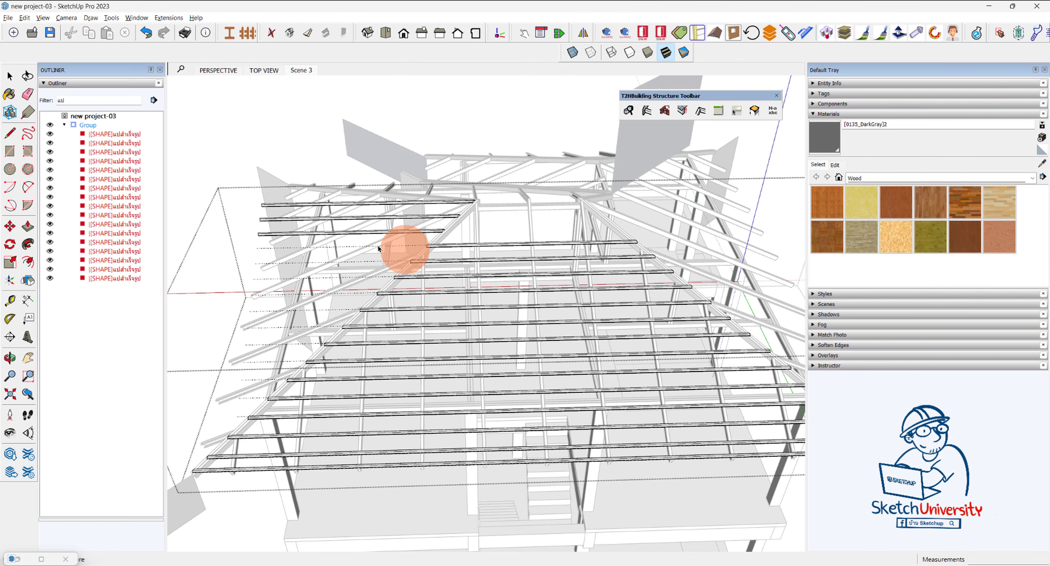
scroll(389, 251, "down", 3)
scroll(369, 259, "down", 2)
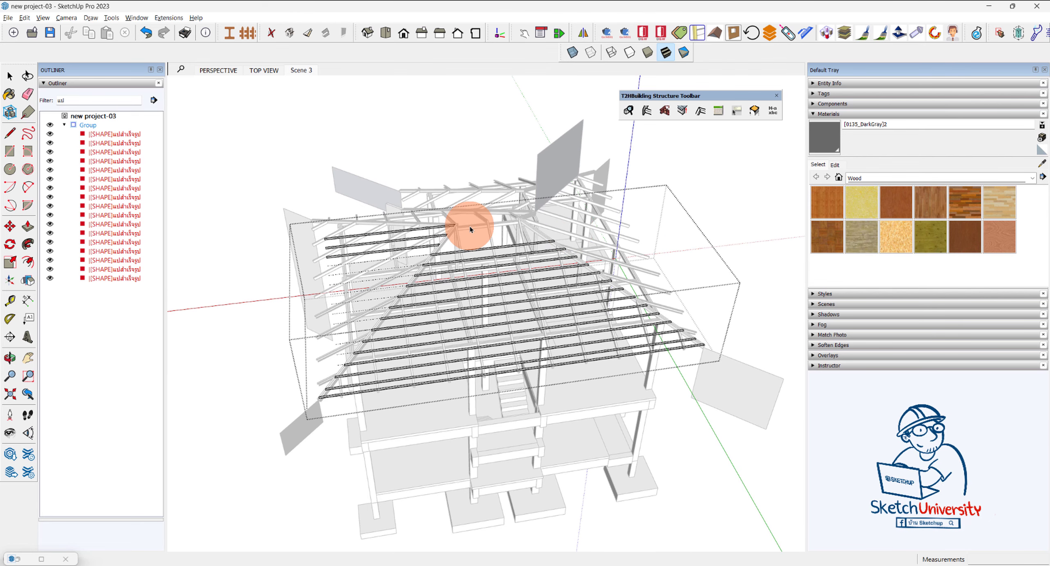
Extend the short purlins near the ridge one by one to the right-hand face.
left_click(650, 123)
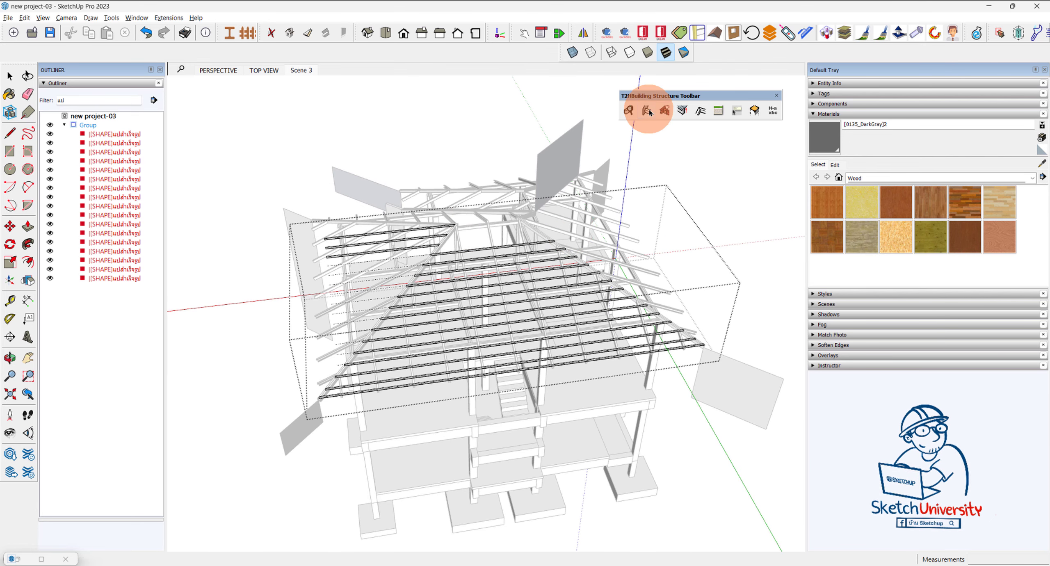
left_click(550, 169)
left_click(743, 397)
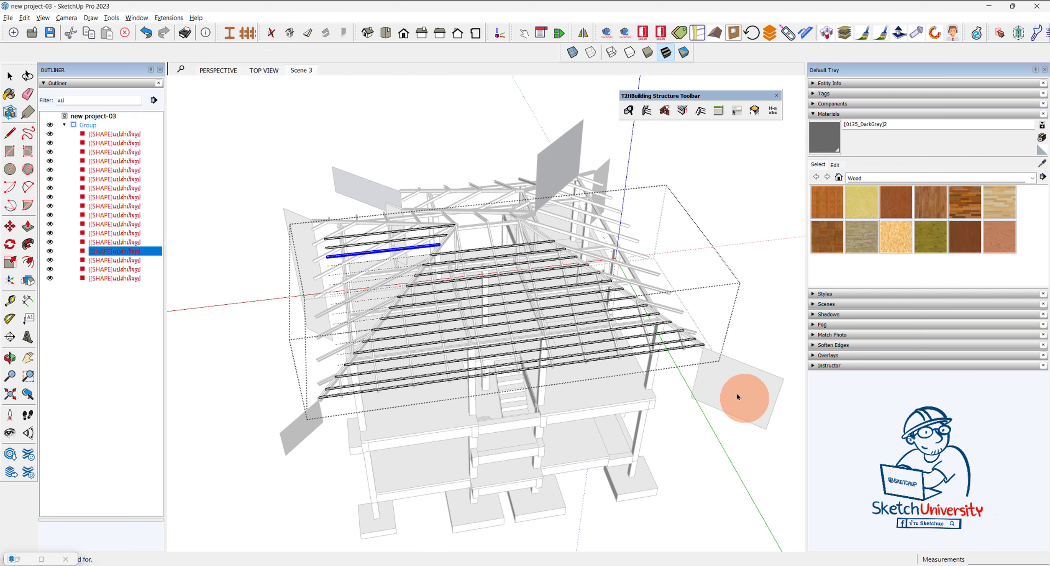
left_click(439, 243)
left_click(779, 398)
left_click(453, 232)
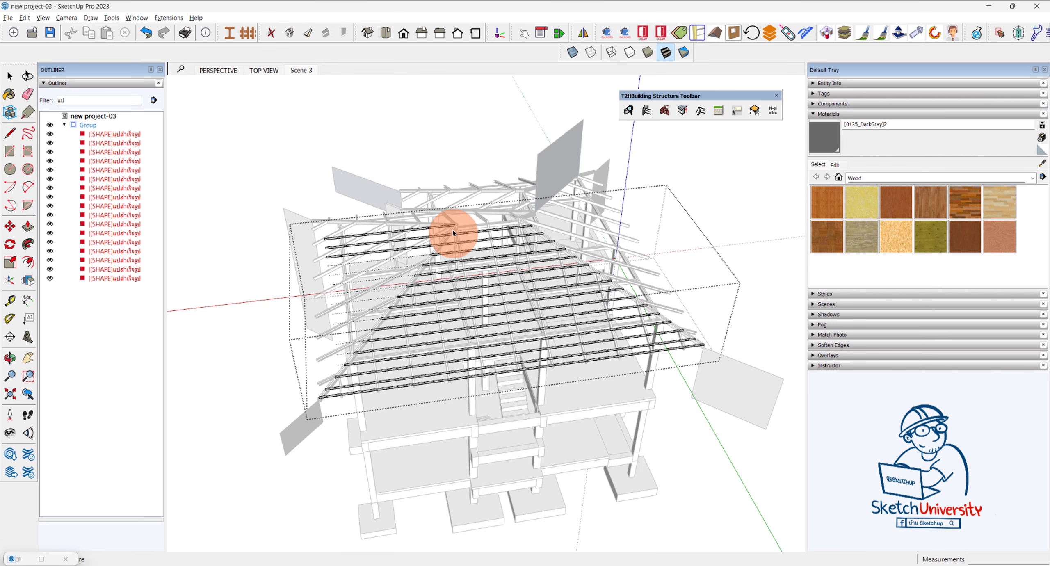
left_click(693, 378)
left_click(734, 399)
left_click(684, 387)
Extend the remaining ridge-side purlins one by one to the lower-left face.
left_click(514, 256)
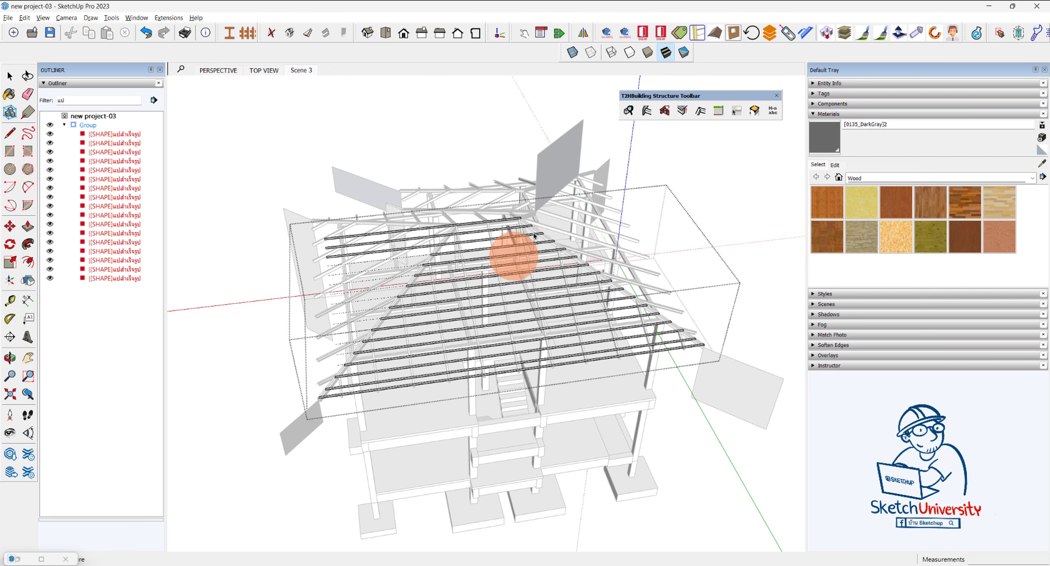
left_click(540, 235)
left_click(297, 440)
left_click(535, 219)
left_click(331, 389)
left_click(296, 435)
left_click(332, 385)
left_click(511, 220)
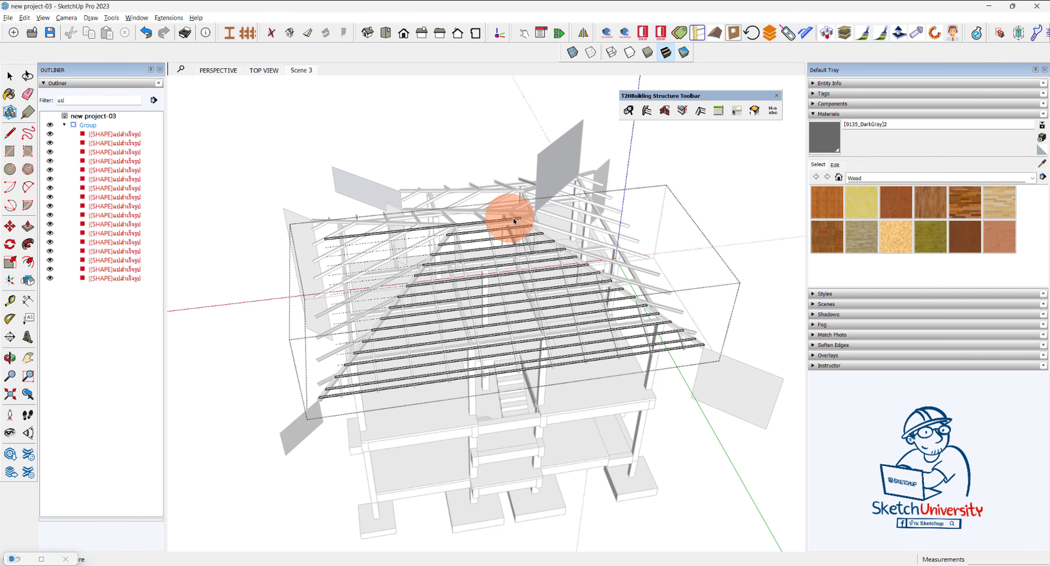
left_click(357, 360)
left_click(300, 426)
Select all purlins of the finished slope and orbit to view them from above.
mouse_move(526, 348)
middle_mouse_down()
mouse_move(436, 398)
mouse_move(604, 363)
middle_mouse_up()
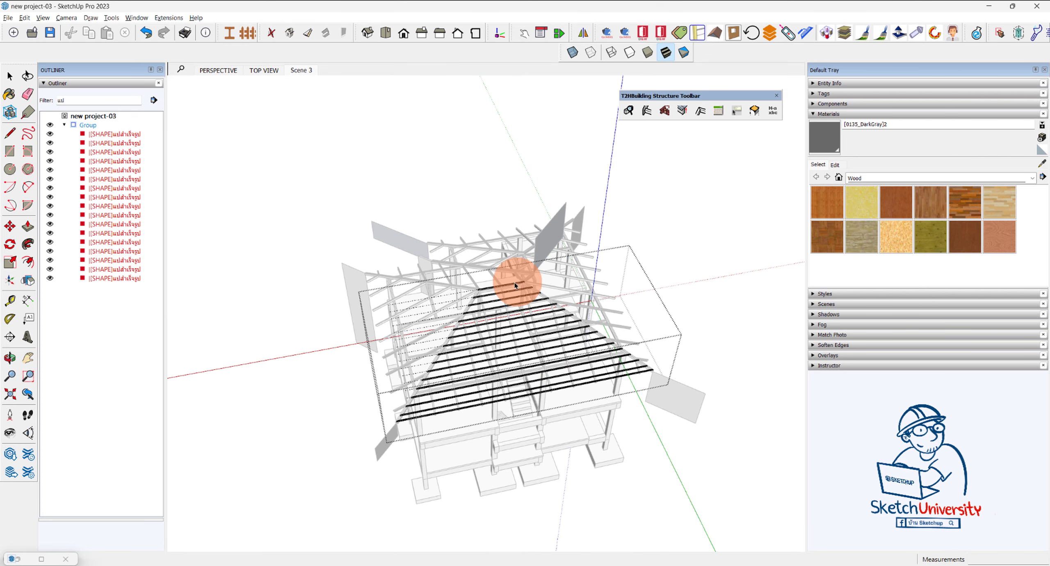
key("space")
left_click(481, 287)
mouse_move(481, 288)
middle_mouse_down()
mouse_move(635, 396)
mouse_move(622, 384)
middle_mouse_up()
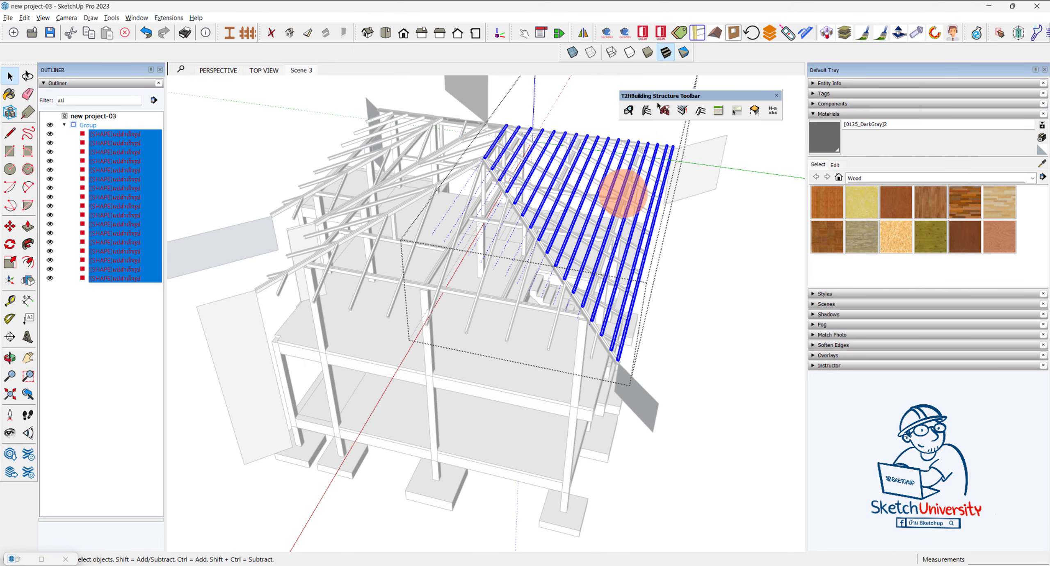
Undock the Mirror toolbar and activate Mirror on the selected purlins.
left_click(582, 32)
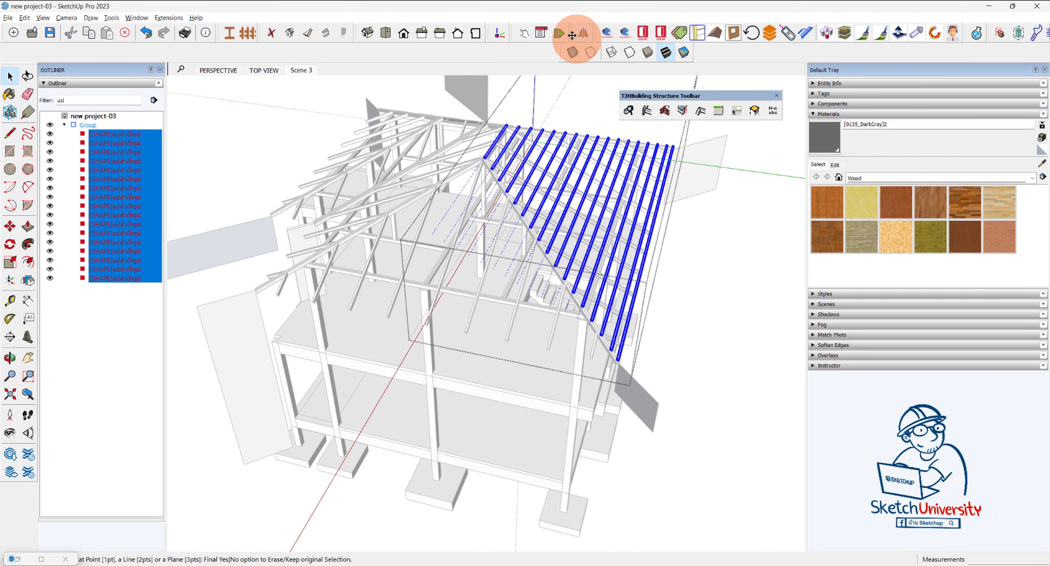
left_click_drag(572, 35, 744, 187)
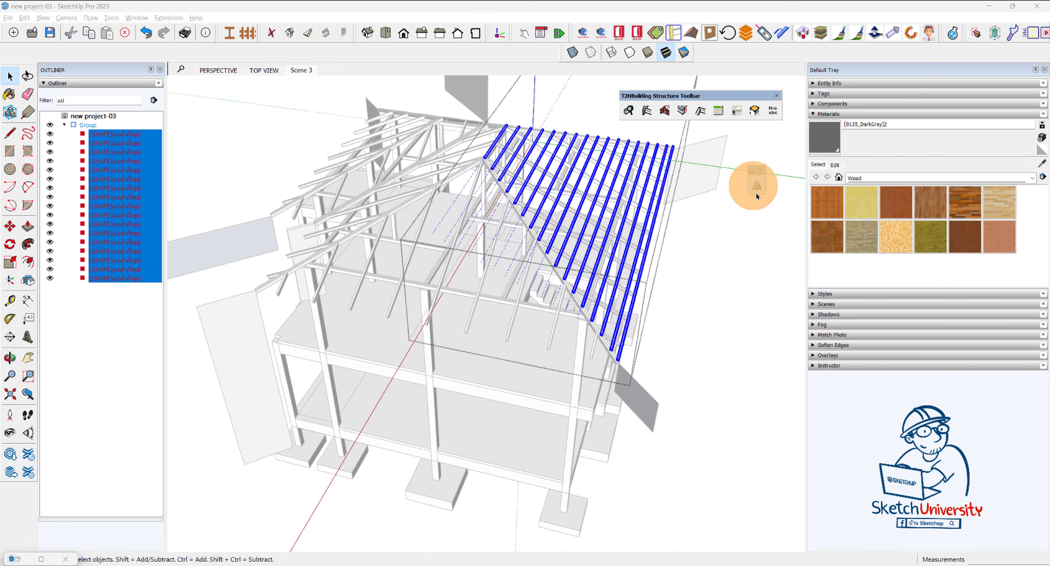
left_click(755, 187)
scroll(679, 356, "up", 1)
scroll(681, 347, "up", 2)
scroll(666, 341, "up", 2)
scroll(640, 328, "up", 2)
Mirror the purlins along the hip edge onto the adjacent slope, keeping the originals.
left_click(633, 326)
left_click(684, 367)
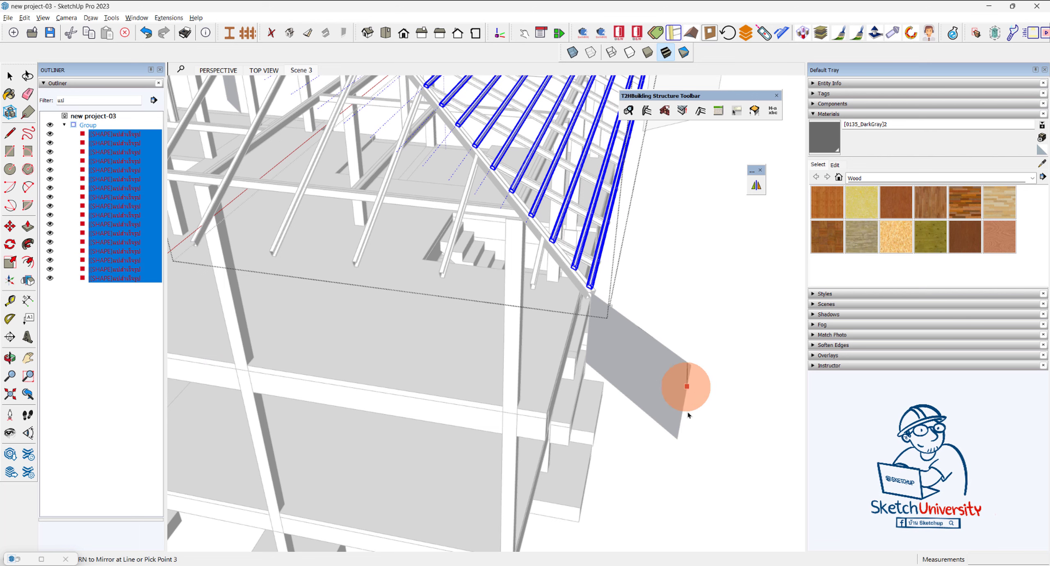
left_click(757, 187)
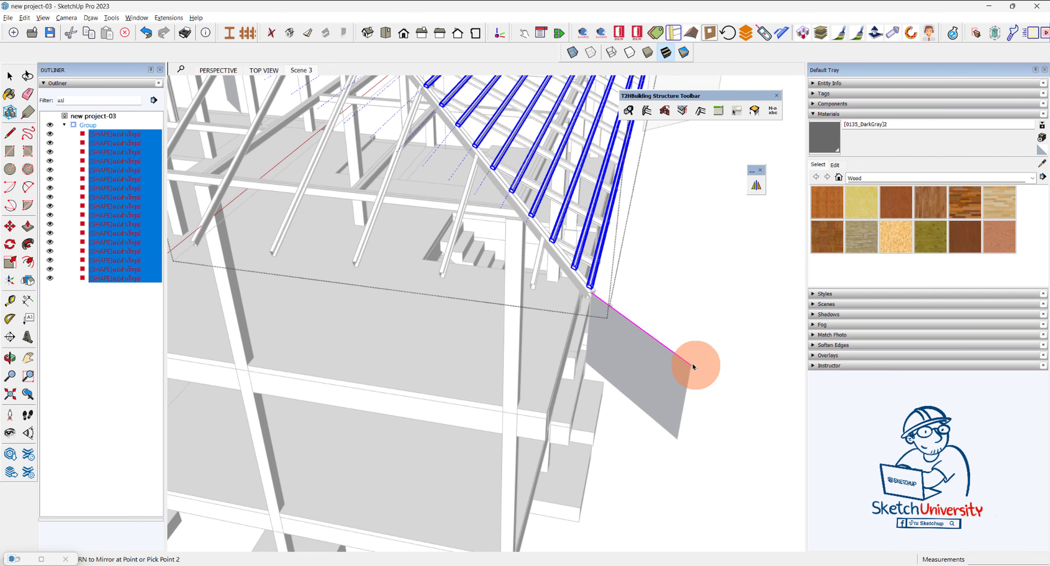
scroll(693, 367, "up", 2)
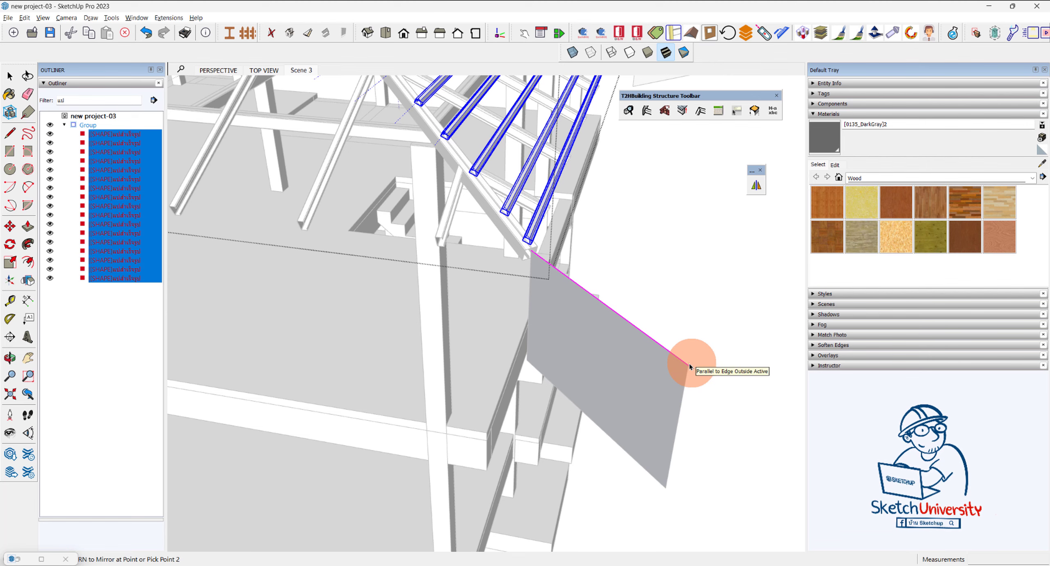
left_click(666, 488)
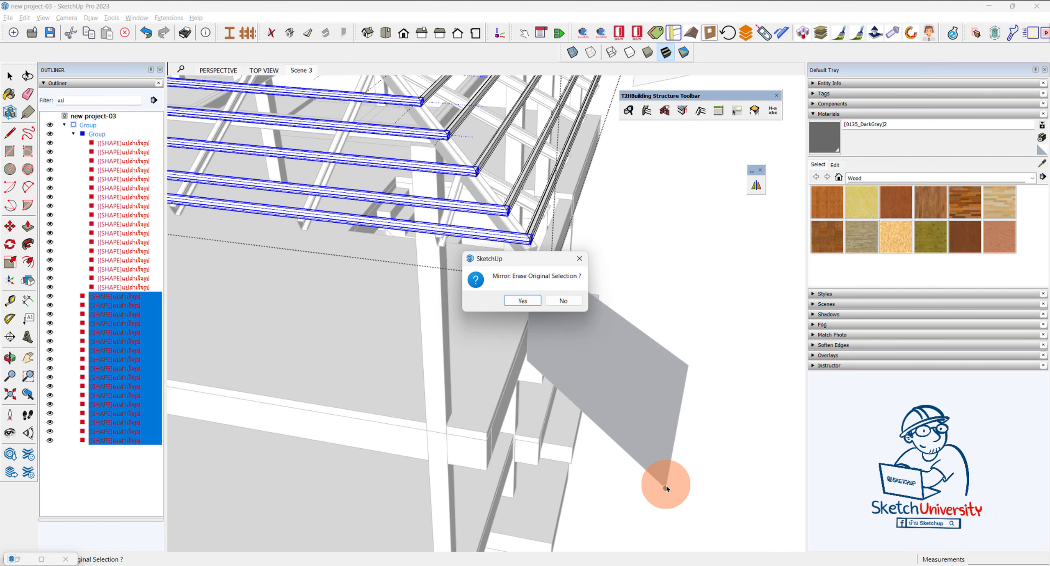
left_click(579, 303)
middle_click_drag(610, 339, 703, 393)
scroll(637, 355, "down", 5)
mouse_move(734, 336)
middle_mouse_down()
mouse_move(597, 308)
mouse_move(679, 258)
mouse_move(555, 277)
mouse_move(567, 299)
mouse_move(537, 319)
mouse_move(562, 333)
mouse_move(461, 281)
mouse_move(665, 173)
middle_mouse_up()
scroll(552, 269, "up", 2)
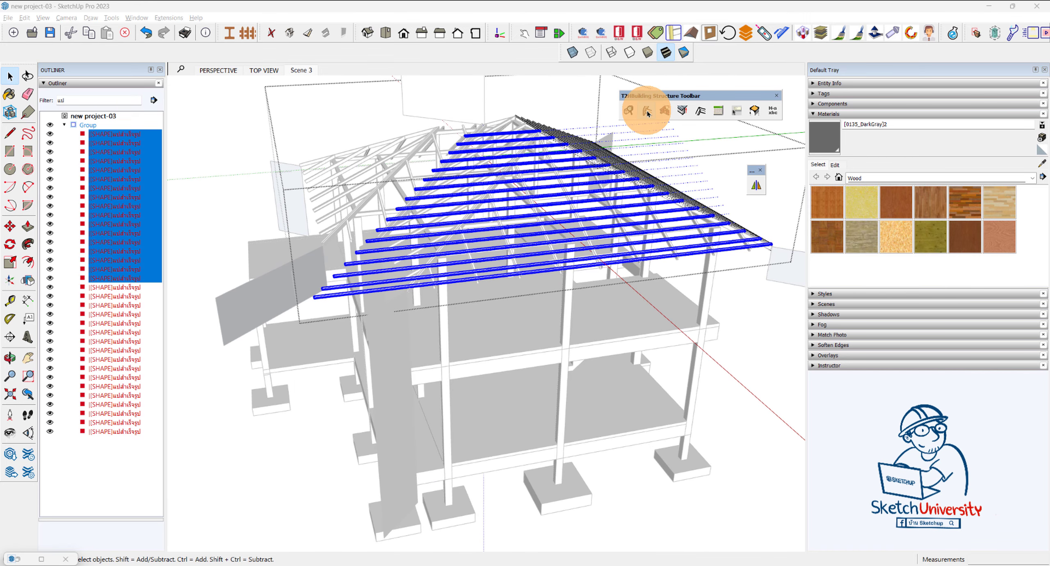
Select roof purlins one at a time to inspect them, clearing the selection between checks.
left_click(428, 328)
mouse_move(401, 348)
middle_mouse_down()
mouse_move(394, 356)
mouse_move(434, 348)
mouse_move(457, 377)
middle_mouse_up()
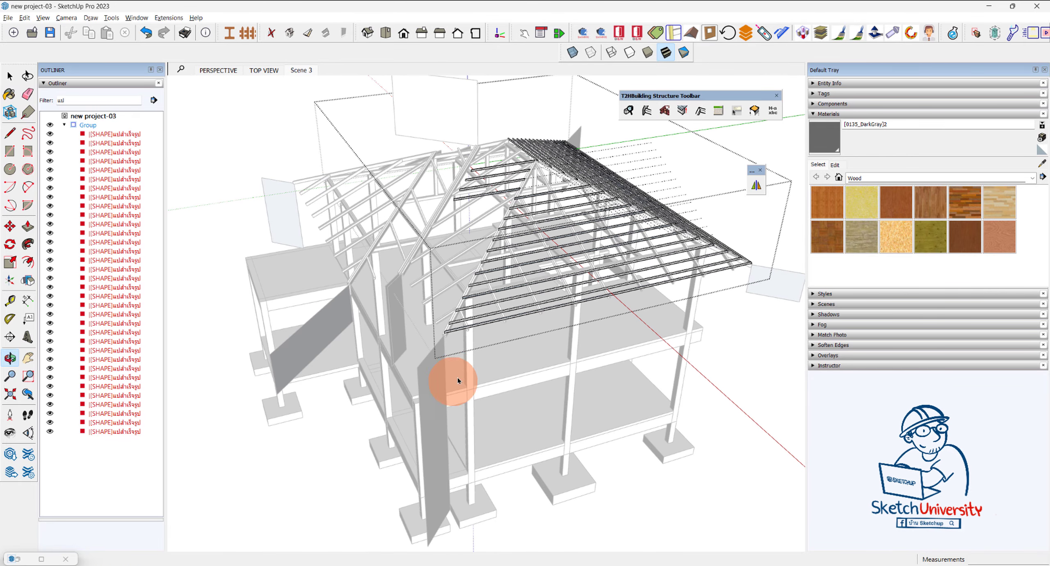
middle_click_drag(657, 294, 529, 233)
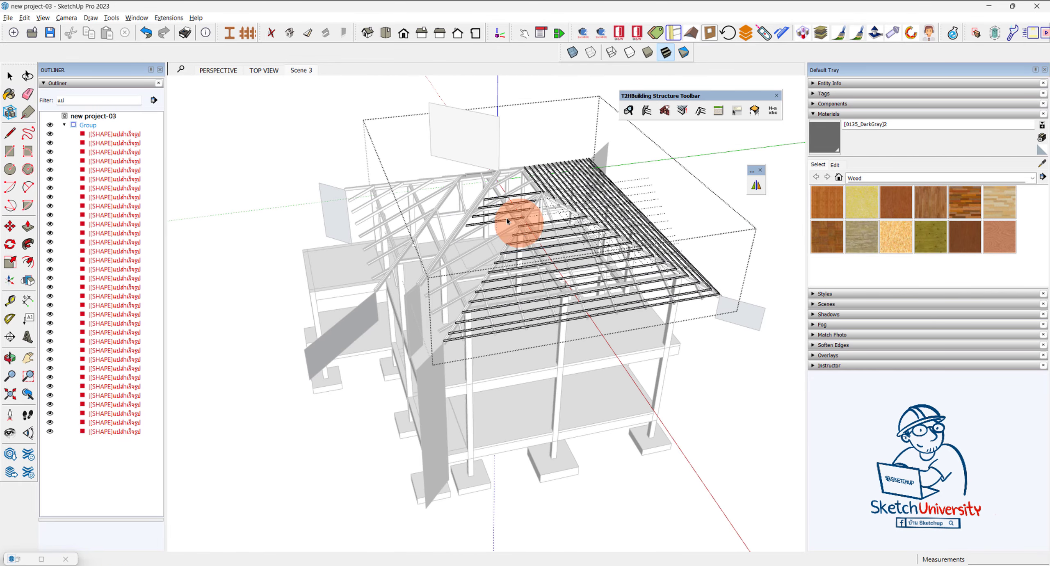
left_click(525, 206)
left_click(745, 323)
left_click(533, 201)
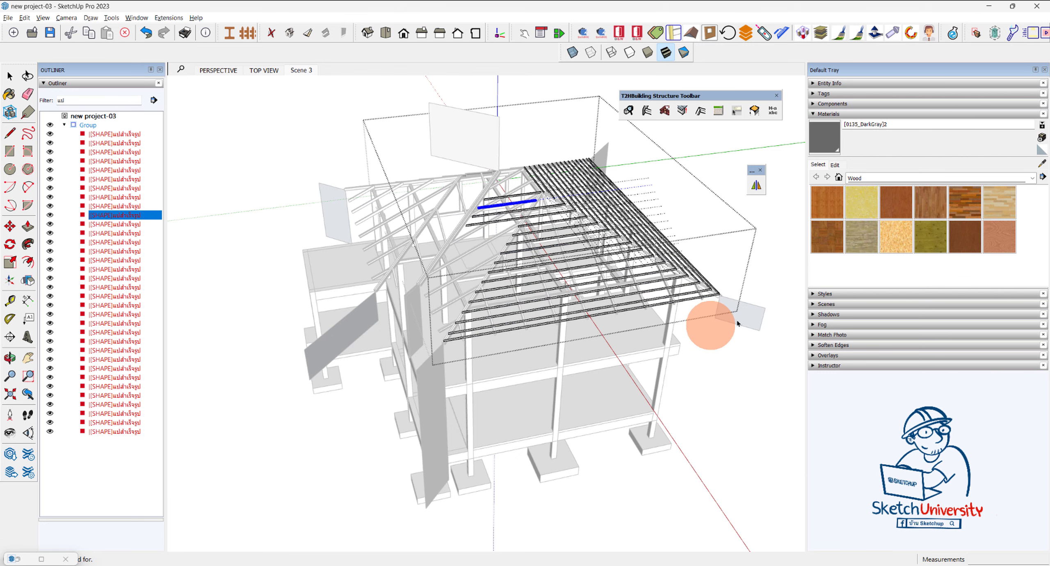
left_click(536, 196)
left_click(736, 315)
left_click(571, 211)
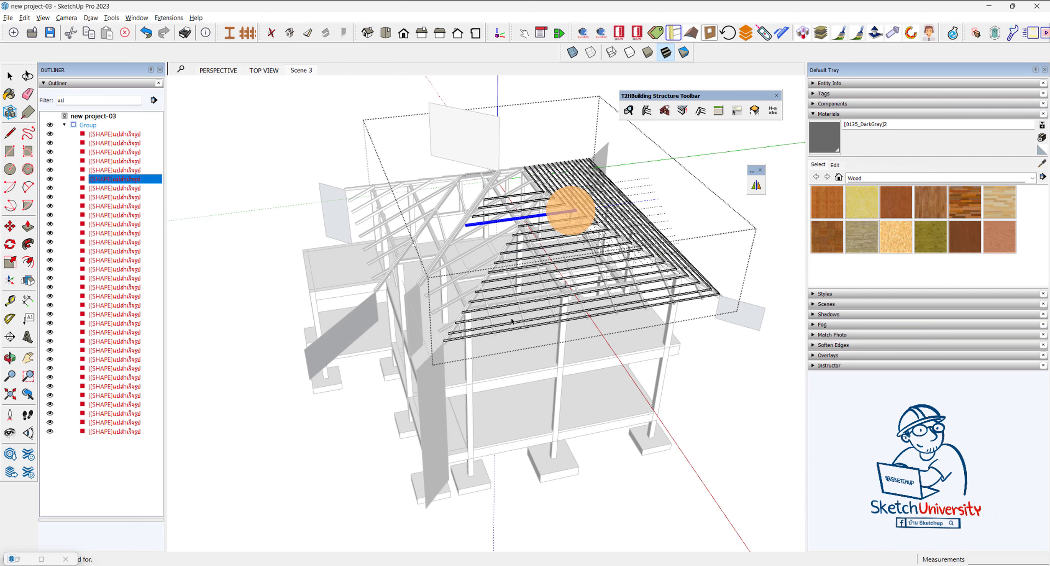
left_click(435, 406)
left_click(559, 208)
left_click(511, 283)
left_click(552, 197)
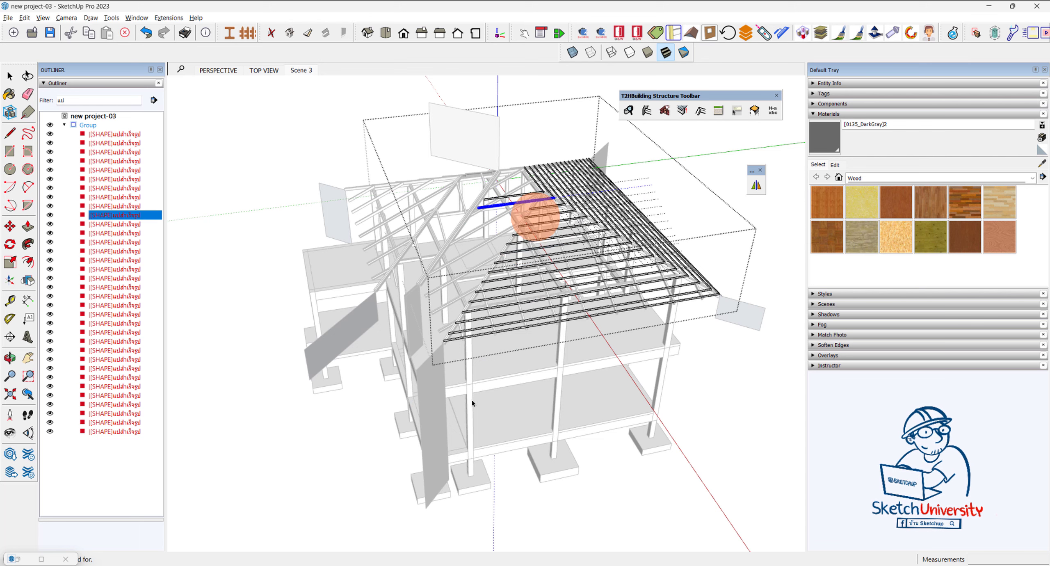
left_click(537, 199)
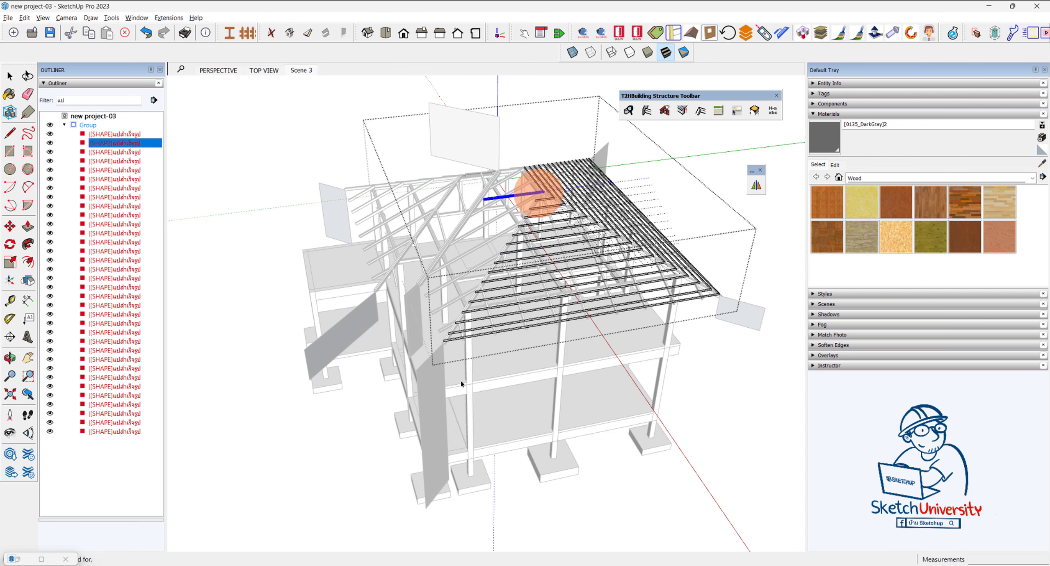
left_click(433, 413)
left_click(504, 428)
Zoom in and inspect a purlin near the ridge.
scroll(537, 196, "up", 3)
scroll(543, 193, "up", 3)
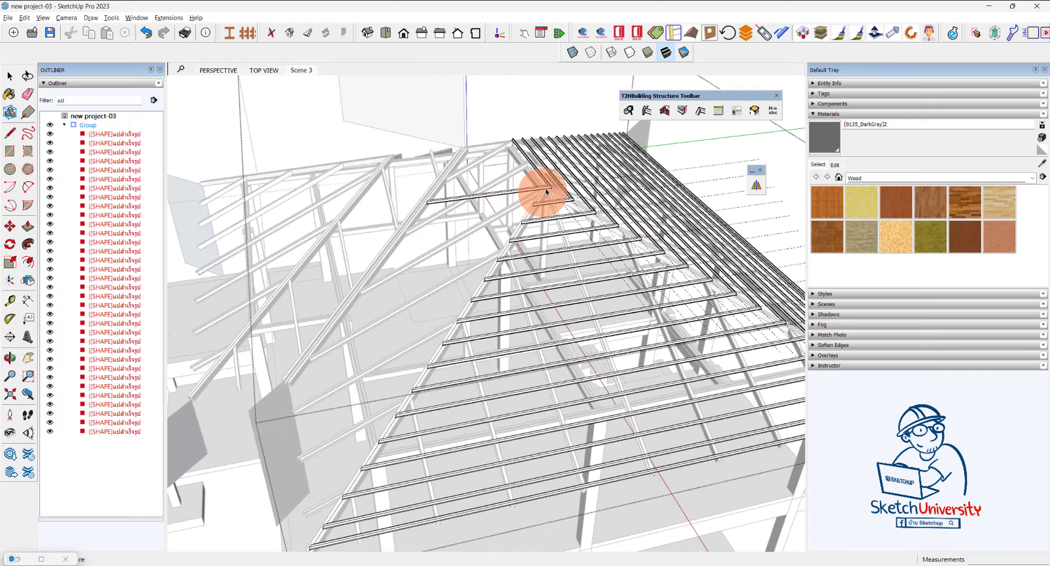
scroll(547, 188, "up", 2)
scroll(554, 182, "up", 1)
left_click(553, 181)
scroll(559, 212, "down", 2)
scroll(560, 212, "down", 5)
From a top-down view, crossing-select all purlins on the front slope.
middle_click_drag(572, 200, 562, 328)
scroll(562, 328, "up", 2)
scroll(558, 336, "up", 2)
scroll(551, 328, "up", 2)
scroll(551, 331, "down", 3)
middle_click_drag(539, 340, 527, 401)
key("space")
mouse_move(535, 387)
left_mouse_down()
mouse_move(439, 244)
mouse_move(415, 243)
left_mouse_up()
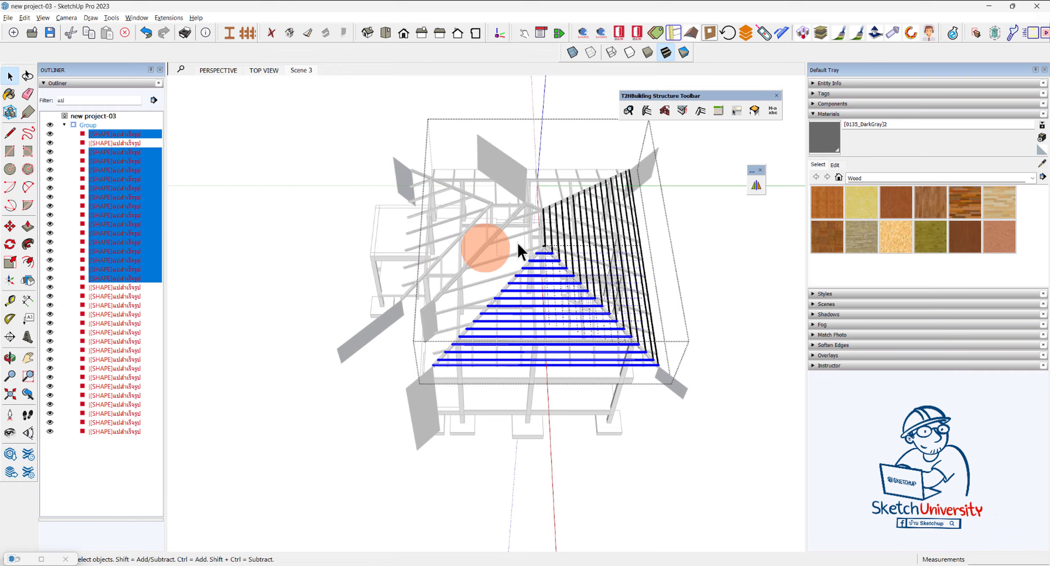
Add the top purlin to the front-slope purlin selection.
scroll(516, 243, "up", 3)
scroll(559, 241, "up", 3)
left_click(562, 242, "shift")
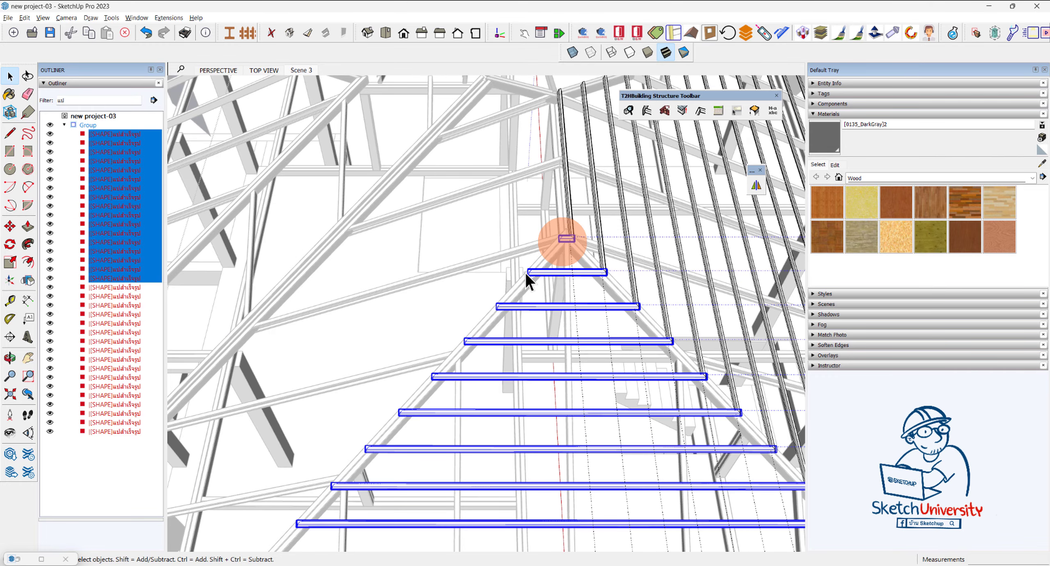
scroll(525, 273, "down", 5)
mouse_move(534, 300)
middle_mouse_down()
mouse_move(591, 292)
mouse_move(689, 215)
middle_mouse_up()
Mirror the selected purlins across the hip line, keeping the originals.
left_click(755, 185)
middle_click_drag(604, 329, 438, 394)
scroll(454, 389, "up", 3)
scroll(467, 373, "up", 3)
left_click(469, 357)
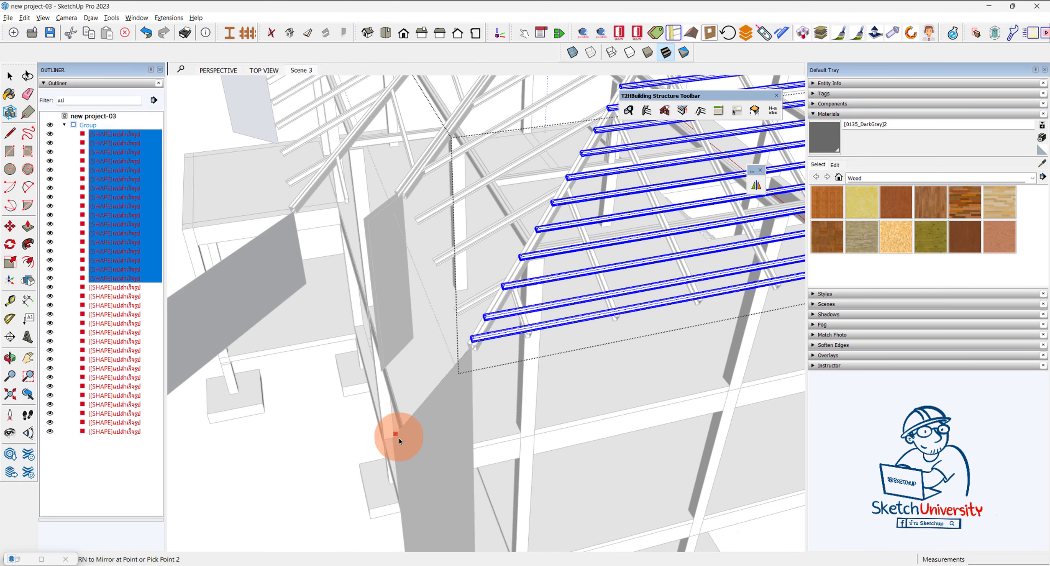
left_click(402, 524)
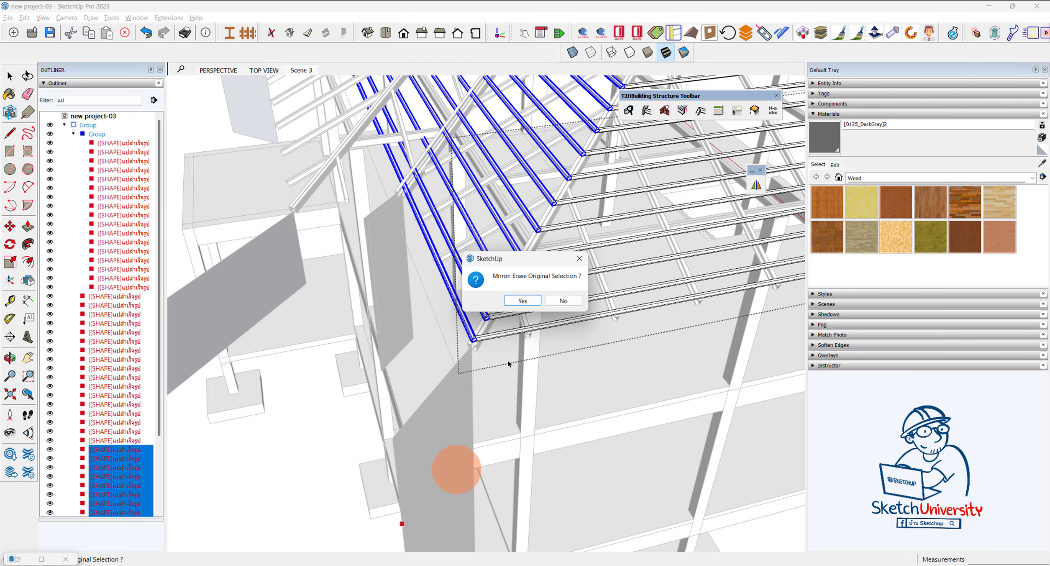
left_click(567, 302)
Orbit around the roof to check the mirrored purlins, then deselect everything.
scroll(478, 338, "up", 3)
middle_click_drag(487, 317, 539, 347)
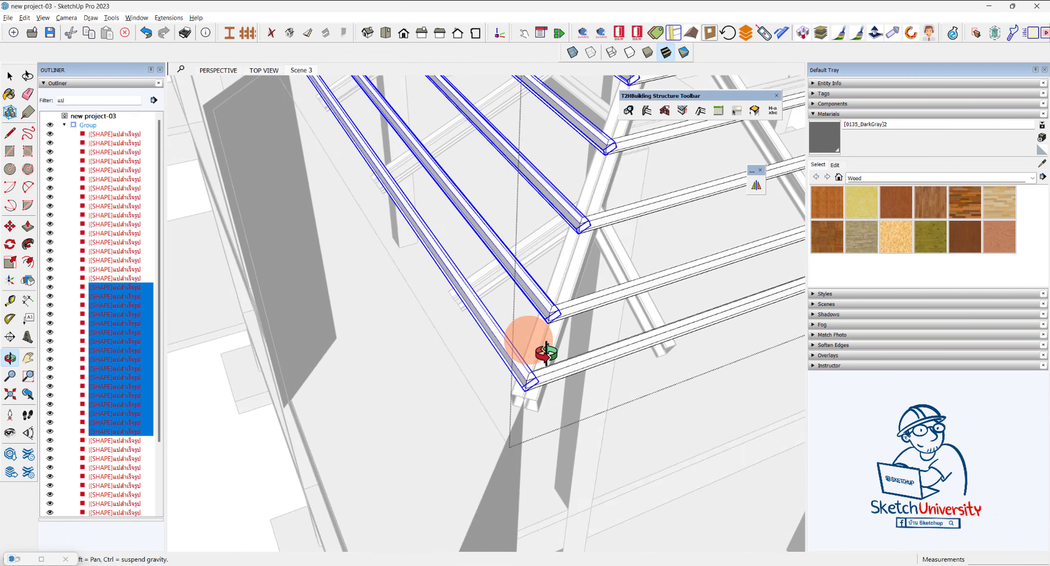
scroll(559, 351, "down", 2)
scroll(542, 365, "down", 5)
mouse_move(502, 387)
middle_mouse_down()
mouse_move(520, 369)
mouse_move(568, 376)
mouse_move(546, 188)
mouse_move(595, 248)
mouse_move(562, 251)
middle_mouse_up()
scroll(541, 172, "up", 3)
scroll(563, 220, "down", 2)
scroll(504, 305, "down", 2)
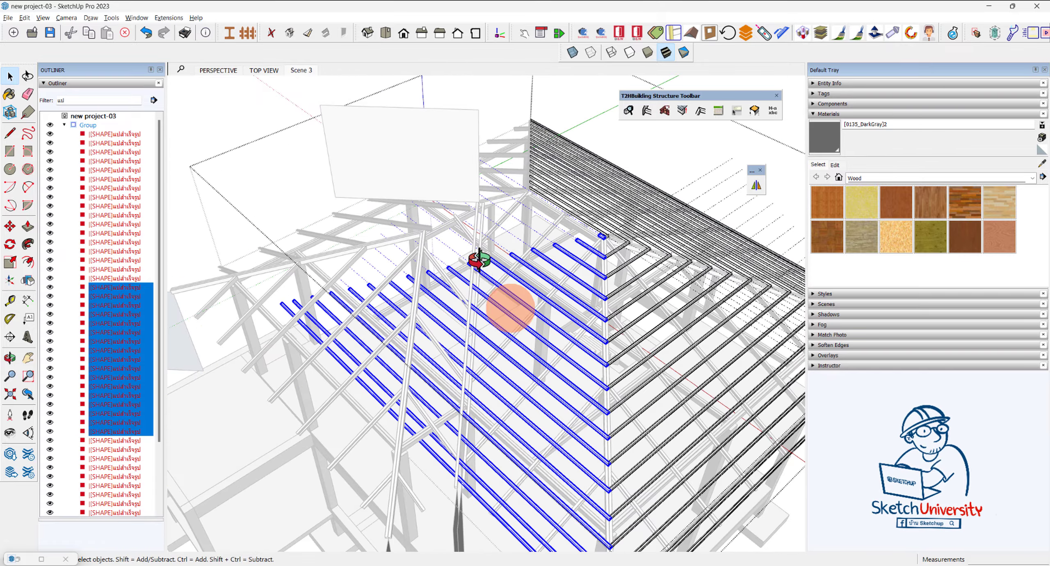
scroll(437, 391, "down", 2)
scroll(438, 391, "up", 3)
mouse_move(429, 382)
middle_mouse_down()
mouse_move(431, 361)
mouse_move(446, 375)
mouse_move(497, 370)
mouse_move(600, 397)
middle_mouse_up()
key("ctrl+t")
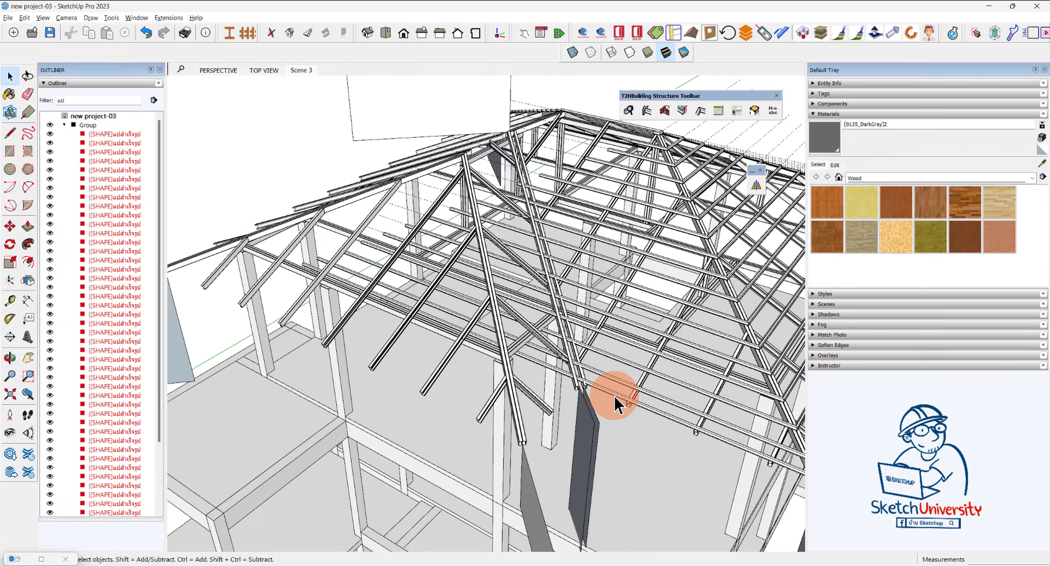
double_click(613, 396)
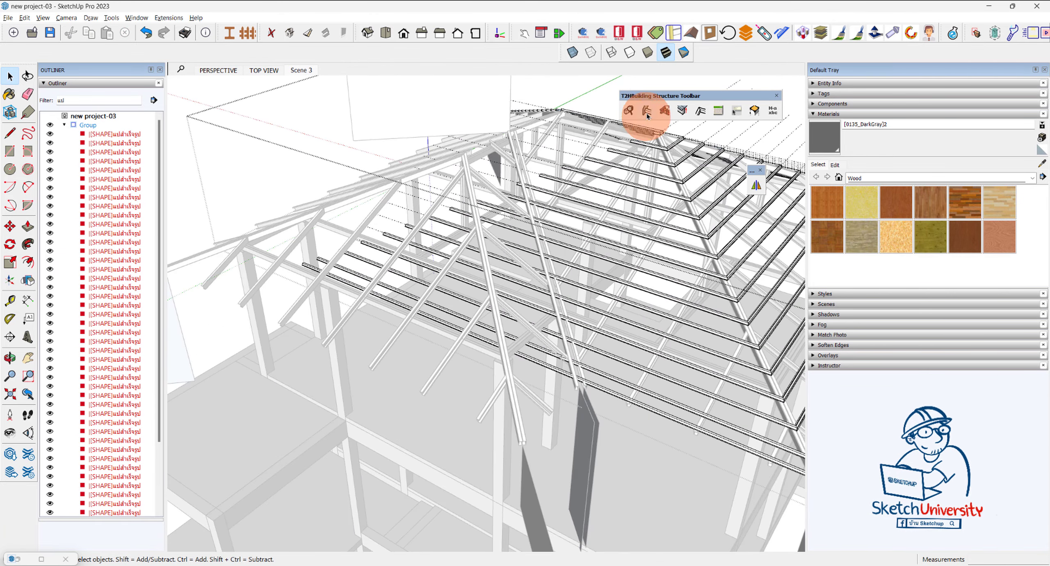
mouse_move(615, 354)
middle_mouse_down()
mouse_move(615, 400)
mouse_move(383, 406)
middle_mouse_up()
left_click(613, 402)
scroll(601, 417, "up", 3)
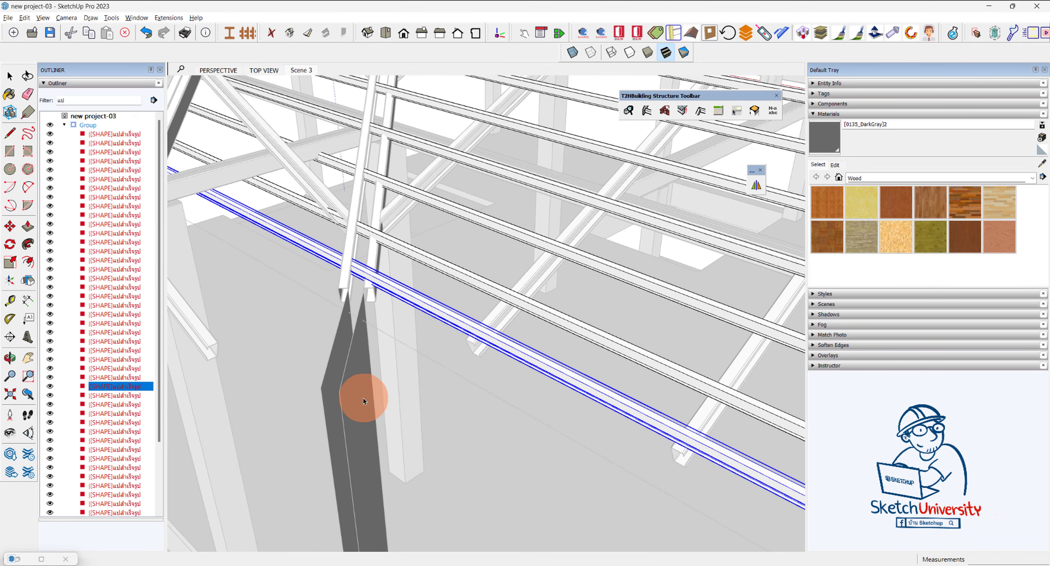
left_click(362, 398)
left_click(459, 271)
left_click(476, 214)
mouse_move(364, 406)
middle_mouse_down()
mouse_move(409, 421)
mouse_move(462, 261)
middle_mouse_up()
left_click(480, 234)
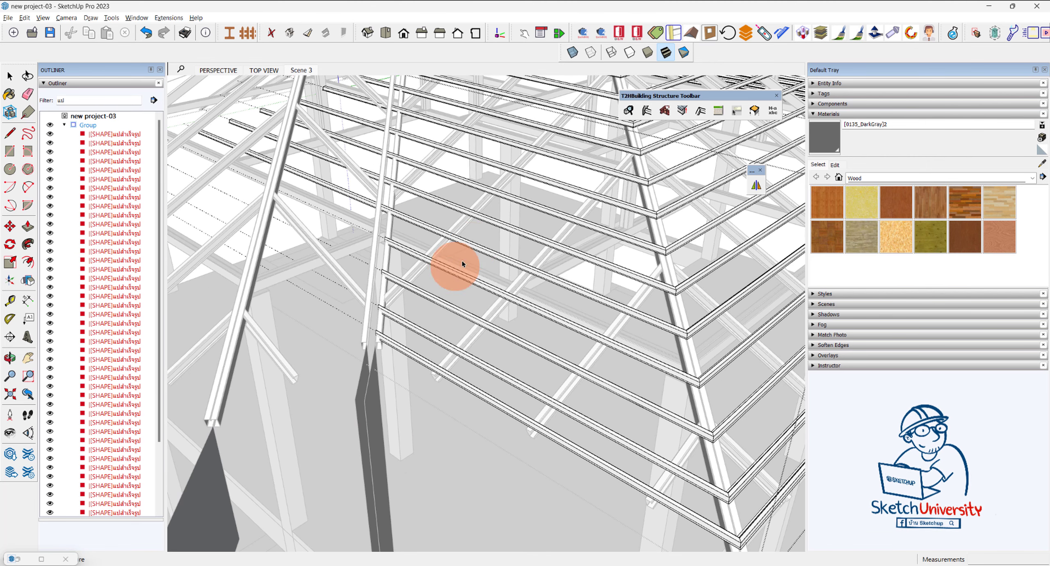
left_click(473, 246)
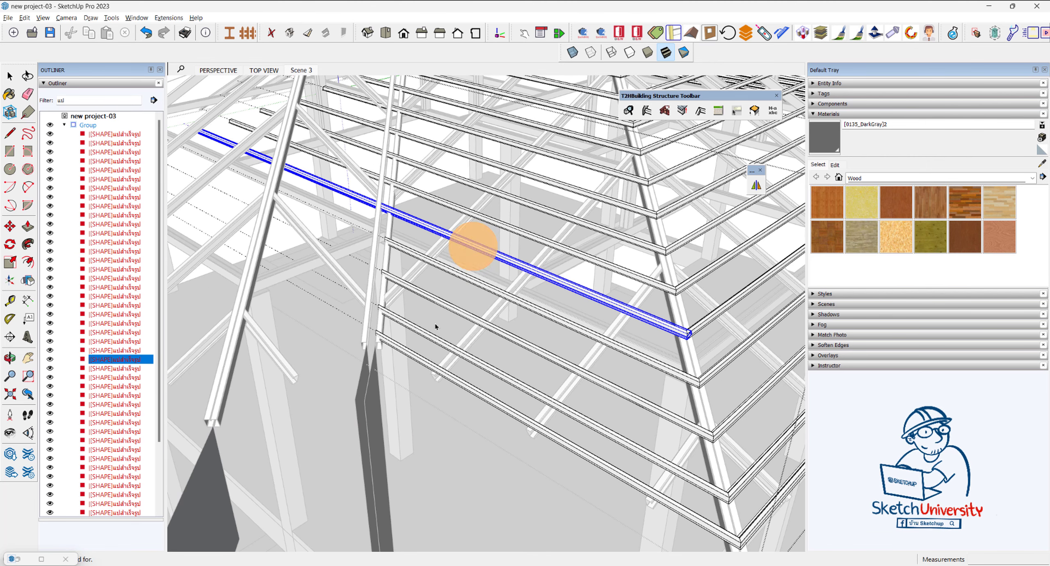
left_click(452, 206)
middle_click_drag(375, 420, 429, 265)
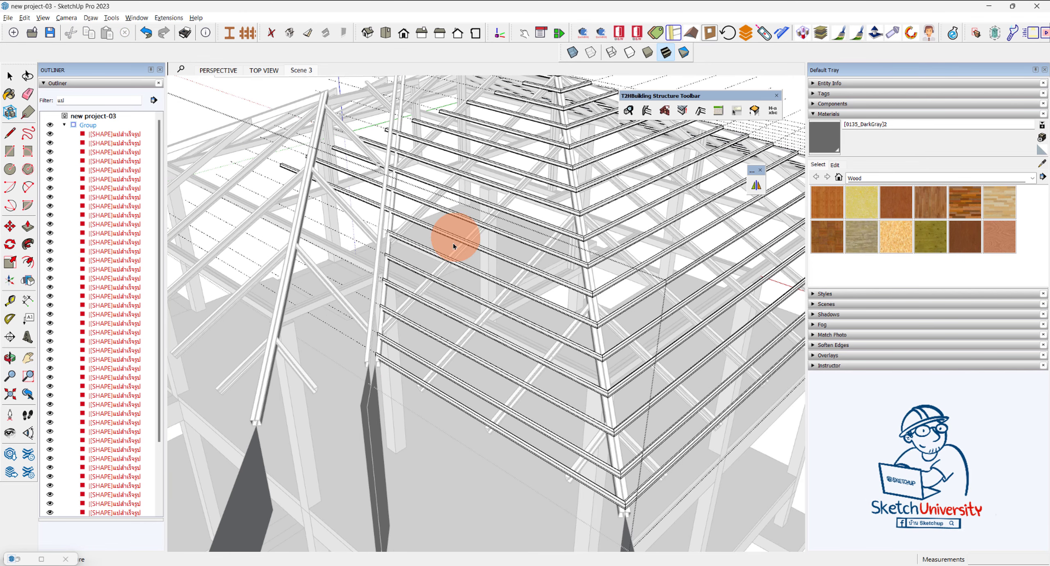
left_click(459, 237)
left_click(378, 412)
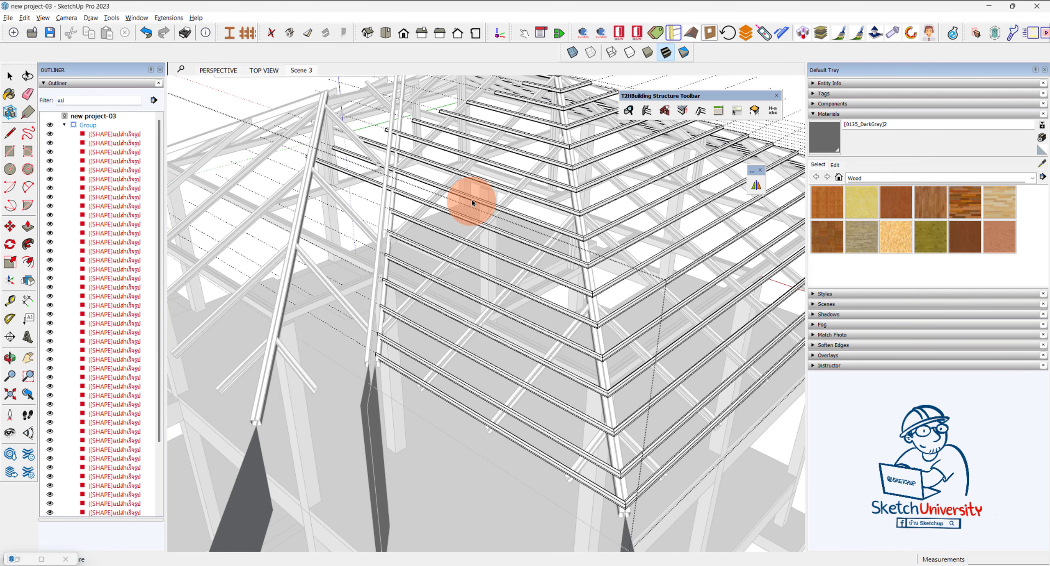
left_click(454, 214)
left_click(374, 409)
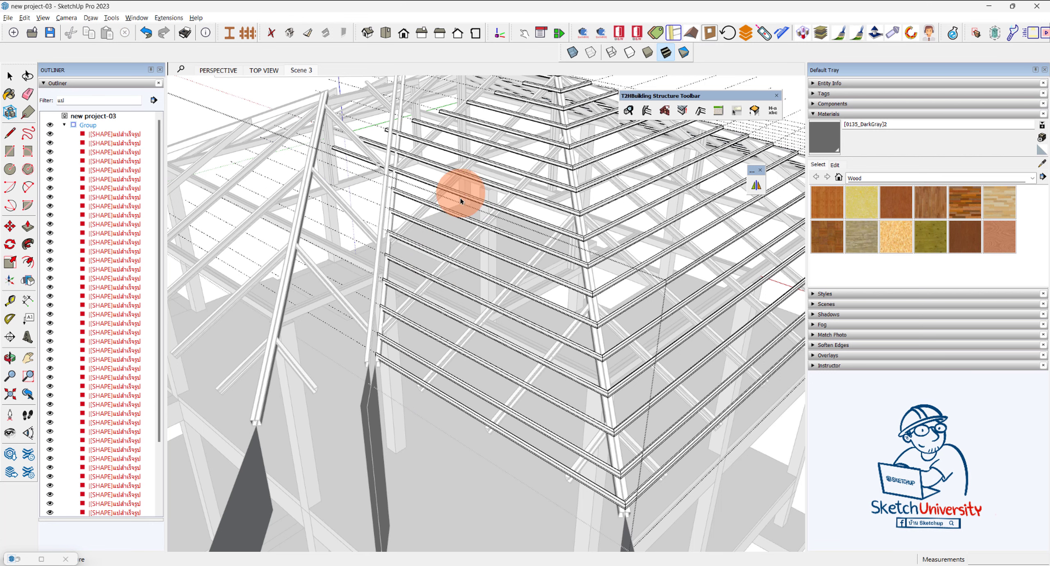
left_click(460, 201)
left_click(424, 236)
left_click(456, 169)
left_click(375, 445)
left_click(449, 148)
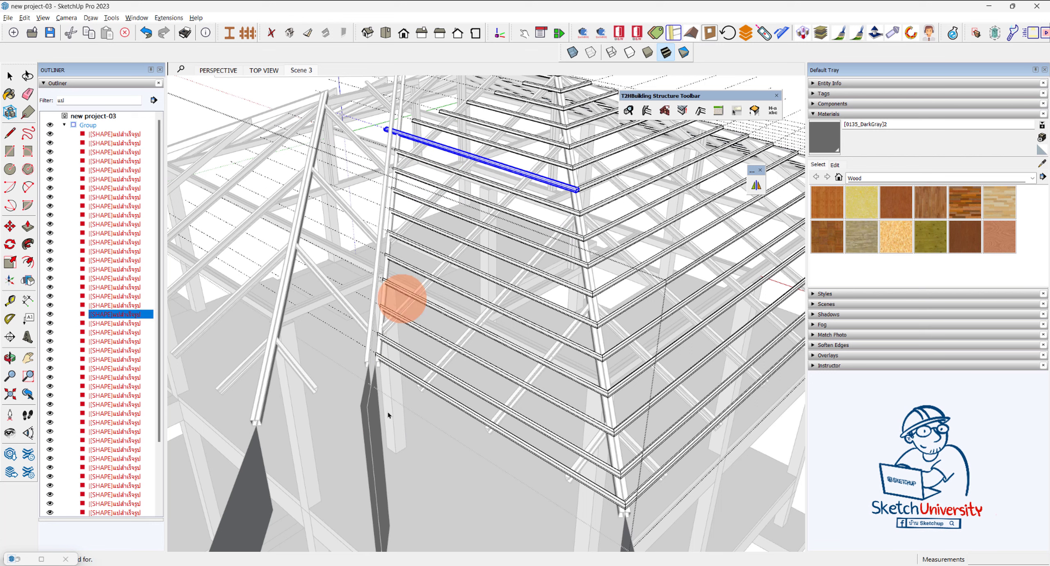
left_click(375, 416)
left_click(477, 140)
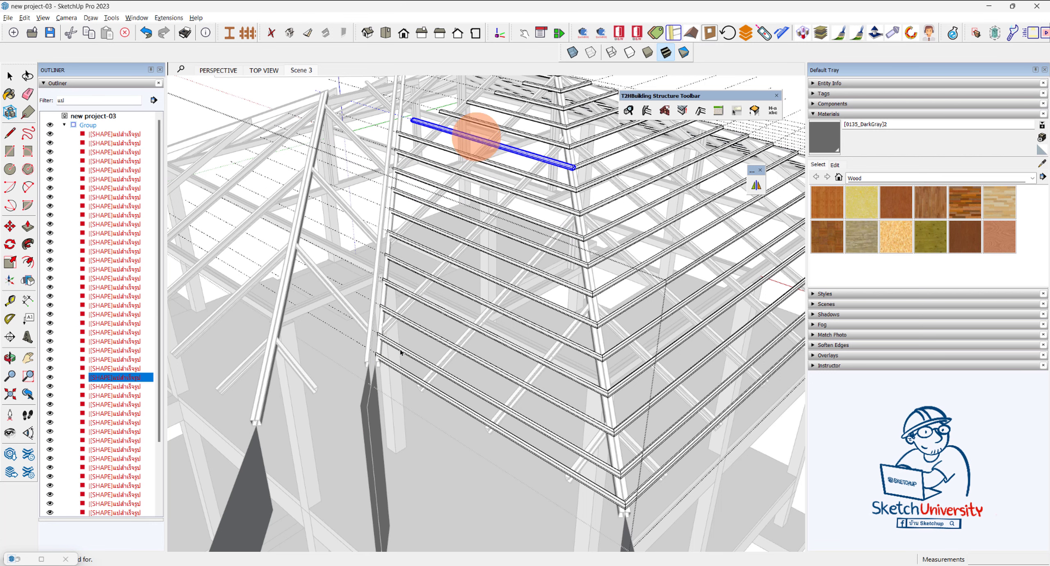
left_click(380, 413)
left_click(441, 197)
left_click(477, 125)
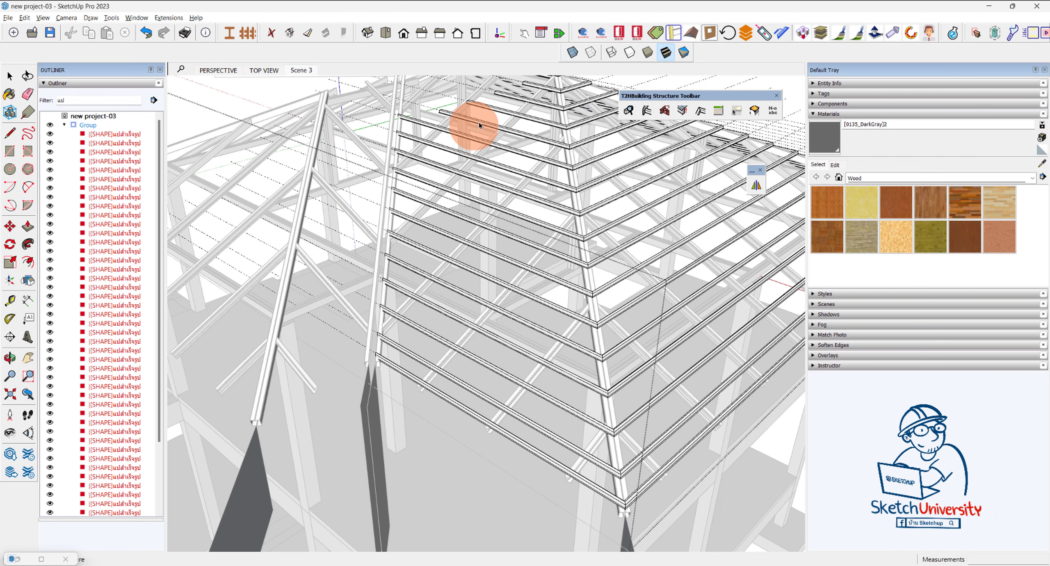
middle_click_drag(372, 423, 447, 182)
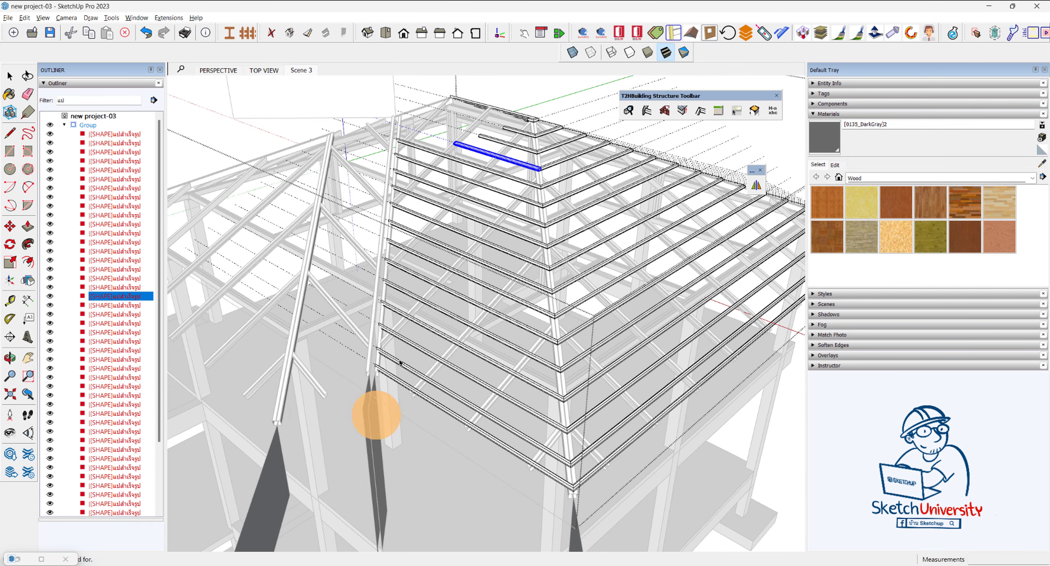
left_click(374, 424)
mouse_move(374, 425)
middle_mouse_down()
mouse_move(407, 447)
mouse_move(452, 230)
mouse_move(441, 255)
mouse_move(453, 263)
middle_mouse_up()
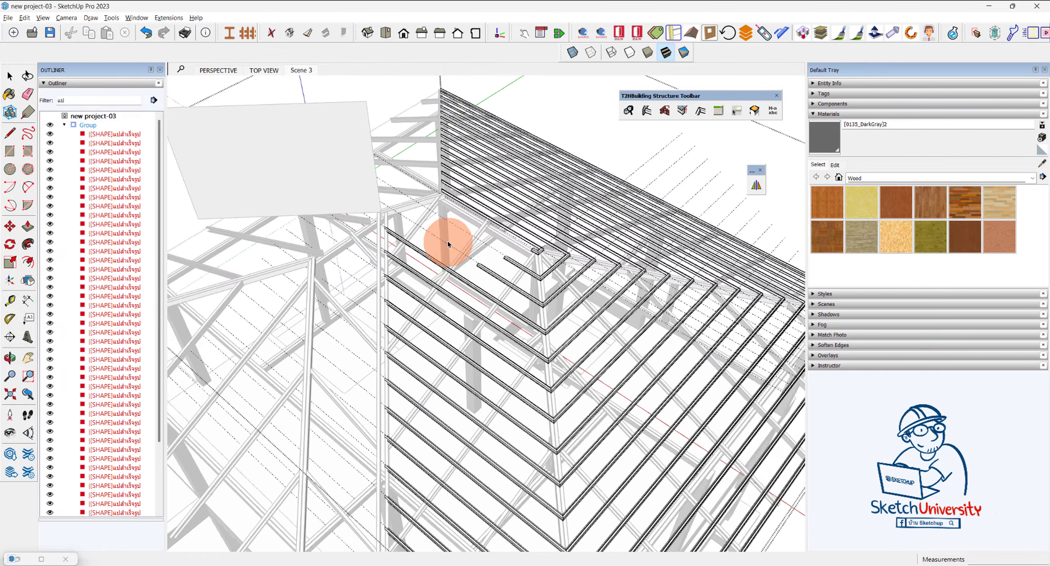
scroll(447, 242, "up", 4)
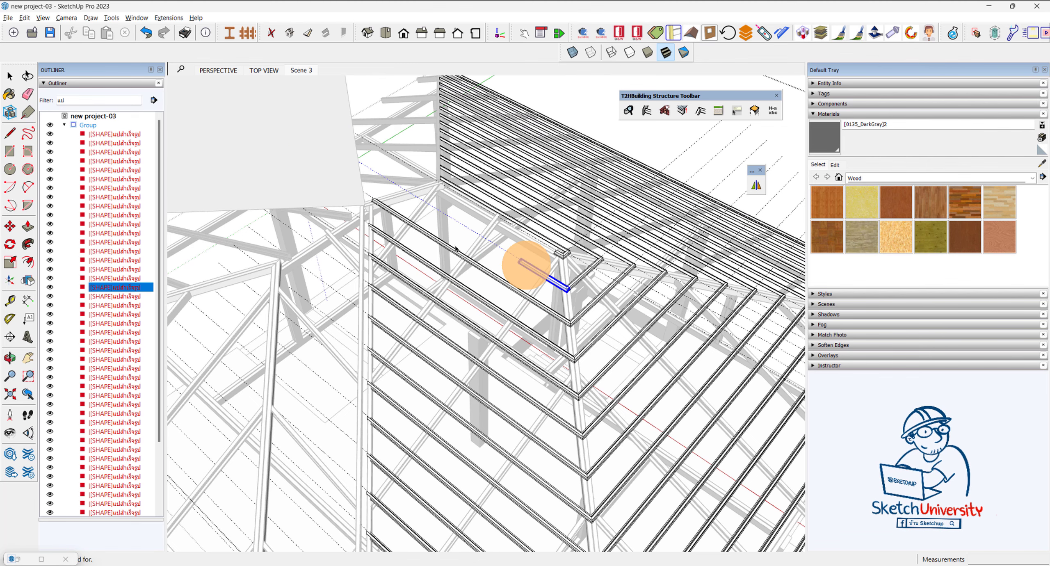
left_click(404, 191)
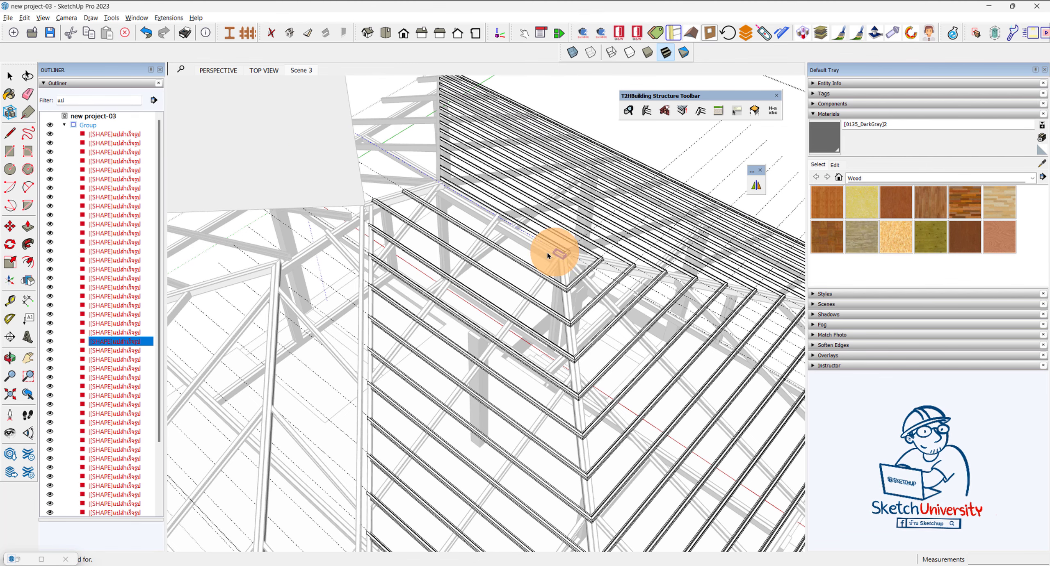
mouse_move(356, 160)
middle_mouse_down()
mouse_move(358, 242)
mouse_move(413, 183)
mouse_move(422, 243)
mouse_move(366, 222)
mouse_move(359, 251)
mouse_move(422, 250)
mouse_move(431, 227)
mouse_move(408, 301)
mouse_move(426, 300)
middle_mouse_up()
mouse_move(402, 171)
middle_mouse_down()
mouse_move(745, 352)
mouse_move(565, 244)
mouse_move(441, 293)
mouse_move(425, 272)
mouse_move(515, 298)
mouse_move(569, 272)
mouse_move(573, 374)
middle_mouse_up()
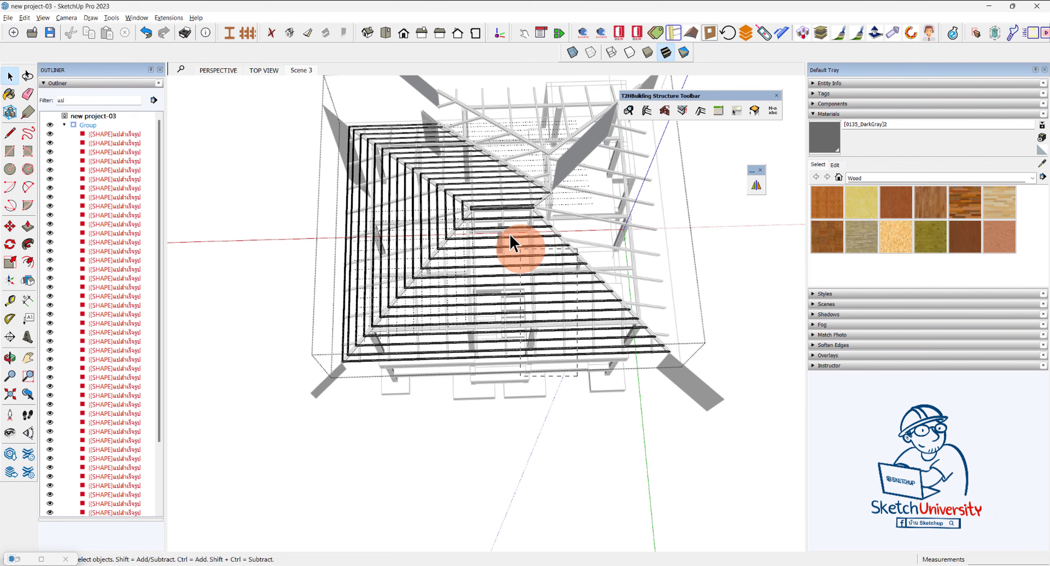
Select the purlins of the lower roof slope.
left_click(506, 210, "shift")
scroll(512, 209, "up", 5)
left_click(515, 206, "shift")
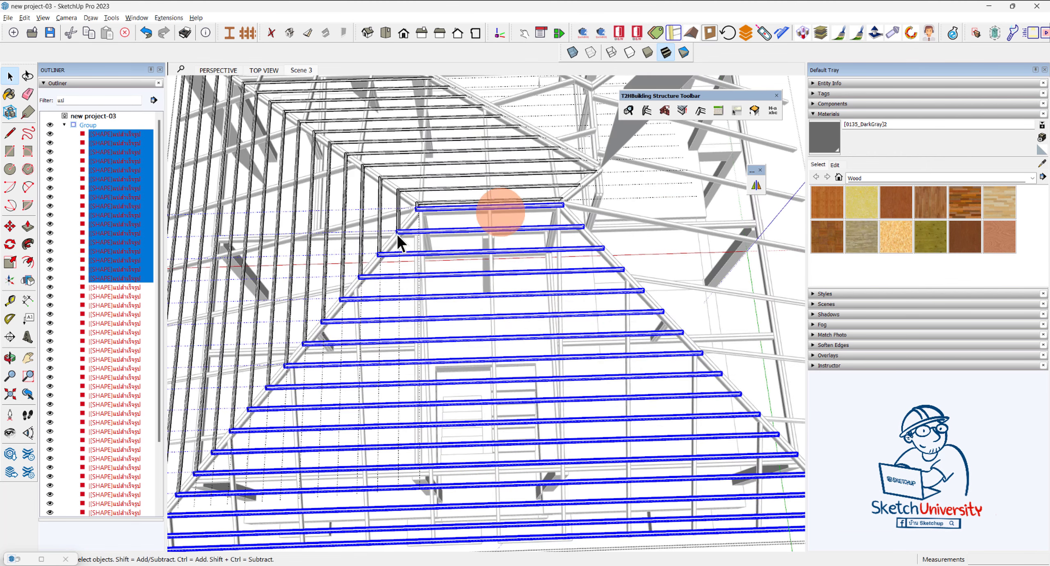
scroll(492, 209, "down", 3)
scroll(410, 246, "down", 3)
scroll(398, 267, "down", 2)
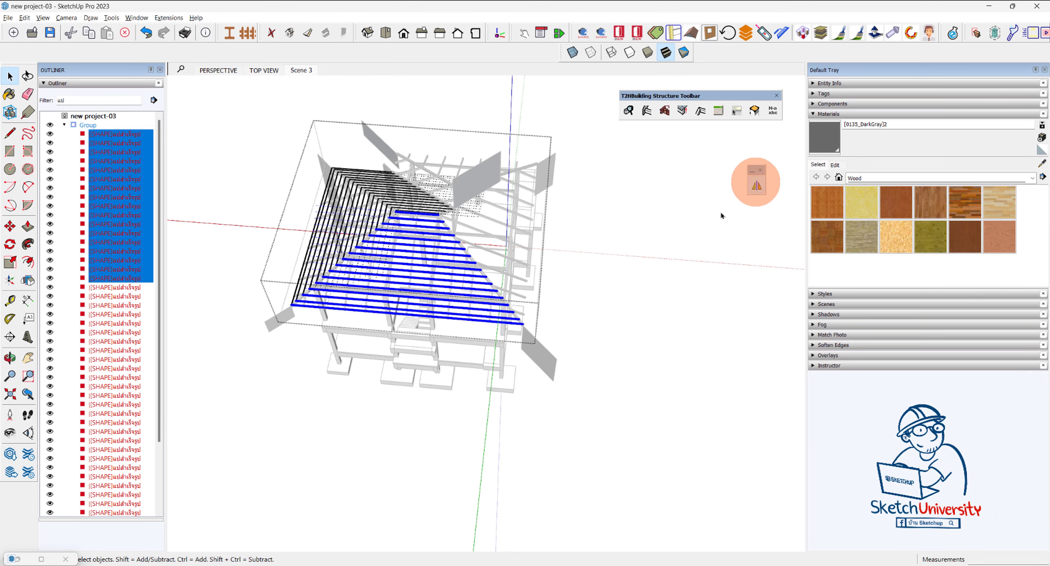
Mirror them across the grey plane with the T2H Mirror tool, keeping the originals.
left_click(757, 185)
scroll(516, 328, "up", 5)
left_click(494, 295)
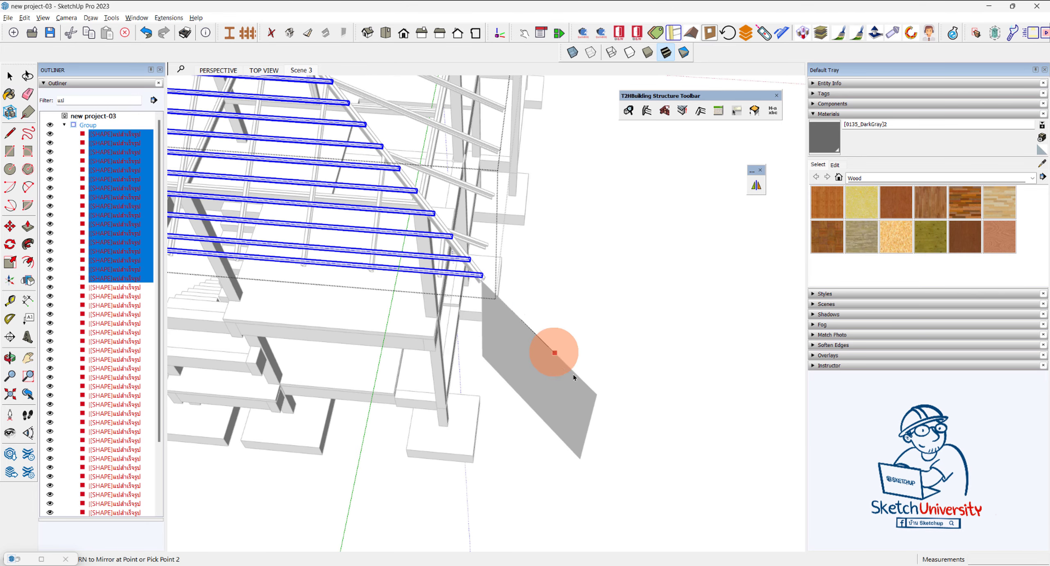
scroll(579, 459, "up", 4)
left_click(582, 463)
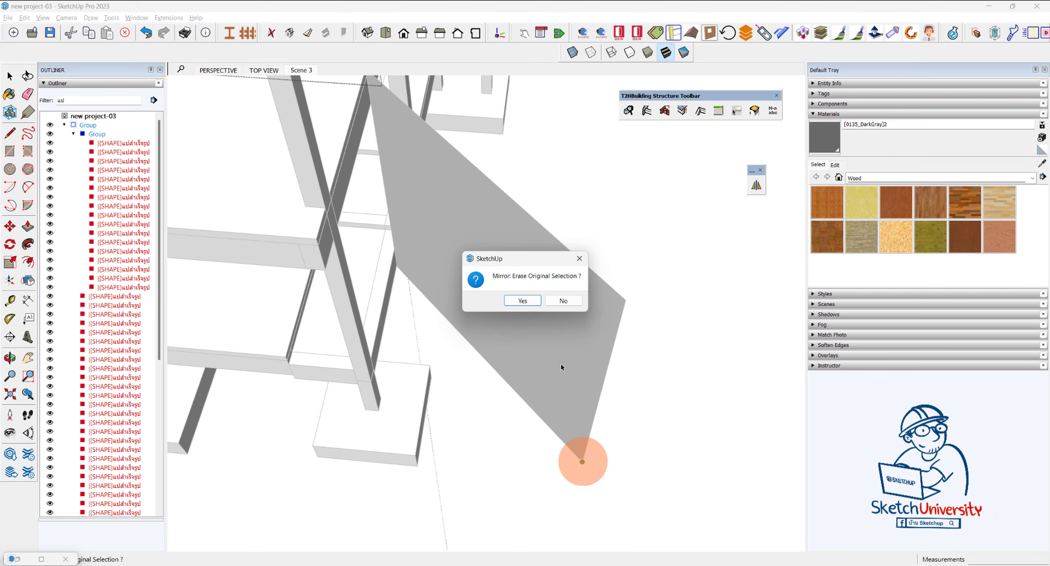
left_click(564, 300)
scroll(573, 354, "down", 5)
mouse_move(619, 383)
middle_mouse_down()
mouse_move(586, 382)
mouse_move(585, 313)
mouse_move(645, 128)
middle_mouse_up()
scroll(586, 312, "up", 3)
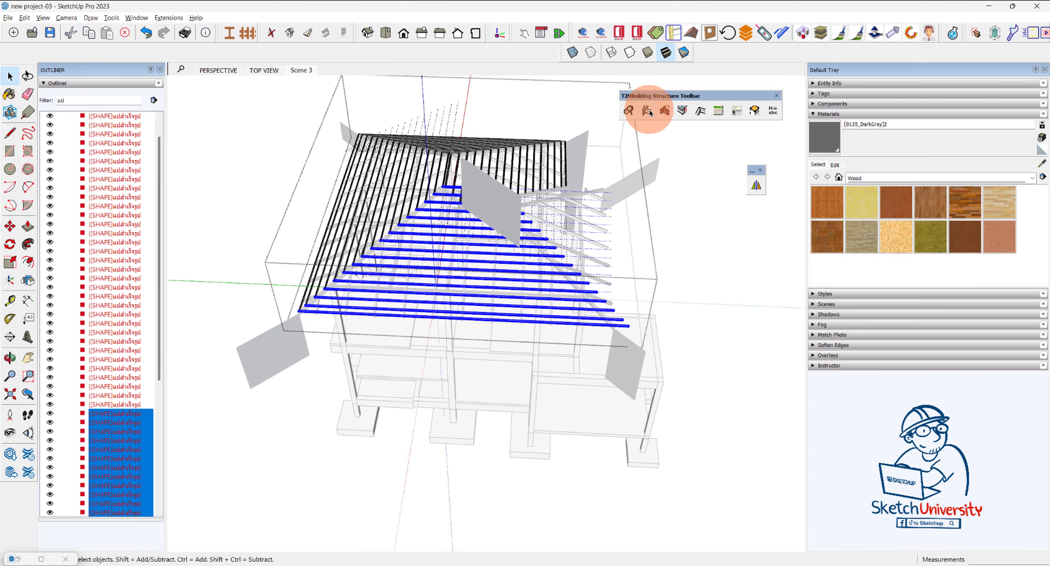
left_click(667, 293)
scroll(630, 362, "up", 5)
scroll(608, 348, "down", 2)
mouse_move(356, 218)
middle_mouse_down()
mouse_move(391, 285)
mouse_move(544, 361)
mouse_move(562, 359)
middle_mouse_up()
scroll(316, 211, "up", 3)
scroll(579, 246, "up", 2)
mouse_move(580, 246)
middle_mouse_down()
mouse_move(480, 265)
mouse_move(605, 228)
mouse_move(579, 169)
middle_mouse_up()
scroll(514, 212, "up", 3)
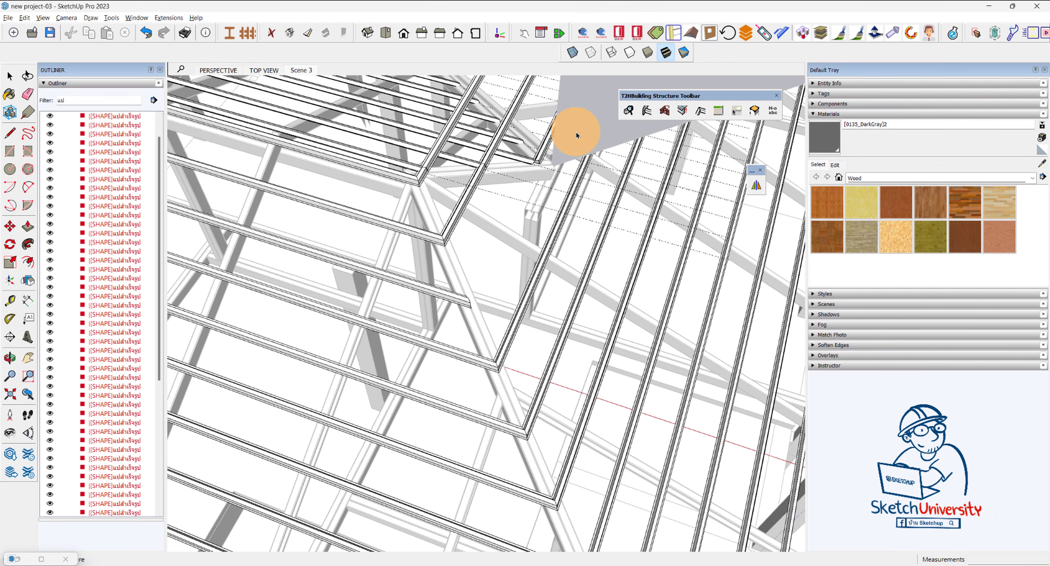
key("ctrl+z")
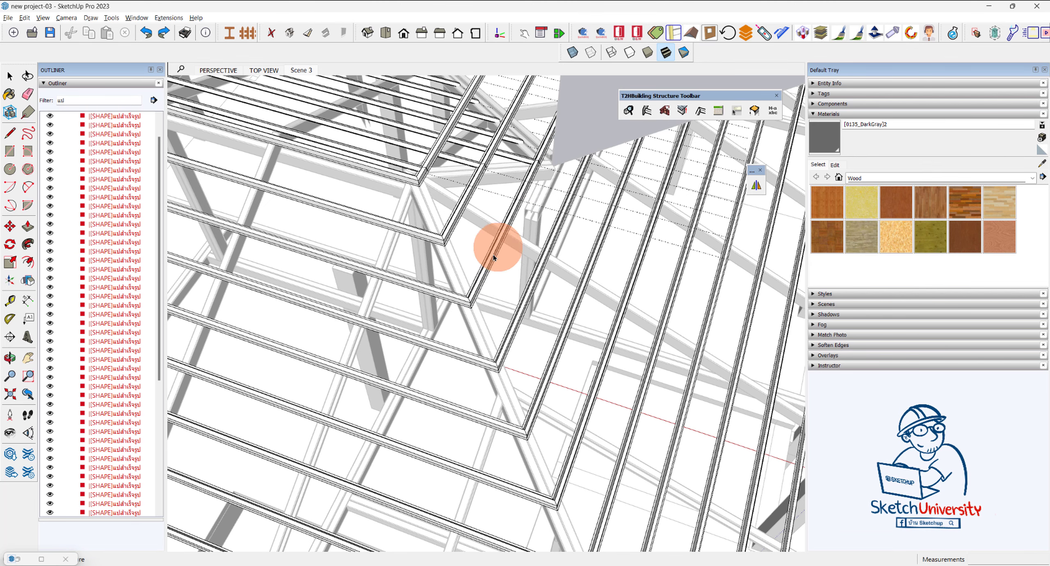
key("ctrl+y")
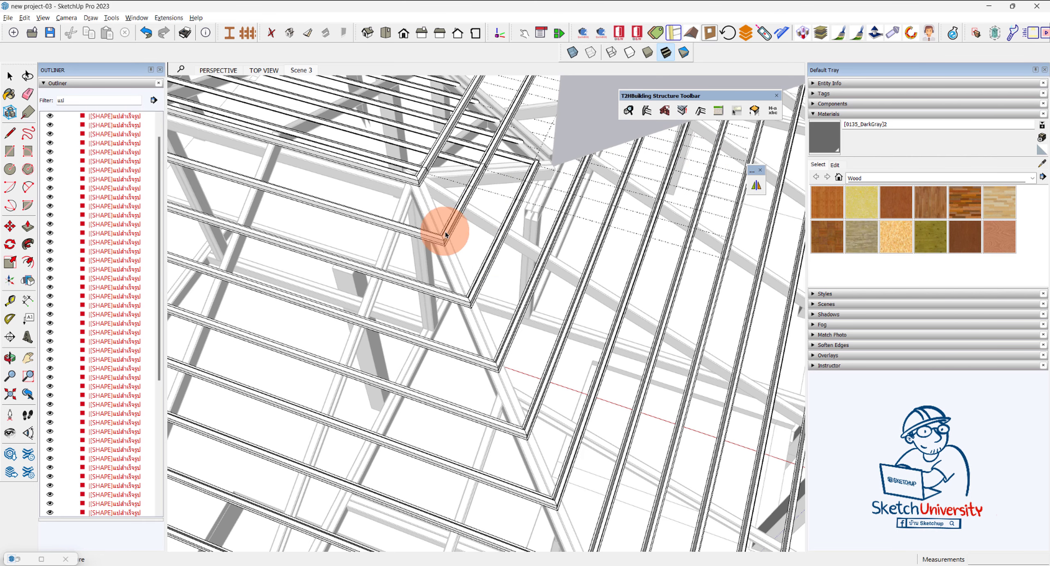
left_click(591, 138)
scroll(407, 186, "up", 3)
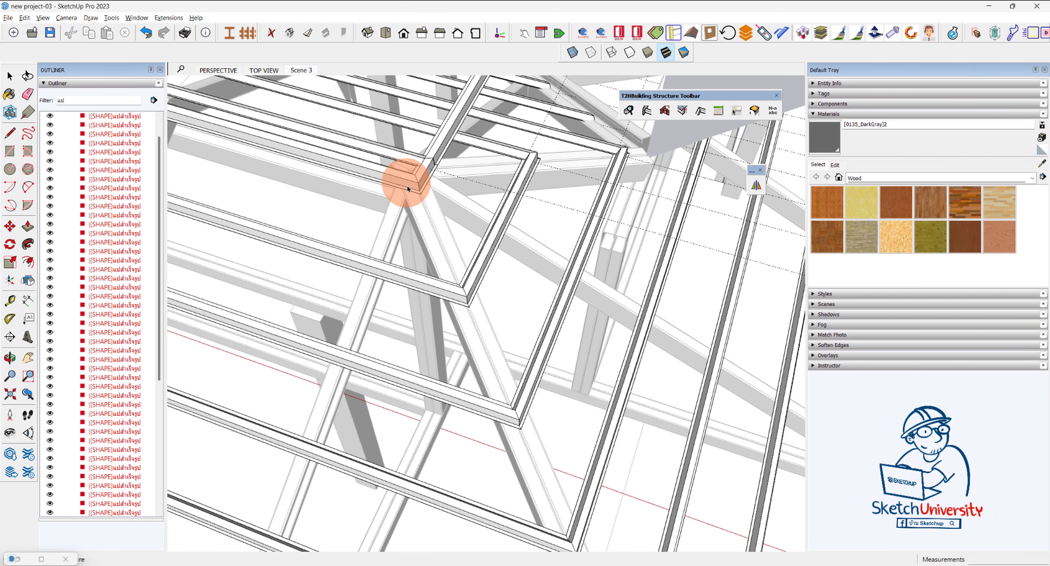
scroll(422, 179, "up", 2)
scroll(417, 192, "down", 3)
scroll(375, 242, "down", 2)
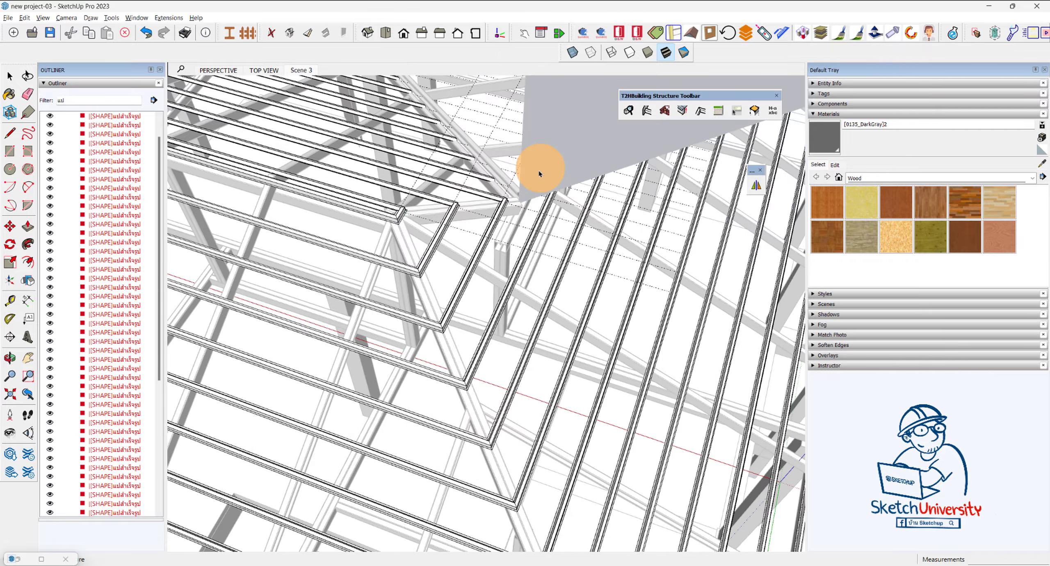
scroll(319, 267, "up", 3)
mouse_move(319, 266)
middle_mouse_down()
mouse_move(529, 295)
mouse_move(532, 327)
mouse_move(440, 278)
middle_mouse_up()
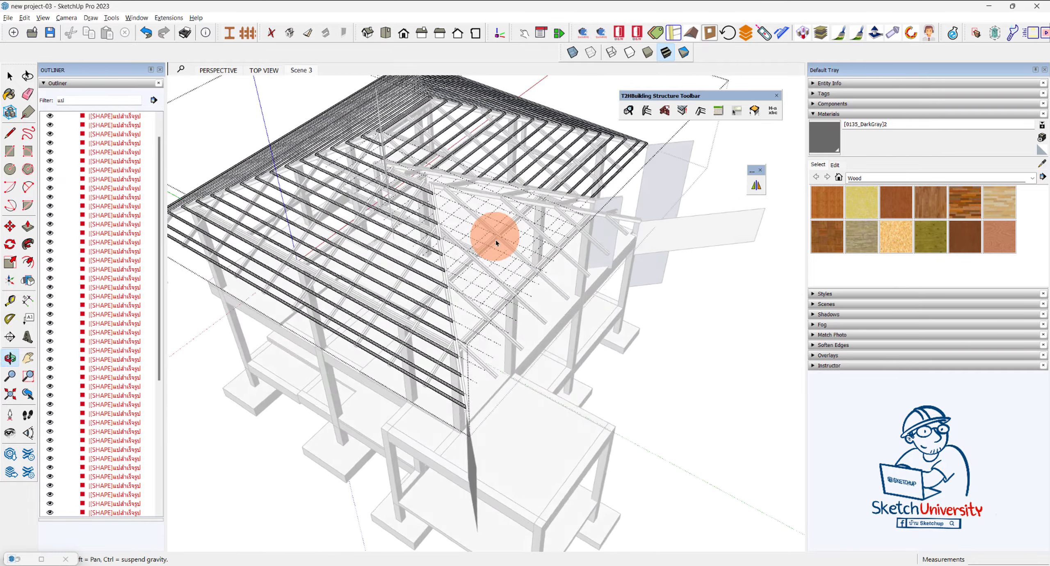
From an overhead view, crossing-select all purlins of one roof slope.
middle_click_drag(441, 277, 495, 428)
left_click(511, 431)
left_click_drag(510, 431, 472, 292)
middle_click_drag(471, 291, 440, 256)
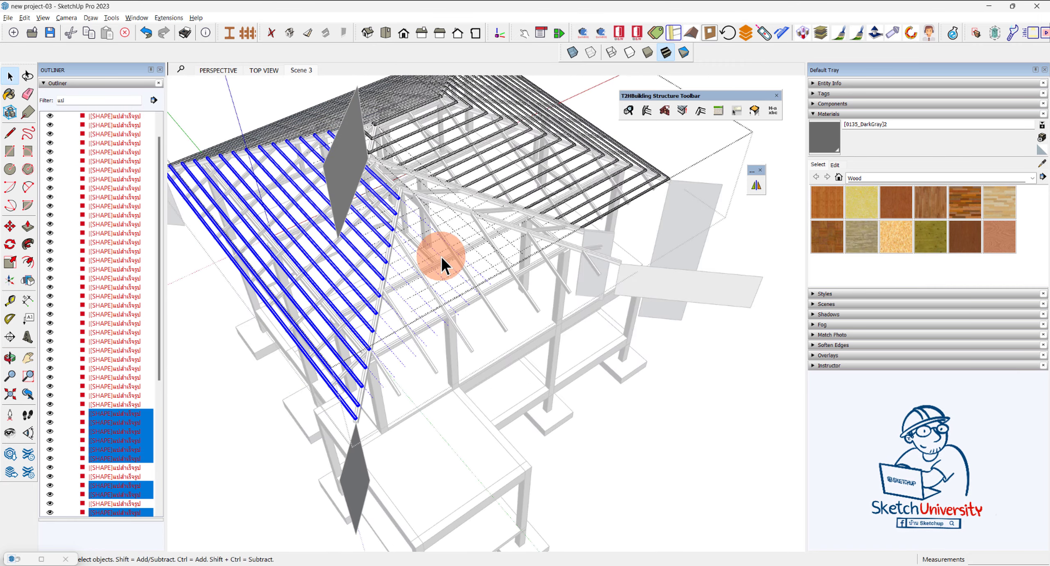
Mirror them across the lower-left grey plane, keeping the original purlins.
left_click(751, 183)
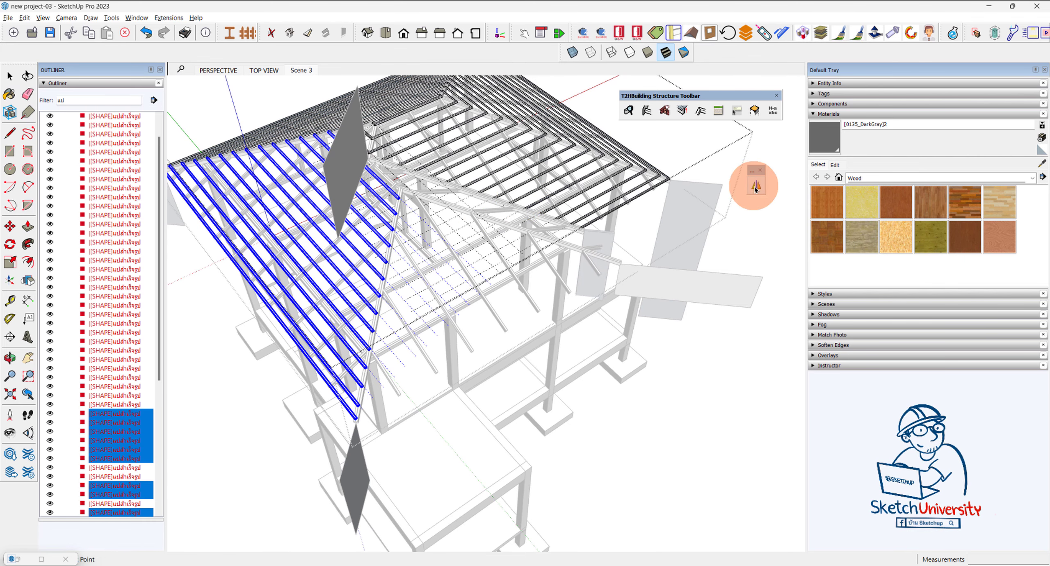
middle_click_drag(503, 376, 422, 323)
left_click(754, 187)
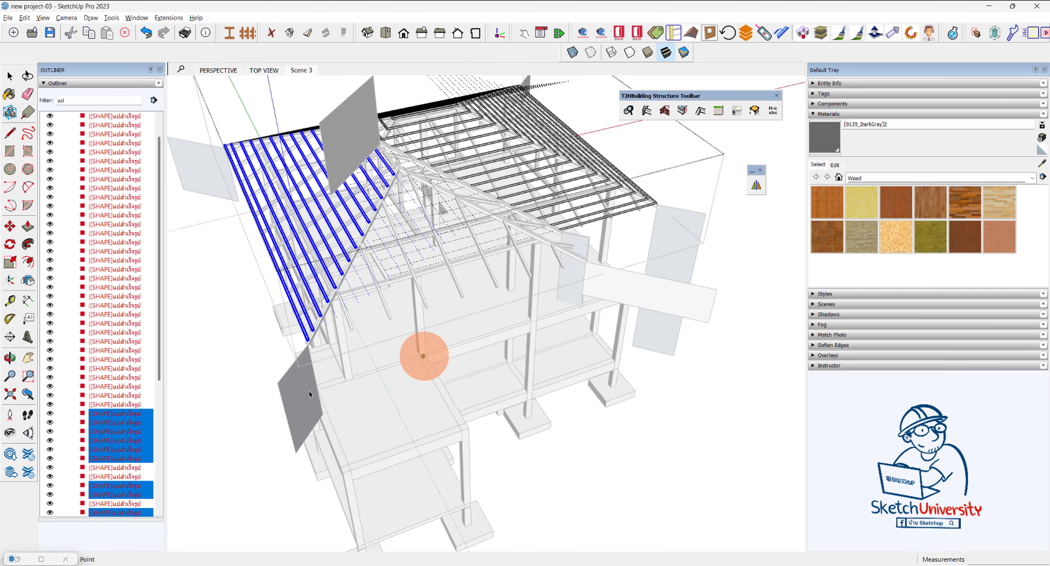
scroll(283, 382, "up", 5)
scroll(287, 357, "up", 3)
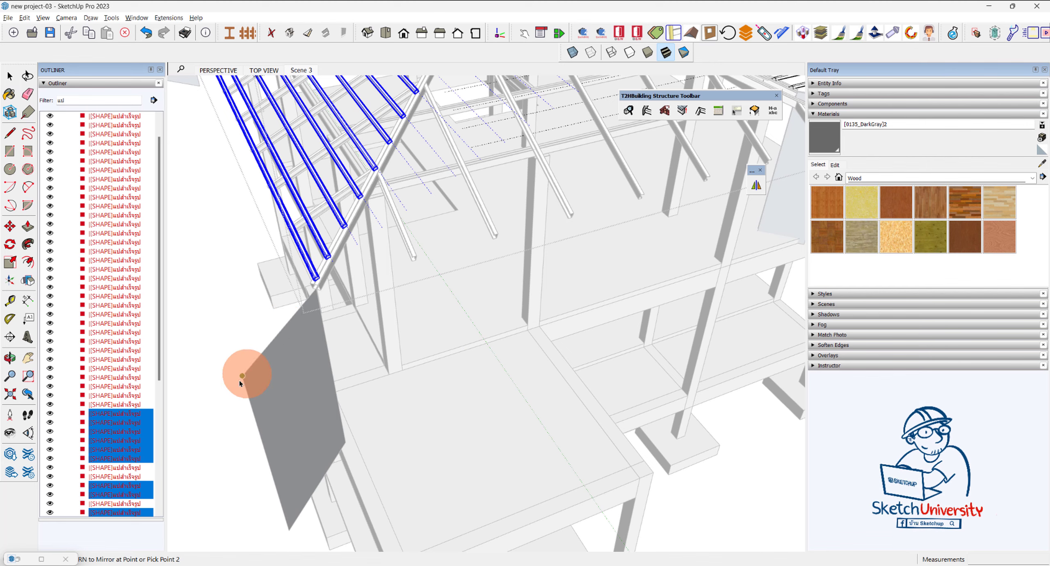
left_click(287, 529)
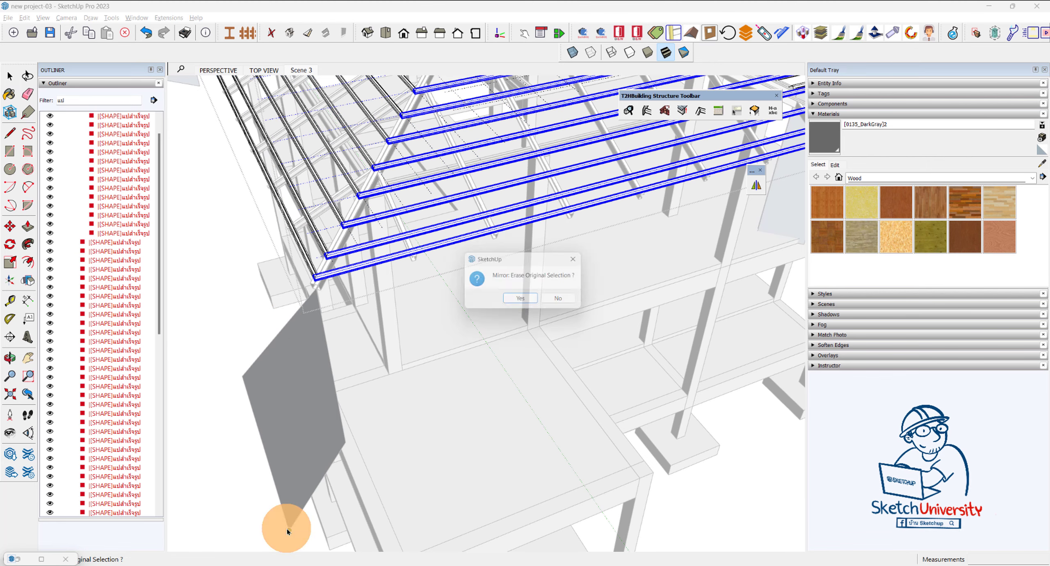
left_click(554, 299)
scroll(396, 394, "down", 5)
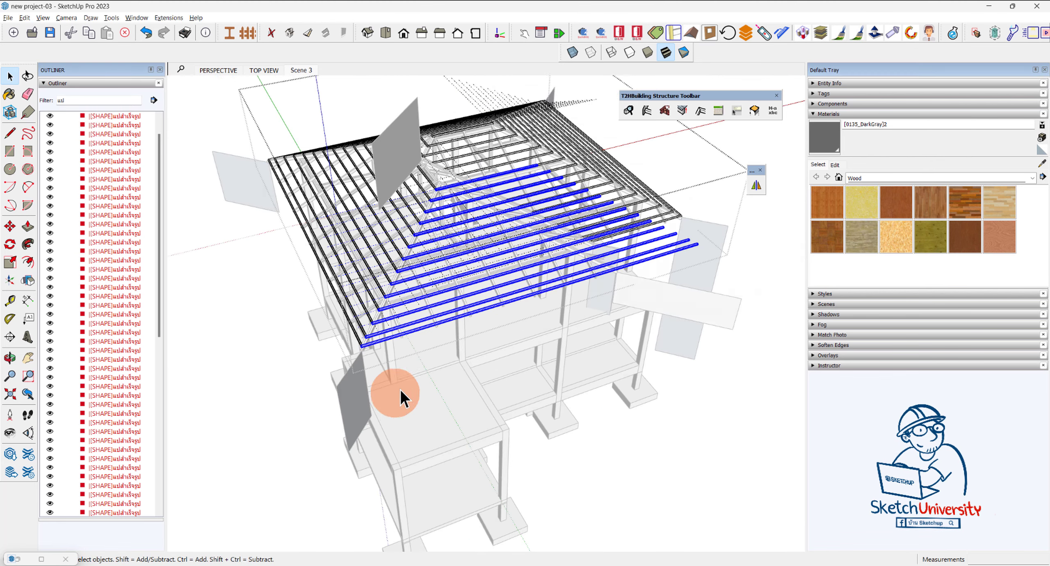
middle_click_drag(401, 393, 485, 284)
scroll(410, 295, "up", 5)
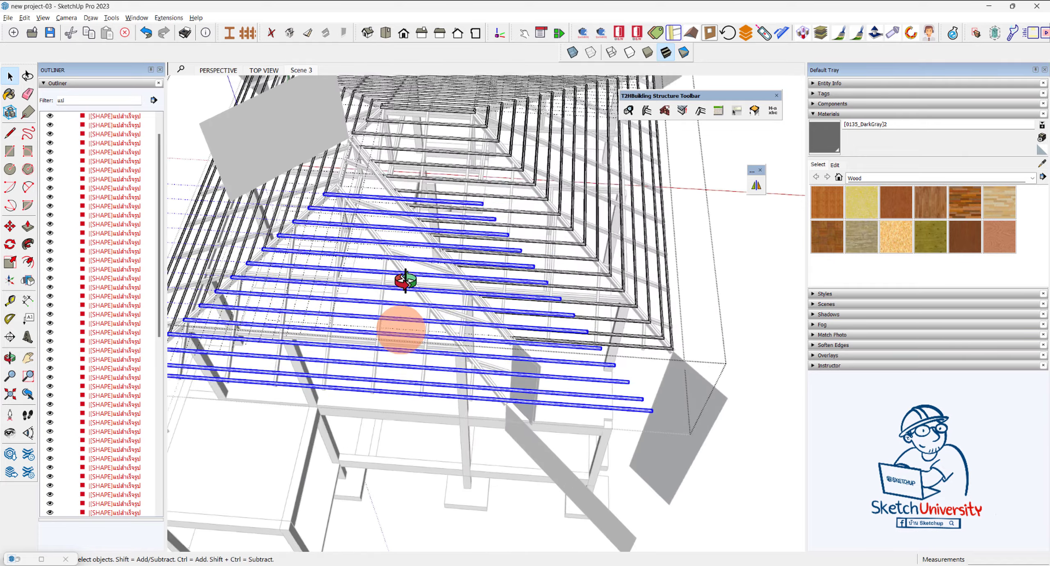
Deselect the mirrored set and inspect purlins on the front hip slope.
scroll(438, 266, "down", 3)
scroll(438, 266, "down", 3)
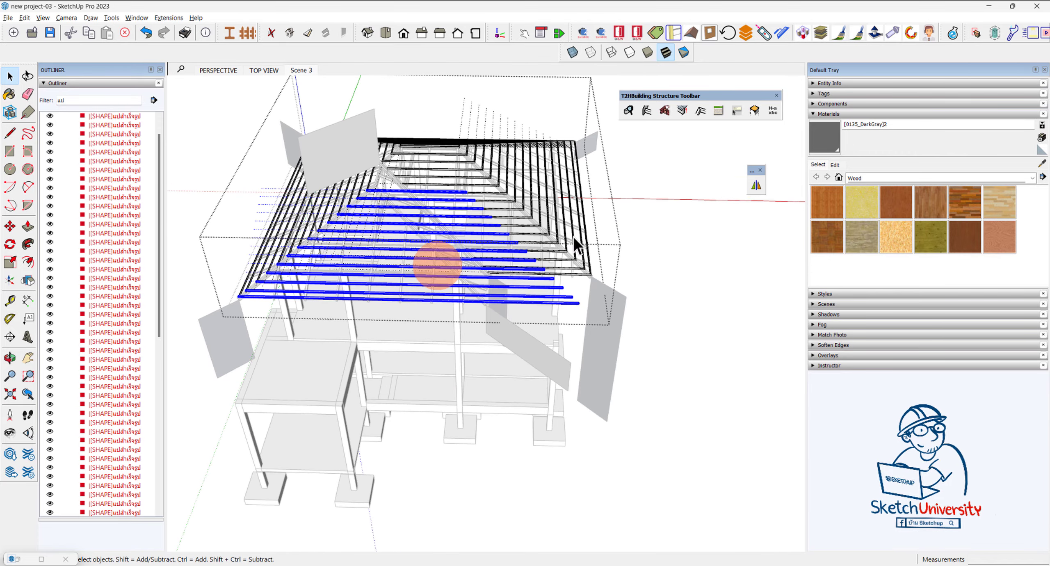
left_click(646, 113)
mouse_move(423, 238)
middle_mouse_down()
mouse_move(436, 232)
mouse_move(255, 352)
middle_mouse_up()
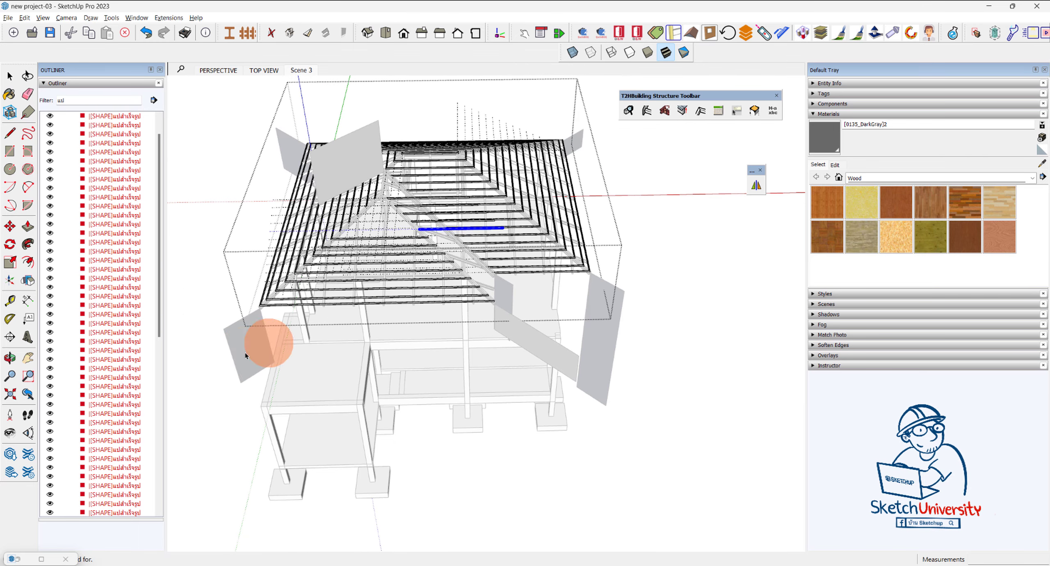
left_click(413, 214)
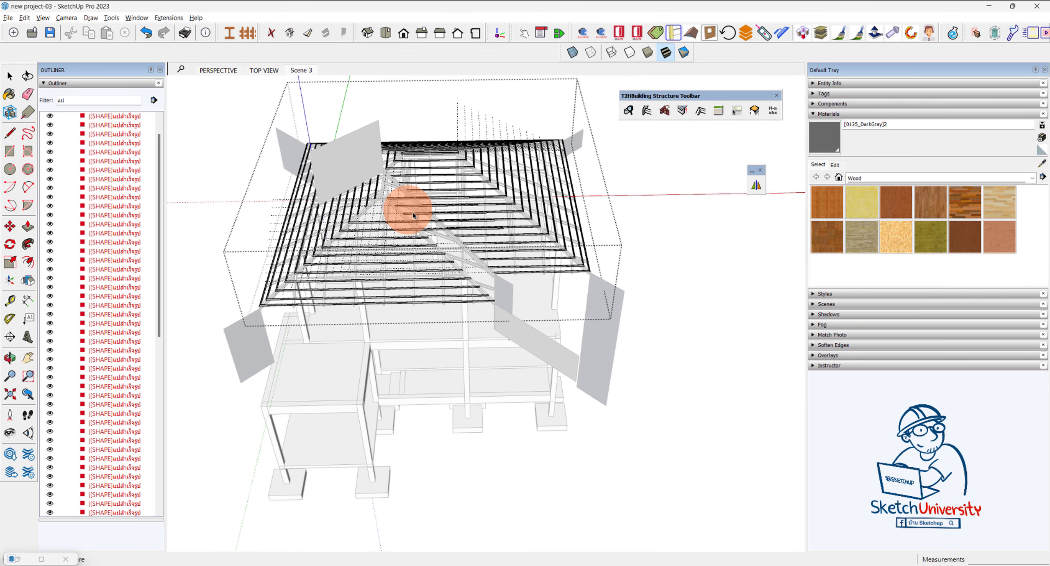
left_click(391, 198)
mouse_move(245, 347)
middle_mouse_down()
mouse_move(455, 222)
mouse_move(418, 238)
mouse_move(331, 243)
middle_mouse_up()
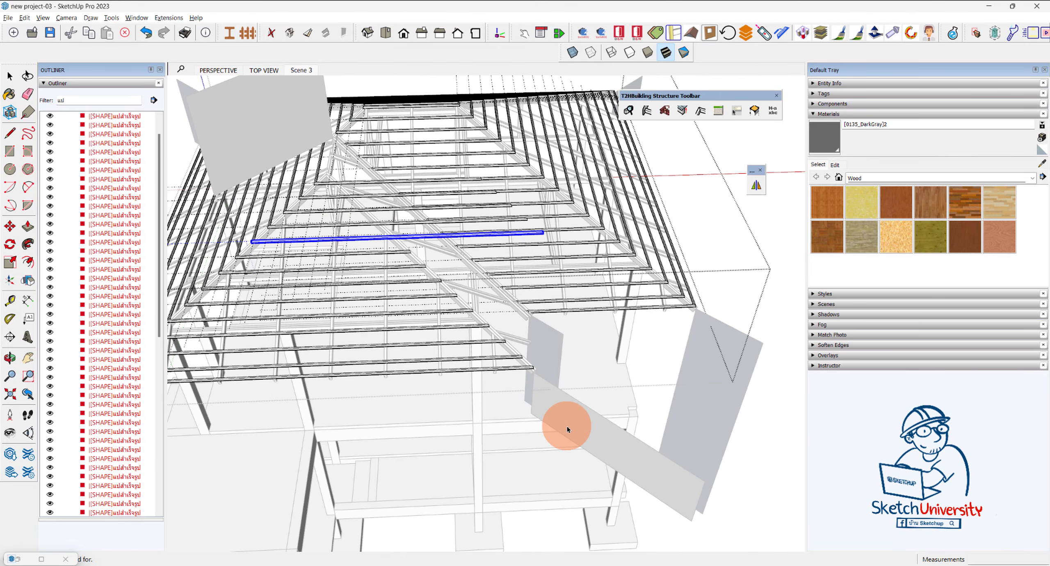
Check more front-slope purlins, then zoom out to view the whole hip roof.
left_click(373, 264)
left_click(316, 211)
left_click(528, 402)
left_click(306, 200)
middle_click_drag(546, 413, 296, 340)
mouse_move(296, 340)
left_mouse_down()
mouse_move(335, 356)
mouse_move(372, 352)
left_mouse_up()
middle_click_drag(372, 351, 356, 201)
left_click(307, 187)
left_click(418, 479)
mouse_move(355, 248)
middle_mouse_down()
mouse_move(422, 265)
mouse_move(351, 204)
mouse_move(363, 212)
middle_mouse_up()
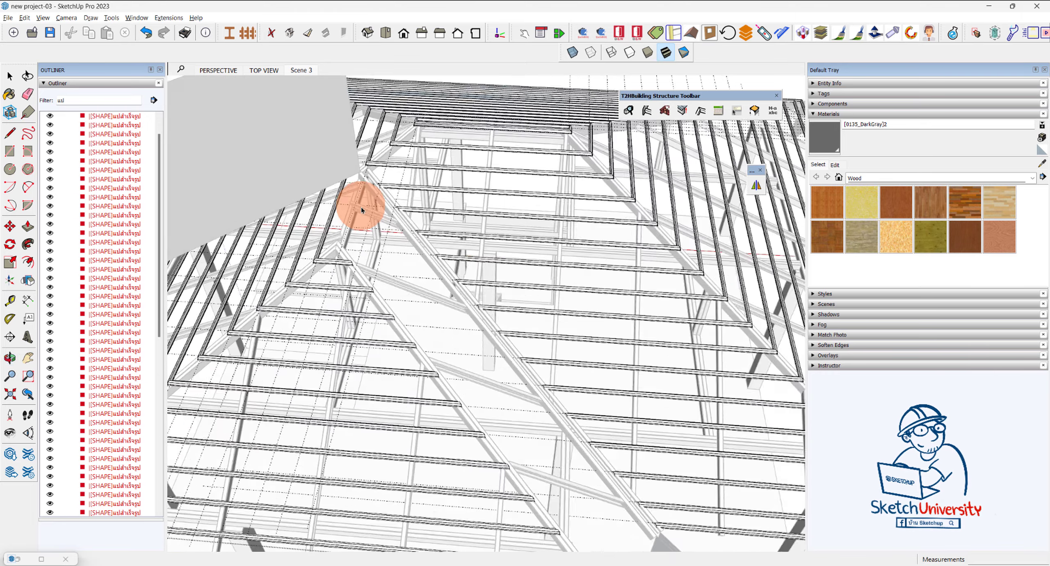
scroll(360, 210, "down", 5)
scroll(368, 235, "down", 5)
scroll(422, 381, "down", 2)
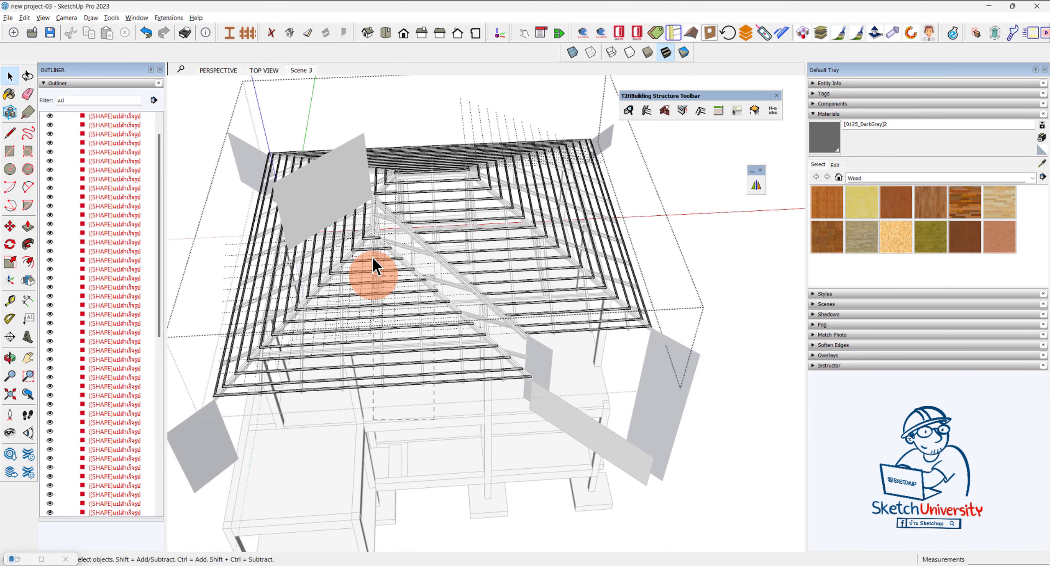
Select the front slope's purlin group and orbit to view it.
left_click(361, 243)
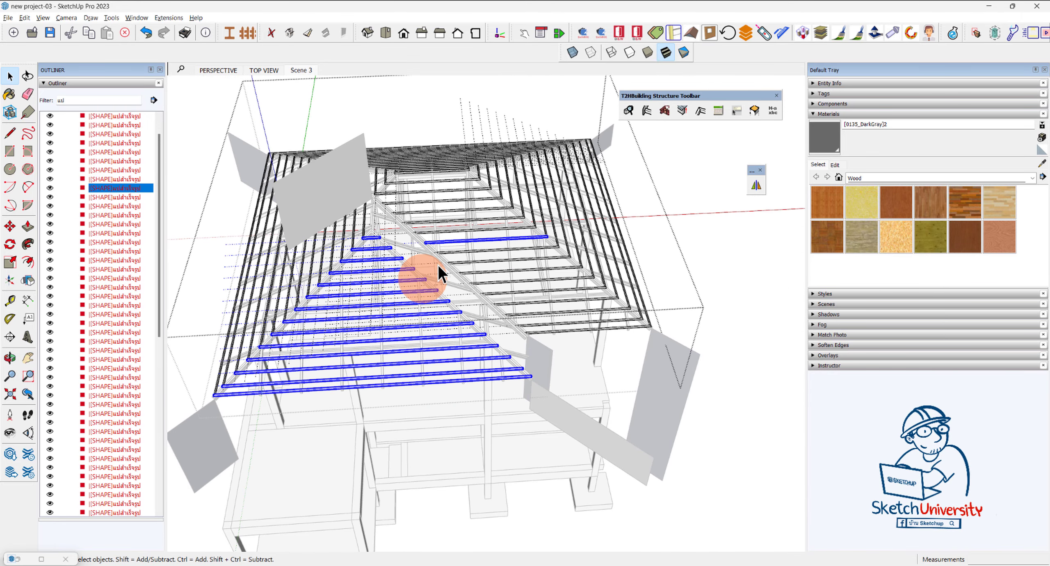
mouse_move(455, 243)
middle_mouse_down()
mouse_move(407, 228)
mouse_move(465, 284)
middle_mouse_up()
mouse_move(459, 363)
middle_mouse_down()
mouse_move(347, 347)
mouse_move(363, 288)
mouse_move(474, 279)
middle_mouse_up()
scroll(357, 316, "up", 3)
scroll(365, 305, "up", 2)
scroll(361, 283, "down", 3)
scroll(474, 279, "down", 5)
Mirror the group along the column line onto the opposite slope, keeping the original.
left_click(755, 186)
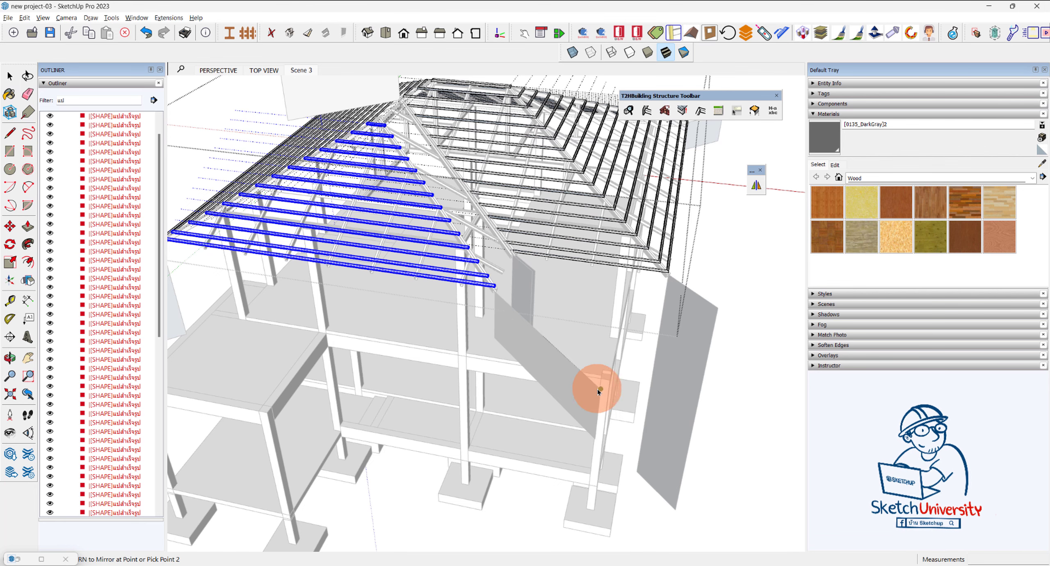
scroll(599, 431, "up", 3)
scroll(617, 386, "up", 3)
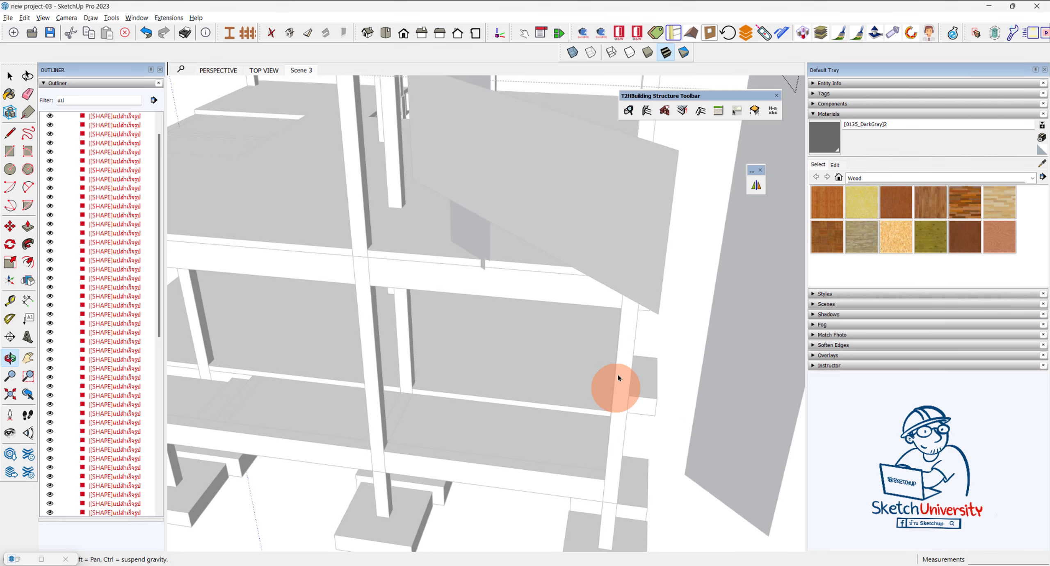
left_click(654, 314)
left_click(567, 303)
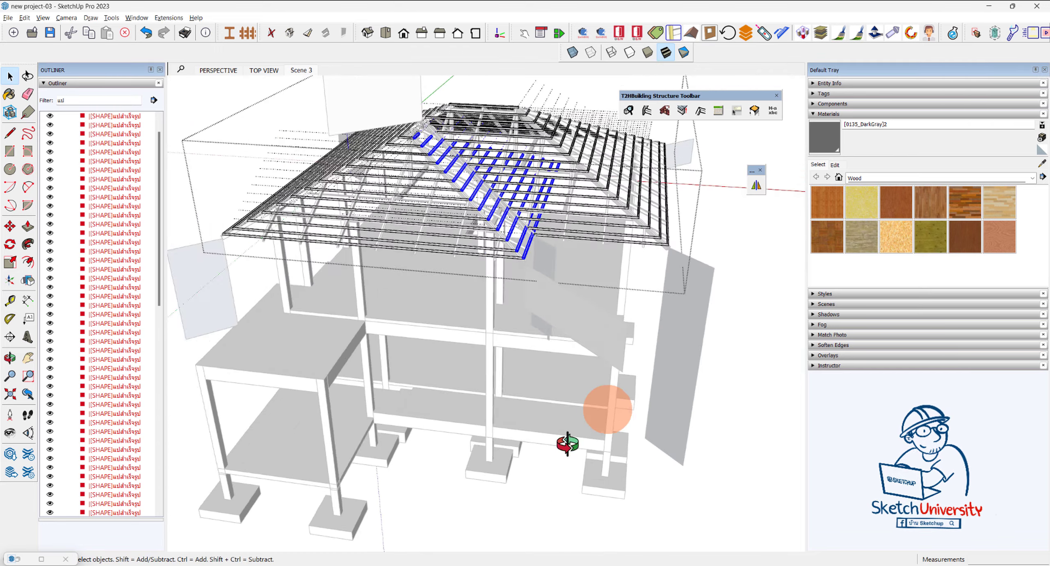
scroll(451, 349, "up", 3)
scroll(492, 352, "up", 3)
Clear the selection and trim the first overlapping purlins back to the hip rafter.
scroll(511, 365, "up", 3)
left_click(520, 377)
middle_click_drag(520, 376, 535, 359)
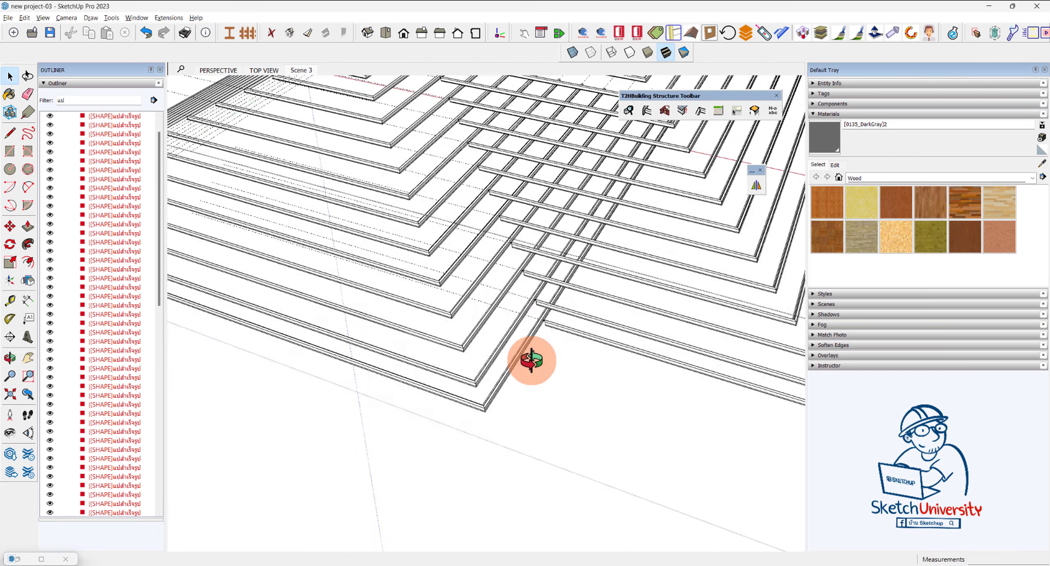
left_click(649, 118)
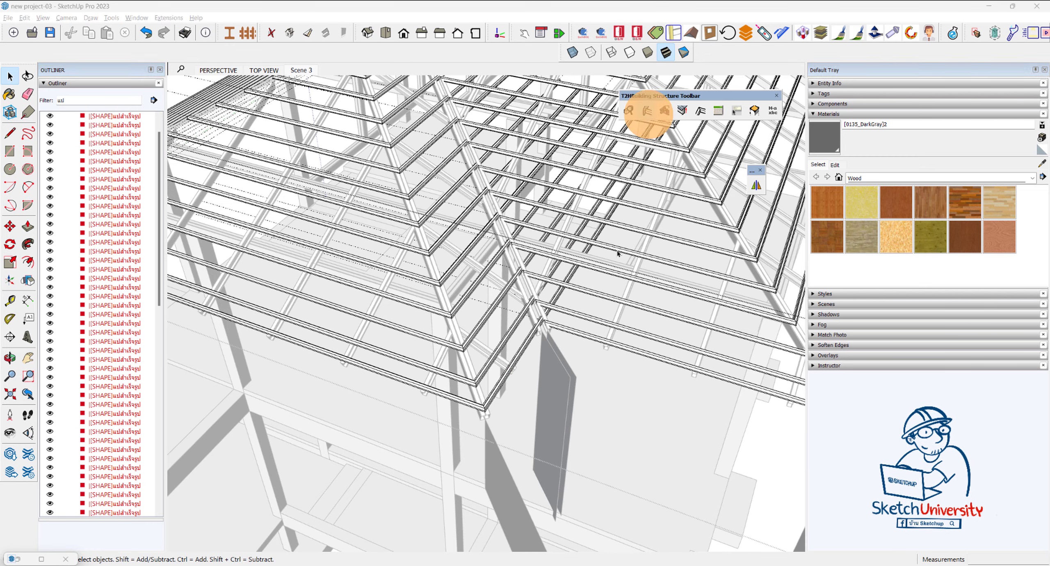
scroll(513, 370, "up", 3)
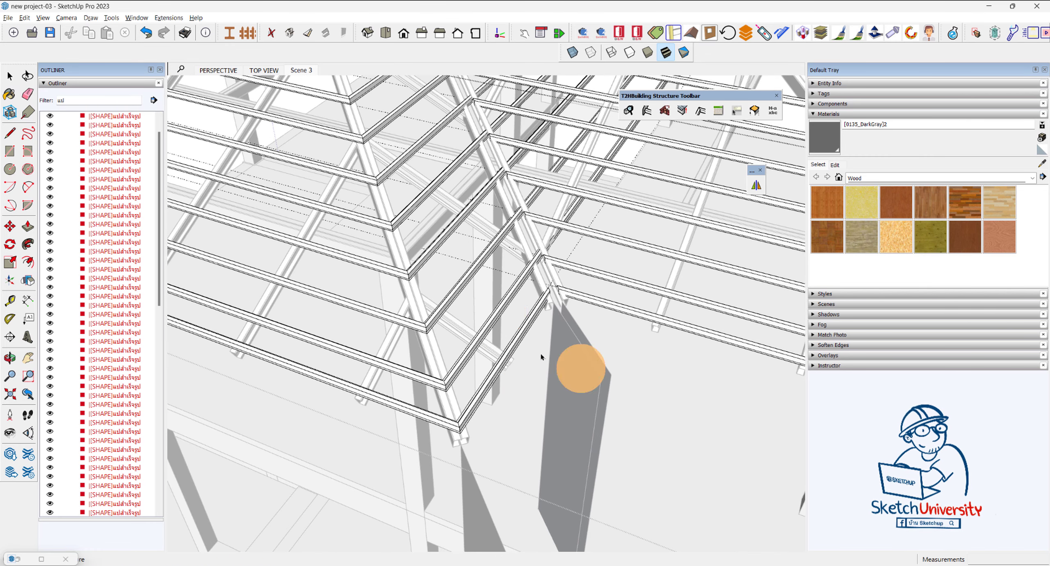
left_click(501, 312)
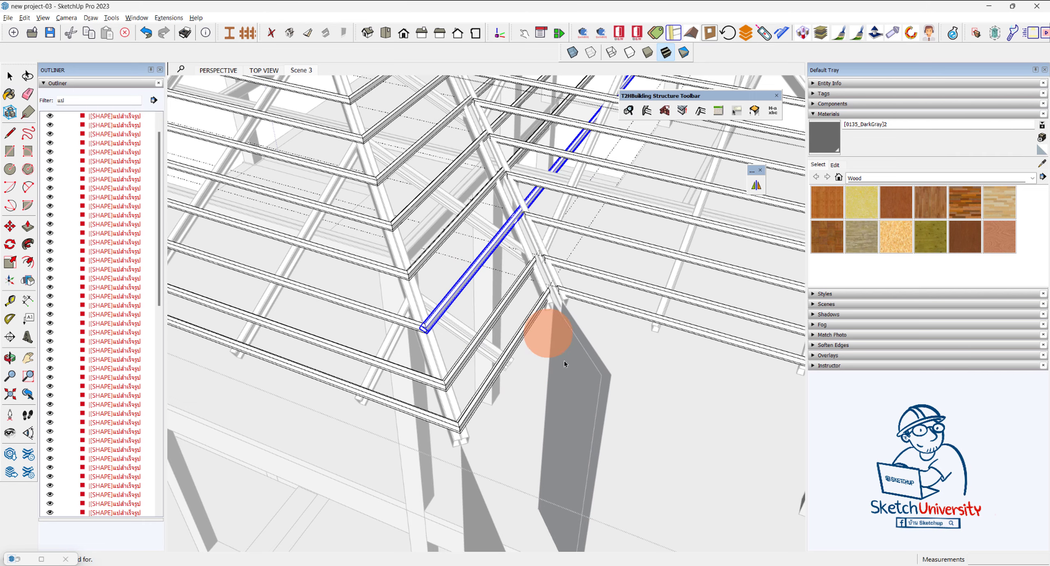
scroll(549, 439, "down", 3)
left_click(562, 398)
left_click(457, 269)
left_click(509, 304)
left_click(563, 389)
Trim the remaining overlapping purlins at the hip rafter, working up toward the apex.
left_click(456, 256)
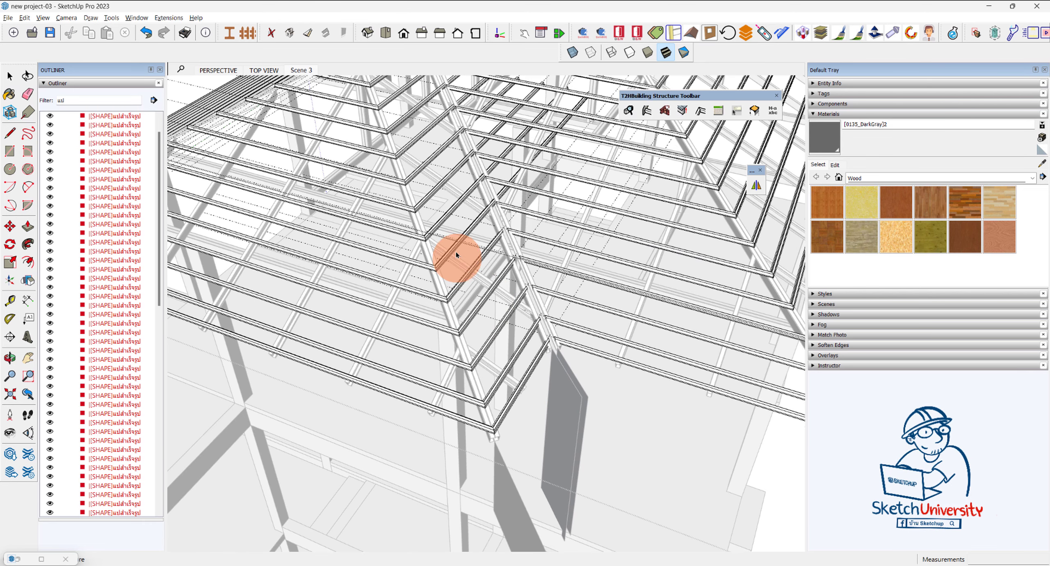
left_click(557, 394)
middle_click_drag(492, 320, 470, 265)
left_click(574, 397)
left_click(456, 233)
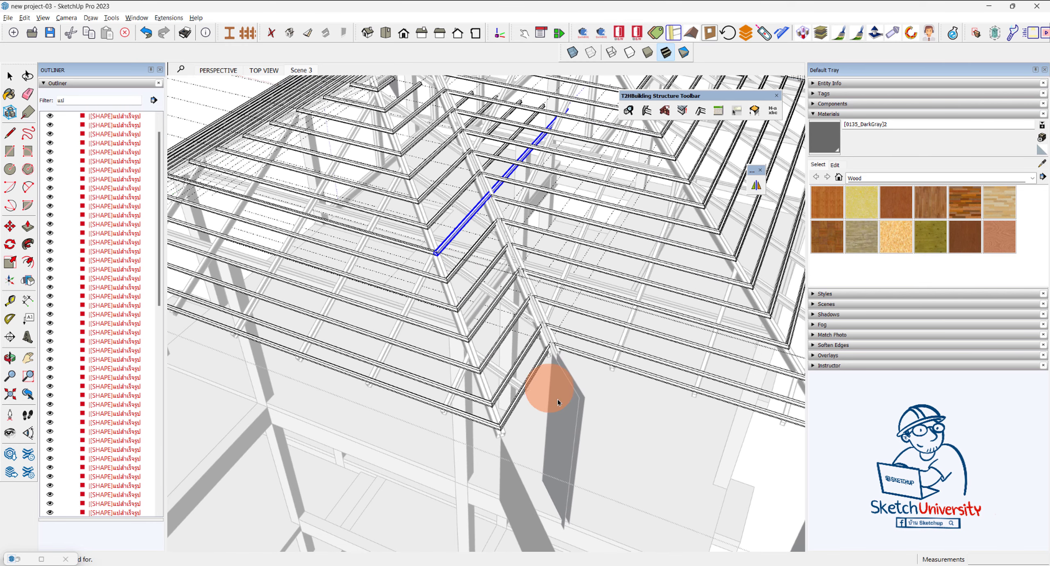
left_click(563, 385)
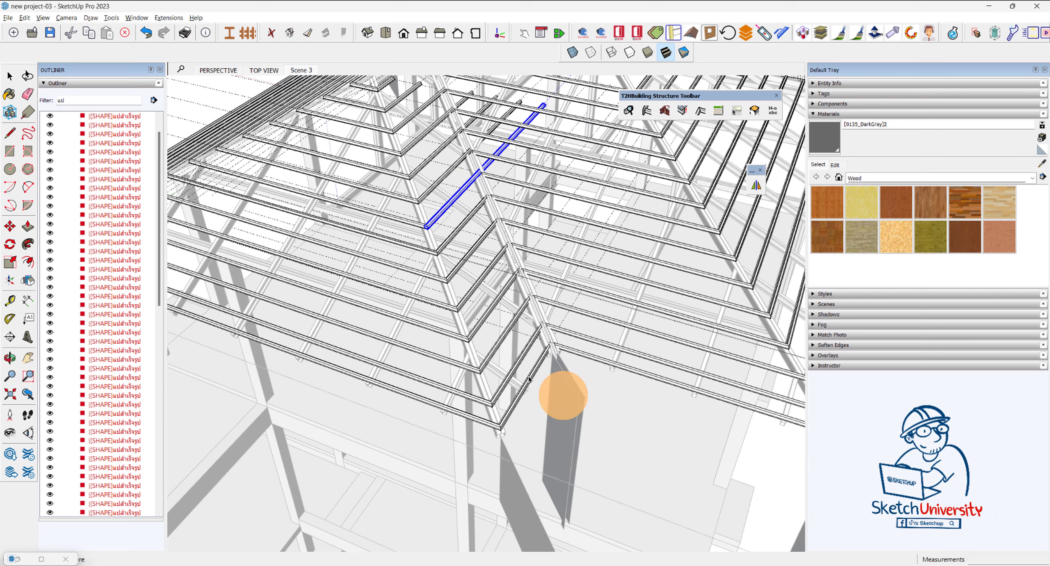
left_click(448, 185)
middle_click_drag(555, 402, 458, 216)
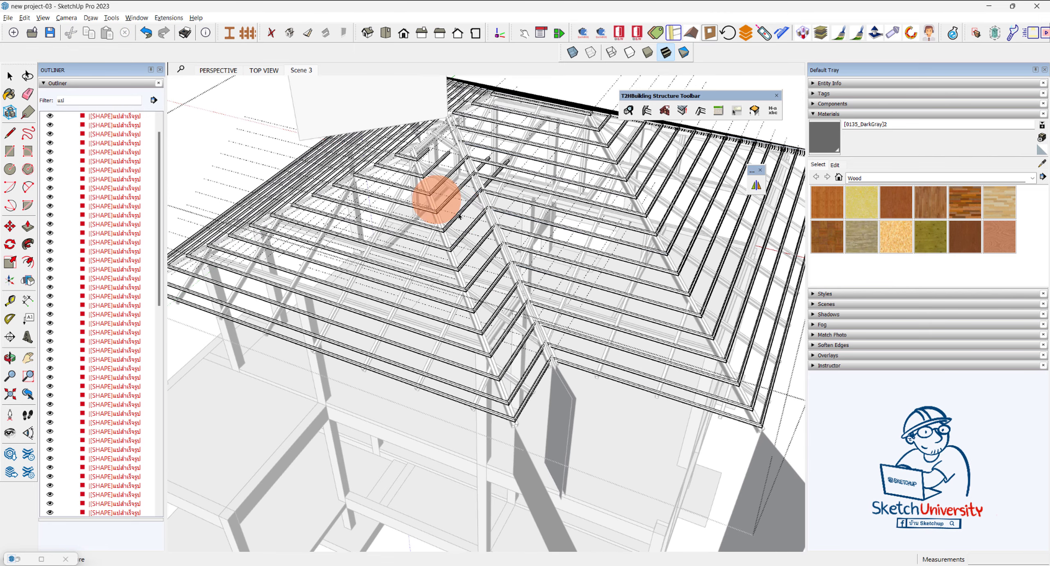
left_click(560, 408)
left_click(439, 202)
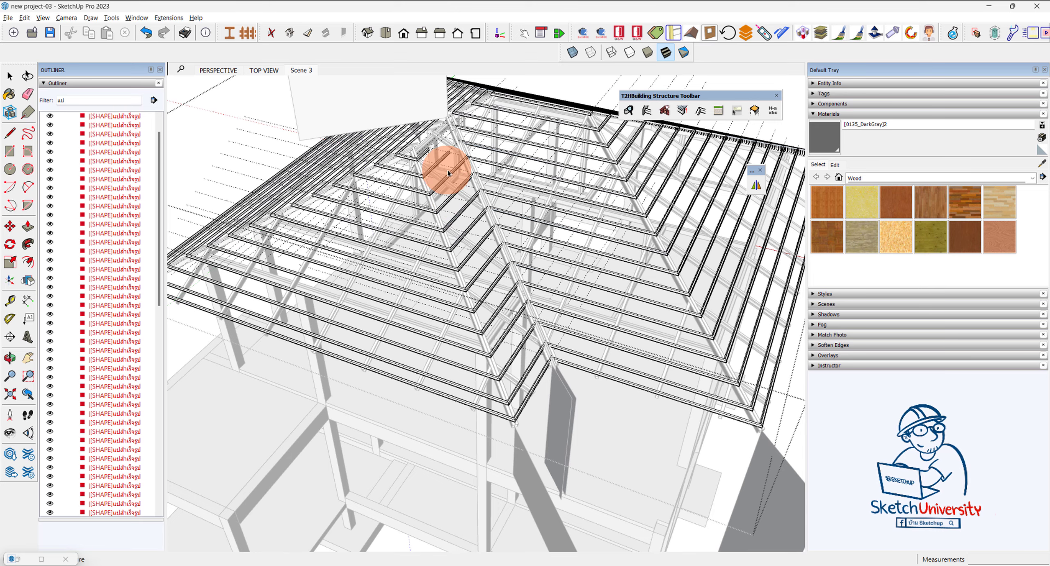
left_click(554, 396)
mouse_move(474, 238)
middle_mouse_down()
mouse_move(433, 129)
mouse_move(422, 187)
mouse_move(356, 297)
mouse_move(434, 287)
mouse_move(429, 311)
mouse_move(443, 283)
middle_mouse_up()
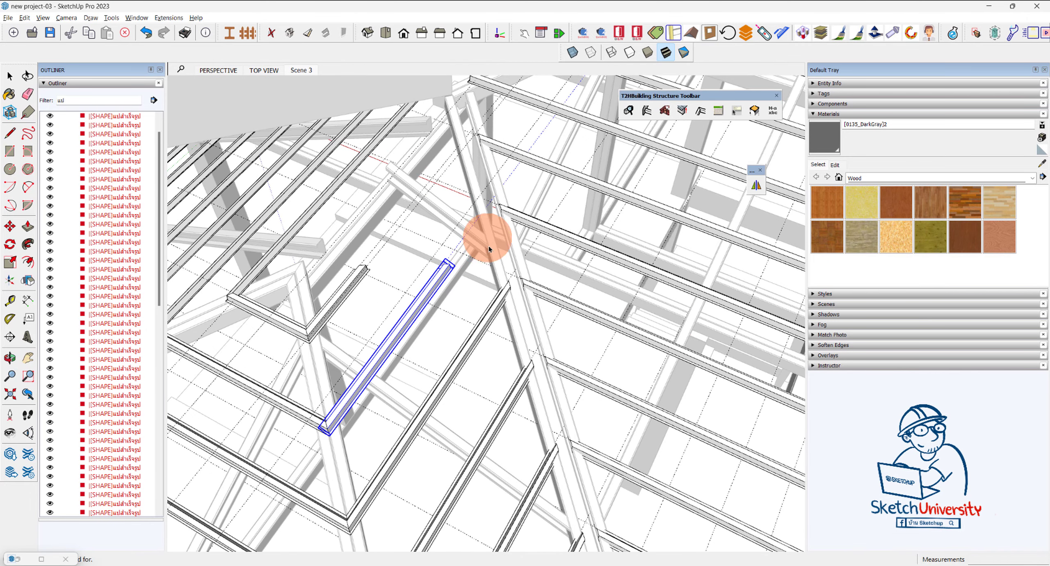
mouse_move(485, 221)
middle_mouse_down()
mouse_move(469, 210)
mouse_move(511, 392)
mouse_move(545, 445)
mouse_move(452, 145)
mouse_move(476, 183)
mouse_move(419, 216)
mouse_move(562, 465)
mouse_move(439, 211)
middle_mouse_up()
mouse_move(434, 140)
middle_mouse_down()
mouse_move(436, 89)
mouse_move(469, 176)
mouse_move(475, 137)
mouse_move(424, 118)
mouse_move(312, 164)
mouse_move(325, 206)
mouse_move(359, 240)
mouse_move(529, 106)
mouse_move(607, 90)
mouse_move(464, 207)
middle_mouse_up()
mouse_move(428, 266)
middle_mouse_down()
mouse_move(443, 236)
mouse_move(316, 225)
mouse_move(275, 380)
mouse_move(198, 417)
mouse_move(228, 371)
mouse_move(426, 180)
mouse_move(395, 221)
mouse_move(598, 223)
mouse_move(462, 298)
mouse_move(443, 273)
mouse_move(534, 305)
mouse_move(422, 188)
mouse_move(328, 231)
middle_mouse_up()
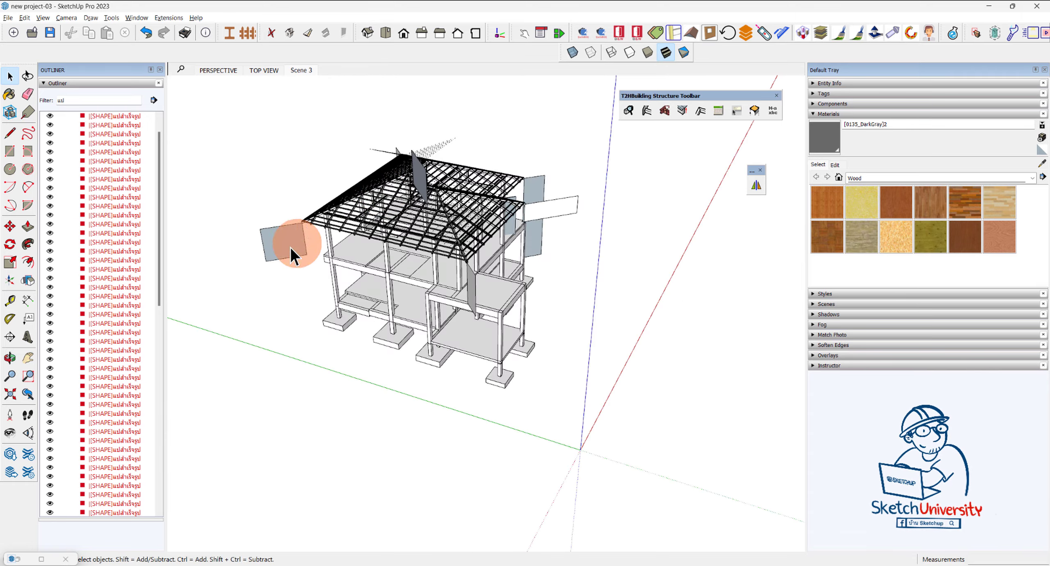
Delete the grey cutting planes at the roof's right edge, lower side and corner.
middle_click_drag(398, 182, 418, 214)
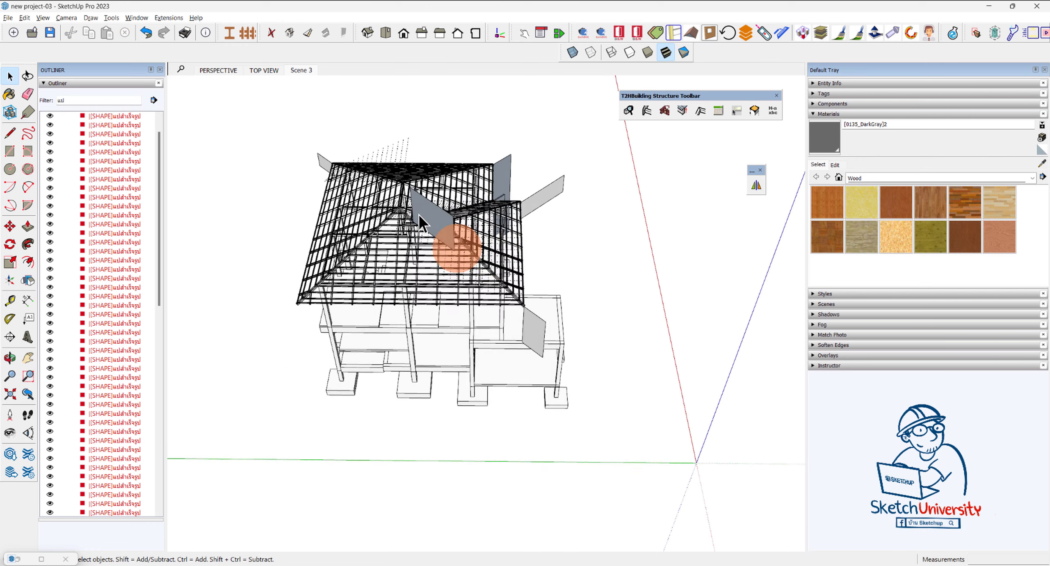
scroll(419, 214, "up", 3)
left_click(575, 183)
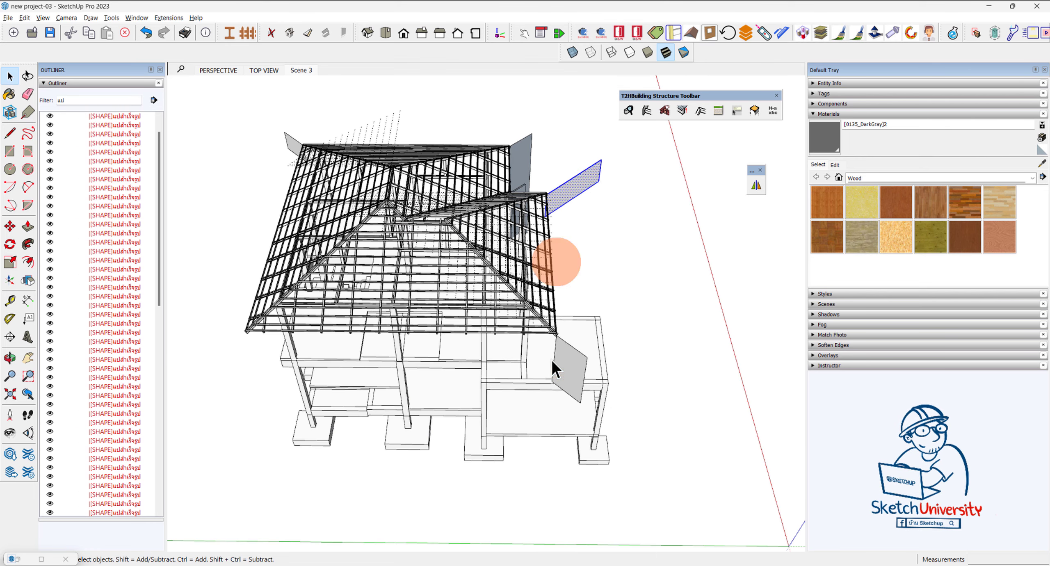
key("Delete")
left_click(562, 363)
left_click(521, 157)
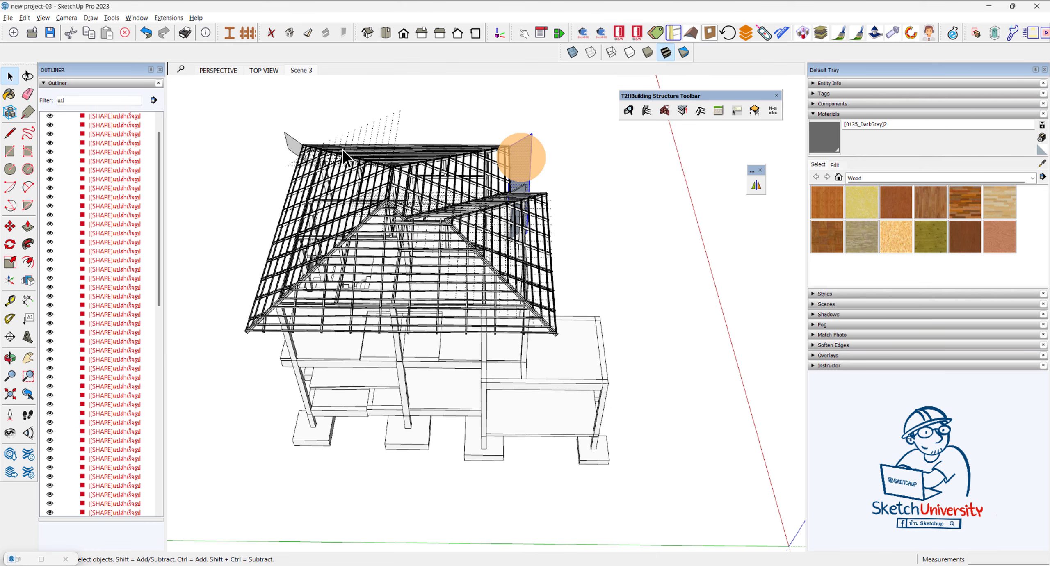
Clear all dotted guide lines from the model with Edit > Delete Guides.
mouse_move(289, 144)
middle_mouse_down()
mouse_move(358, 118)
mouse_move(616, 158)
middle_mouse_up()
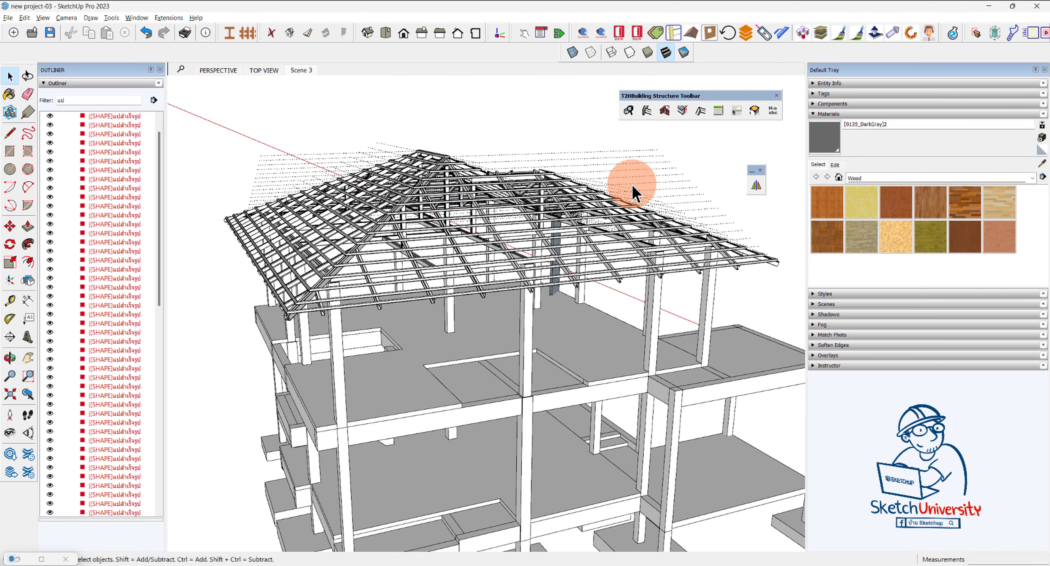
left_click(25, 18)
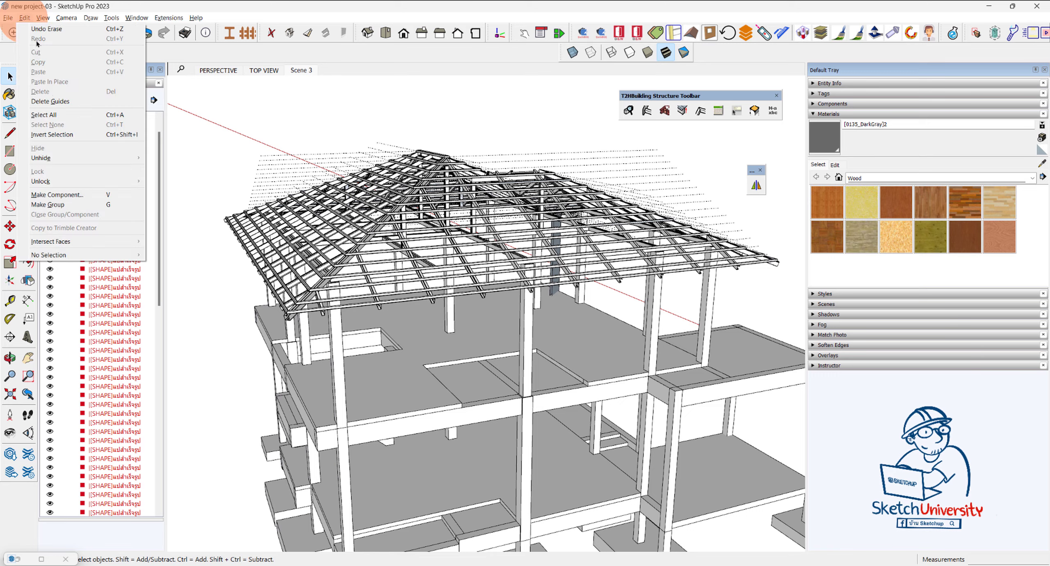
left_click(56, 101)
Orbit and zoom around the building to locate the leftover grey plane beneath the roof.
middle_click_drag(375, 152, 511, 316)
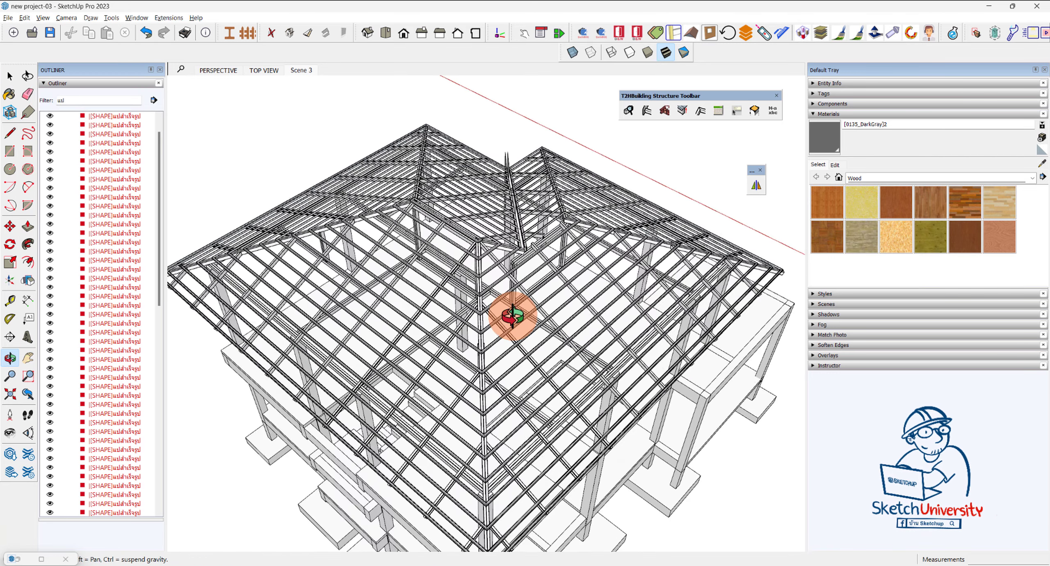
scroll(470, 238, "up", 5)
mouse_move(447, 224)
middle_mouse_down()
mouse_move(424, 207)
mouse_move(422, 162)
middle_mouse_up()
scroll(451, 246, "down", 3)
mouse_move(475, 305)
middle_mouse_down()
mouse_move(487, 257)
mouse_move(619, 287)
mouse_move(604, 211)
middle_mouse_up()
scroll(619, 287, "down", 2)
scroll(604, 212, "up", 3)
scroll(563, 169, "up", 3)
scroll(594, 209, "down", 3)
scroll(516, 200, "down", 3)
mouse_move(516, 199)
middle_mouse_down()
mouse_move(632, 129)
mouse_move(612, 138)
middle_mouse_up()
mouse_move(628, 263)
middle_mouse_down()
mouse_move(506, 202)
mouse_move(541, 306)
middle_mouse_up()
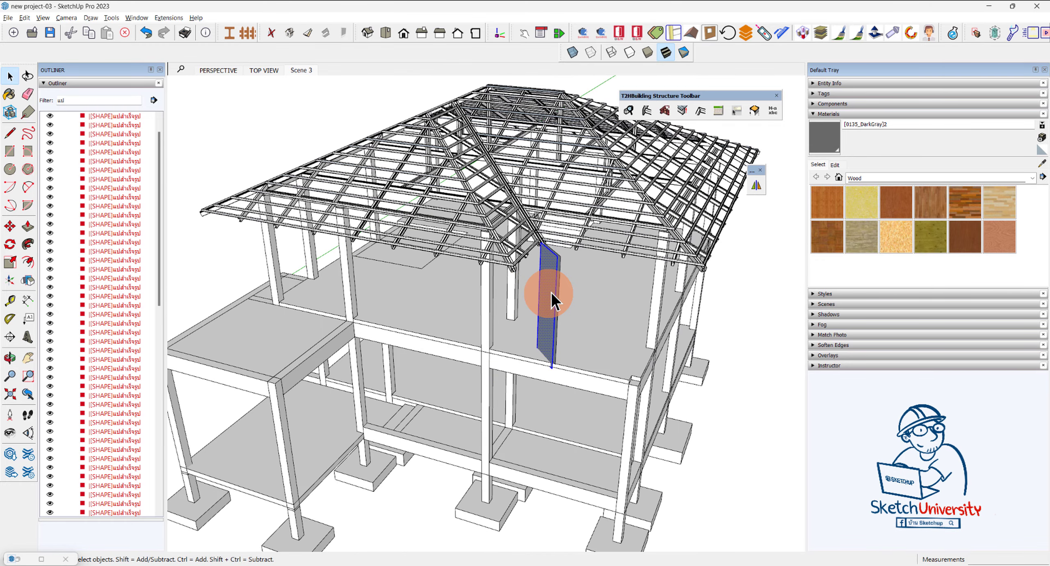
Delete the leftover grey plane below the roof, then review the finished frame overhead.
left_click(551, 283)
key("Delete")
mouse_move(547, 279)
middle_mouse_down()
mouse_move(387, 281)
mouse_move(415, 230)
middle_mouse_up()
scroll(414, 230, "up", 2)
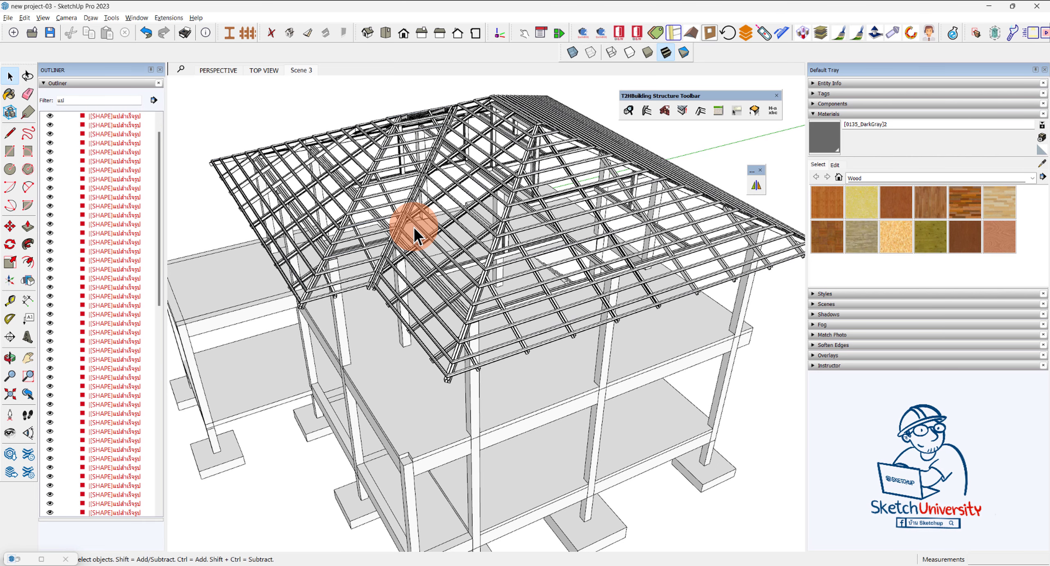
mouse_move(417, 206)
middle_mouse_down()
mouse_move(487, 261)
mouse_move(504, 222)
mouse_move(597, 210)
mouse_move(429, 182)
mouse_move(430, 171)
mouse_move(466, 160)
middle_mouse_up()
scroll(466, 161, "up", 1)
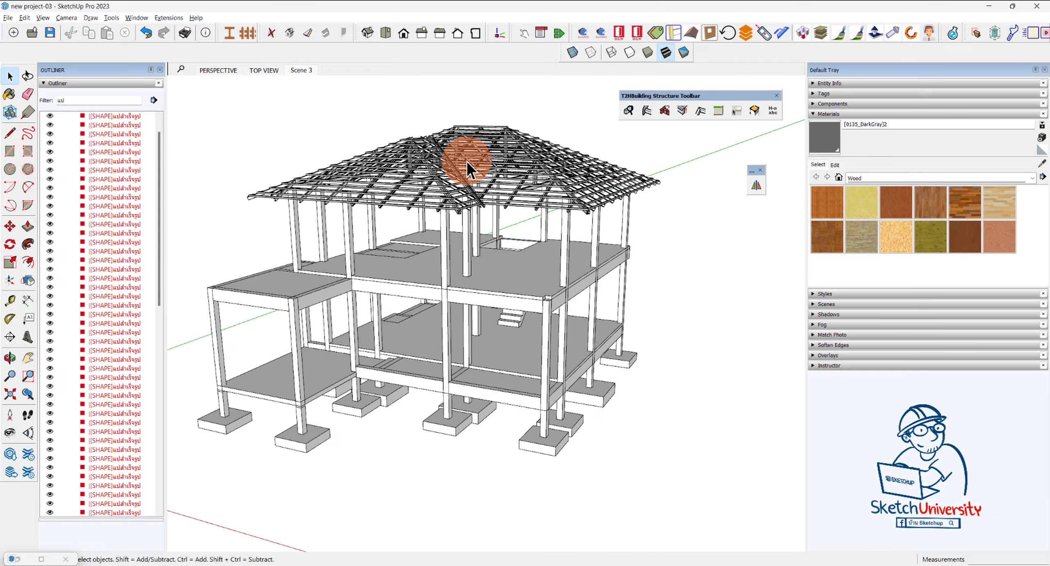